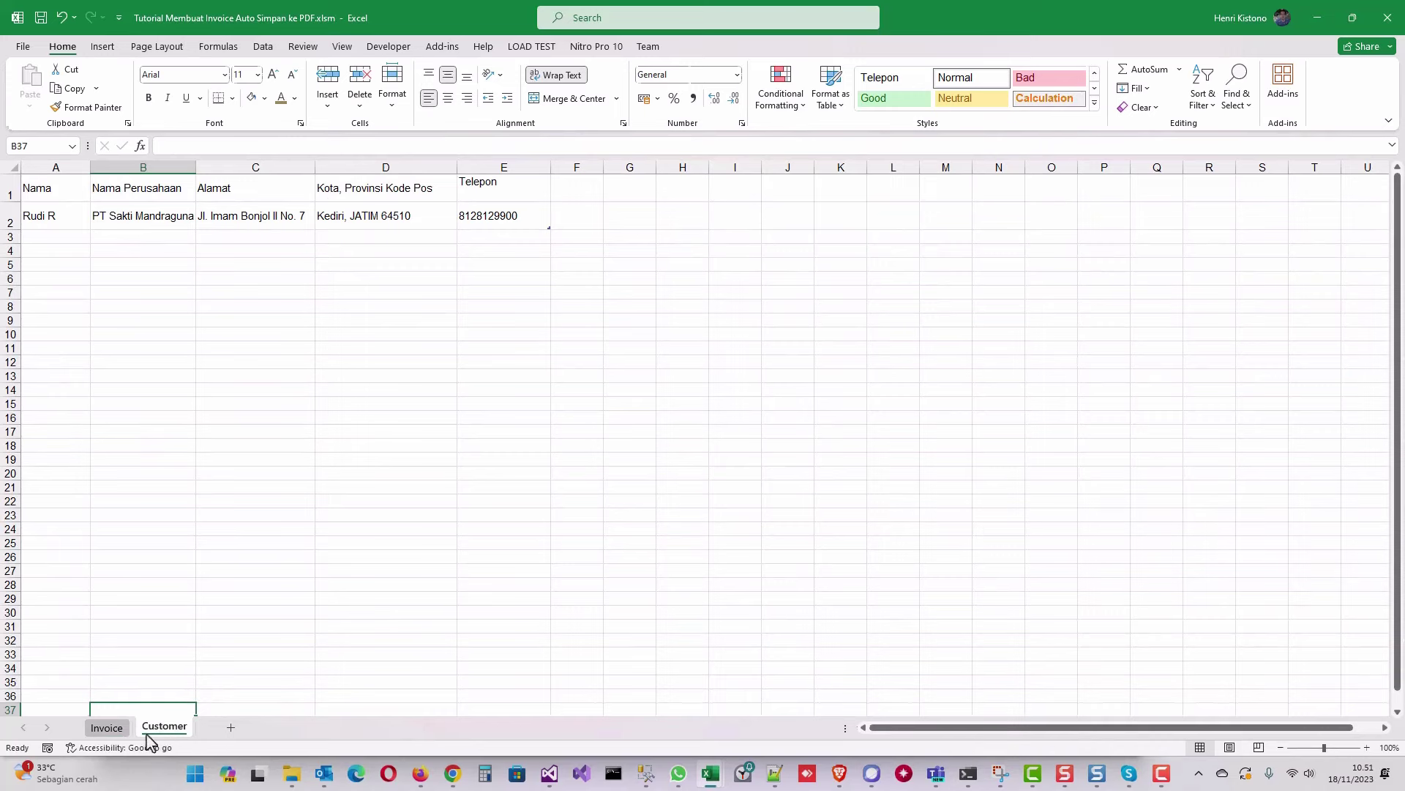
# Examine the finished Invoice sheet: the date, invoice number, term and due date cells, and the tax and total rows
pyautogui.click(108, 727)
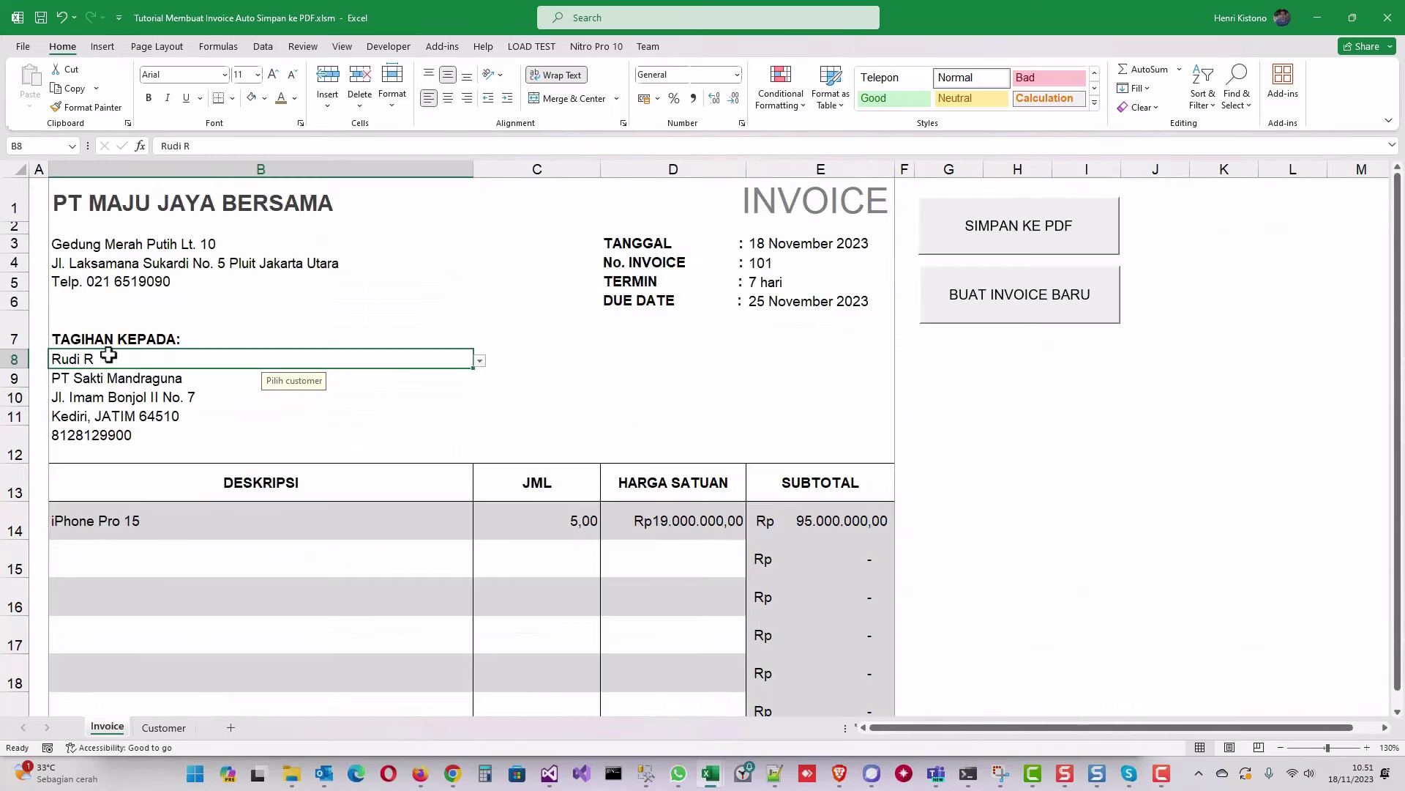
pyautogui.click(774, 244)
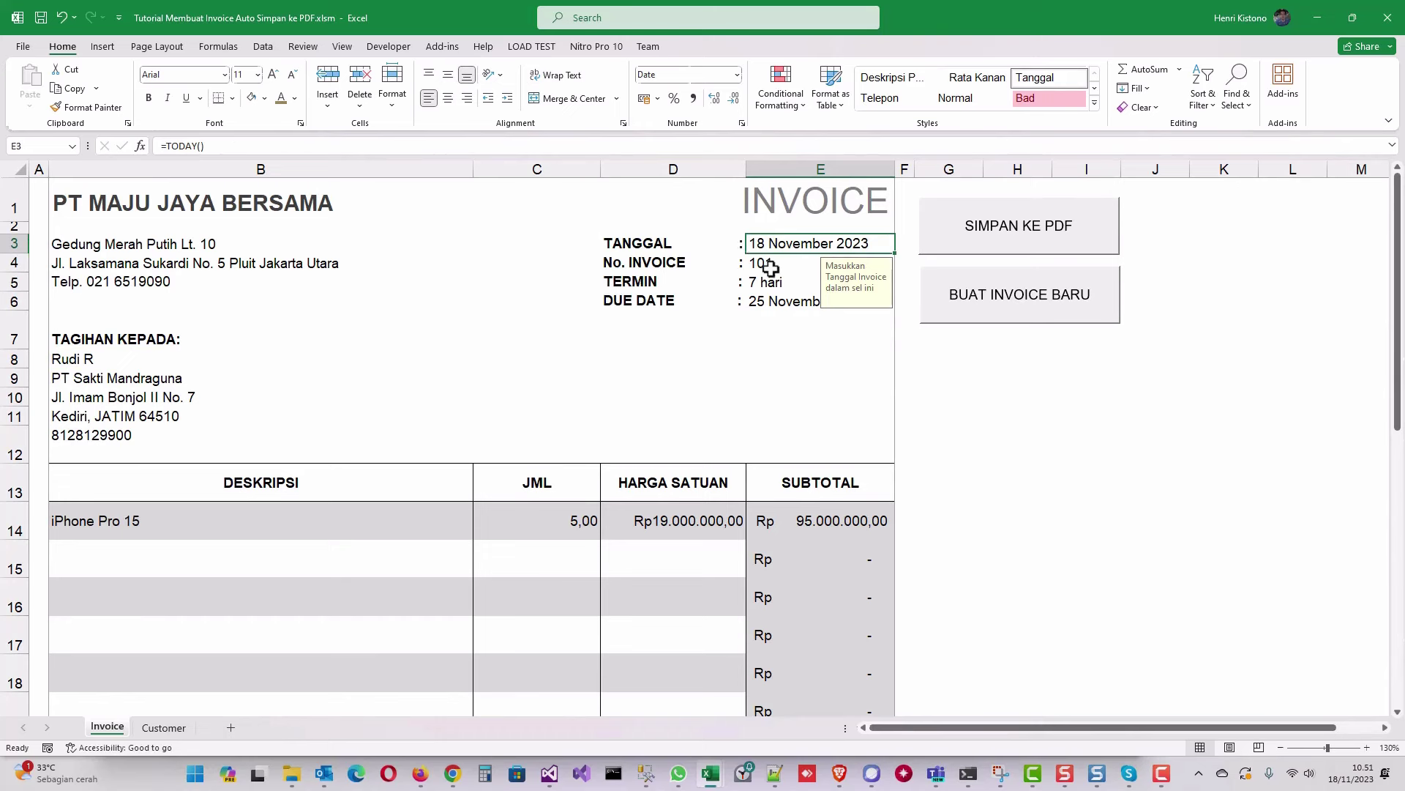
pyautogui.click(777, 265)
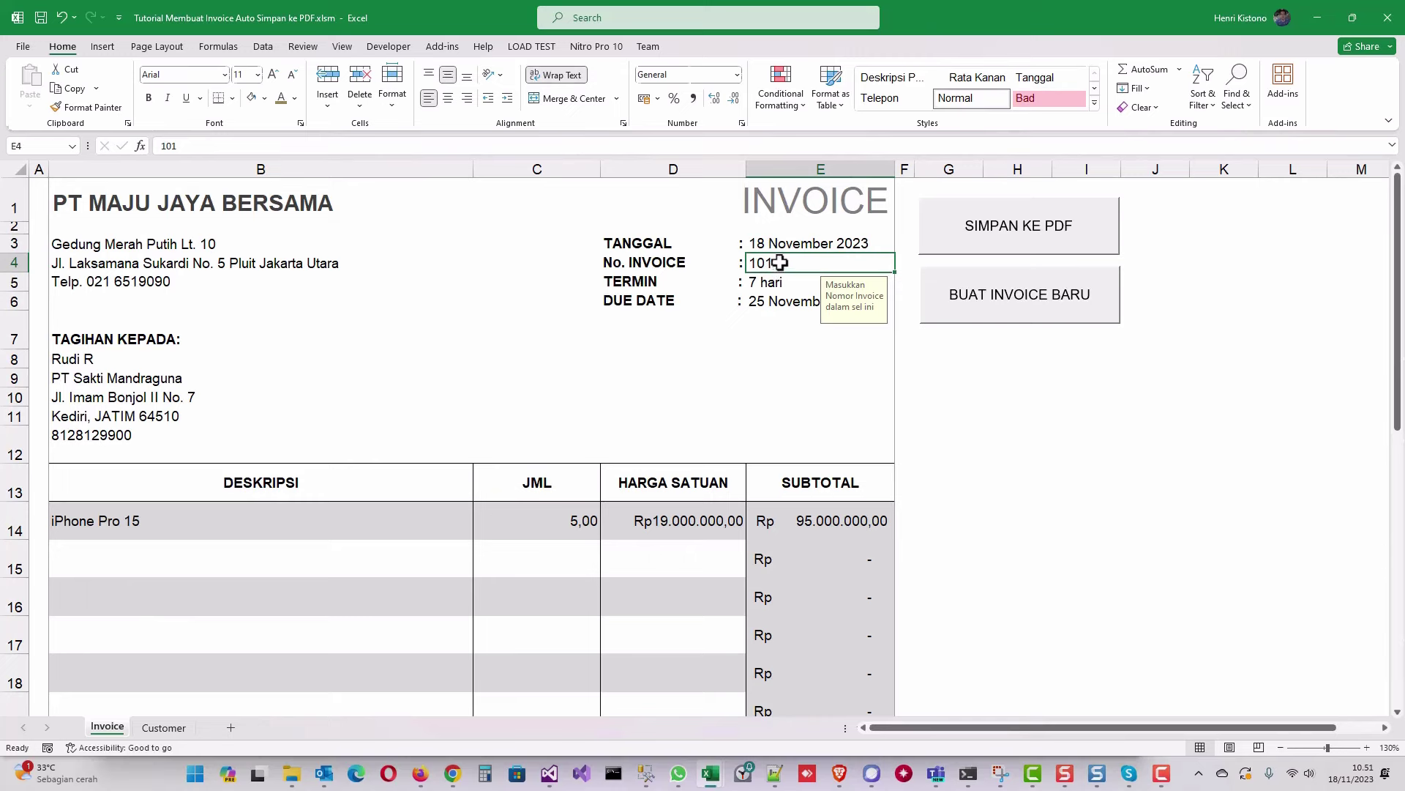
pyautogui.click(772, 283)
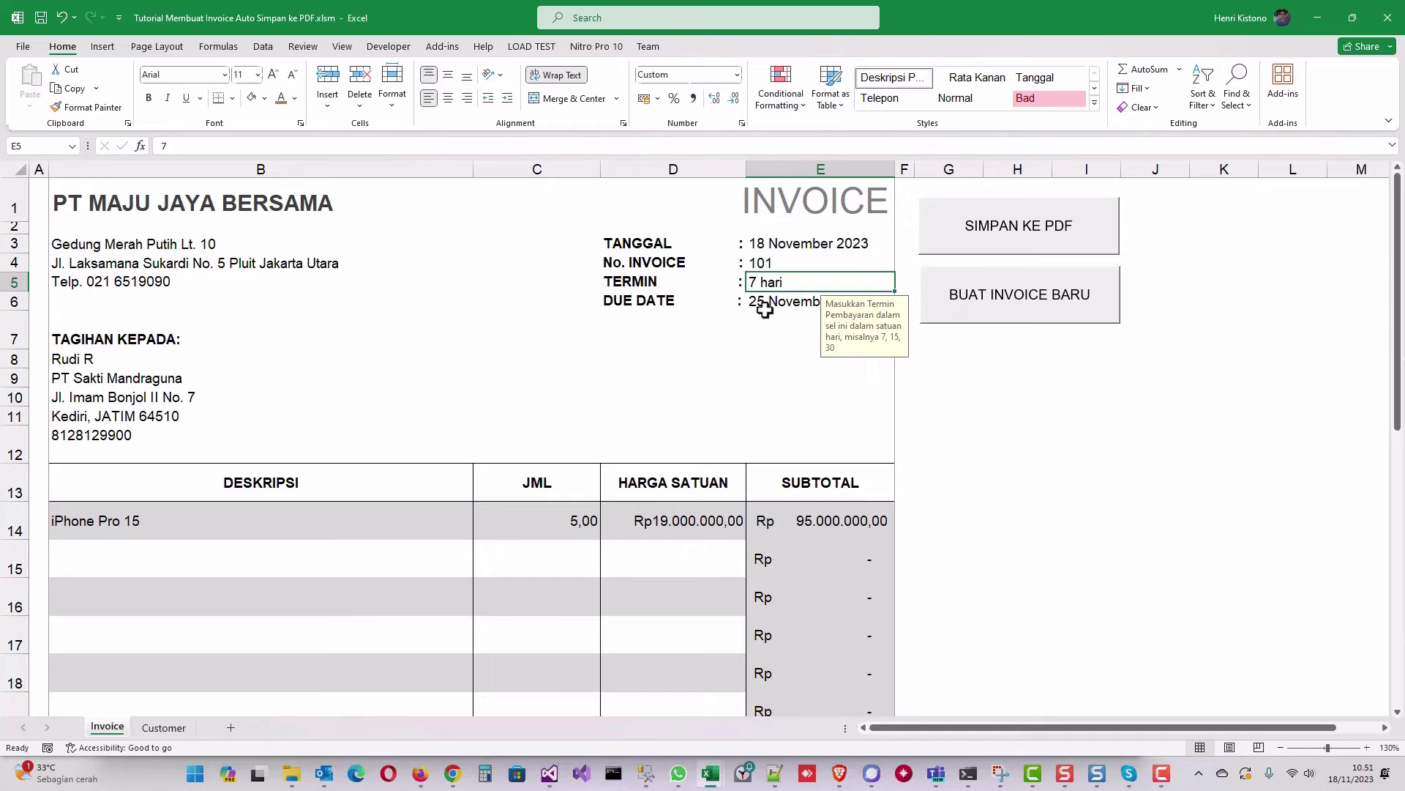
pyautogui.click(770, 306)
pyautogui.moveTo(657, 244); pyautogui.dragTo(746, 265)
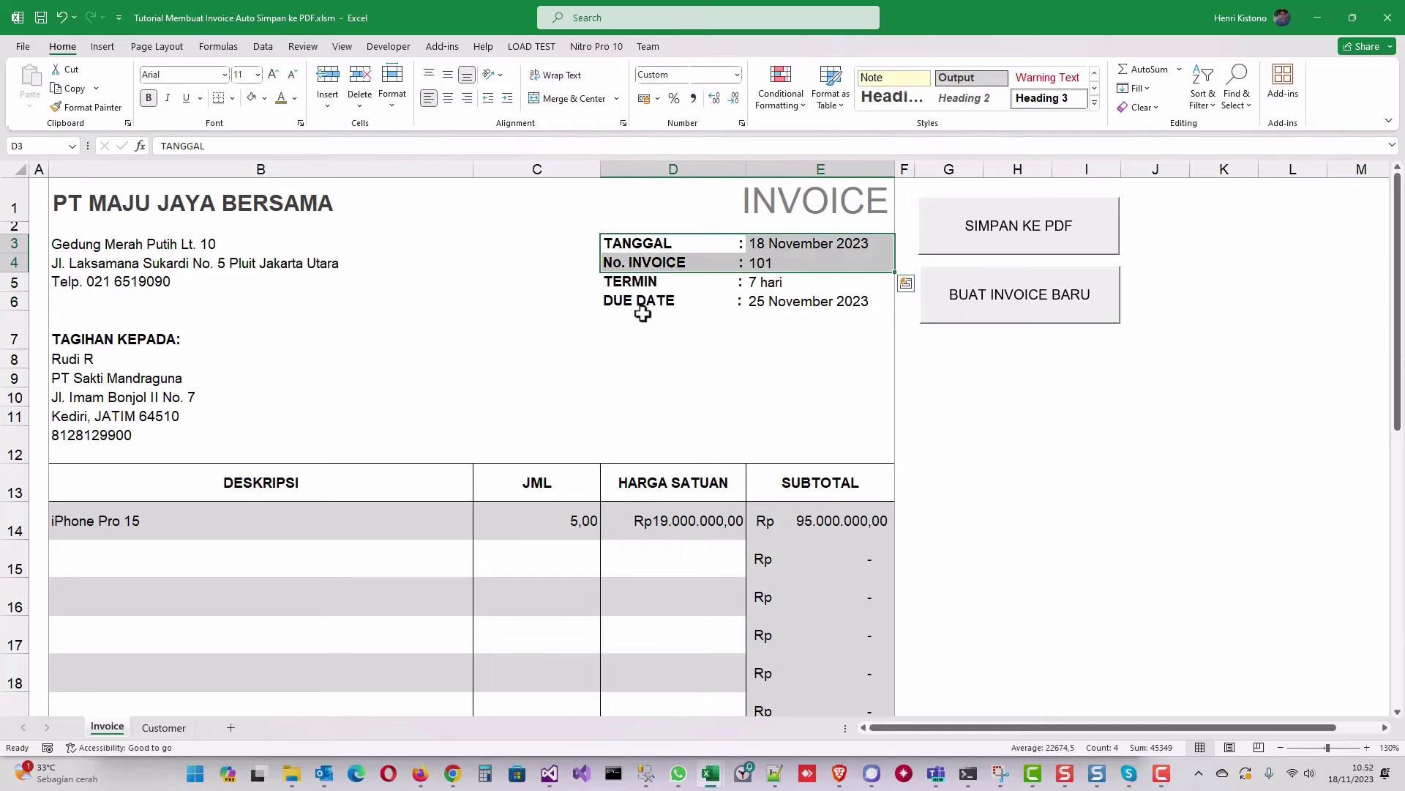
pyautogui.scroll(-1, 643, 320)
pyautogui.scroll(-5, 417, 432)
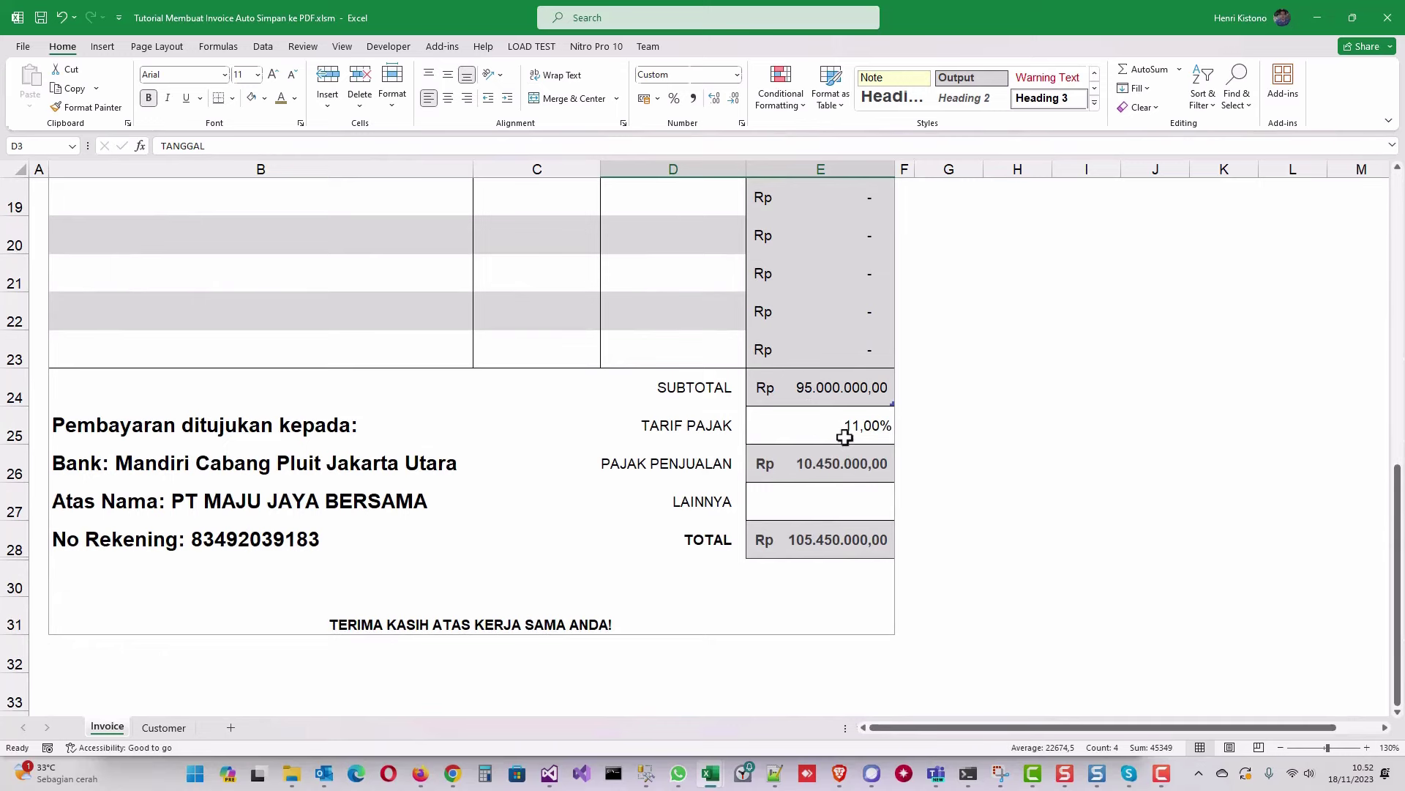
pyautogui.scroll(6, 822, 472)
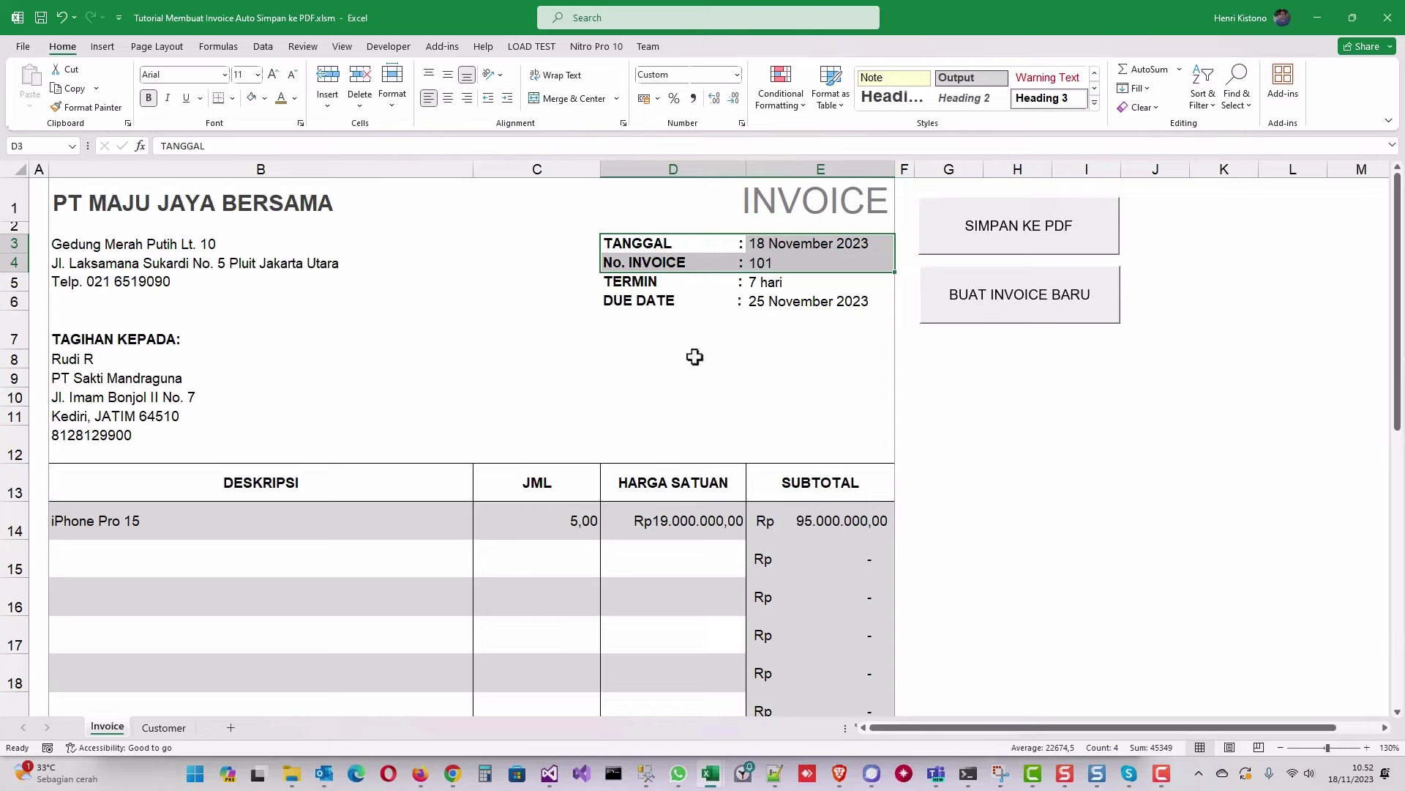
# Save and close the finished invoice workbook, leaving the Book7 workbook open and maximized
pyautogui.moveTo(710, 780)
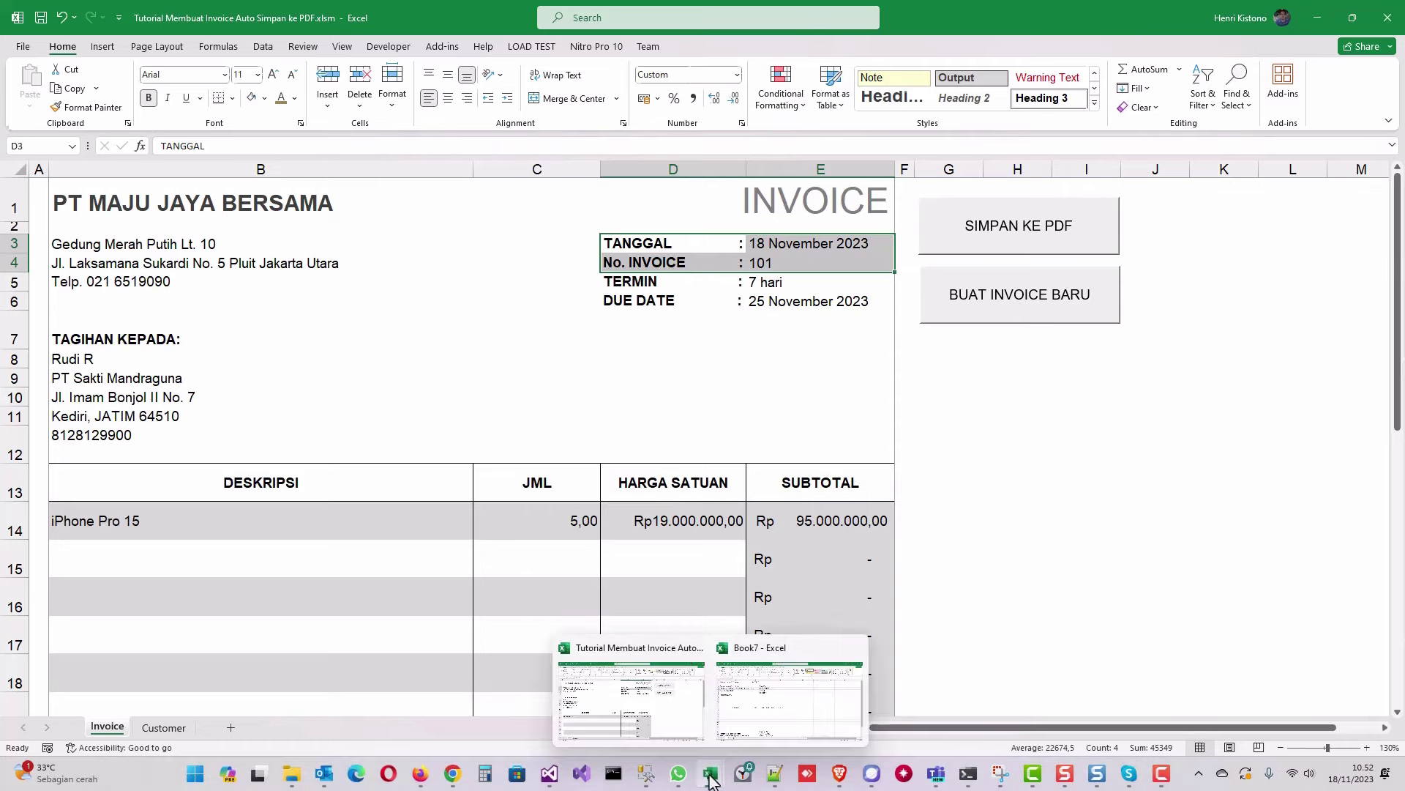
pyautogui.click(737, 729)
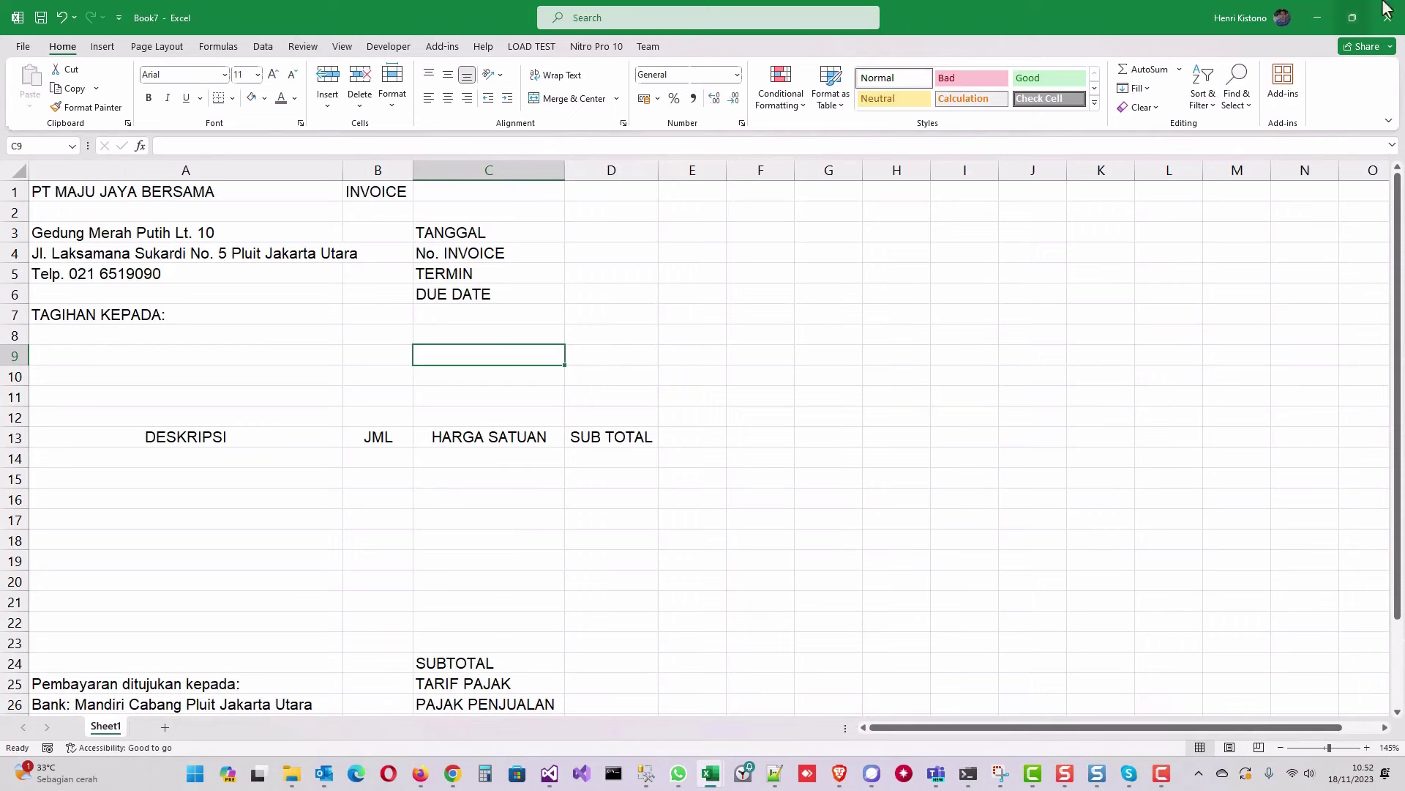
pyautogui.click(1353, 17)
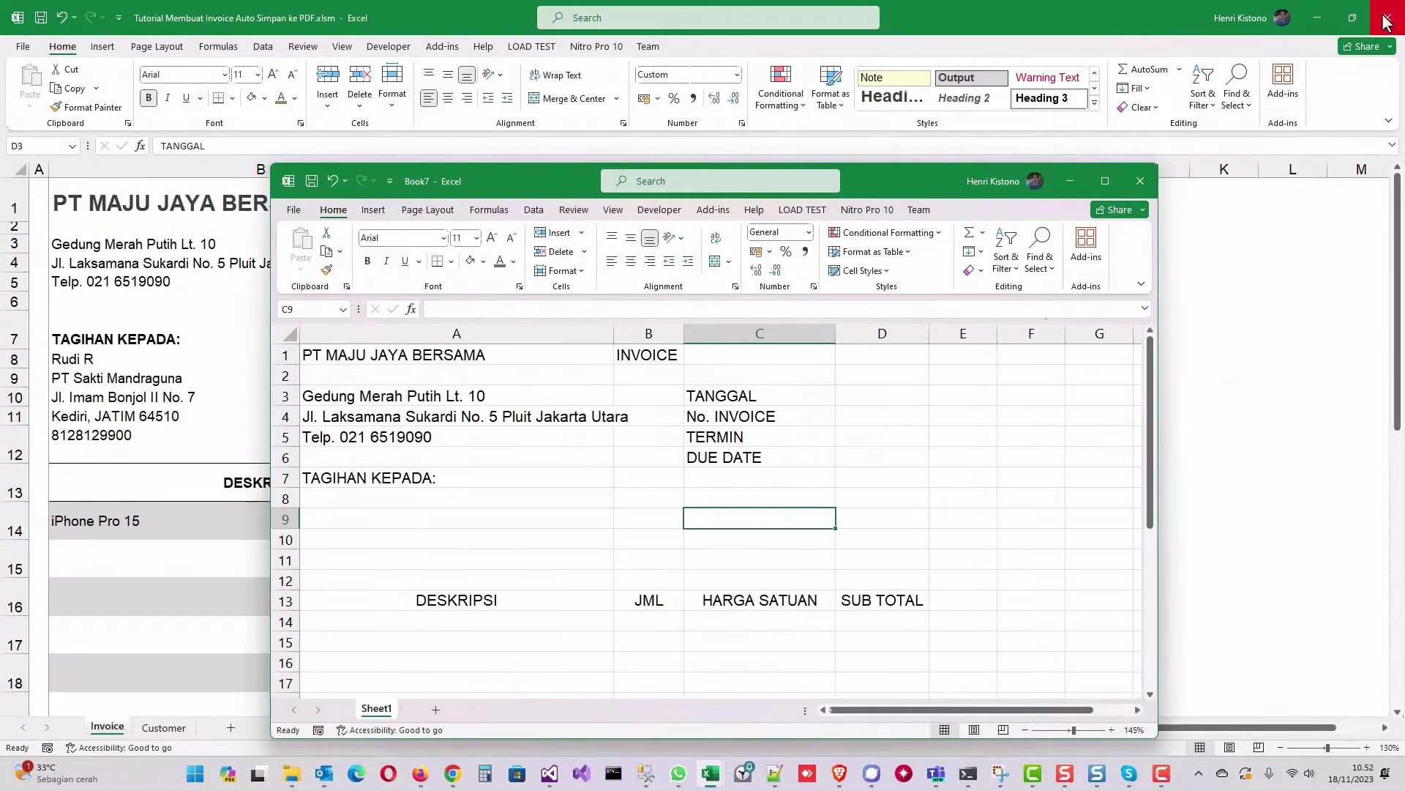
pyautogui.click(1386, 22)
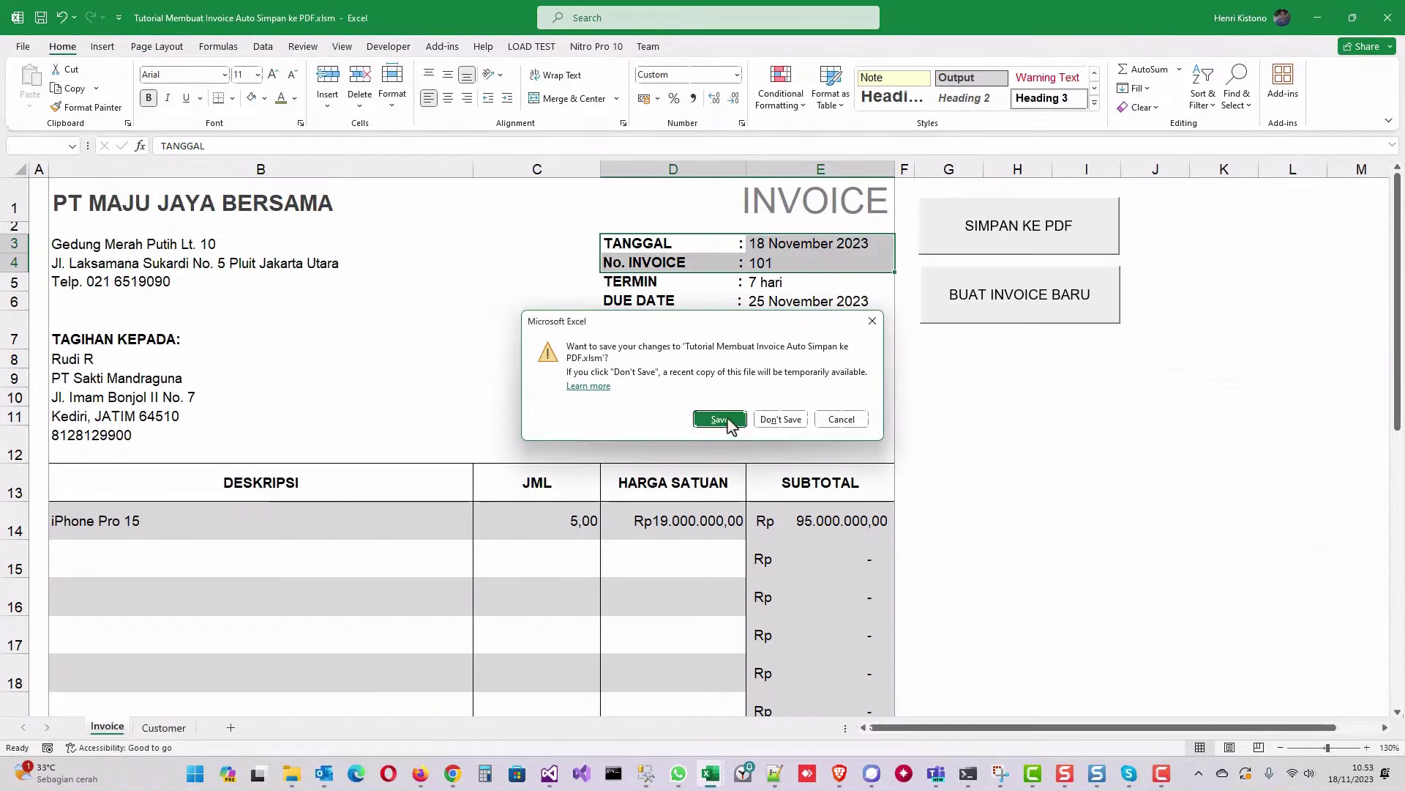
pyautogui.click(719, 419)
pyautogui.click(719, 423)
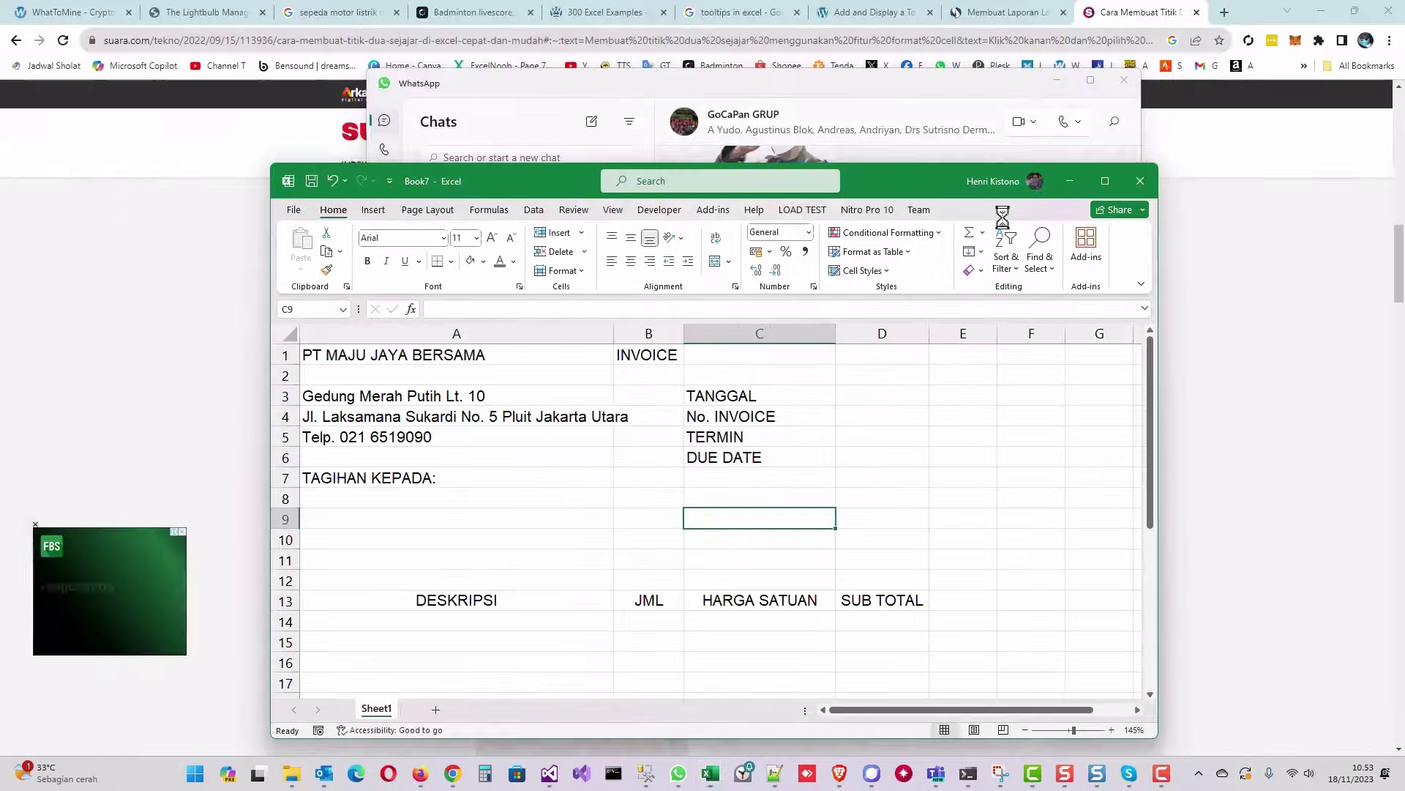
pyautogui.click(1103, 182)
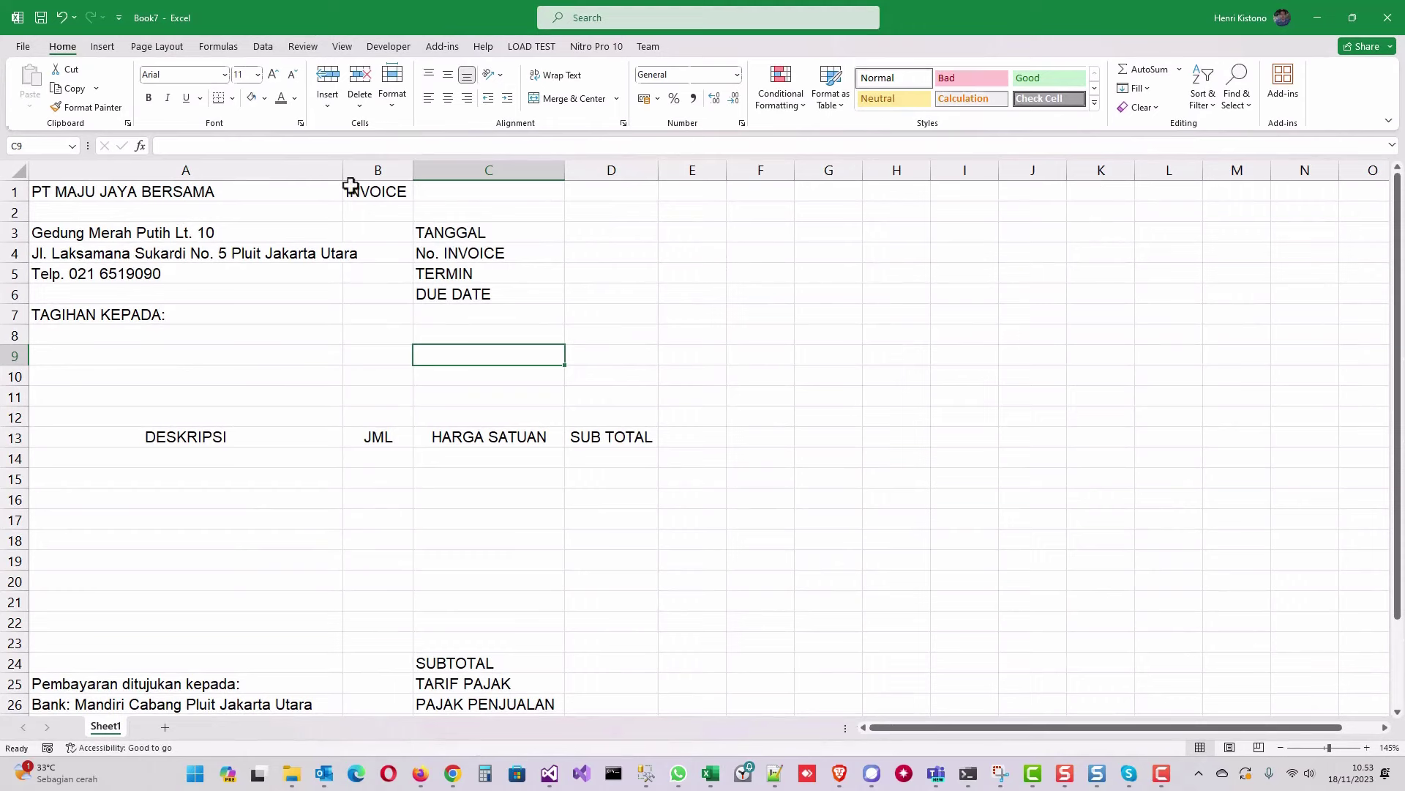
# Merge B1:D1 for the INVOICE title, set its font size to 28 and align it right
pyautogui.moveTo(385, 190); pyautogui.dragTo(568, 197)
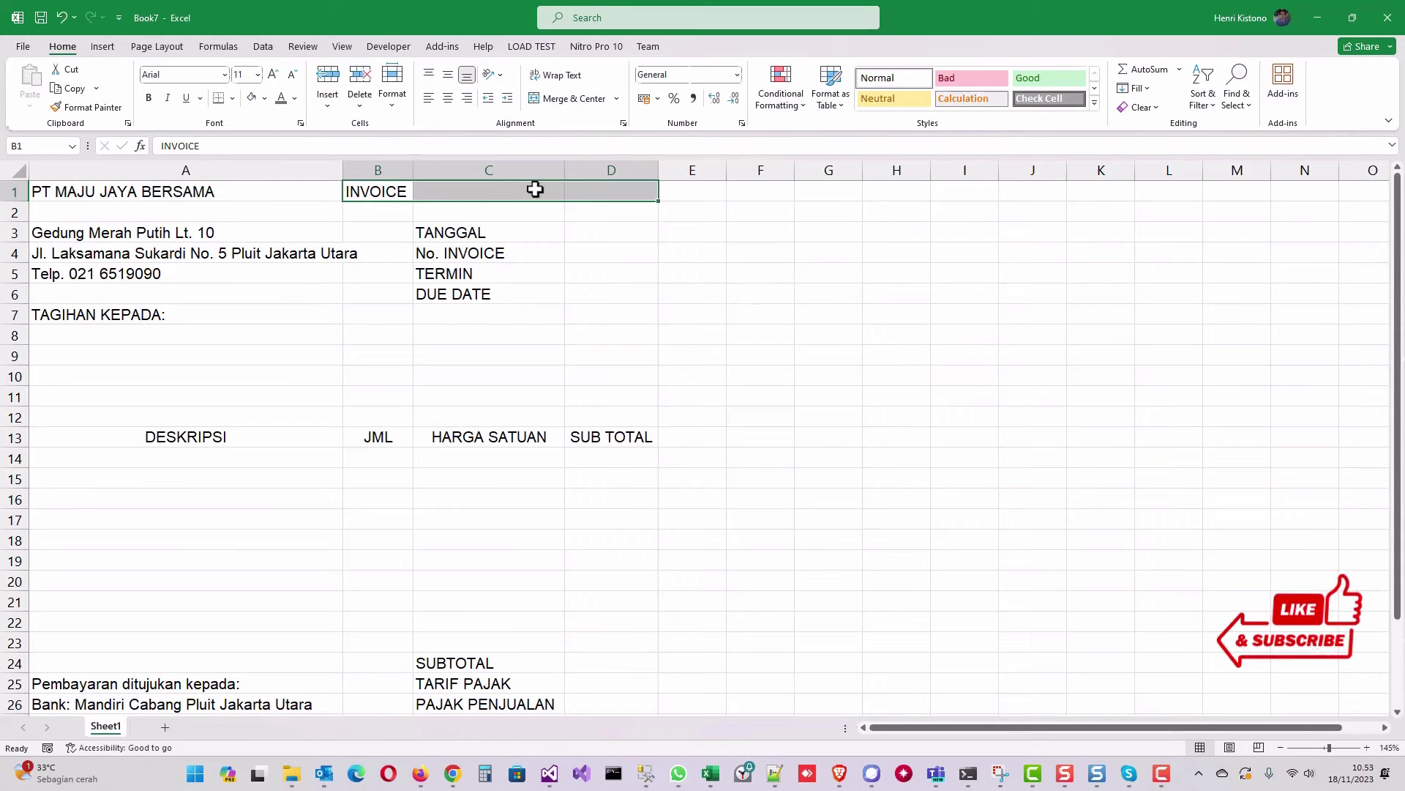
pyautogui.click(244, 76)
pyautogui.write('28')
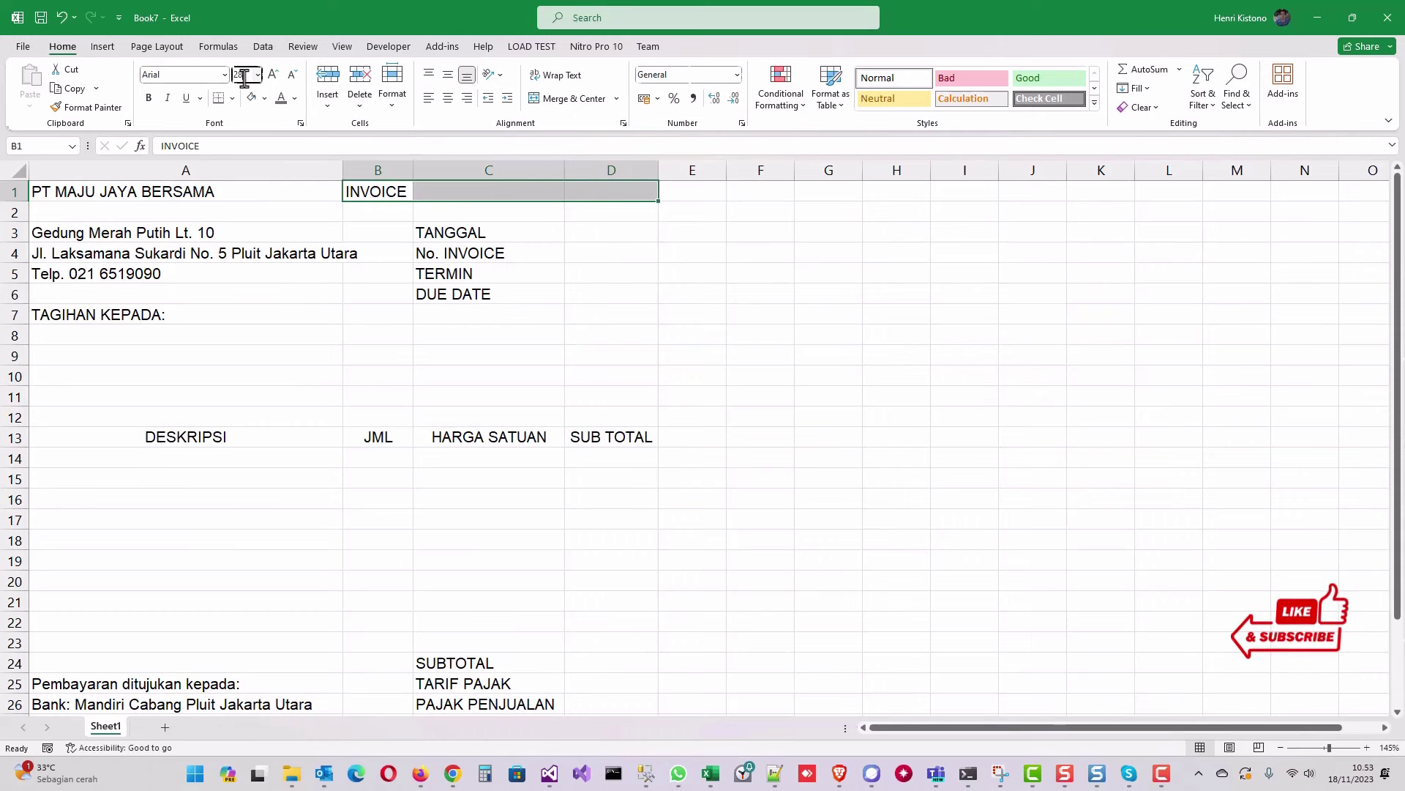
pyautogui.press('Return')
pyautogui.click(467, 98)
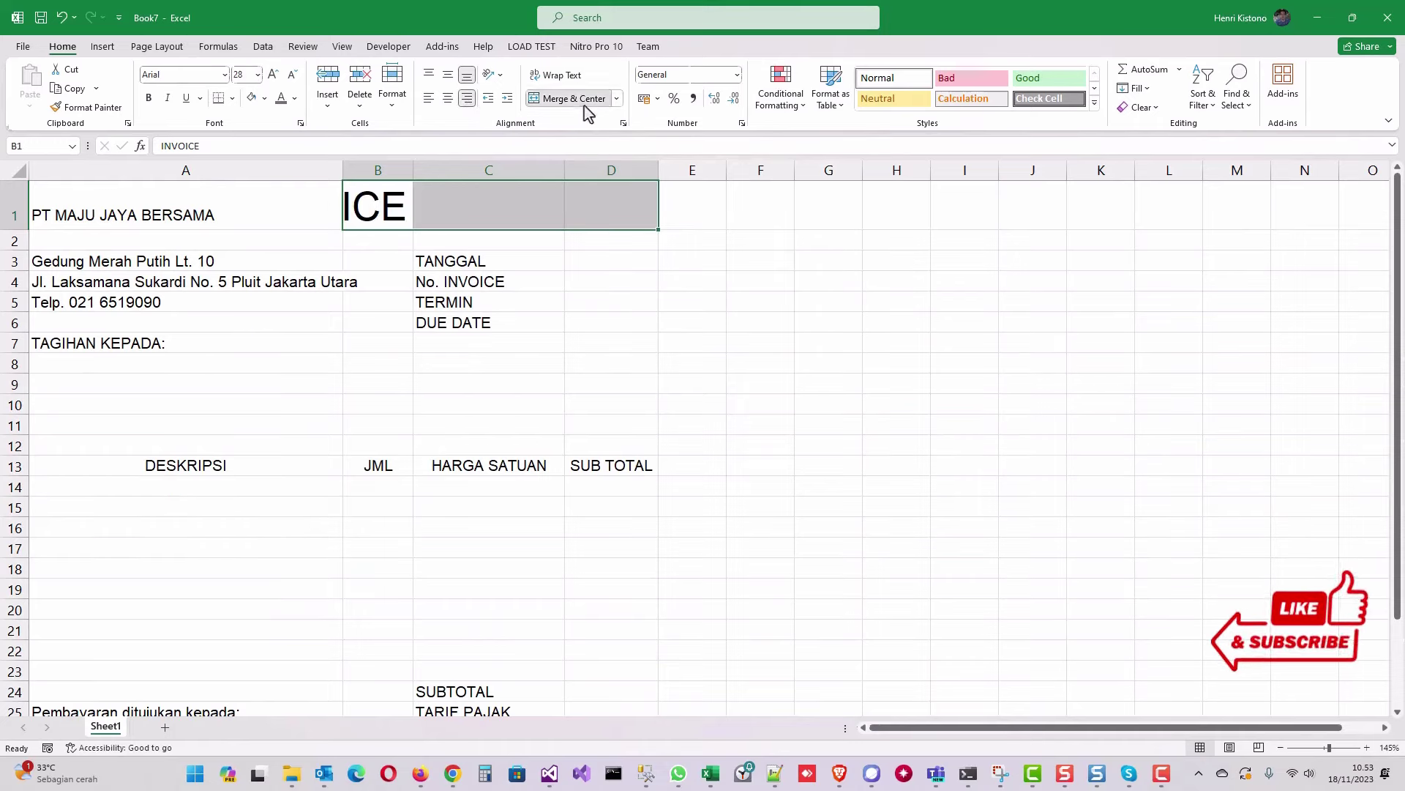
pyautogui.click(571, 98)
pyautogui.click(467, 98)
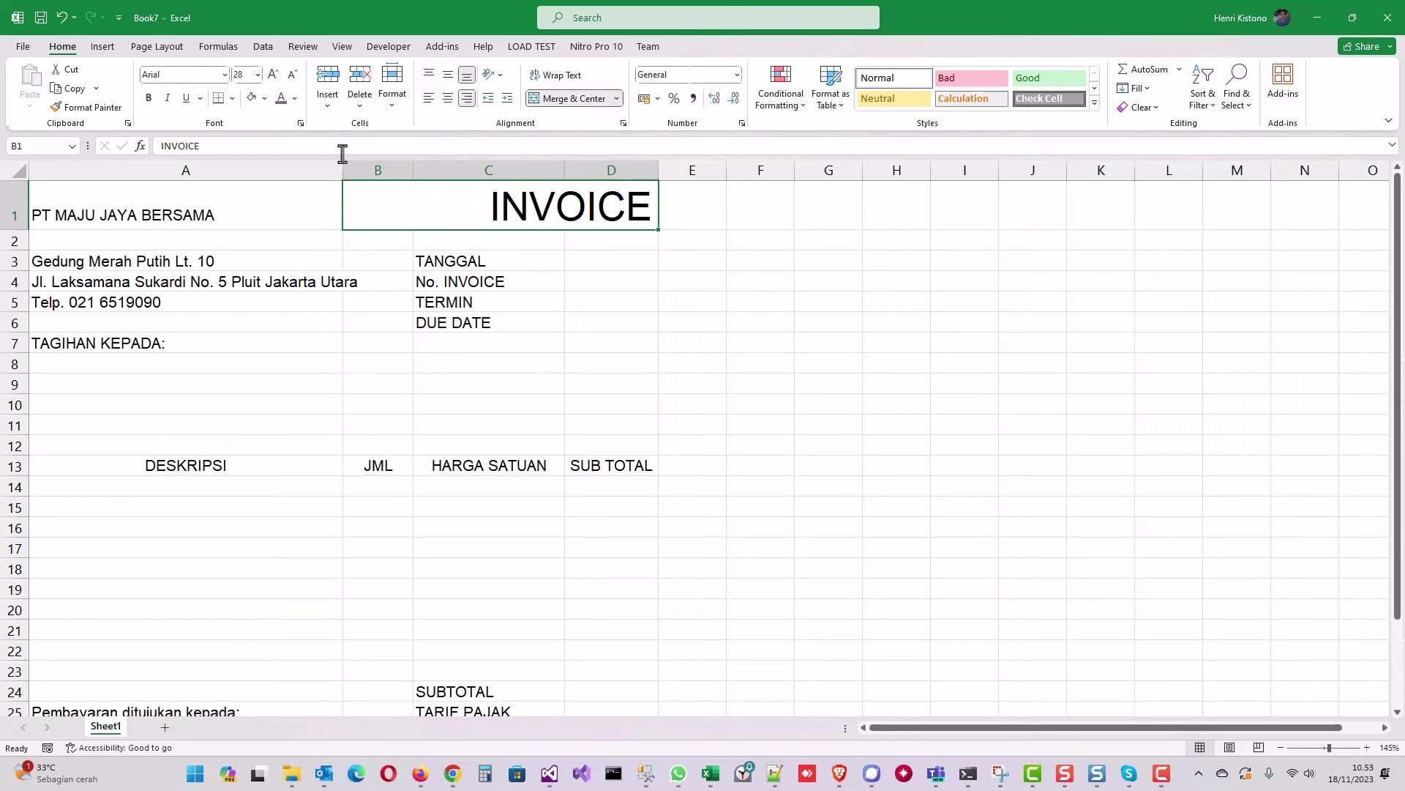
# Set the company name in A1 to font size 18 and autofit column A to its content
pyautogui.click(183, 204)
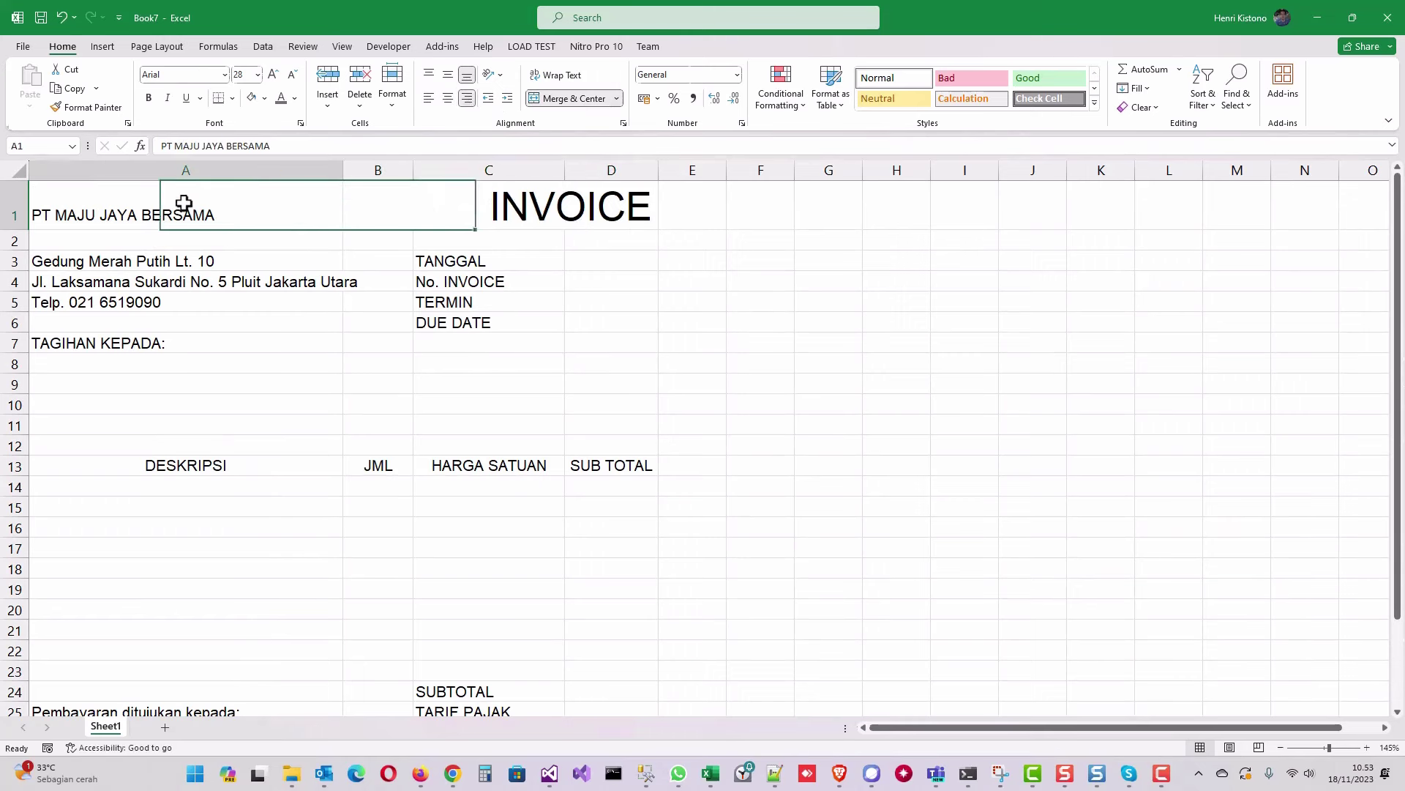
pyautogui.click(248, 76)
pyautogui.write('18')
pyautogui.press('Return')
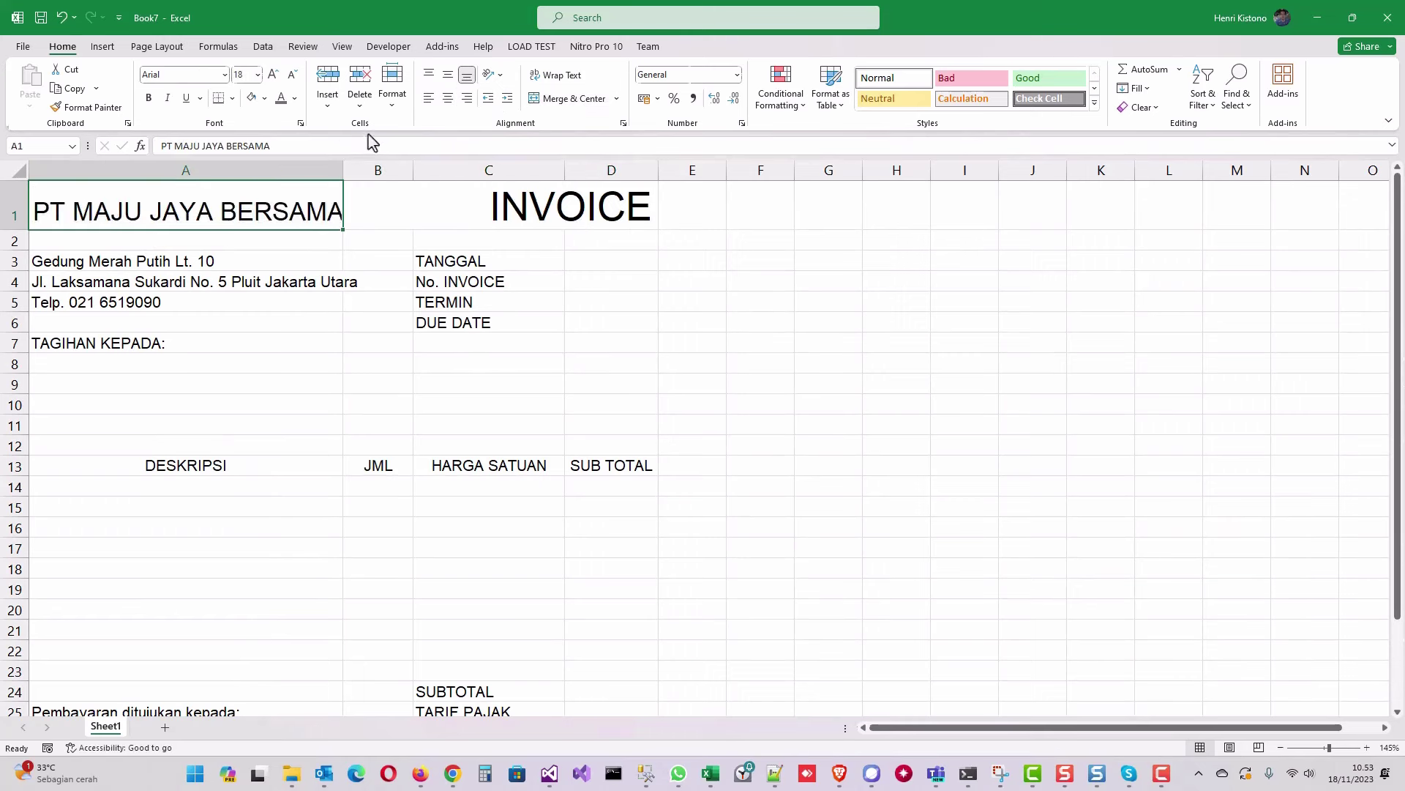
pyautogui.doubleClick(344, 170)
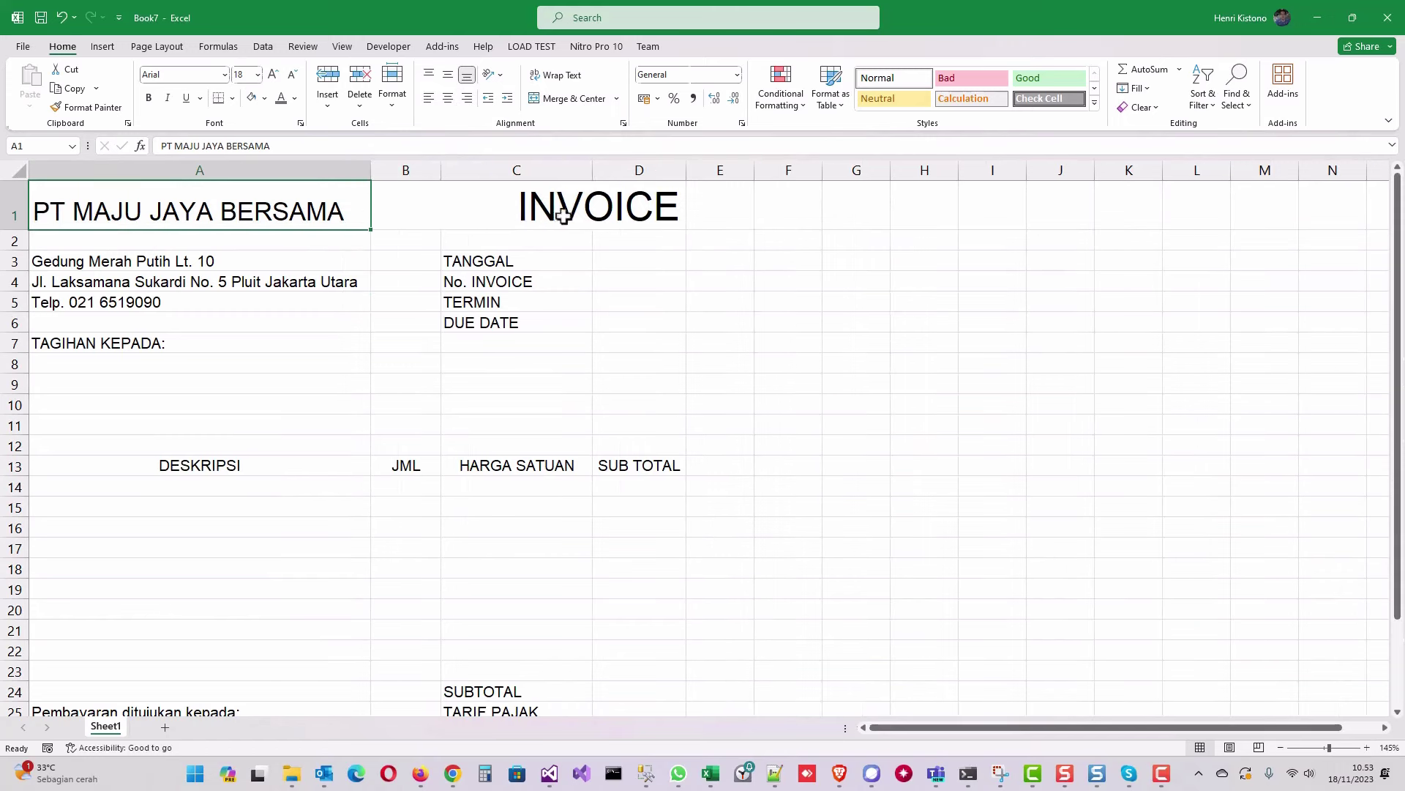
# Apply a dark grey theme font colour to the company name and INVOICE title in A1:D1
pyautogui.hotkey('shift', 'Right')
pyautogui.hotkey('shift', 'Right')
pyautogui.hotkey('shift', 'Right')
pyautogui.click(283, 100)
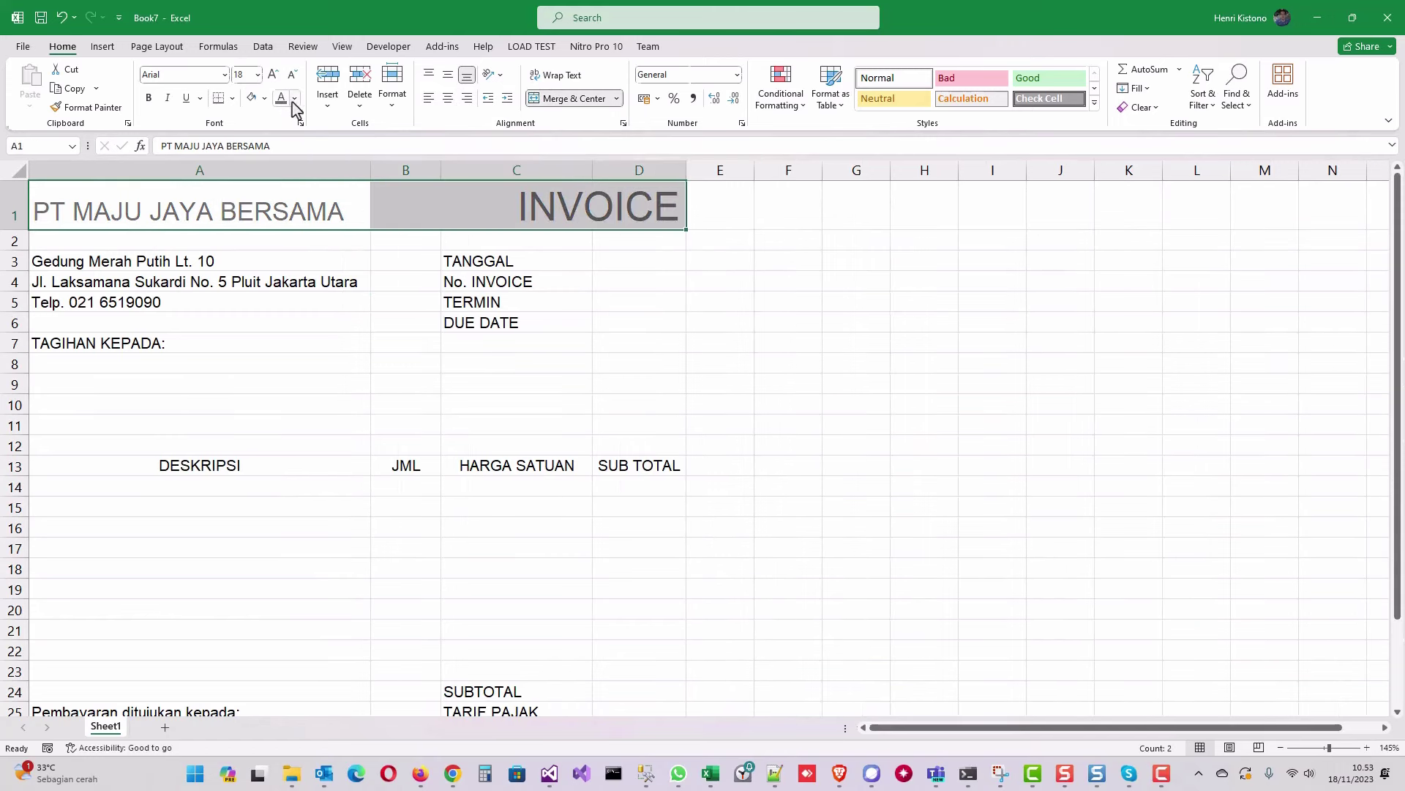
pyautogui.click(295, 98)
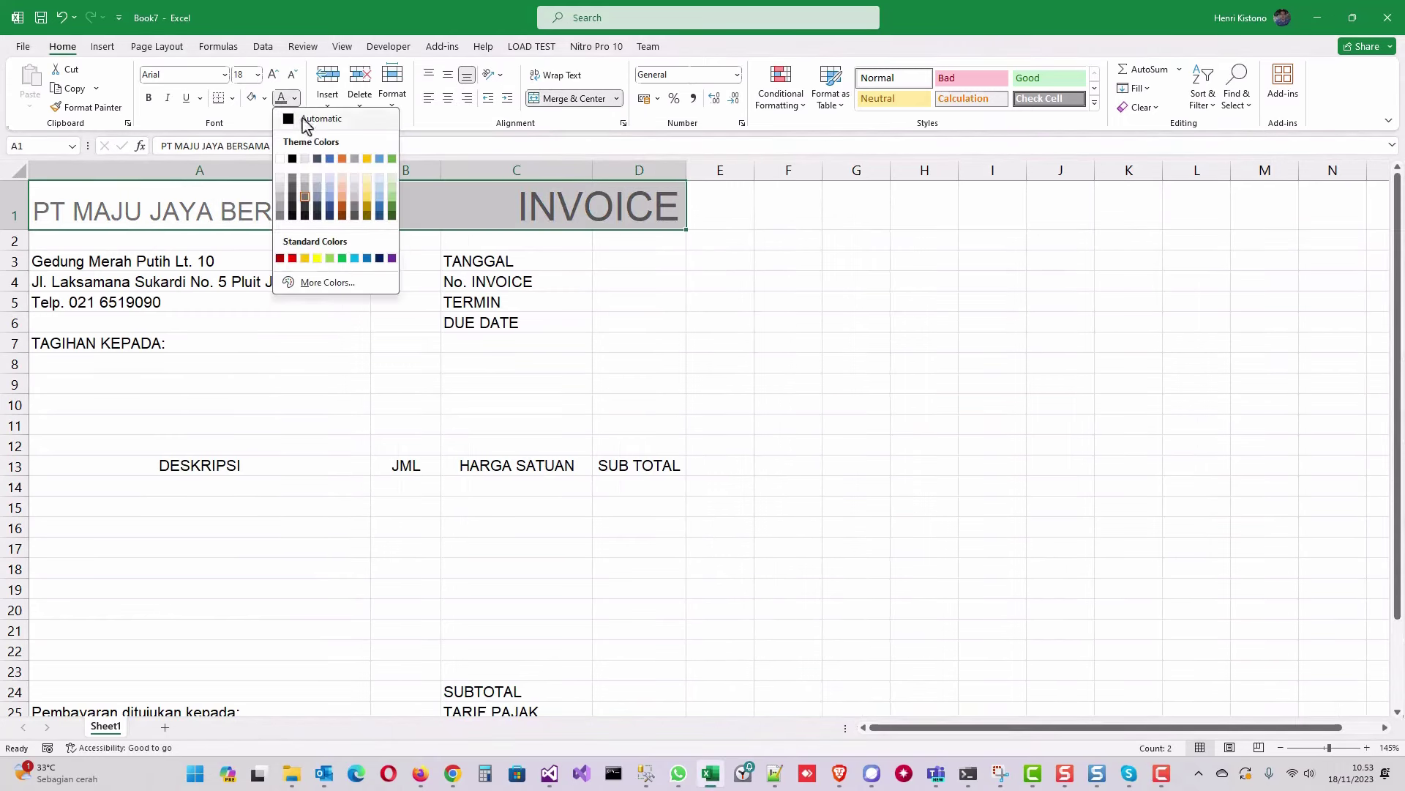
pyautogui.click(306, 200)
pyautogui.click(522, 204)
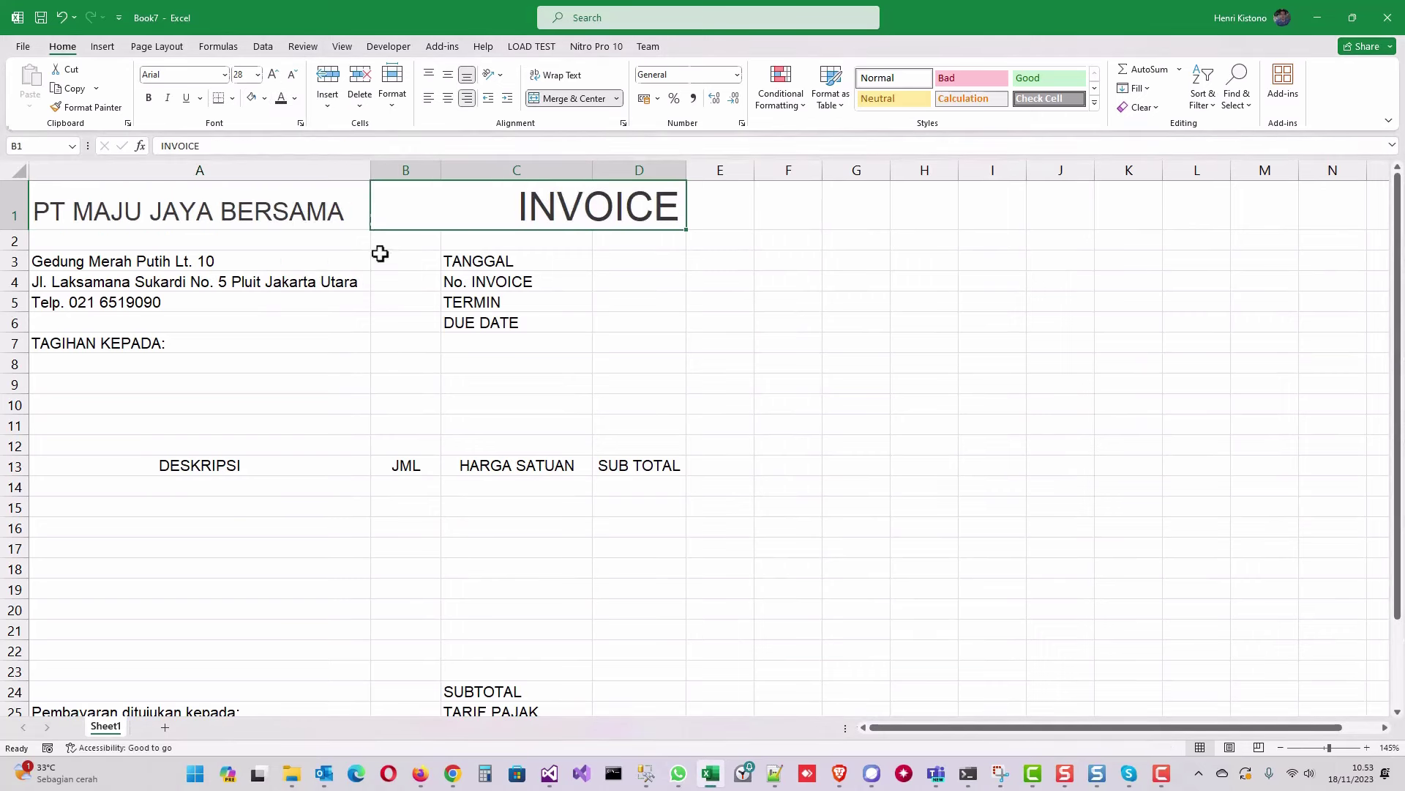
# Enter the formula =TODAY() in D3 as the invoice's TANGGAL
pyautogui.click(624, 262)
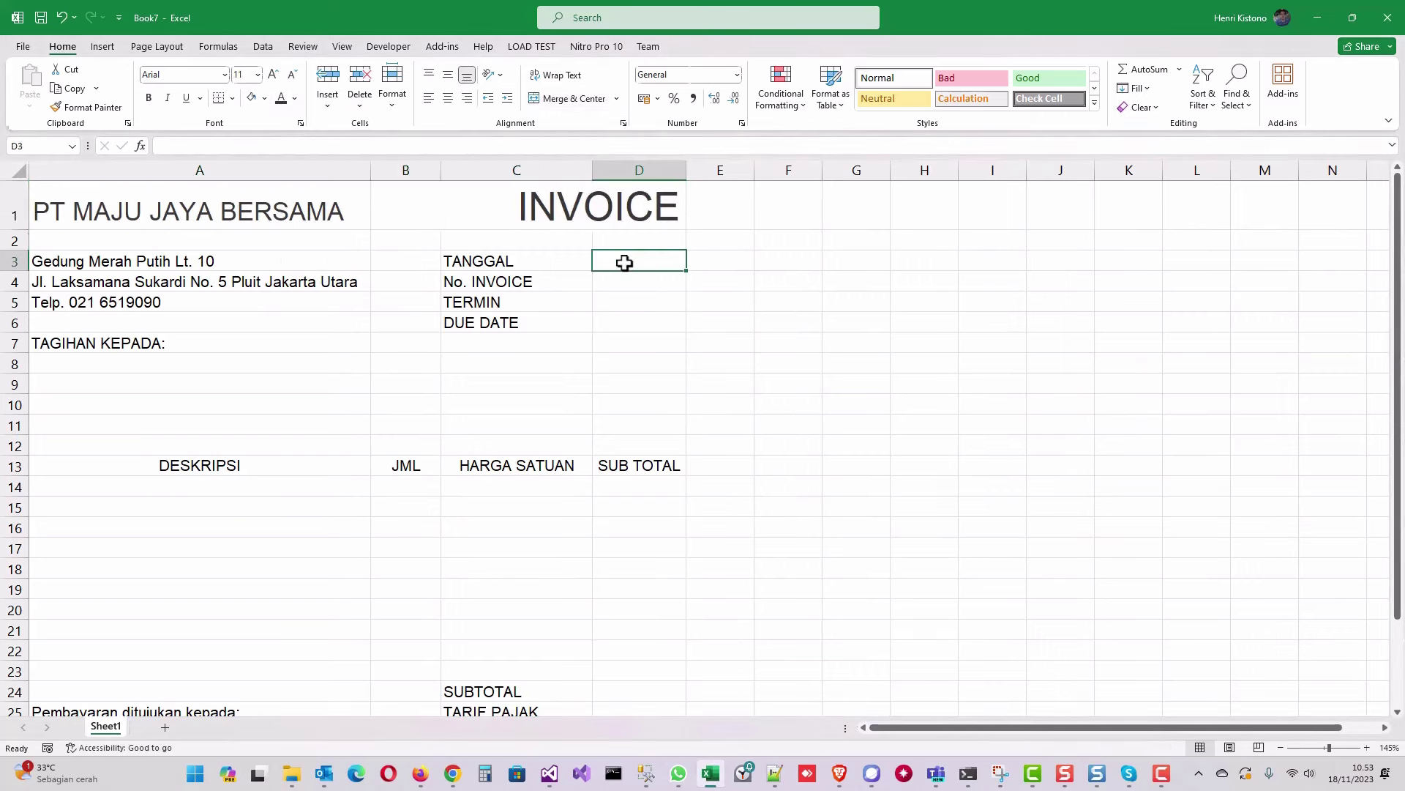
pyautogui.write('=today')
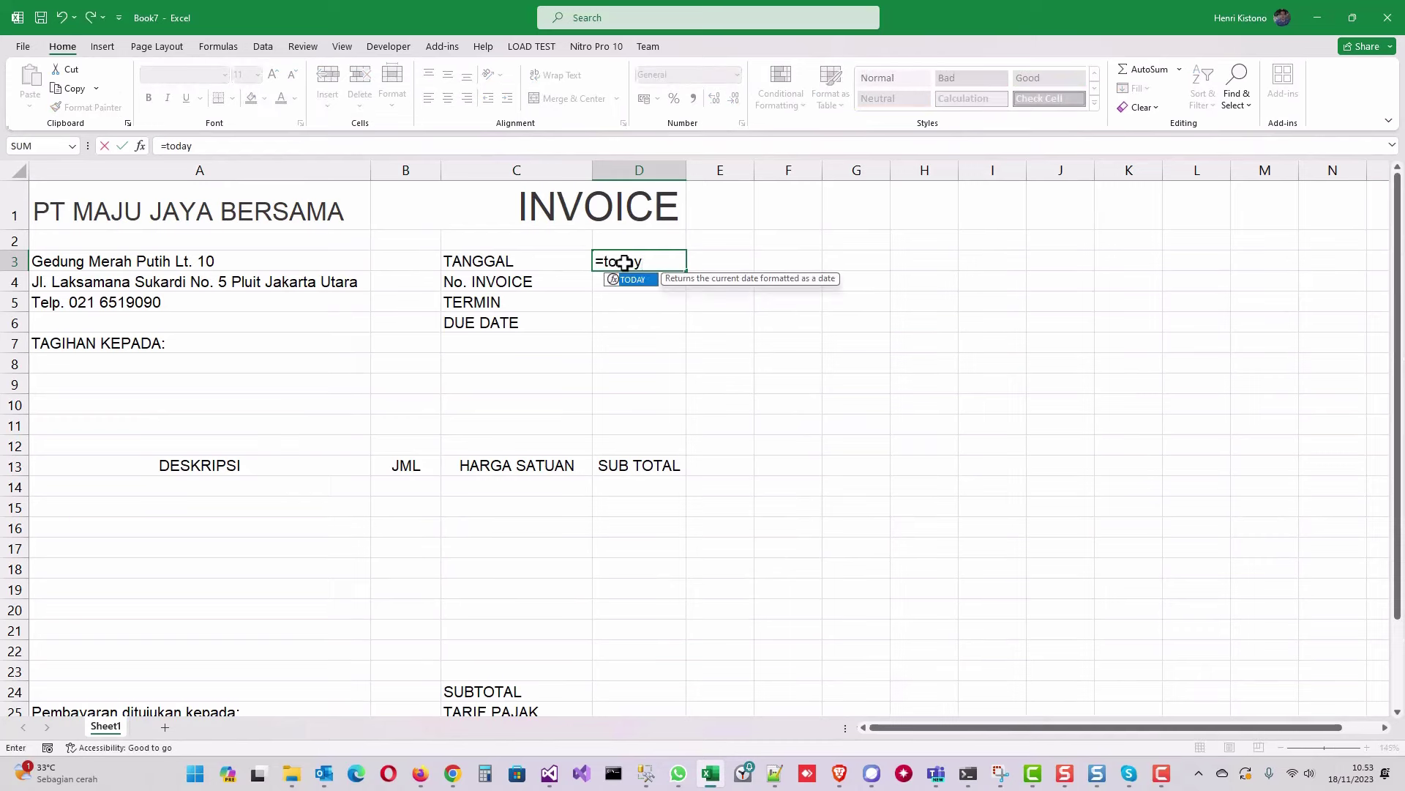
pyautogui.write('()')
pyautogui.press('Return')
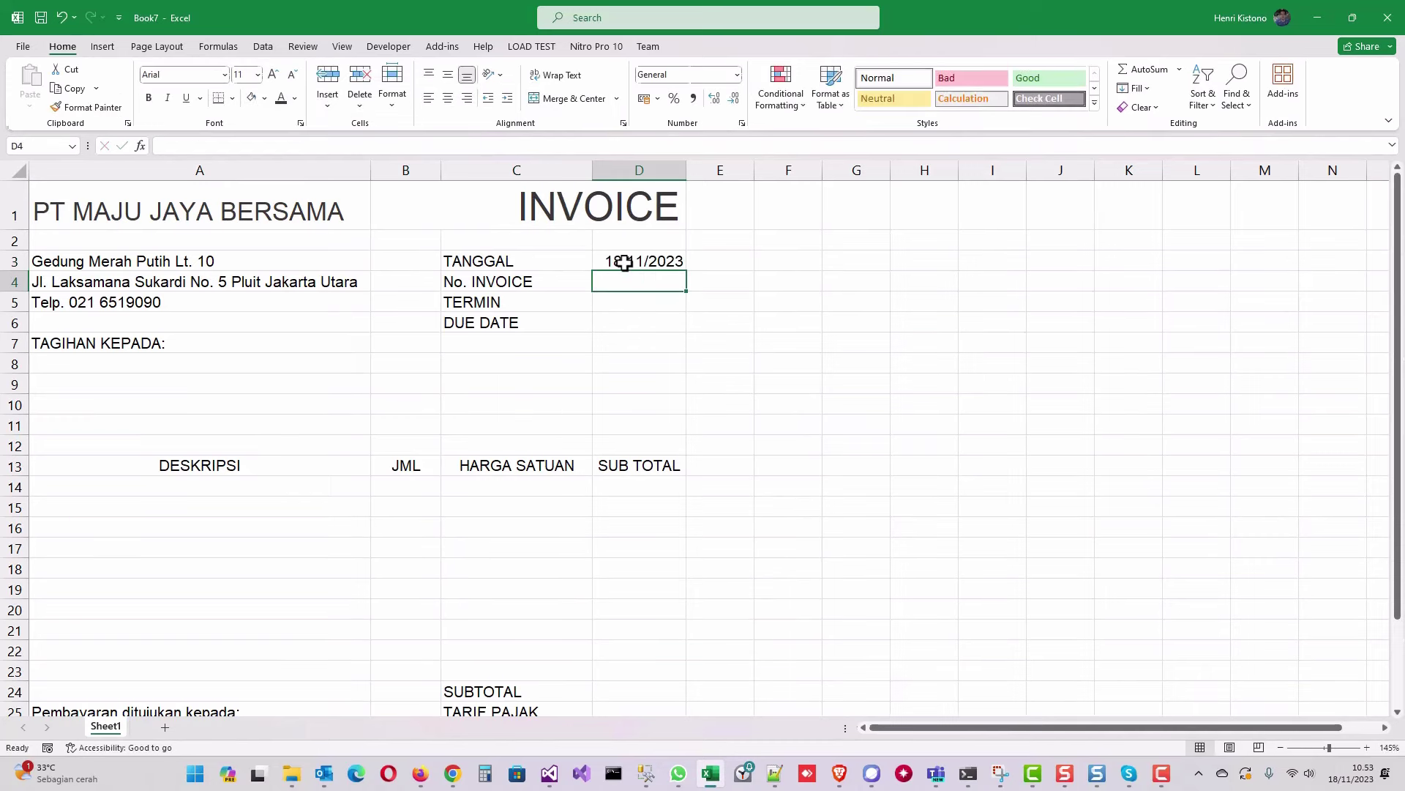
# Enter 101 as the No. INVOICE in D4 and 7 as the TERMIN in D5
pyautogui.write('101')
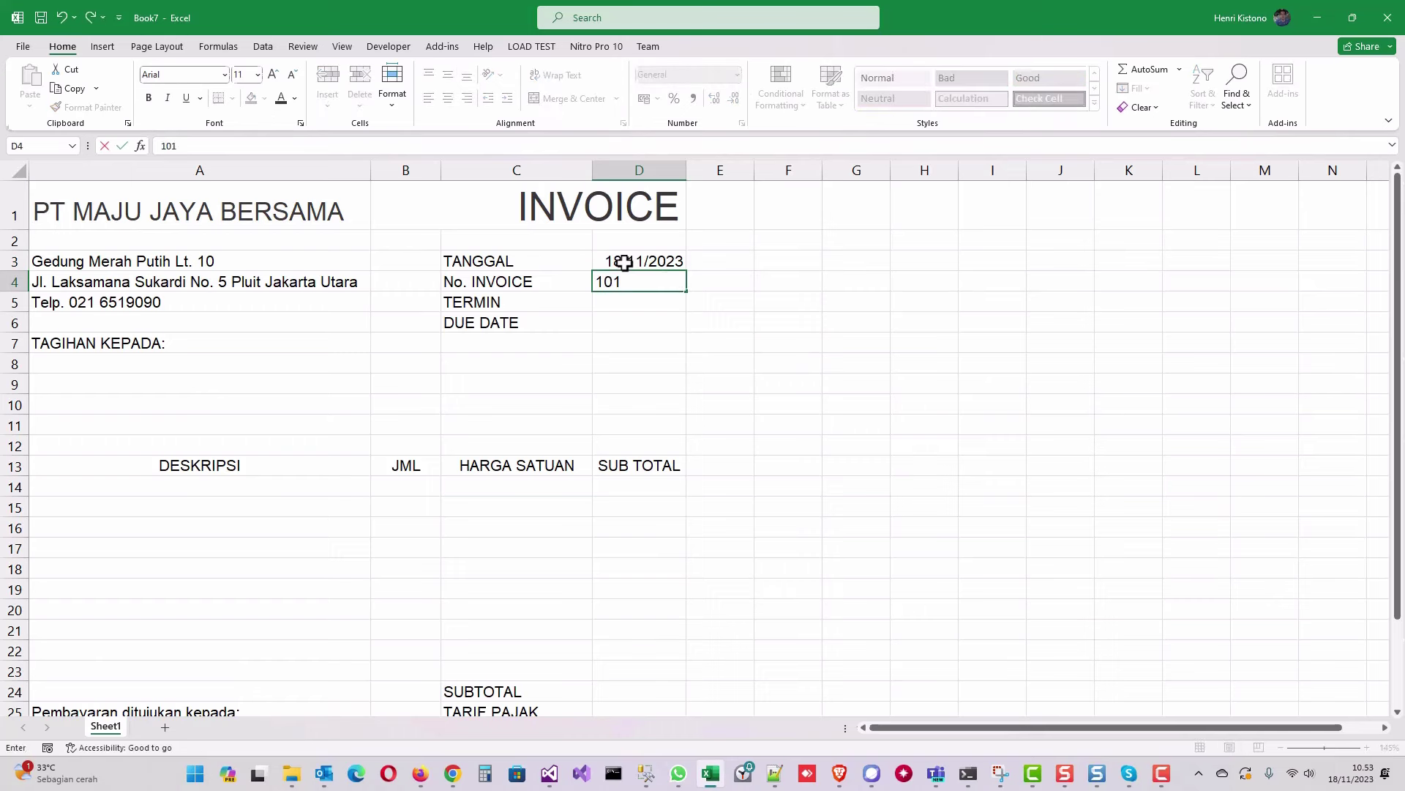
pyautogui.press('Return')
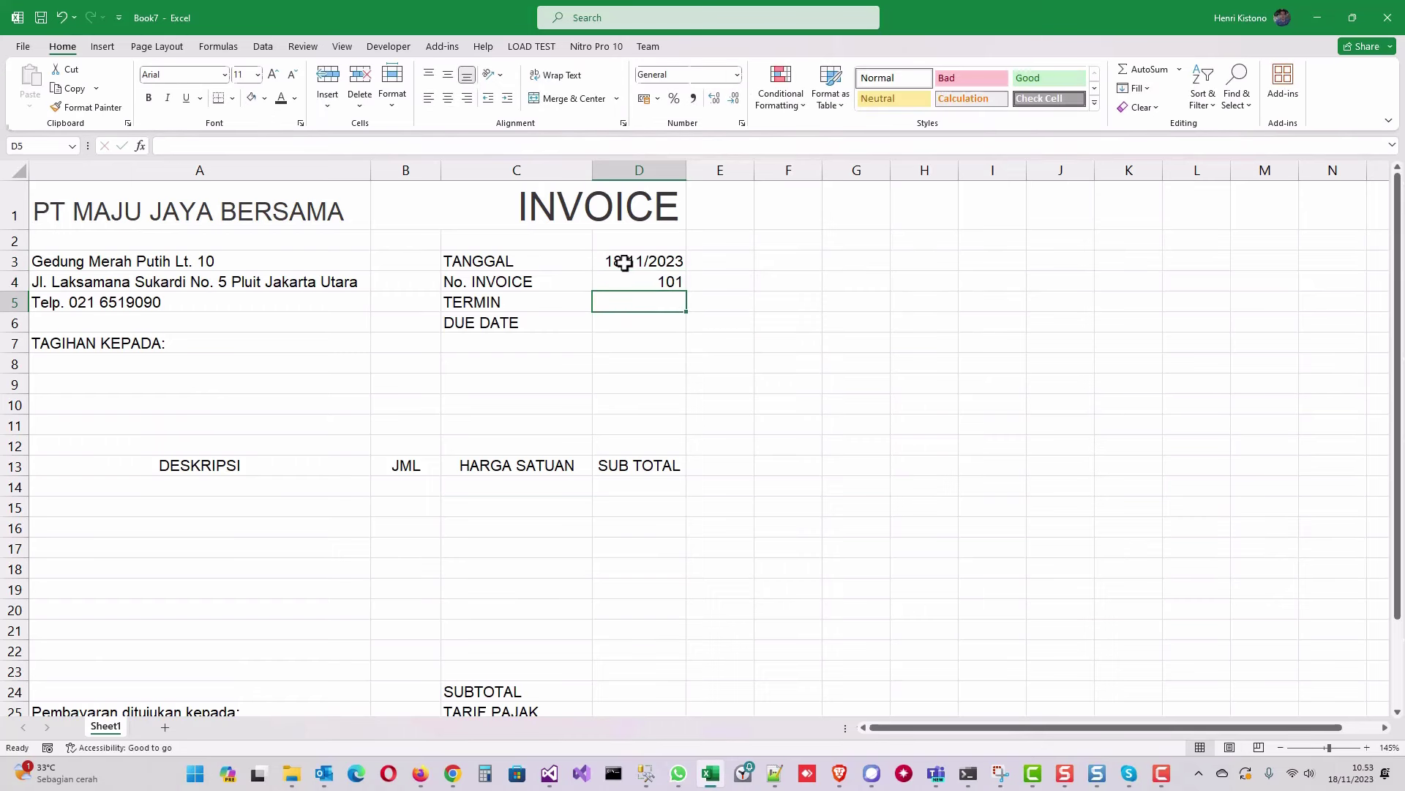
pyautogui.write('7')
pyautogui.press('Return')
pyautogui.press('Up')
# Calculate the DUE DATE in D6 with the formula =D3+D5
pyautogui.click(621, 323)
pyautogui.write('=')
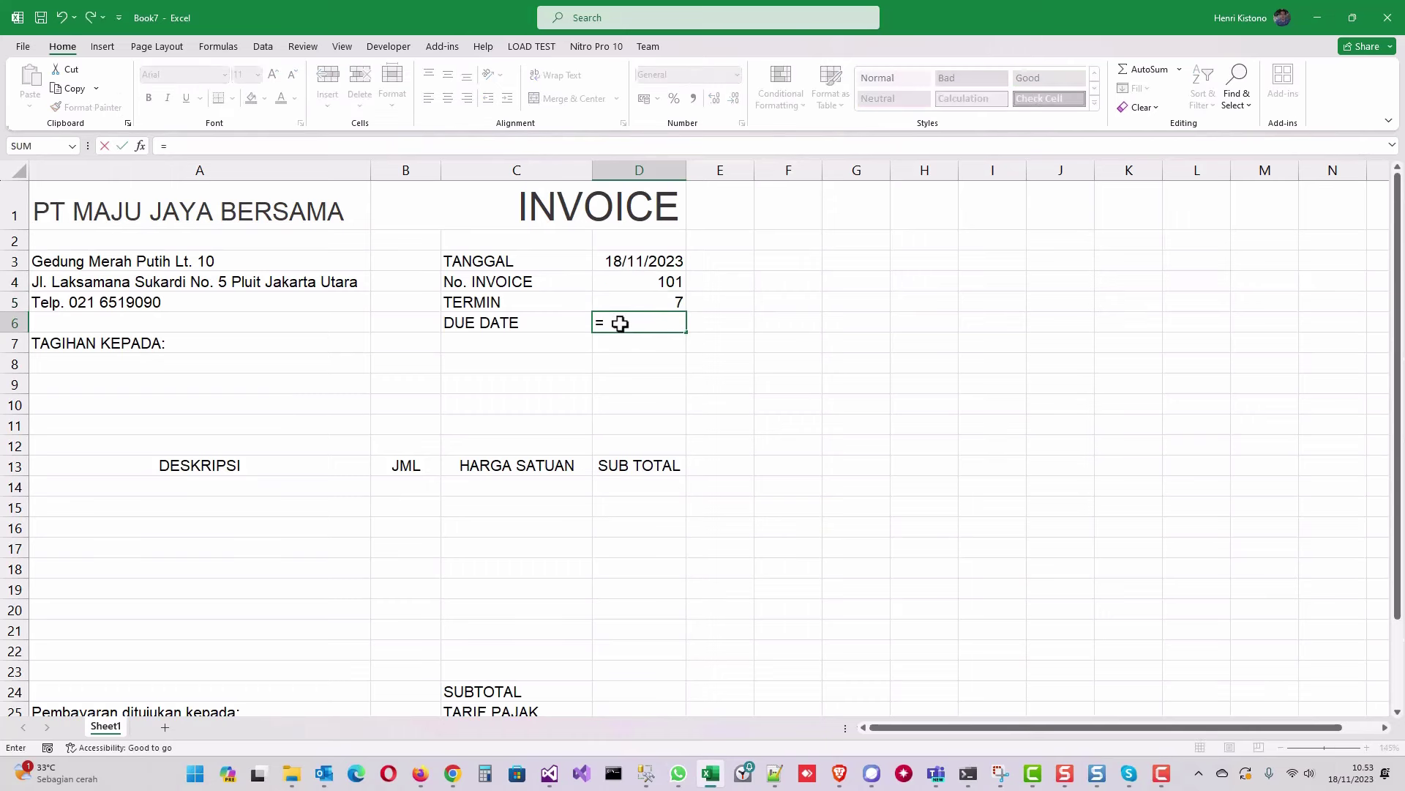
pyautogui.click(623, 261)
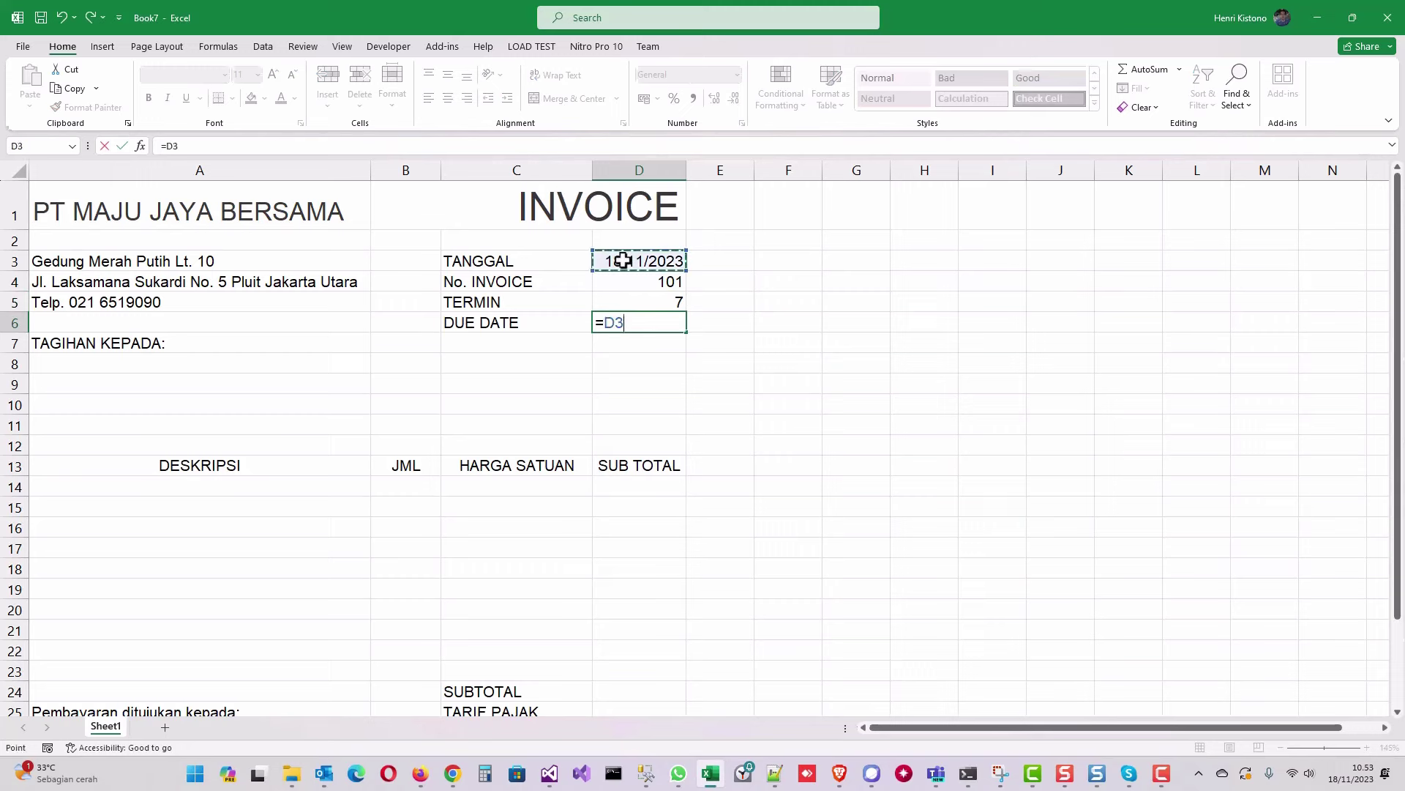
pyautogui.write('+')
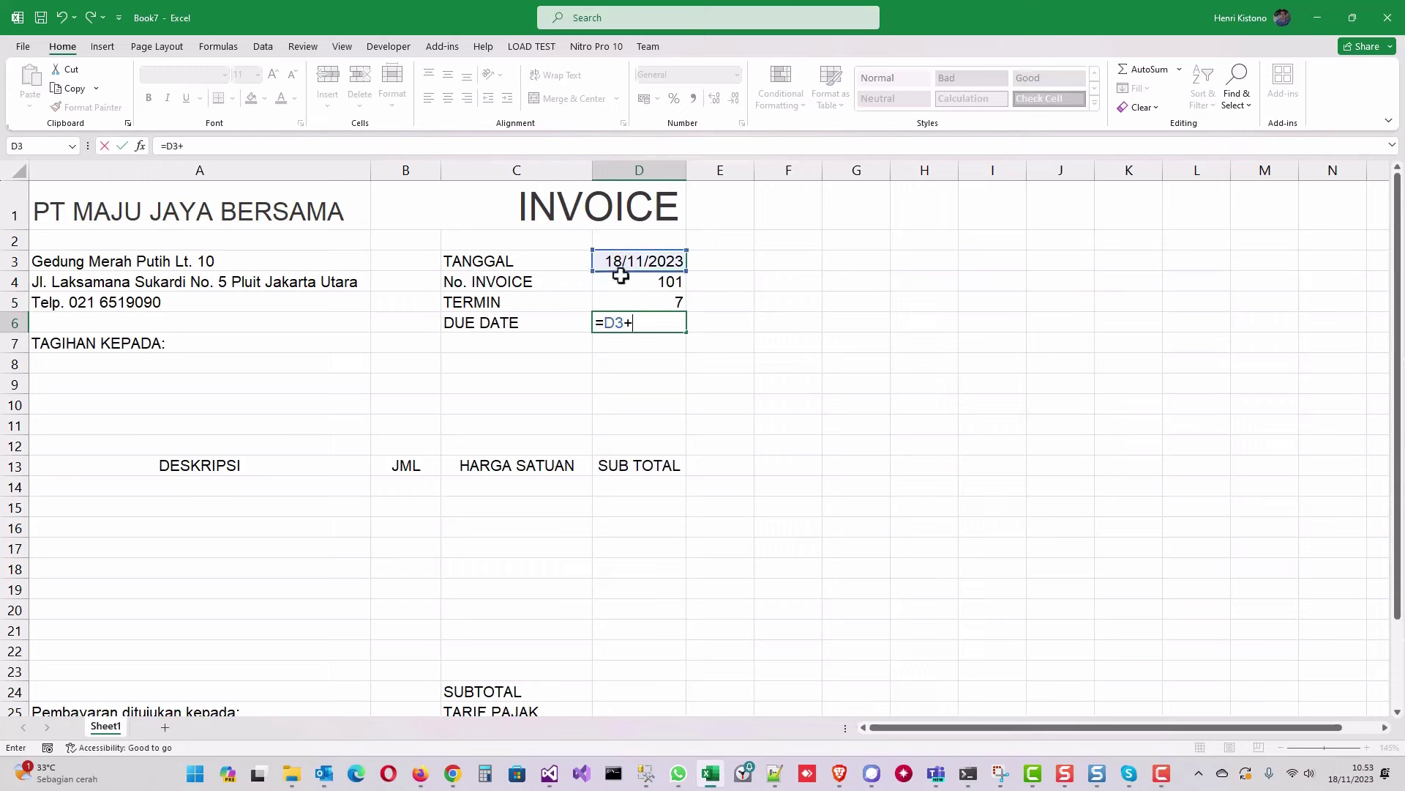
pyautogui.click(616, 302)
pyautogui.press('Return')
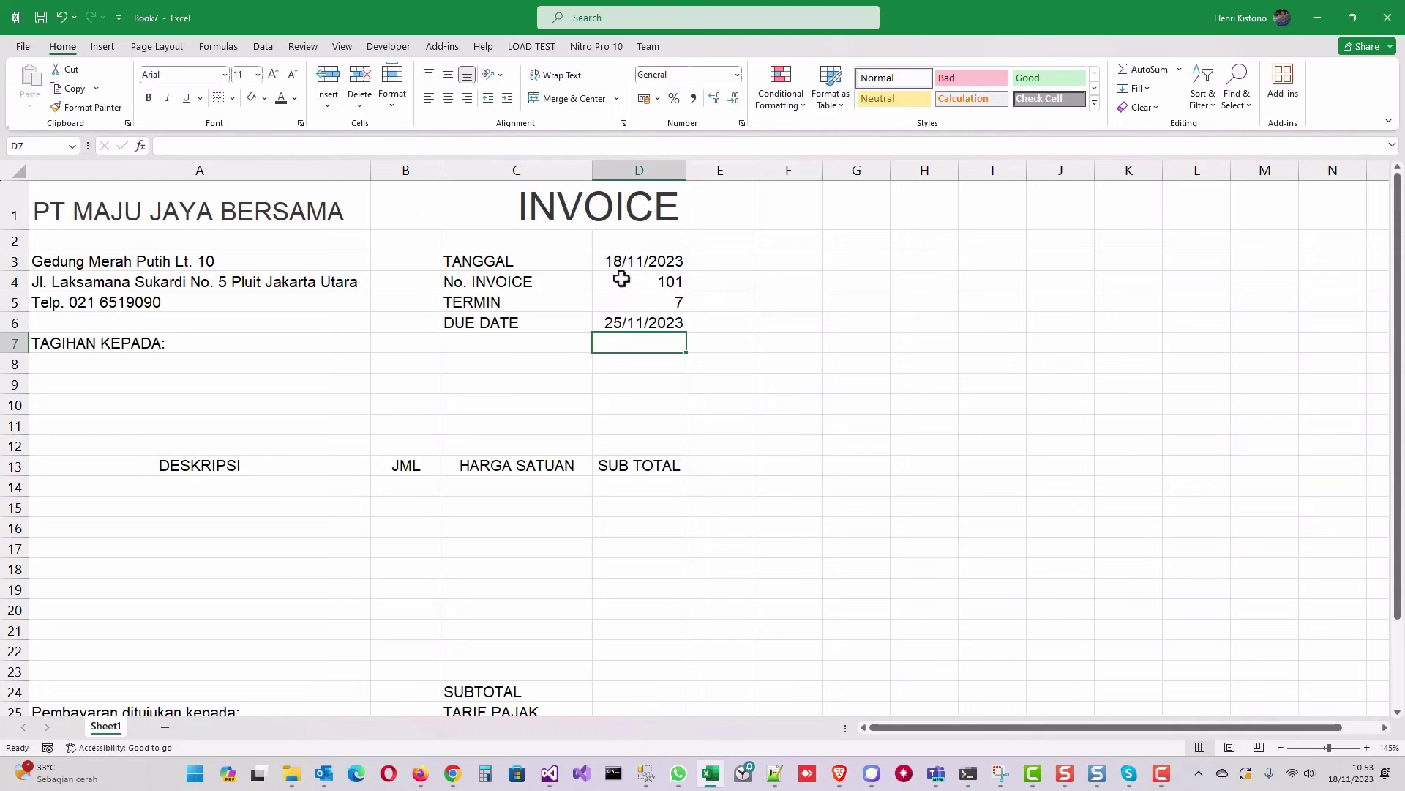
# Format the TANGGAL and DUE DATE cells D3 and D6 with the Indonesian date type 14 Maret 2012
pyautogui.click(628, 256)
pyautogui.keyDown('ctrl'); pyautogui.click(619, 319); pyautogui.keyUp('ctrl')
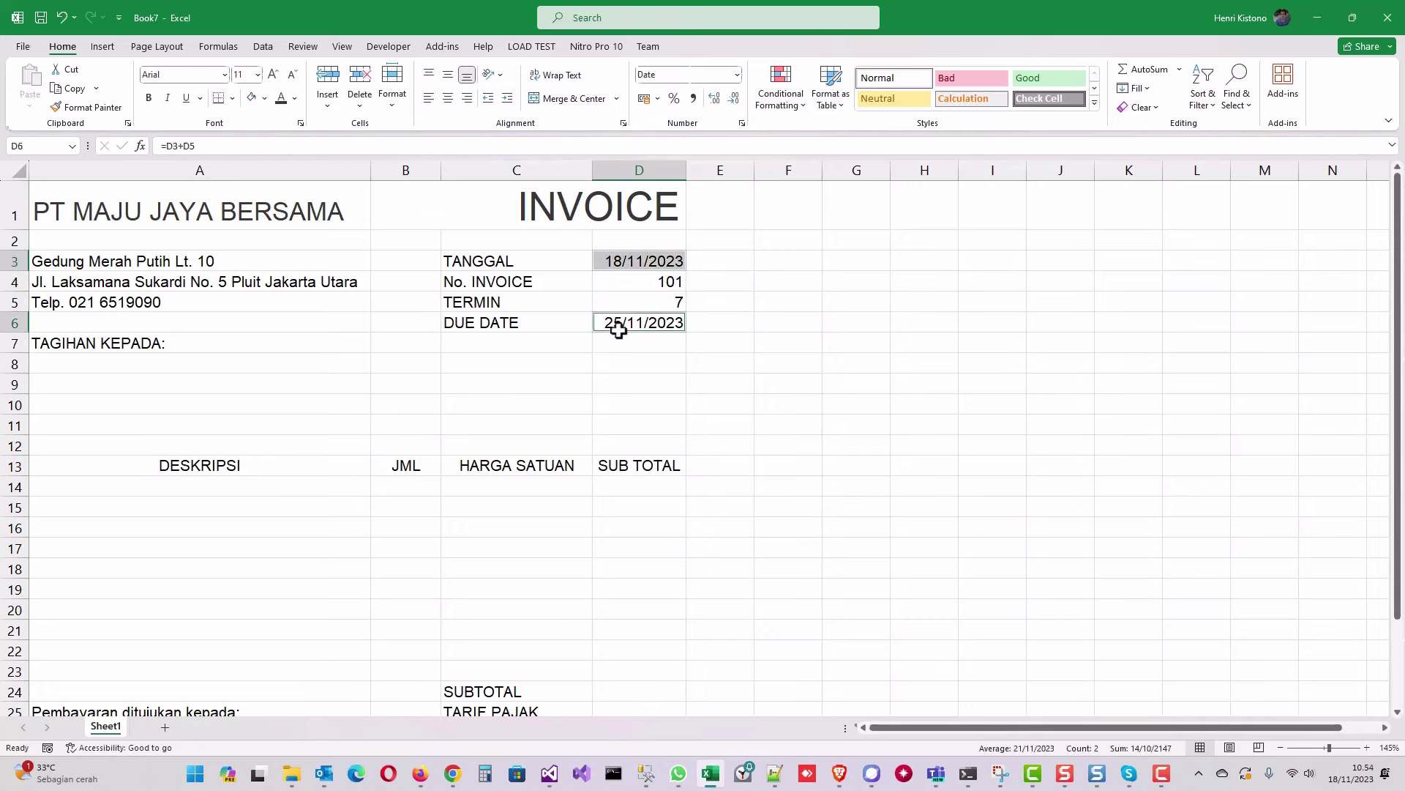
pyautogui.rightClick(623, 322)
pyautogui.click(688, 663)
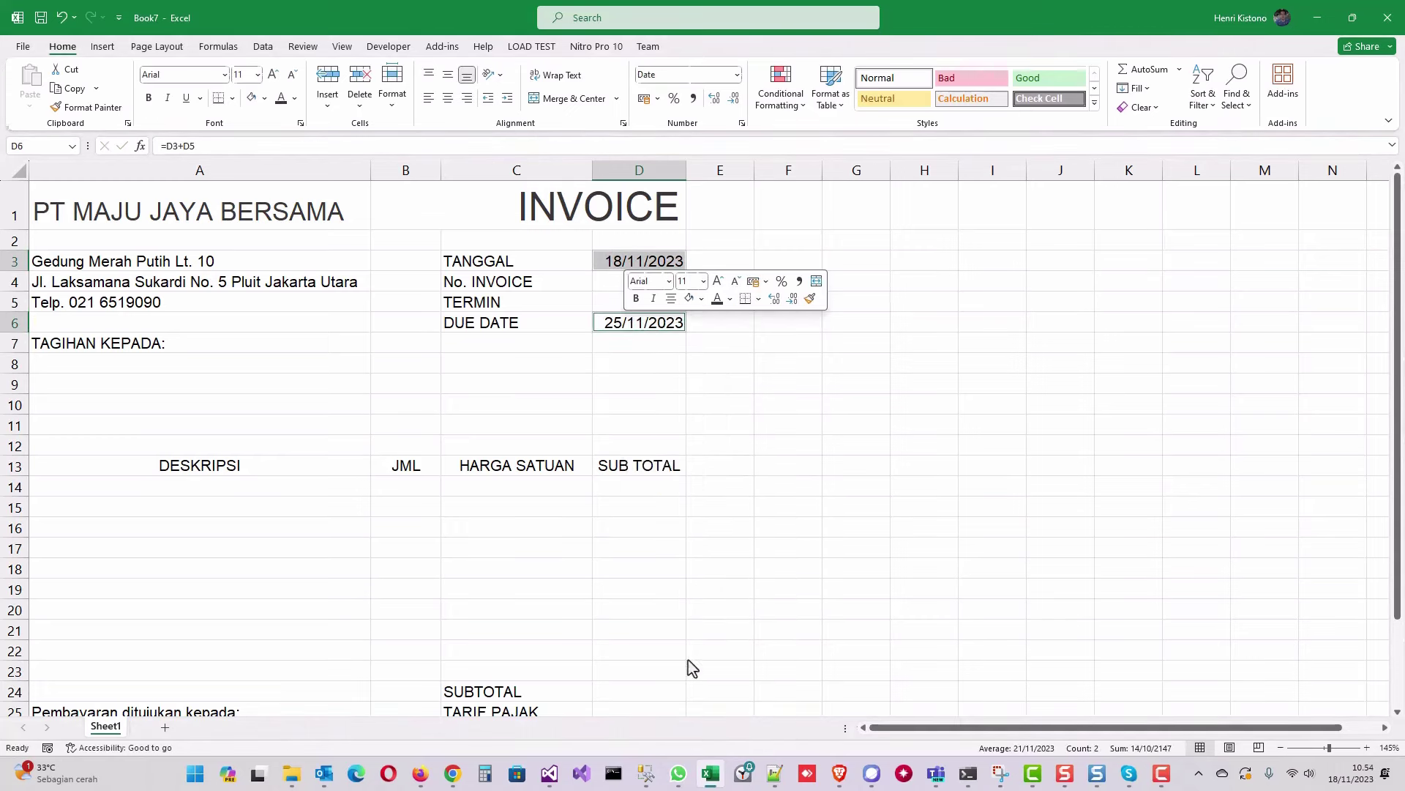
pyautogui.moveTo(578, 410); pyautogui.dragTo(527, 233)
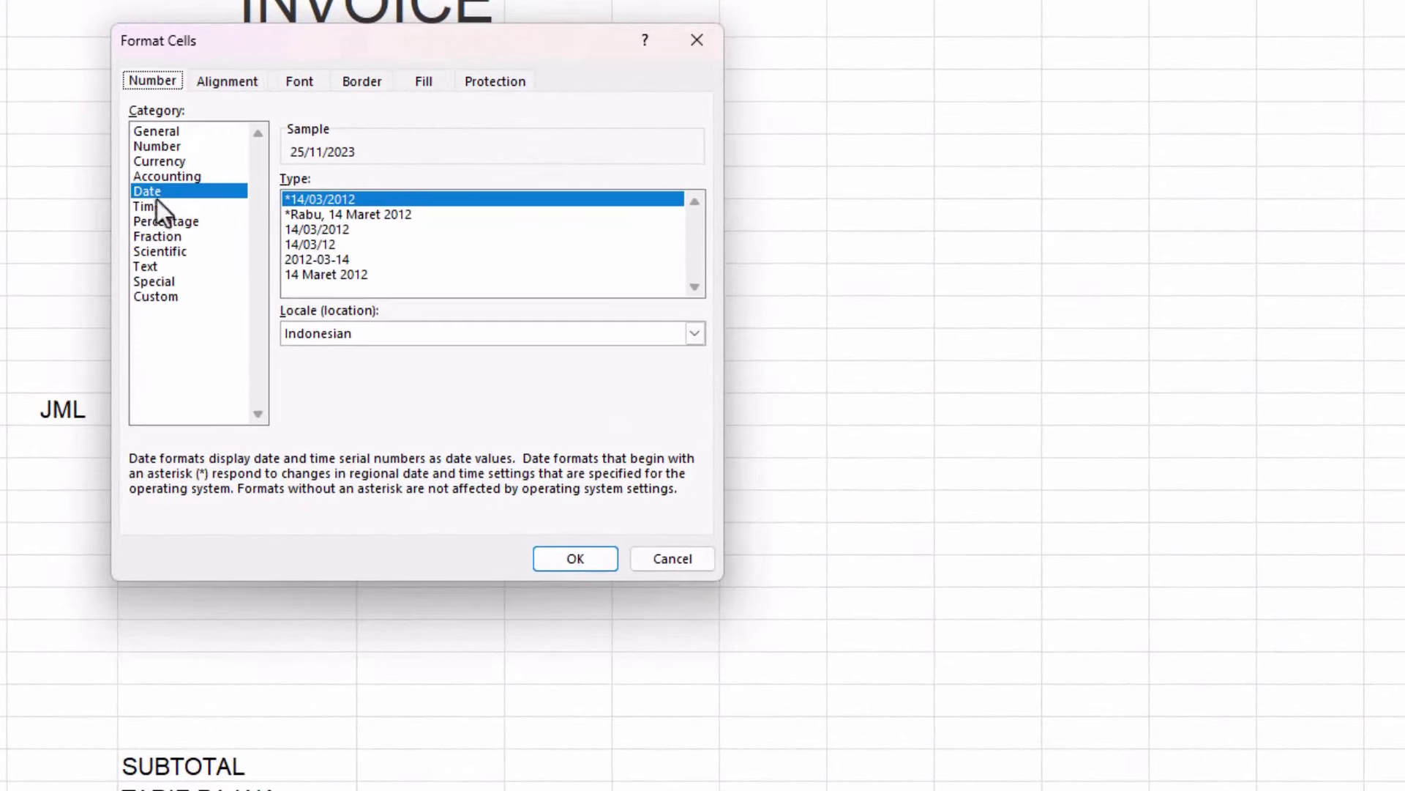
pyautogui.click(328, 276)
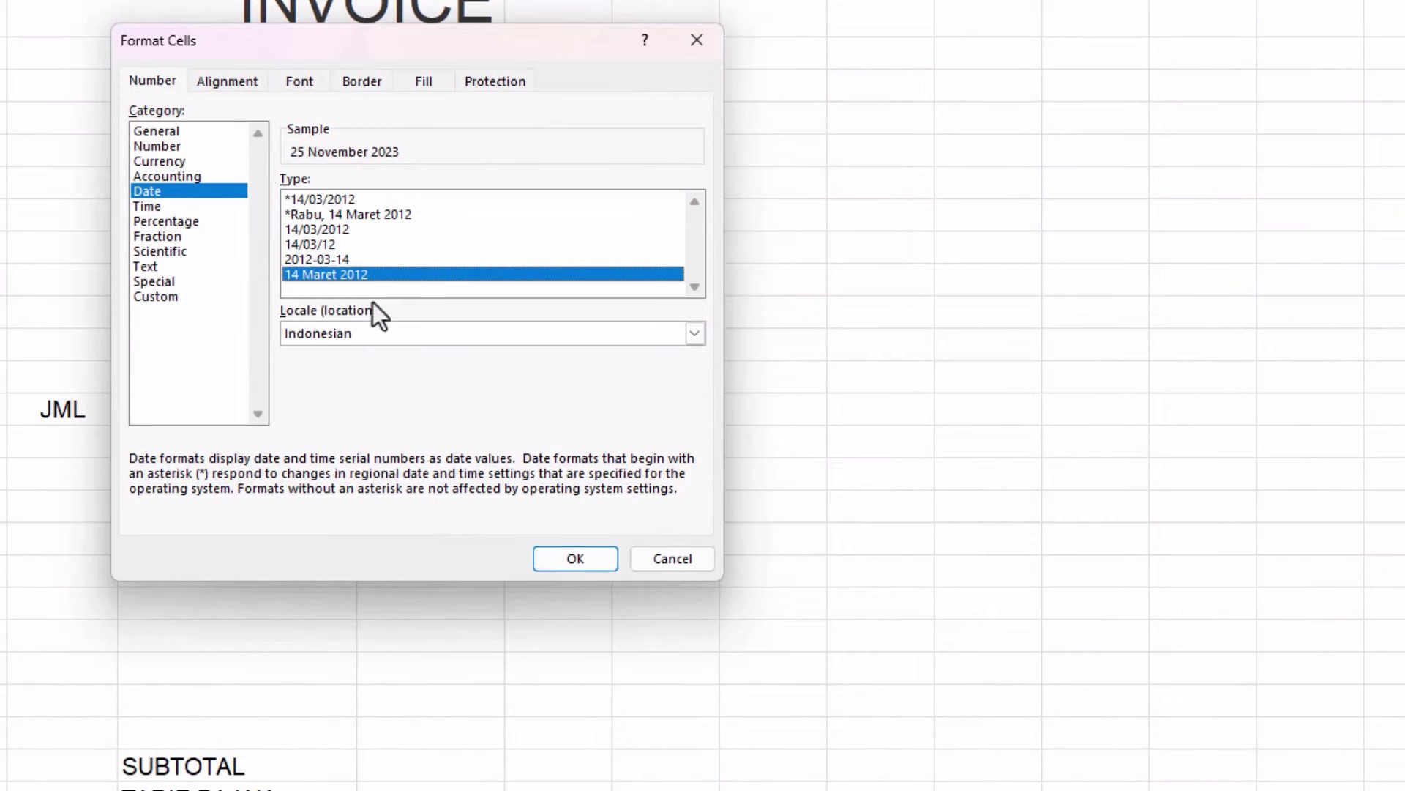
pyautogui.click(576, 559)
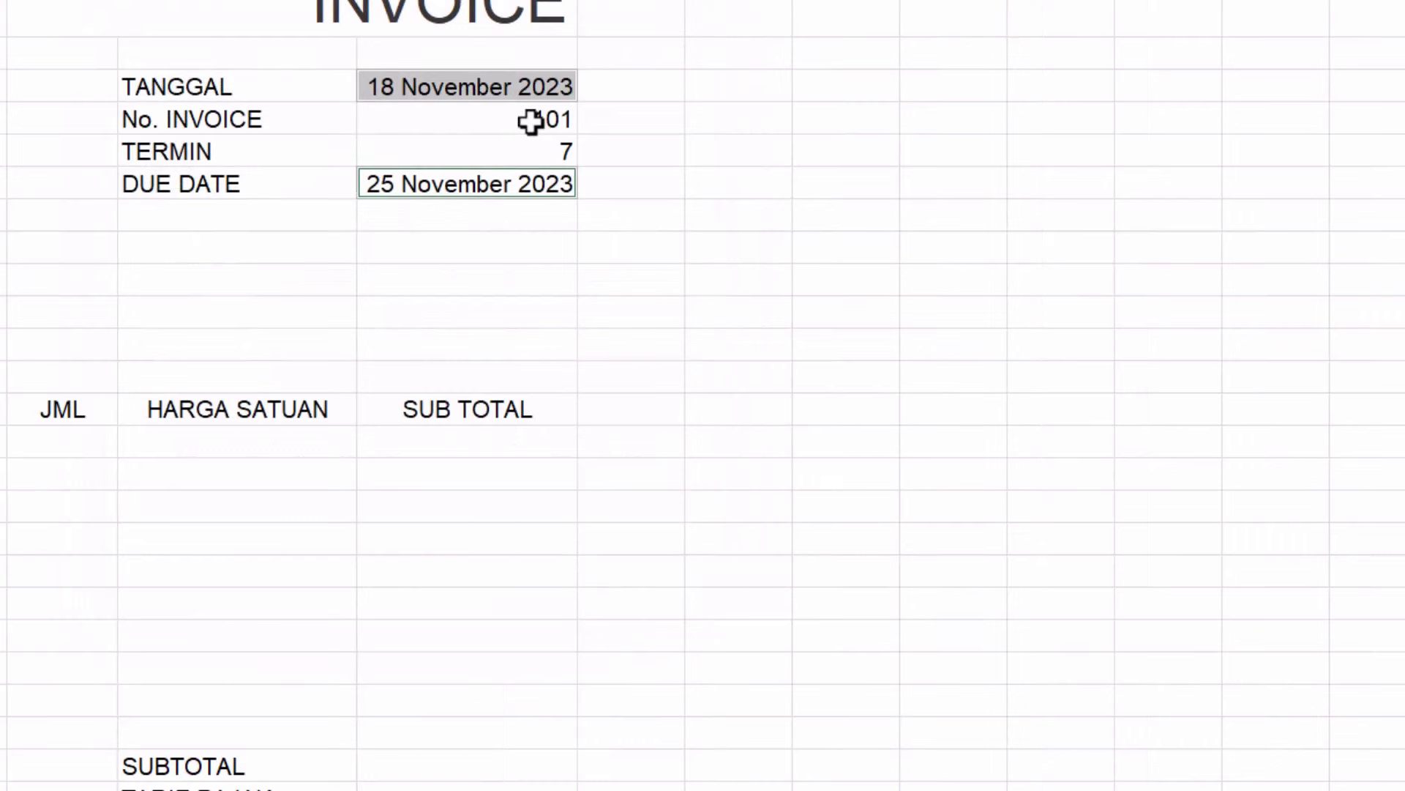
# Apply the custom number format General "hari" to the TERMIN value in D5
pyautogui.click(476, 148)
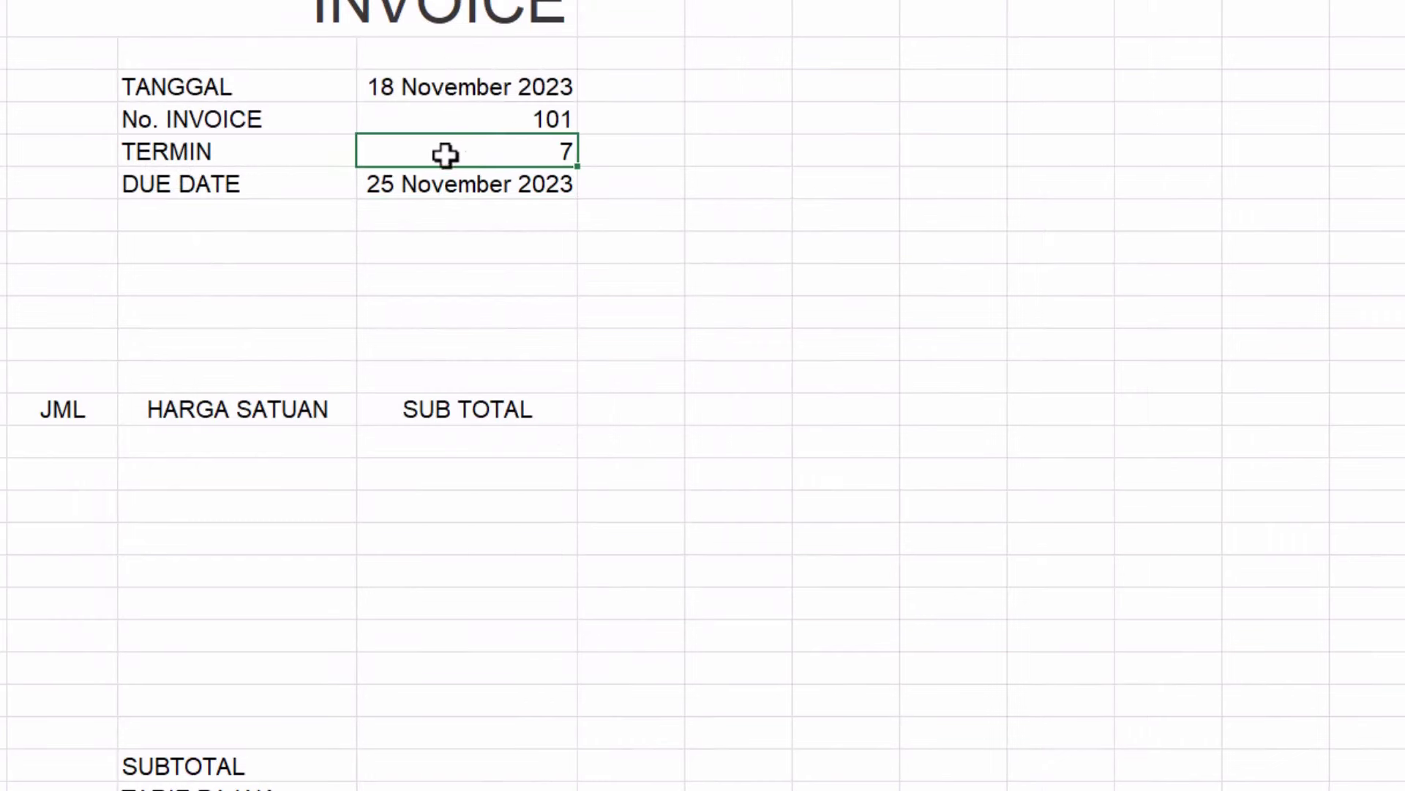
pyautogui.rightClick(402, 151)
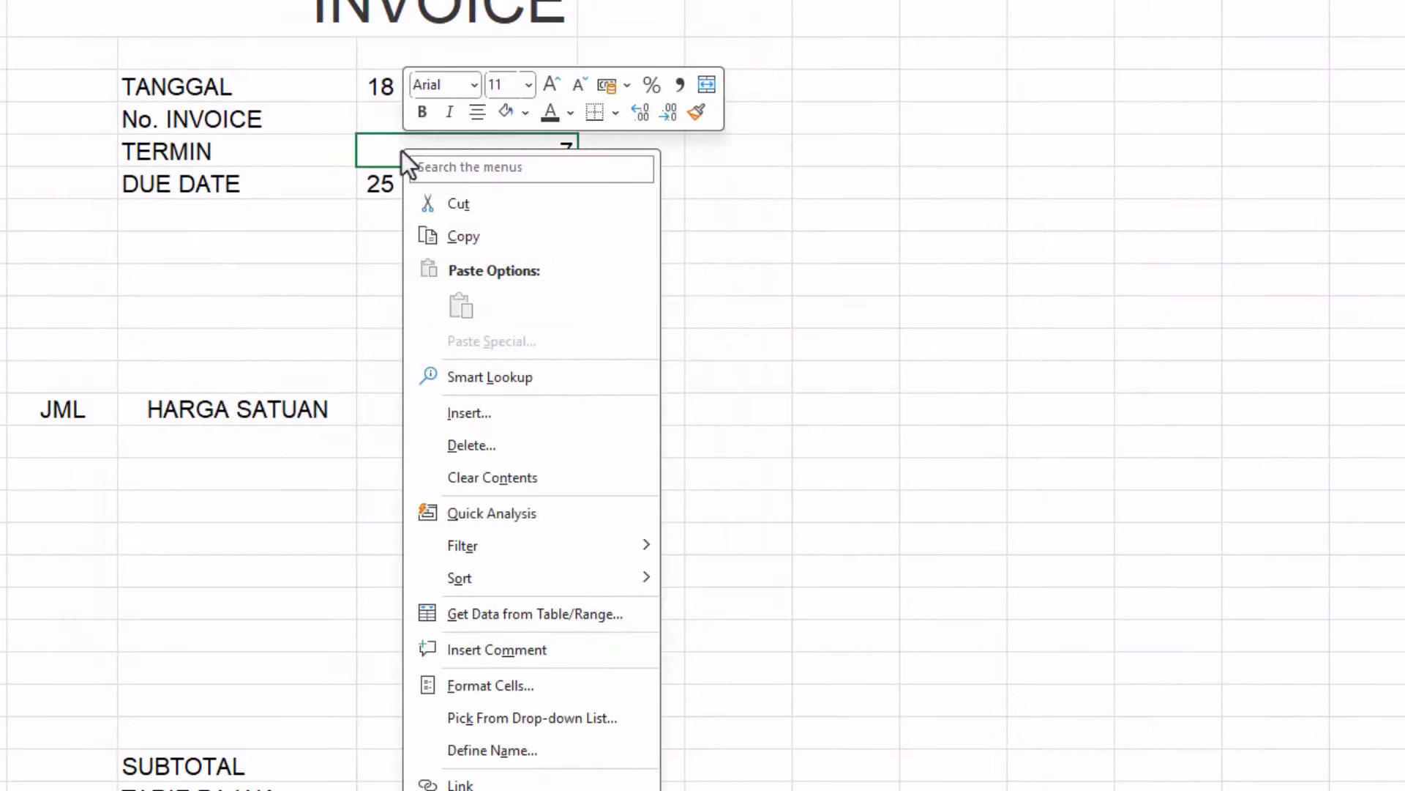
pyautogui.click(539, 684)
pyautogui.moveTo(407, 308); pyautogui.dragTo(303, 167)
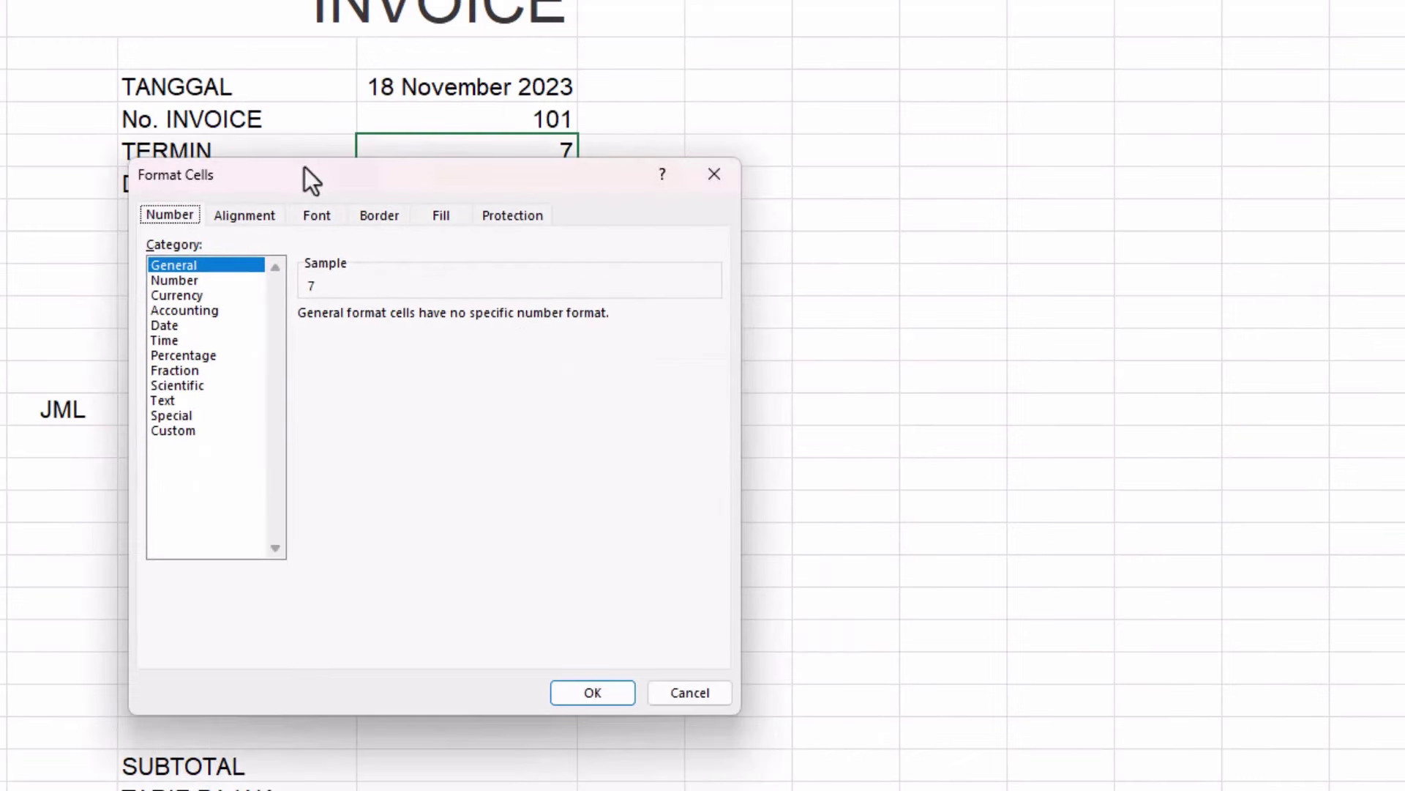
pyautogui.click(186, 433)
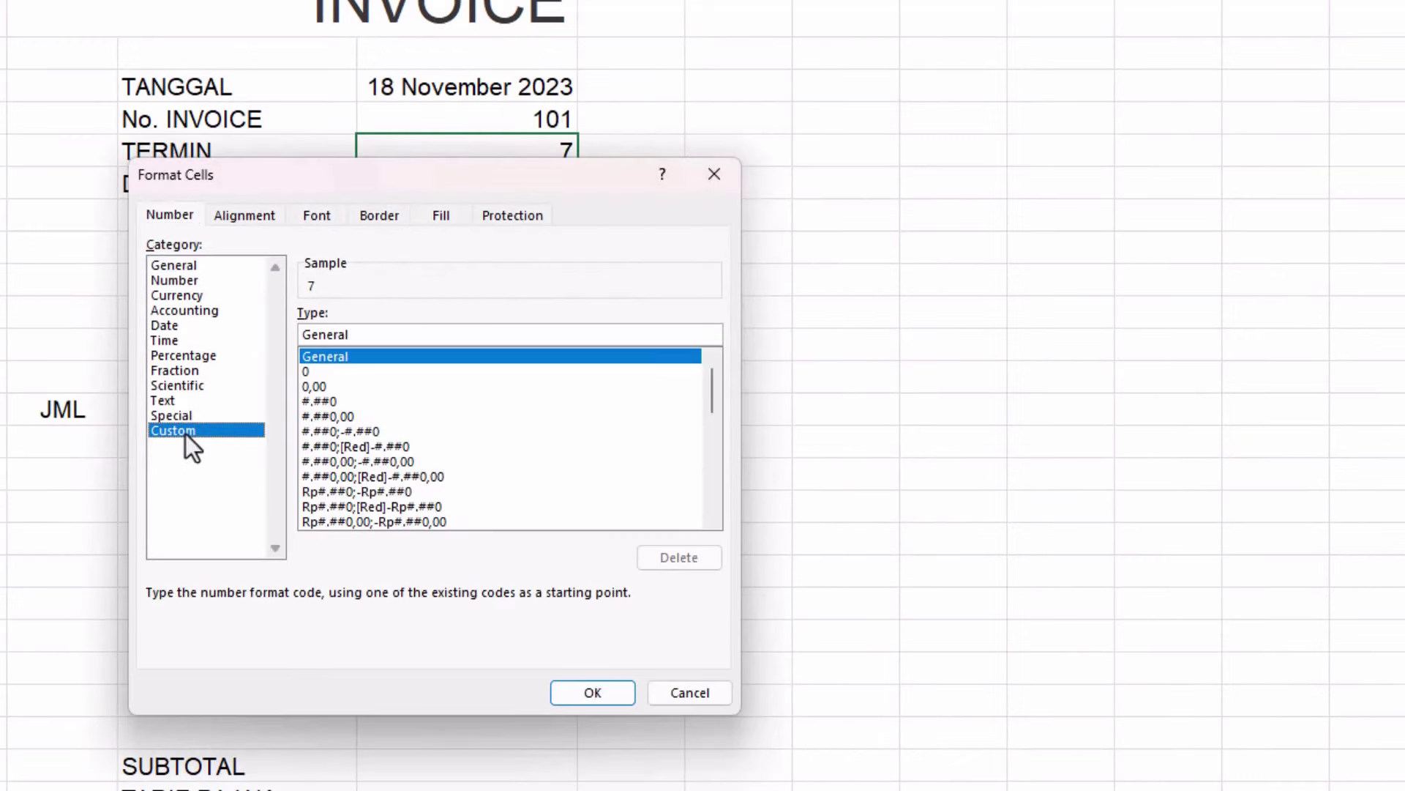
pyautogui.moveTo(371, 183); pyautogui.dragTo(411, 215)
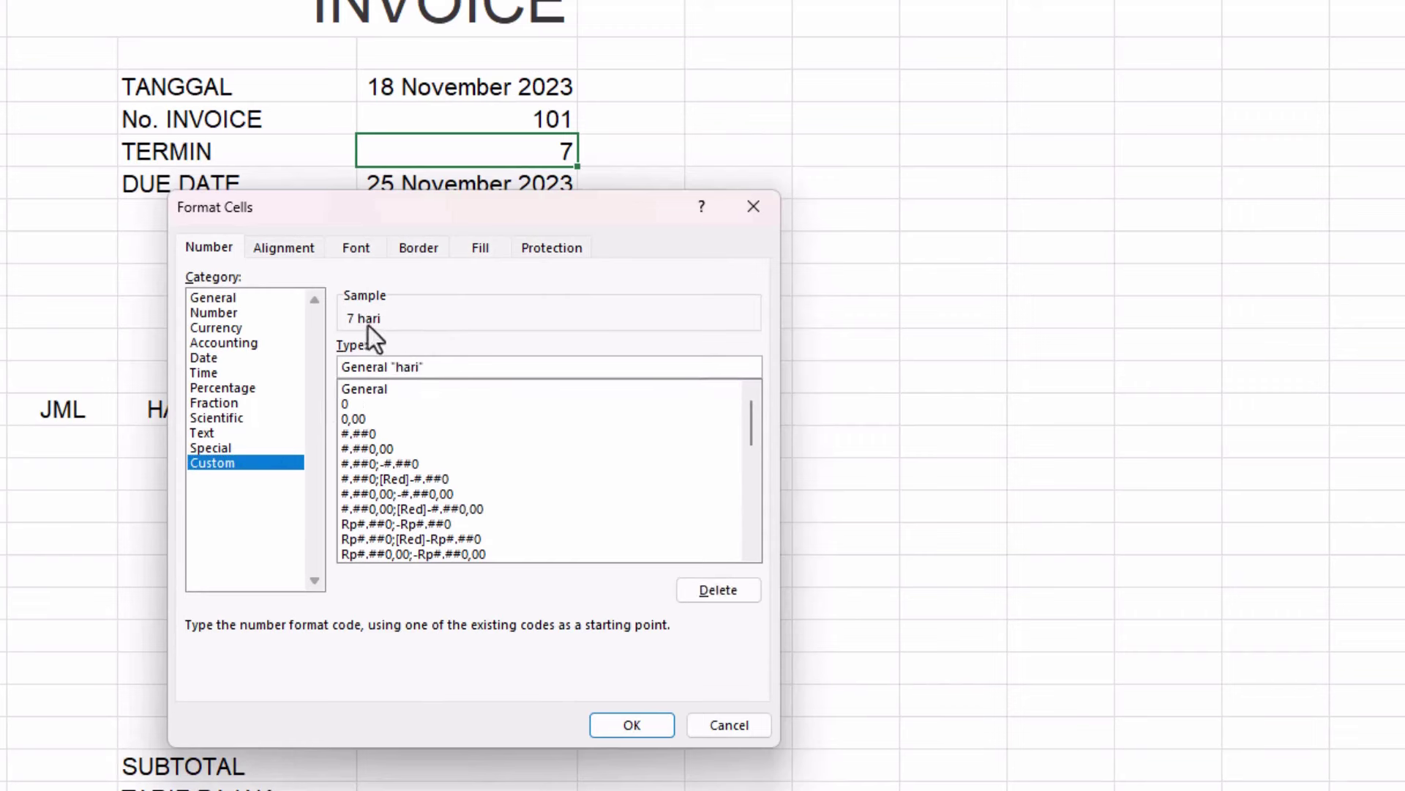
pyautogui.click(631, 732)
pyautogui.click(443, 119)
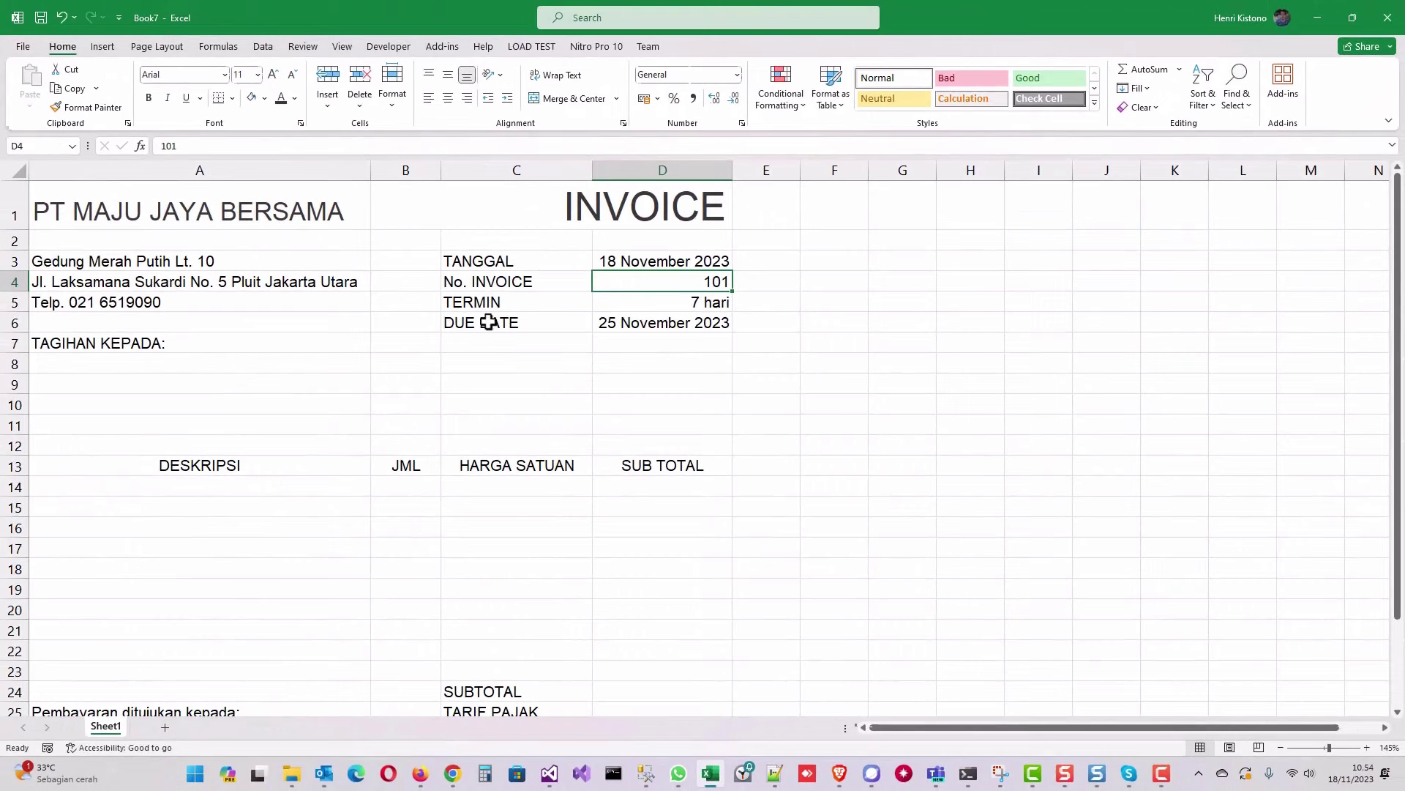
# Open the recent workbook Tutorial Membuat Invoice Auto Simpan ke PDF.xlsm
pyautogui.click(177, 362)
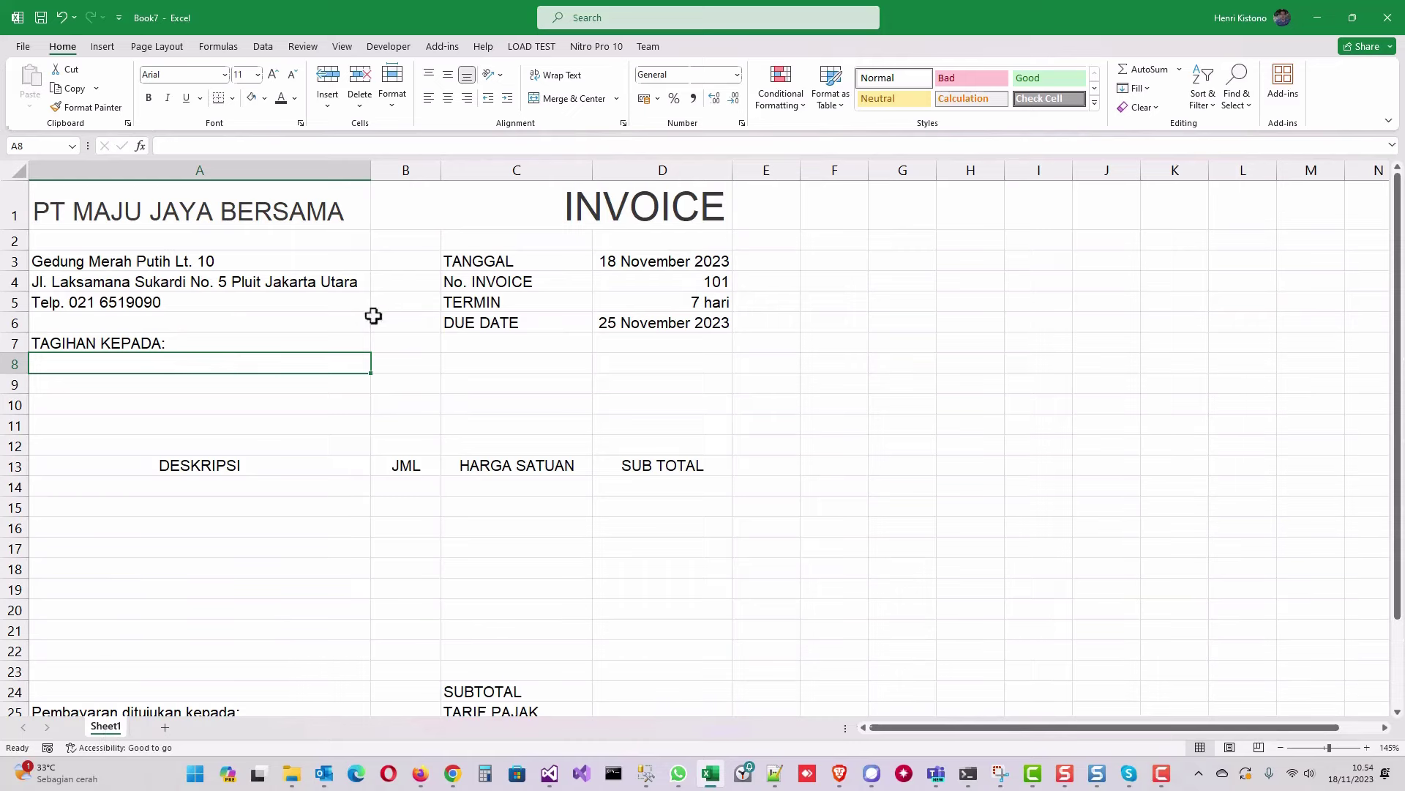
pyautogui.click(23, 46)
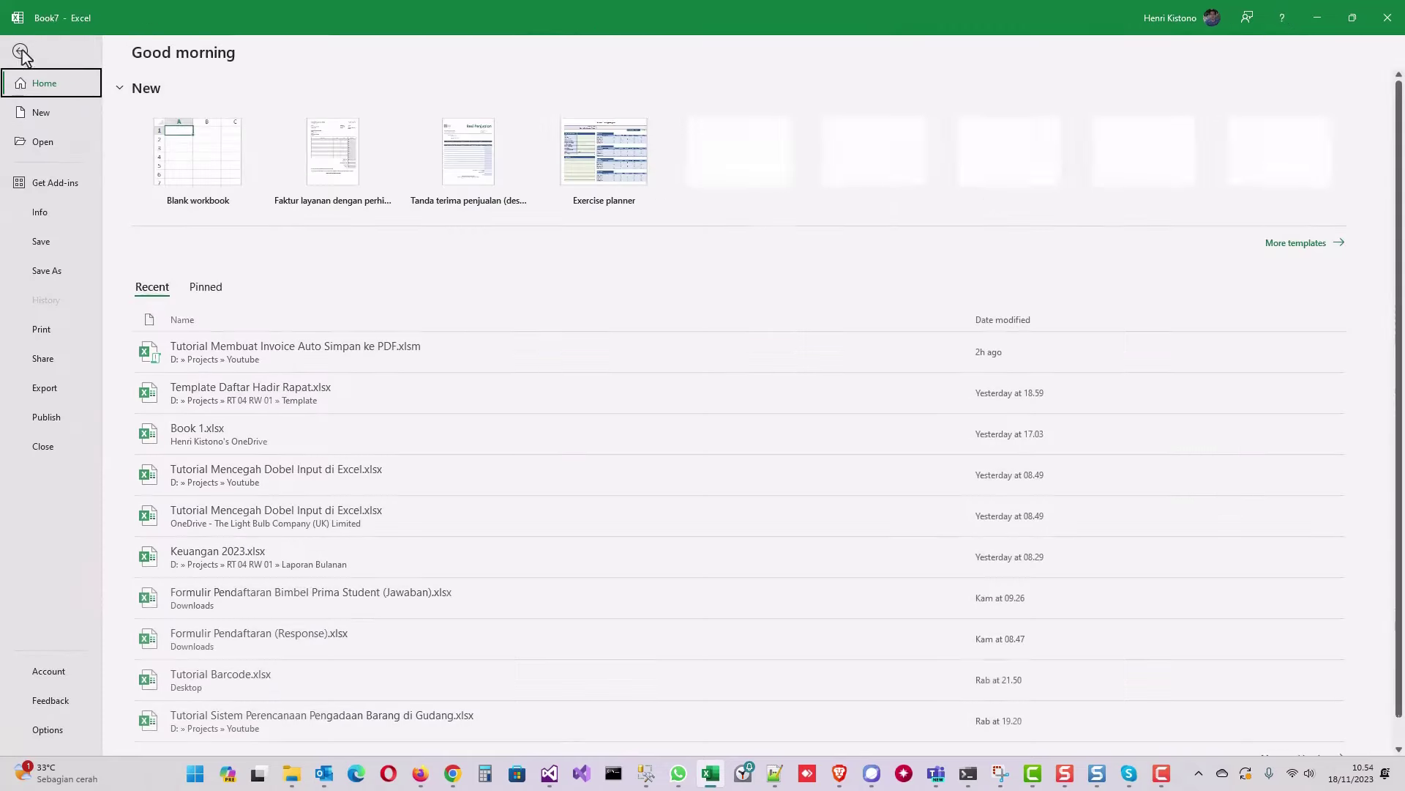
pyautogui.click(310, 349)
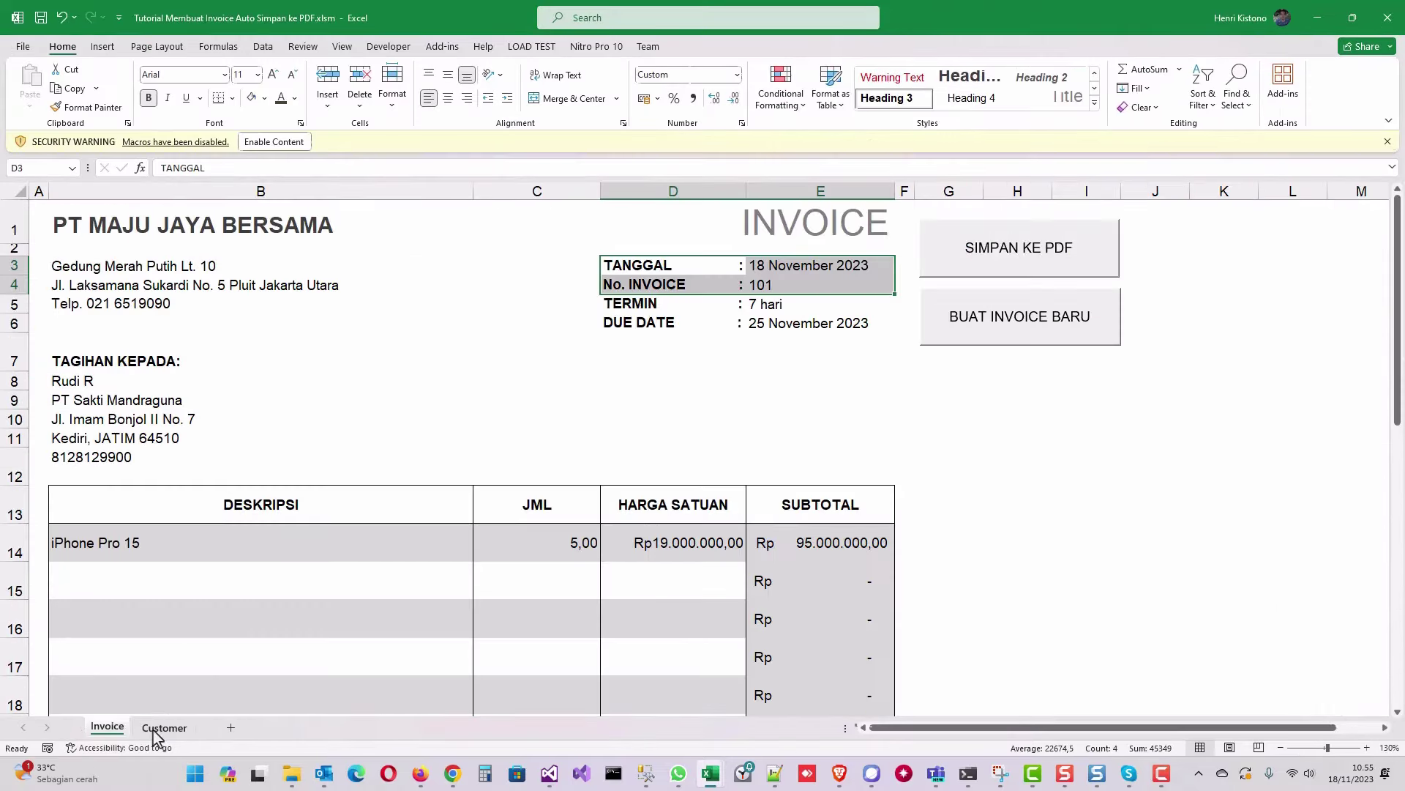
# Copy the Customer sheet into Book7, placing the copy at the end after Sheet1
pyautogui.click(164, 726)
pyautogui.rightClick(159, 729)
pyautogui.click(221, 590)
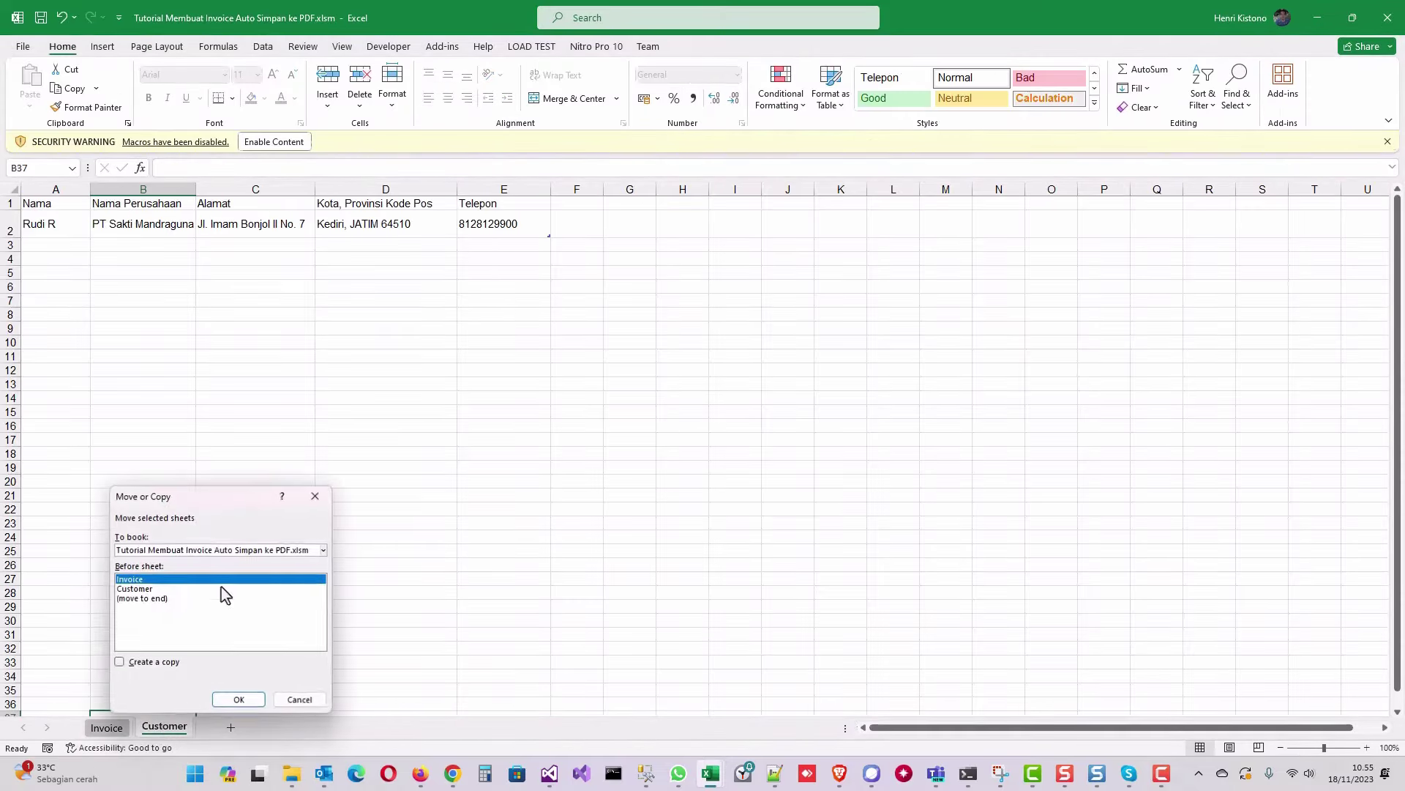
pyautogui.click(157, 599)
pyautogui.click(143, 668)
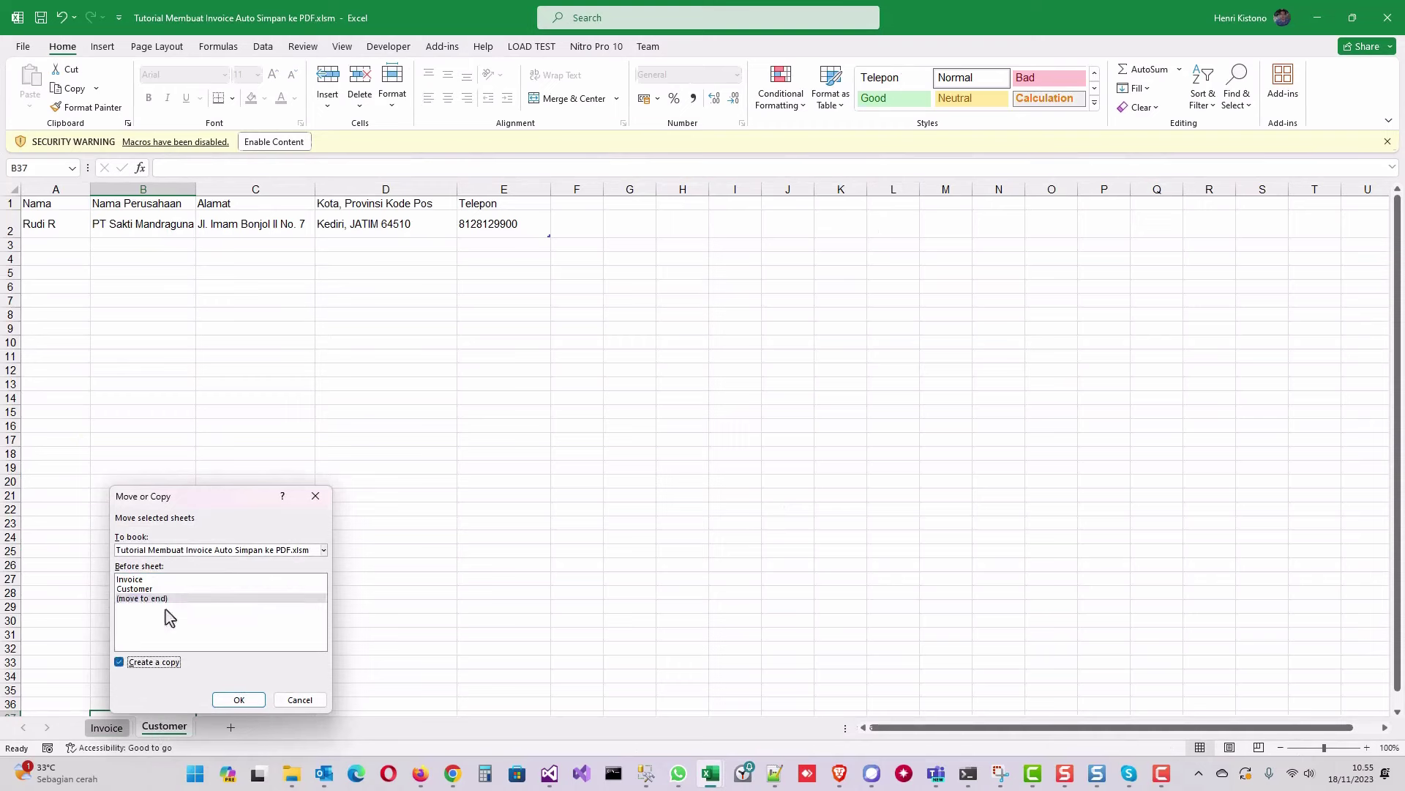
pyautogui.click(188, 554)
pyautogui.click(182, 589)
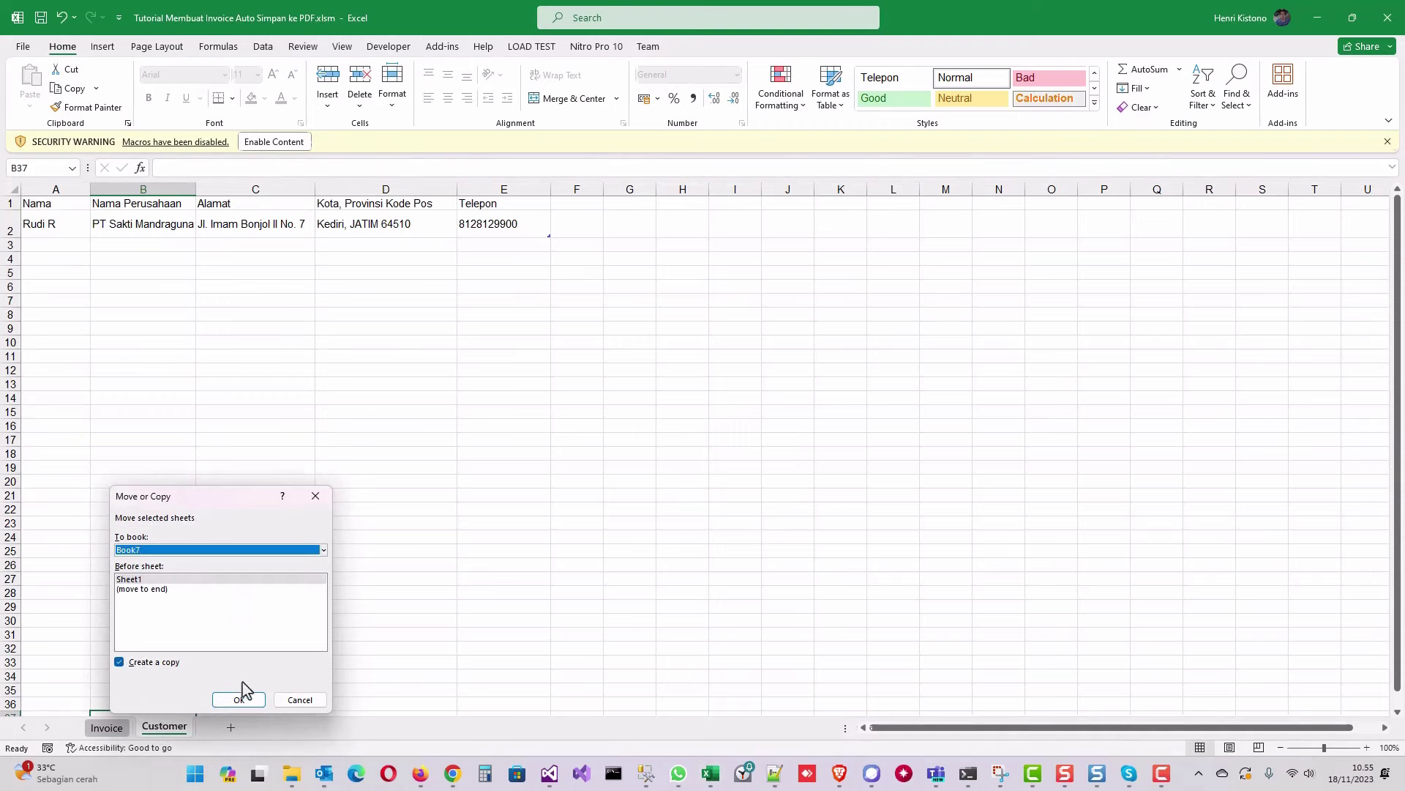
pyautogui.click(165, 590)
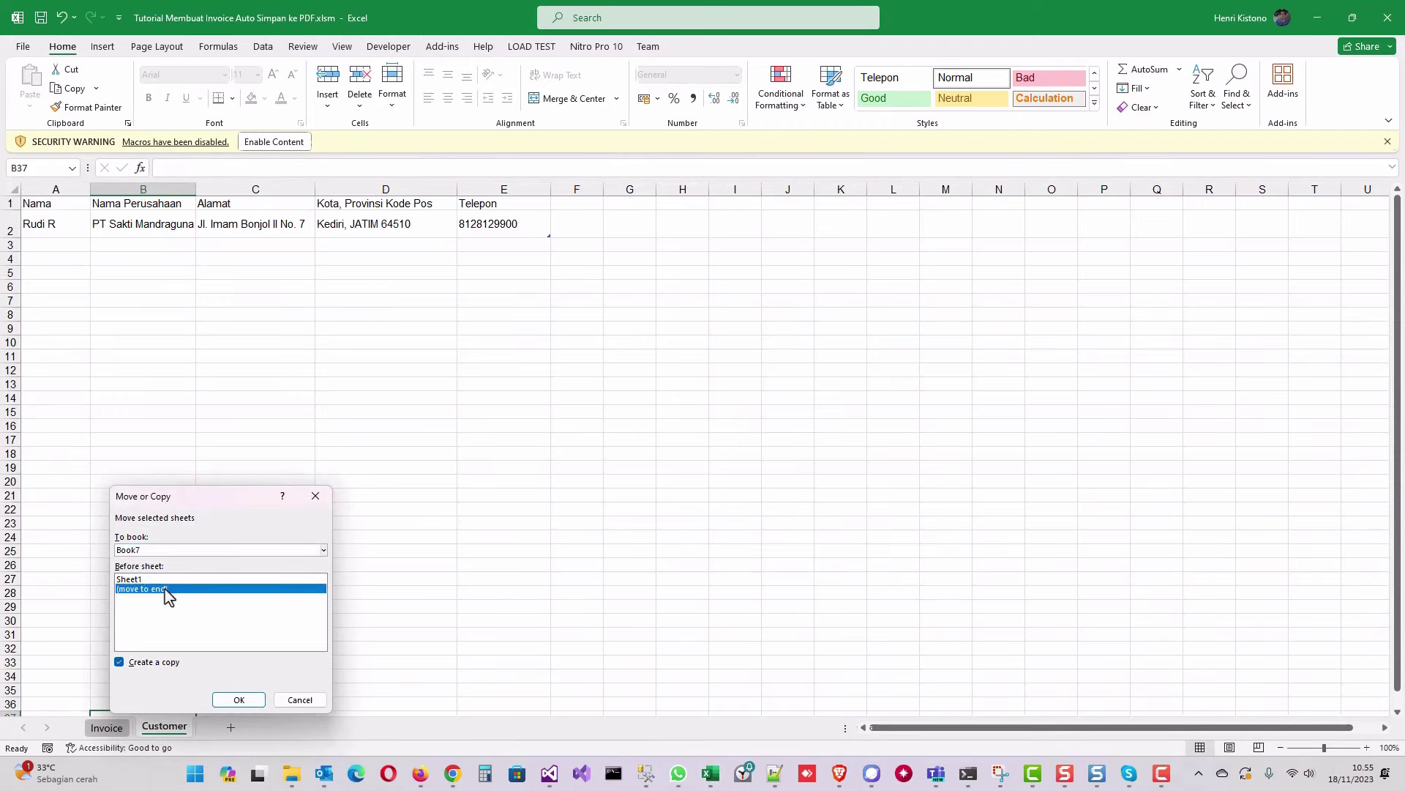
pyautogui.click(226, 702)
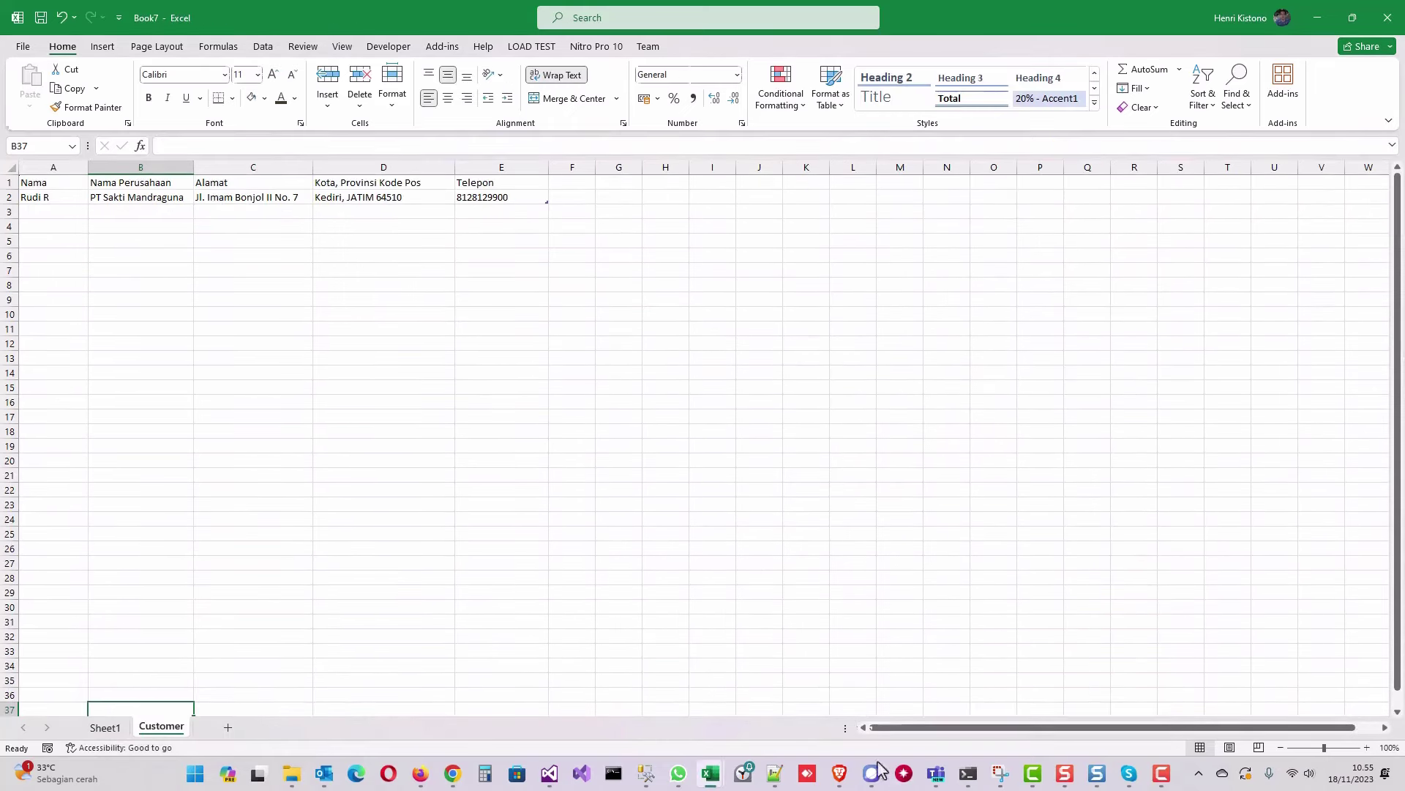
# Switch back to the Tutorial Membuat Invoice Auto Simpan ke PDF.xlsm workbook and close it without saving changes
pyautogui.moveTo(720, 778)
pyautogui.click(759, 725)
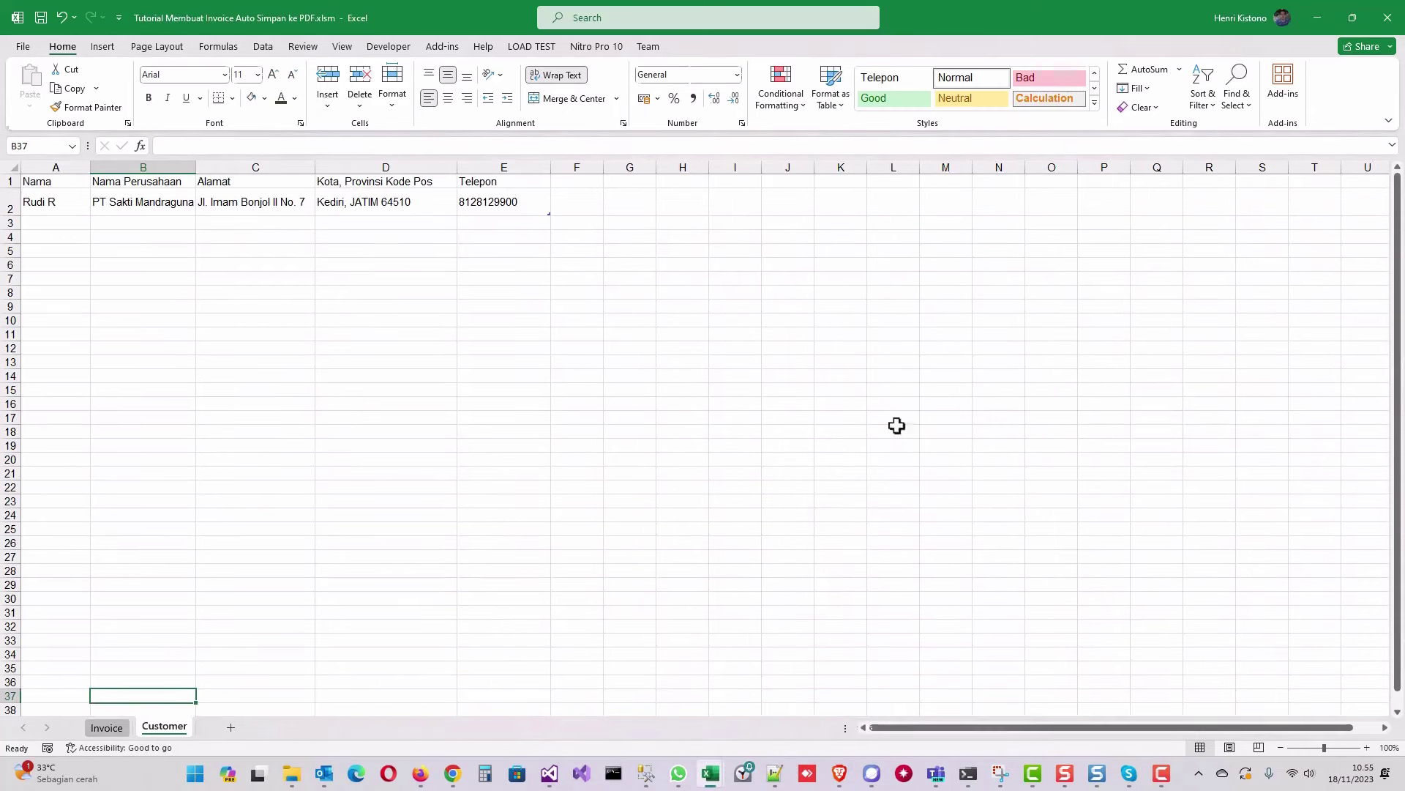
pyautogui.click(1387, 18)
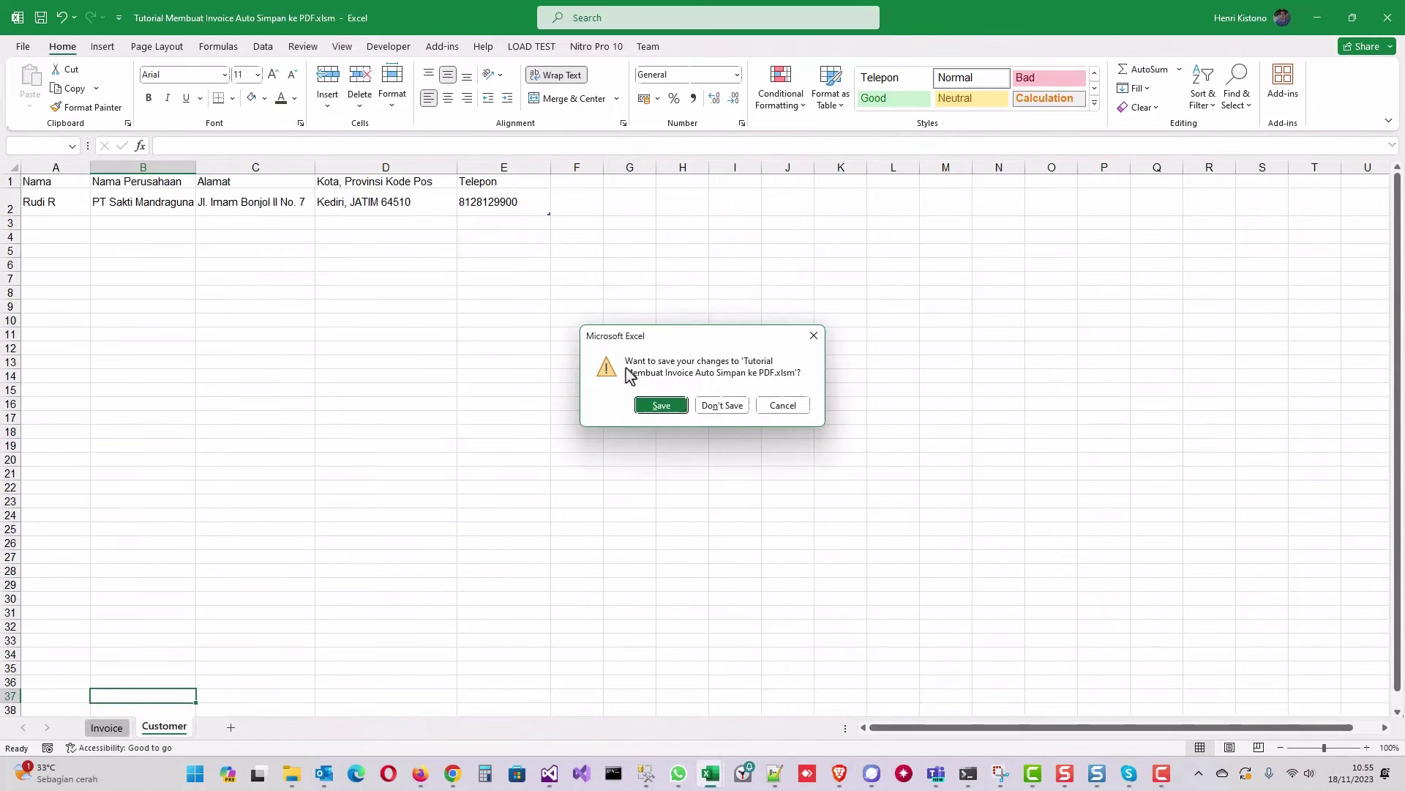
pyautogui.click(721, 410)
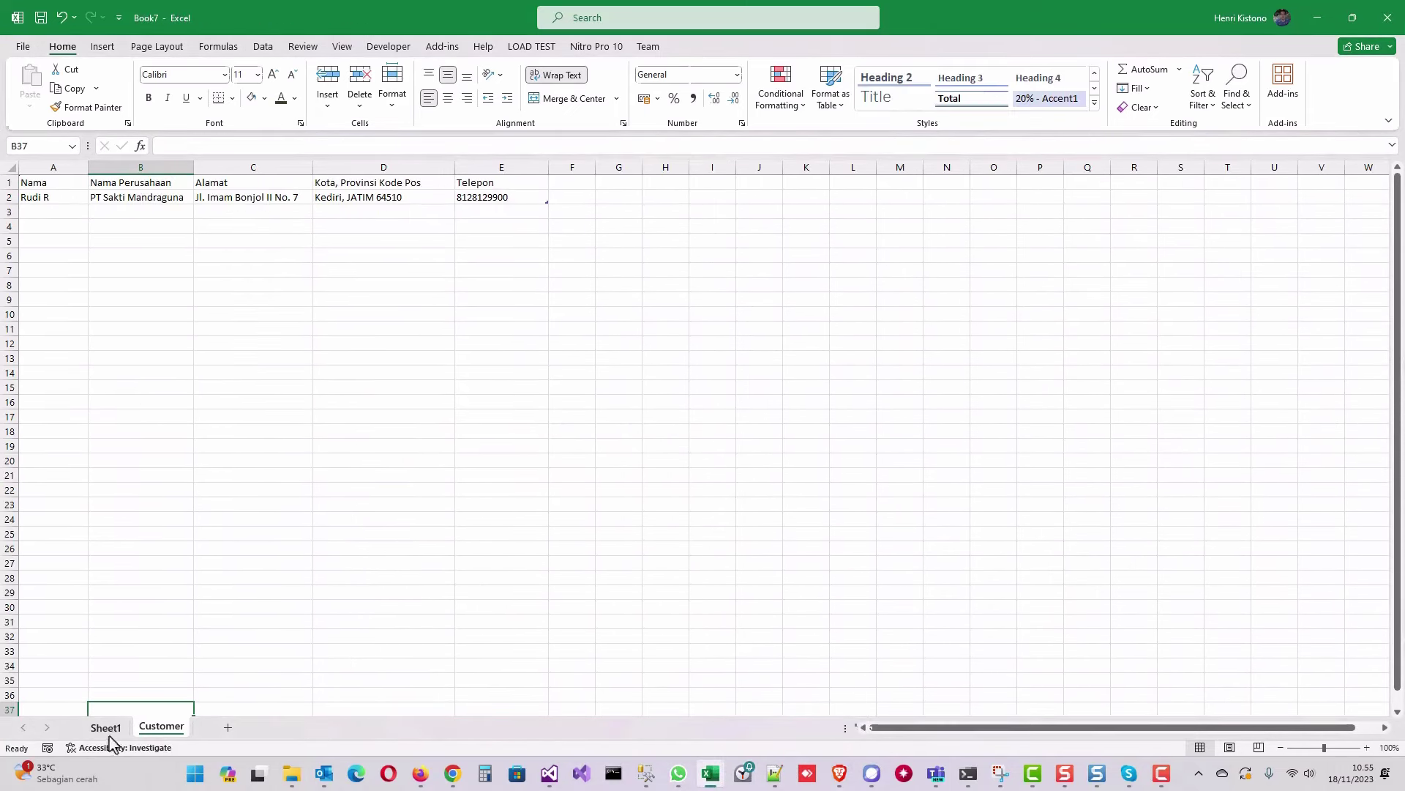
# Add list data validation to A8 under TAGIHAN KEPADA on Sheet1, sourced from the Customer sheet's Nama column starting at A2
pyautogui.click(105, 727)
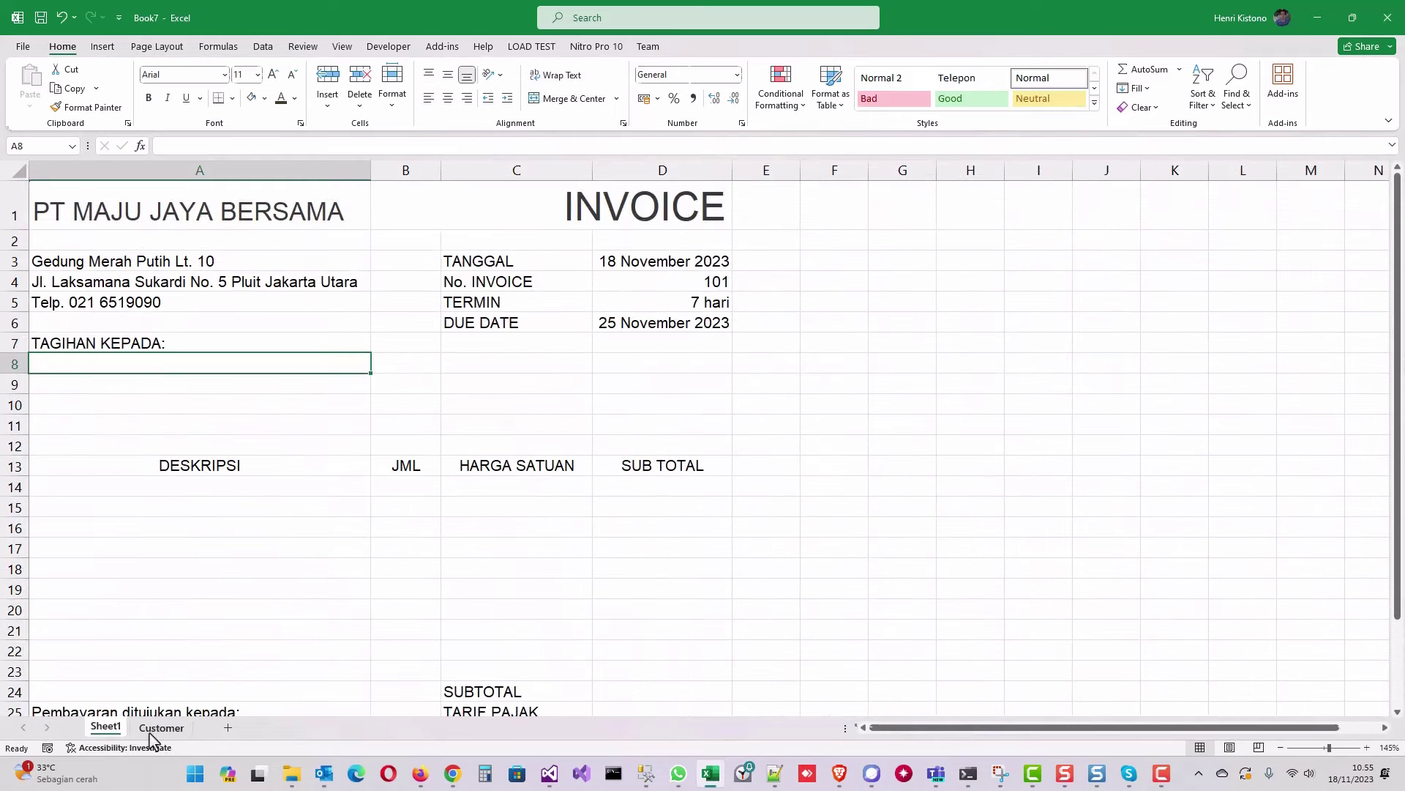
pyautogui.click(160, 729)
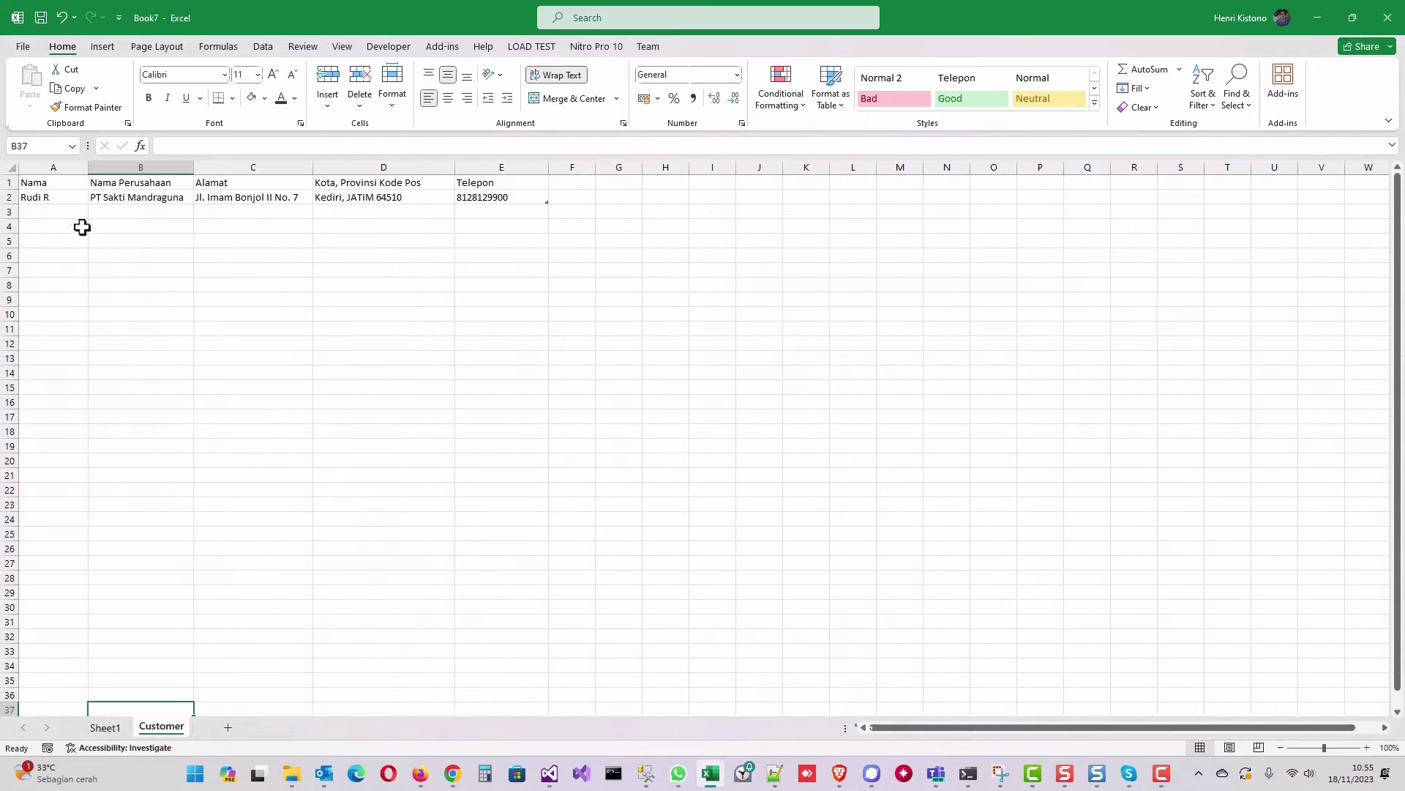
pyautogui.click(106, 727)
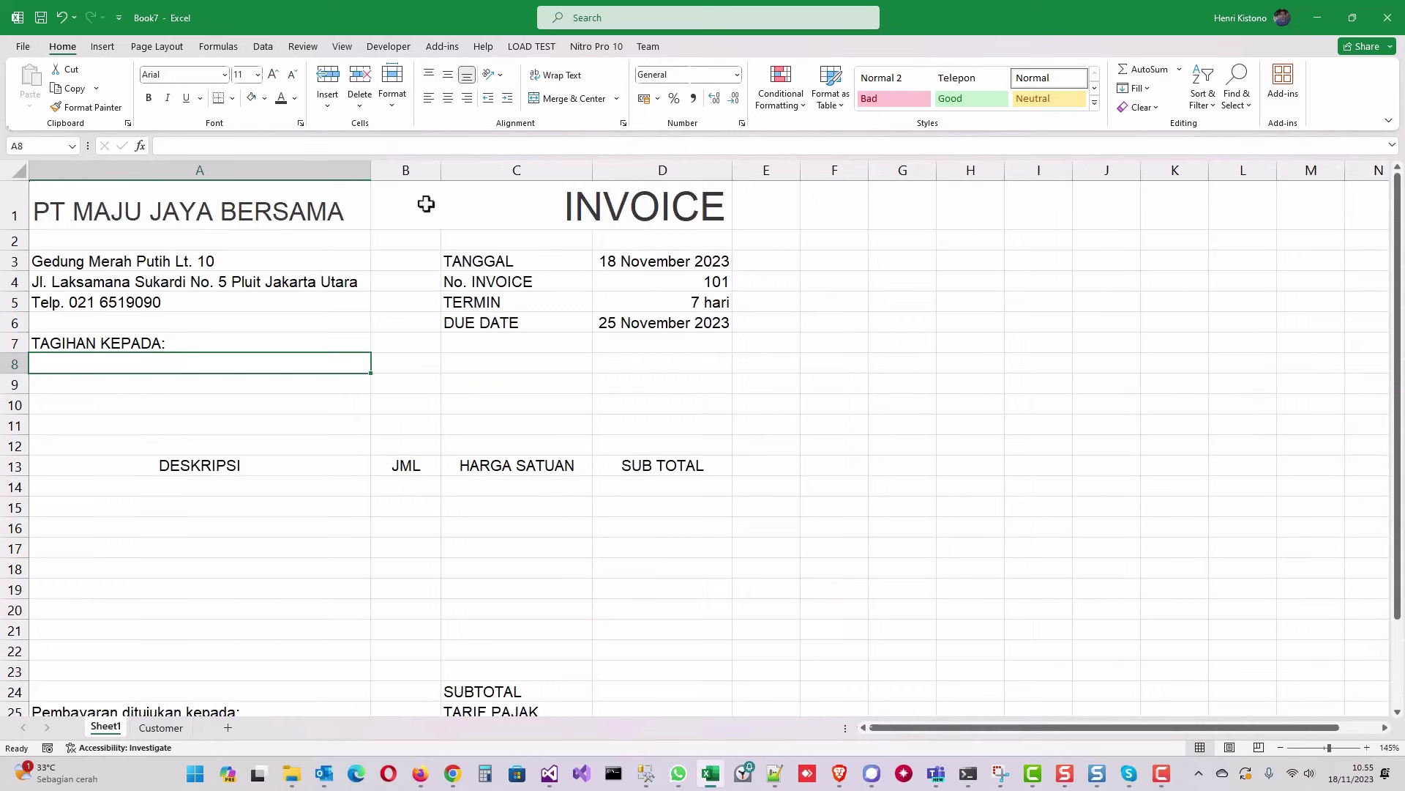
pyautogui.click(263, 47)
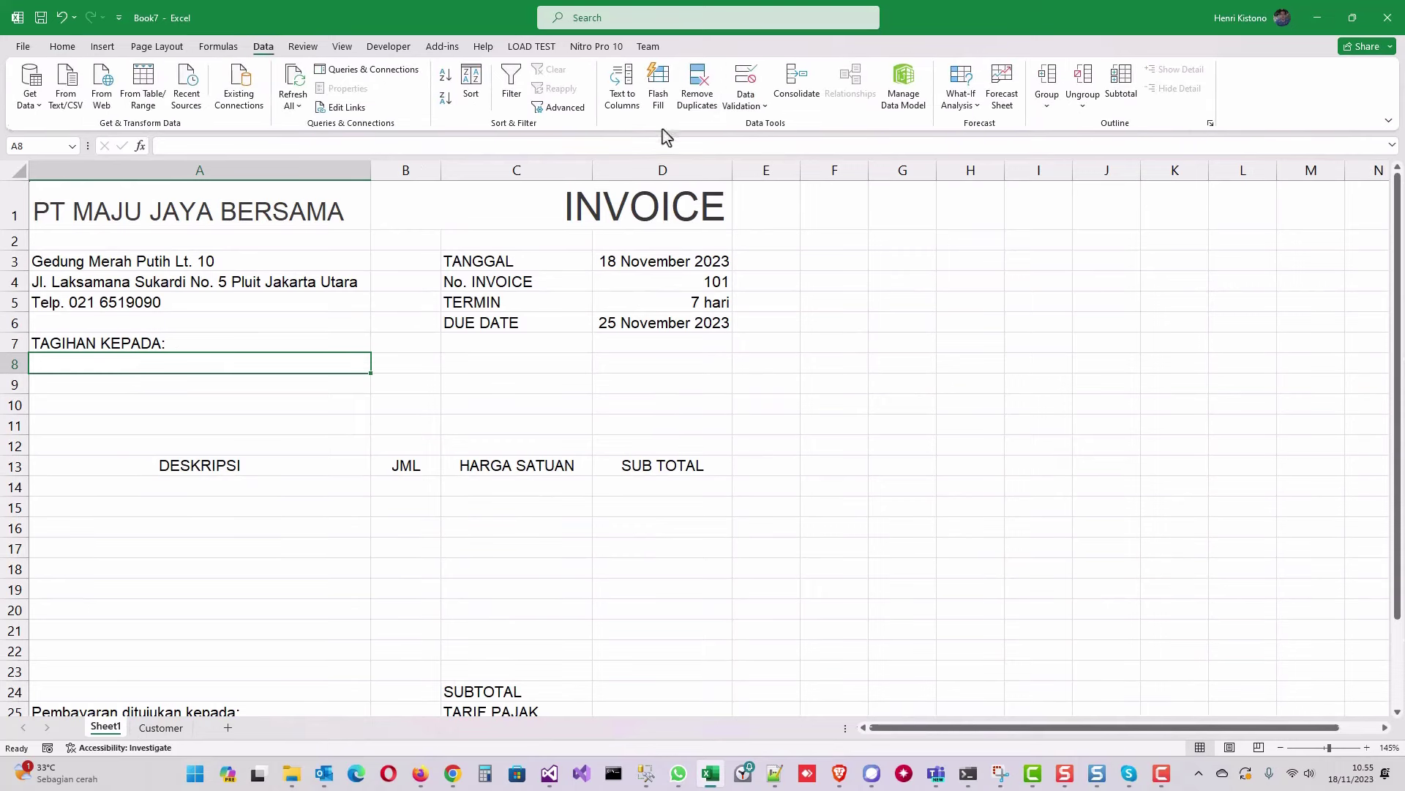
pyautogui.click(749, 82)
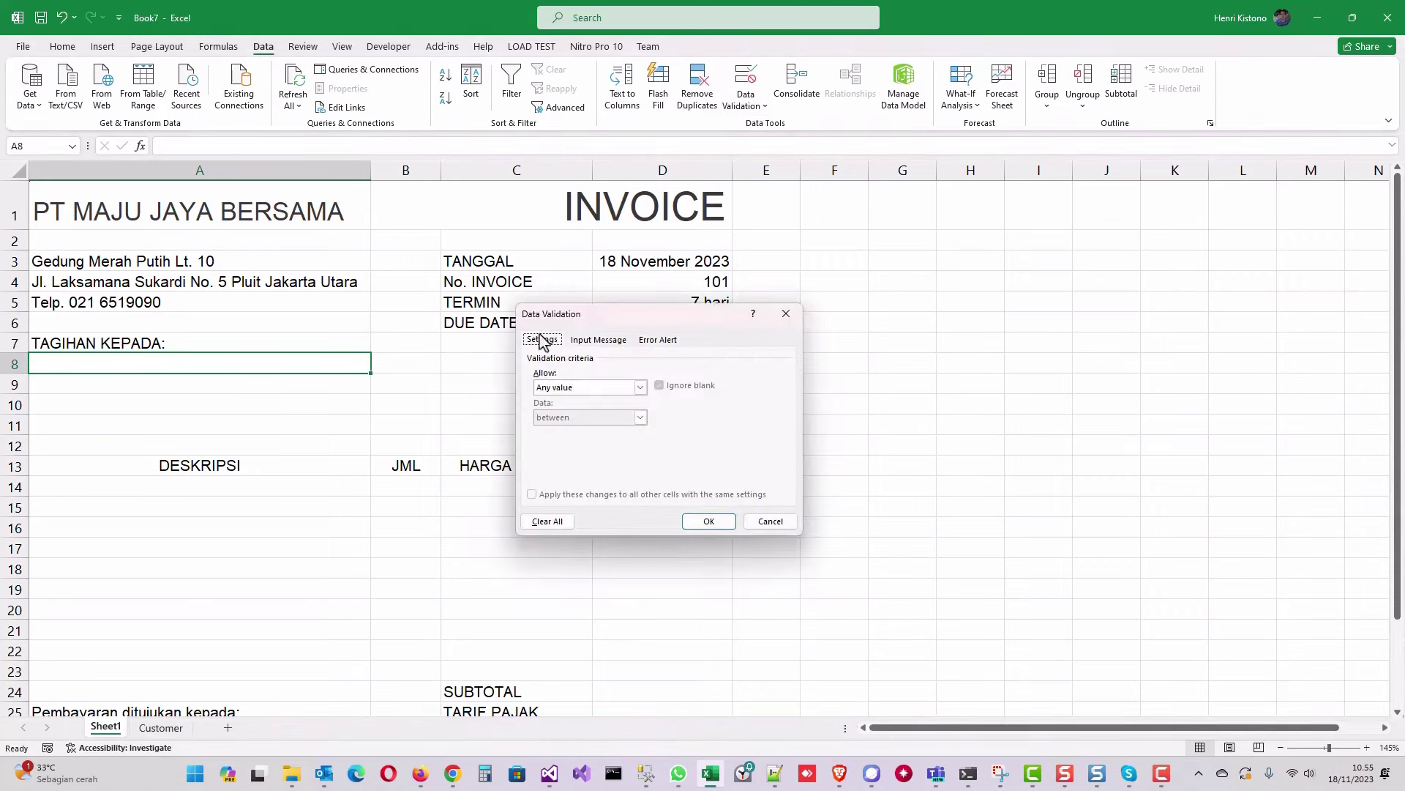
pyautogui.click(561, 388)
pyautogui.click(569, 430)
pyautogui.click(725, 446)
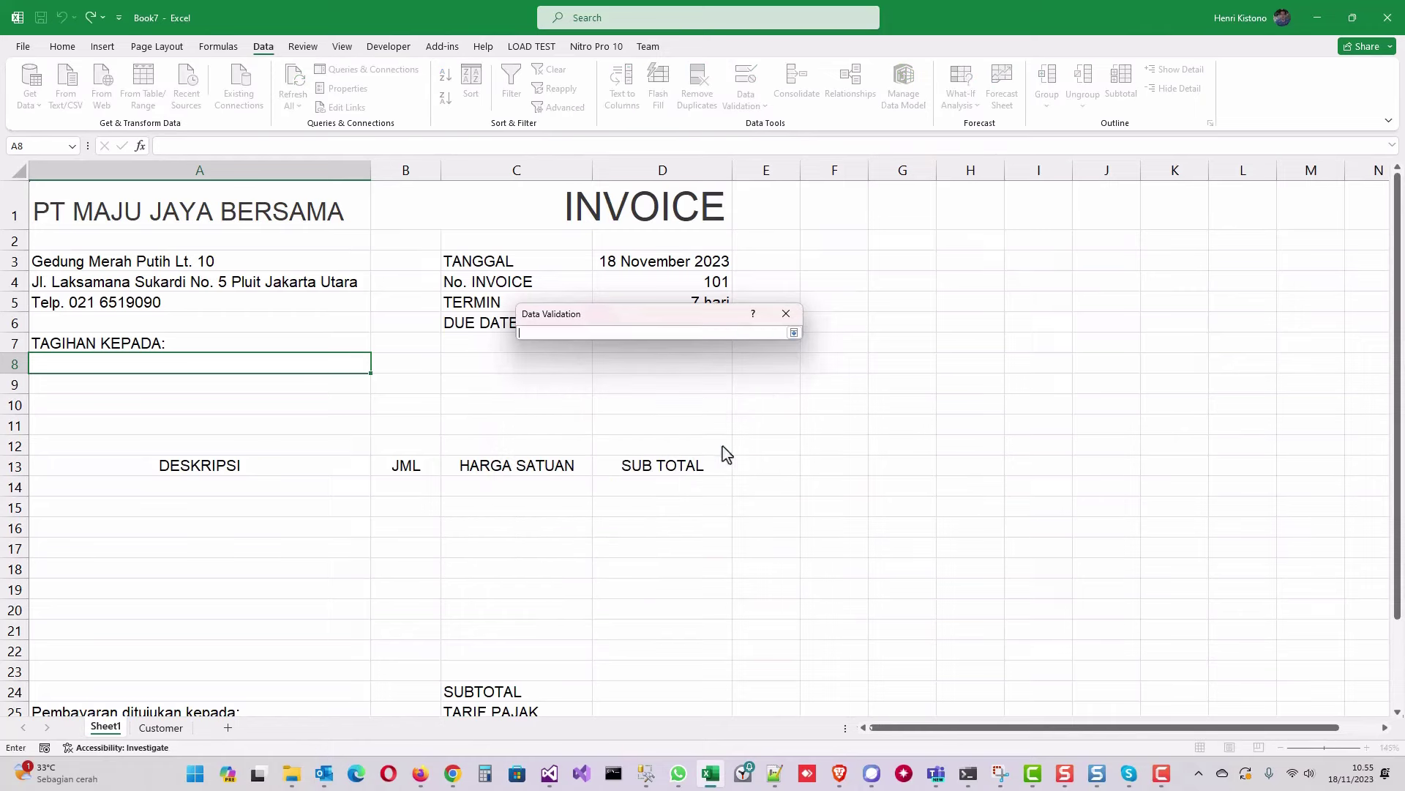
pyautogui.click(161, 727)
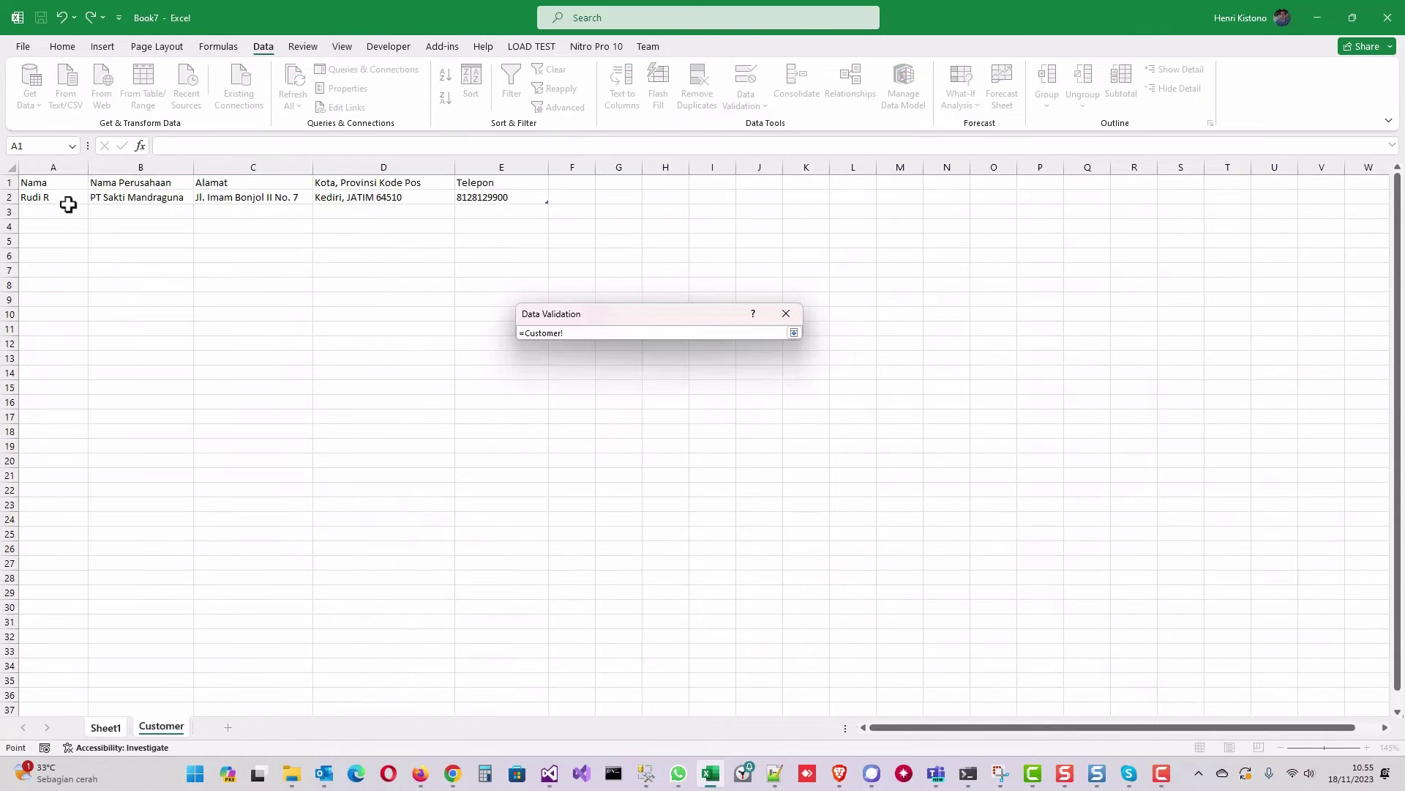
pyautogui.click(66, 197)
pyautogui.press('Return')
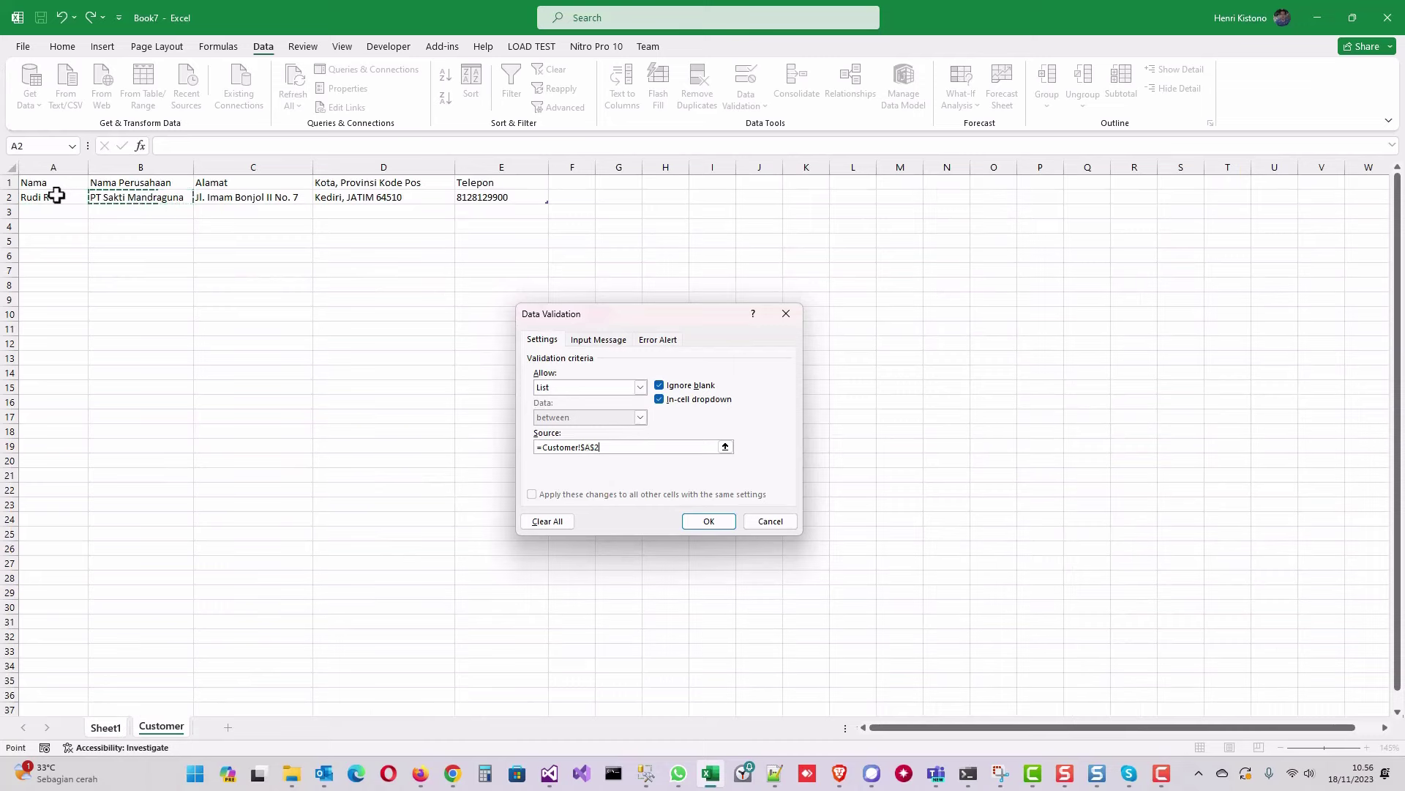
pyautogui.keyDown('shift'); pyautogui.click(52, 460); pyautogui.keyUp('shift')
pyautogui.click(713, 522)
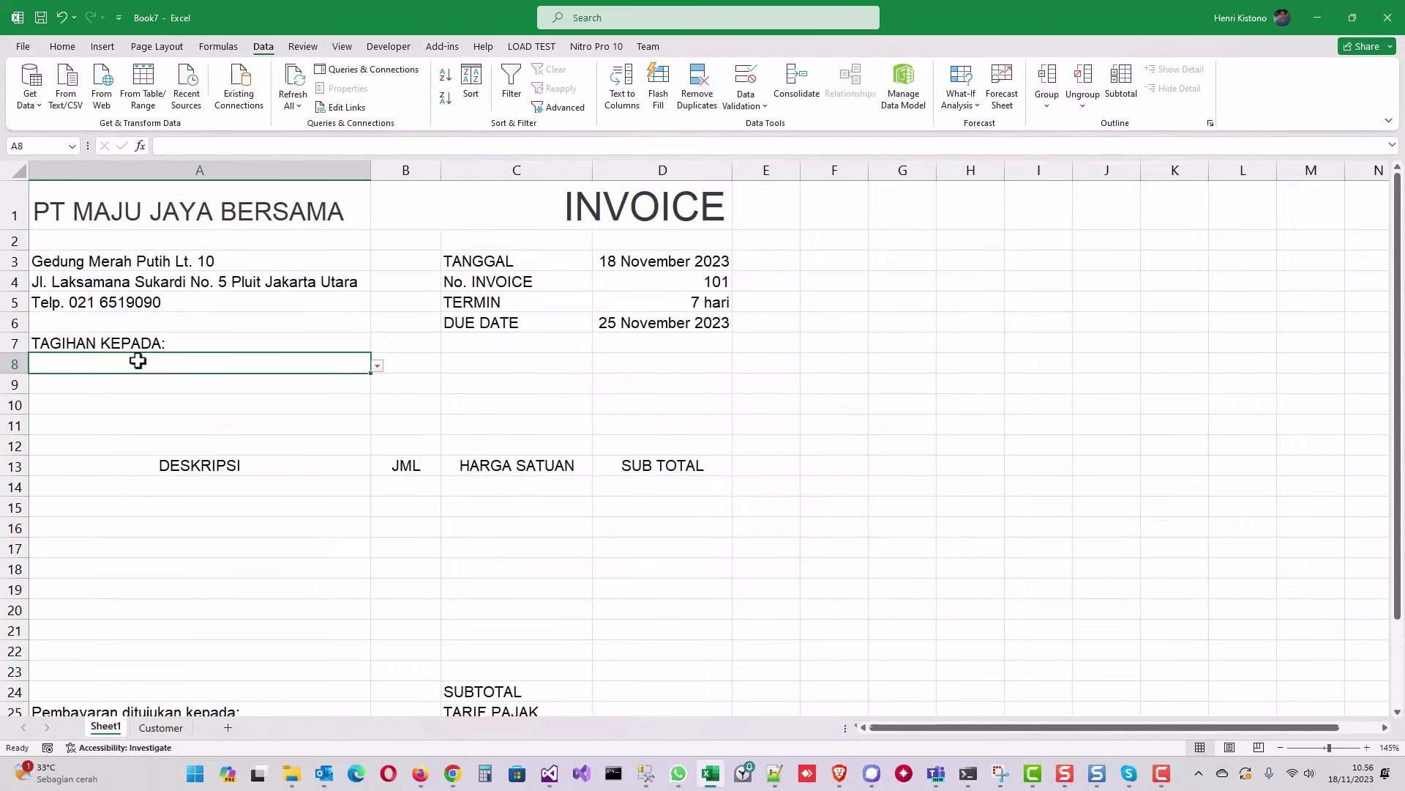
# Choose the customer's name from the validation list in A8 as the invoice recipient
pyautogui.click(378, 366)
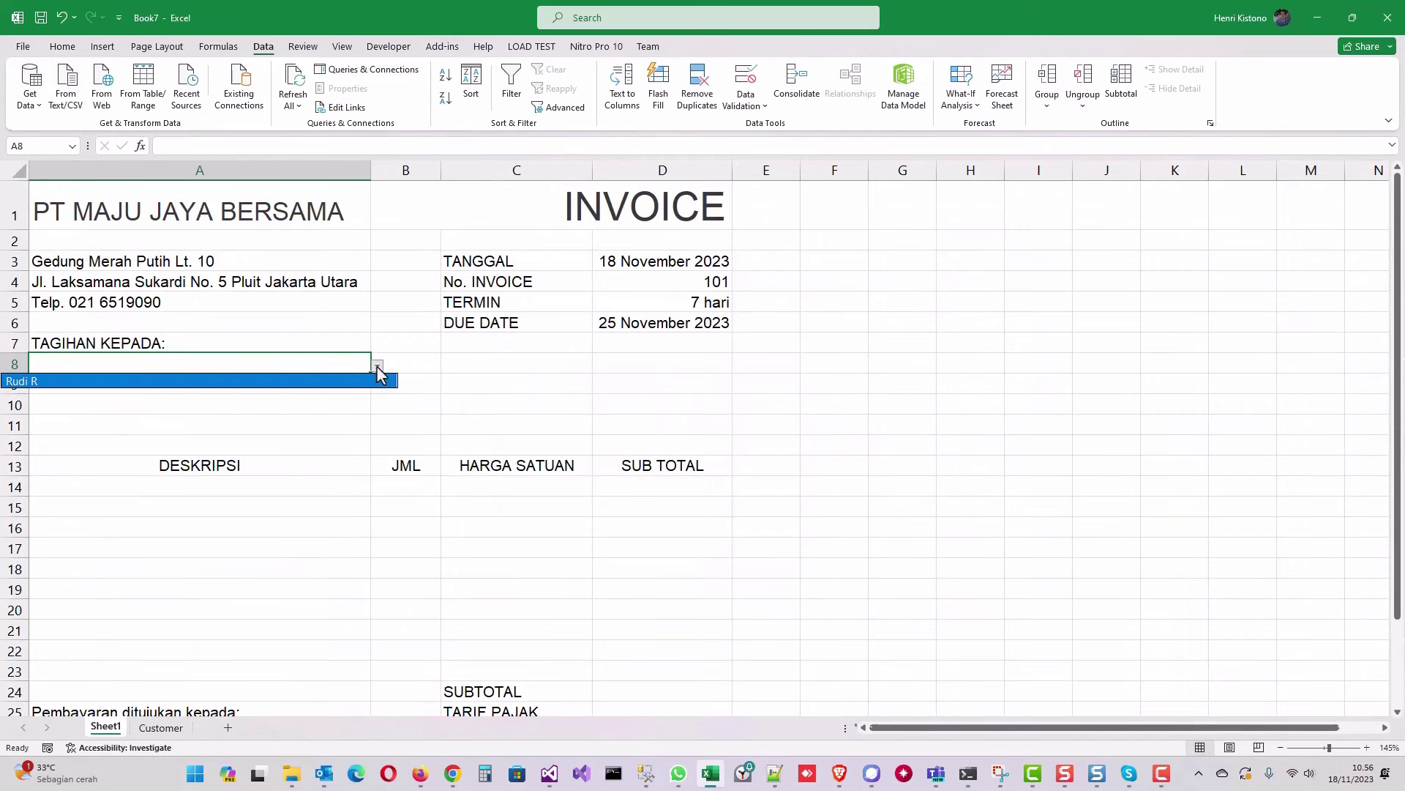
pyautogui.click(295, 357)
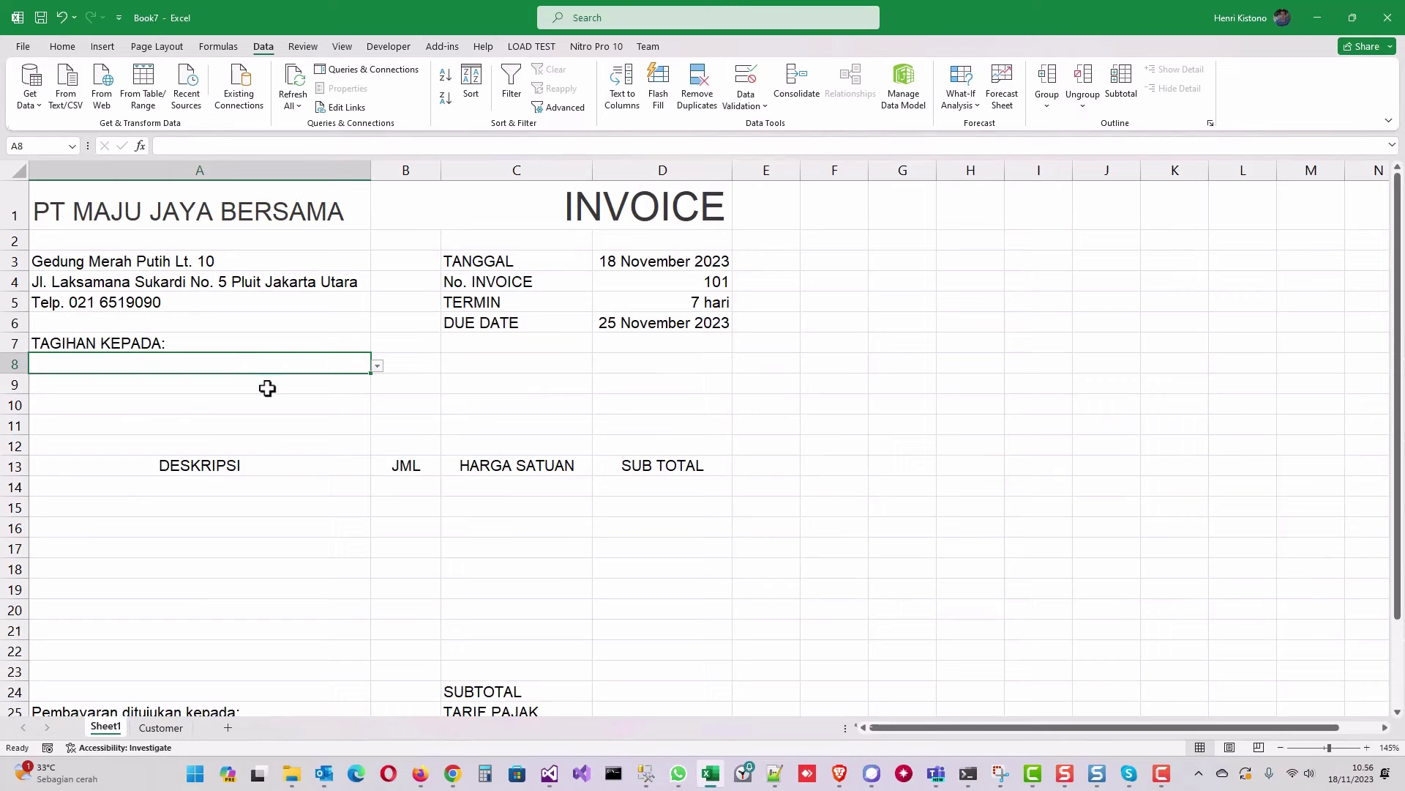
pyautogui.click(378, 367)
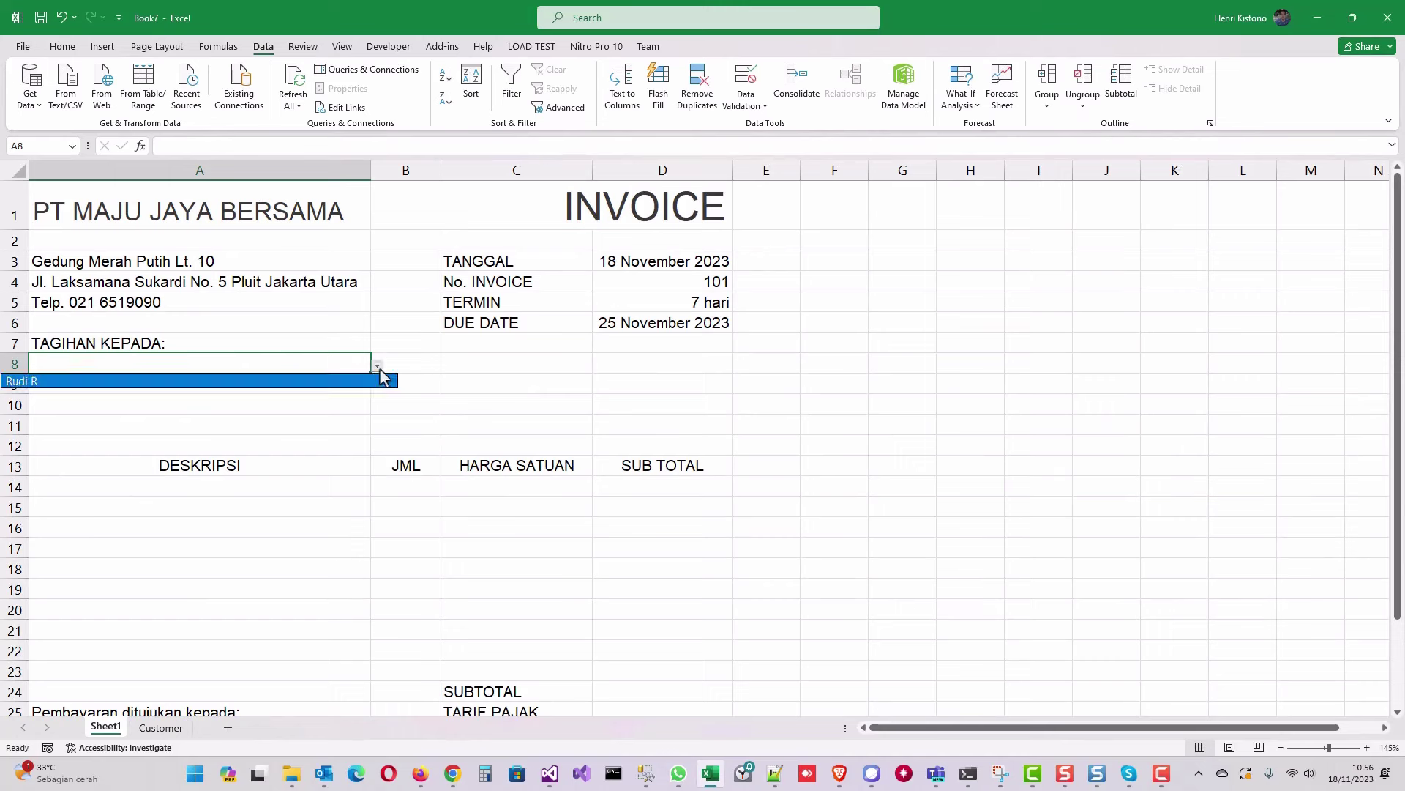
pyautogui.click(325, 381)
pyautogui.click(297, 383)
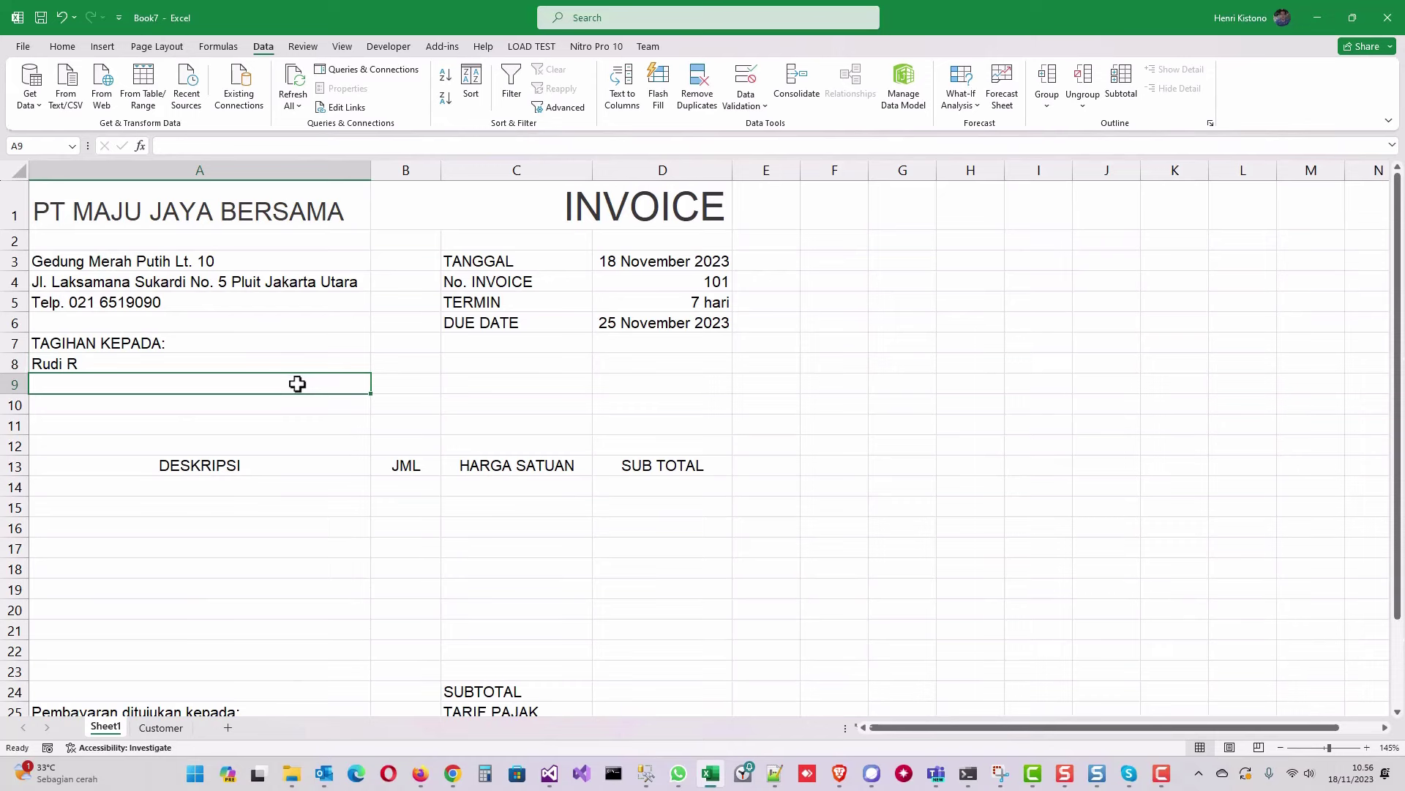
# Start a VLOOKUP formula in Sheet1 cell A9 with $A$8 as lookup value and the Customer sheet's tabCustomer data row as table array
pyautogui.click(161, 727)
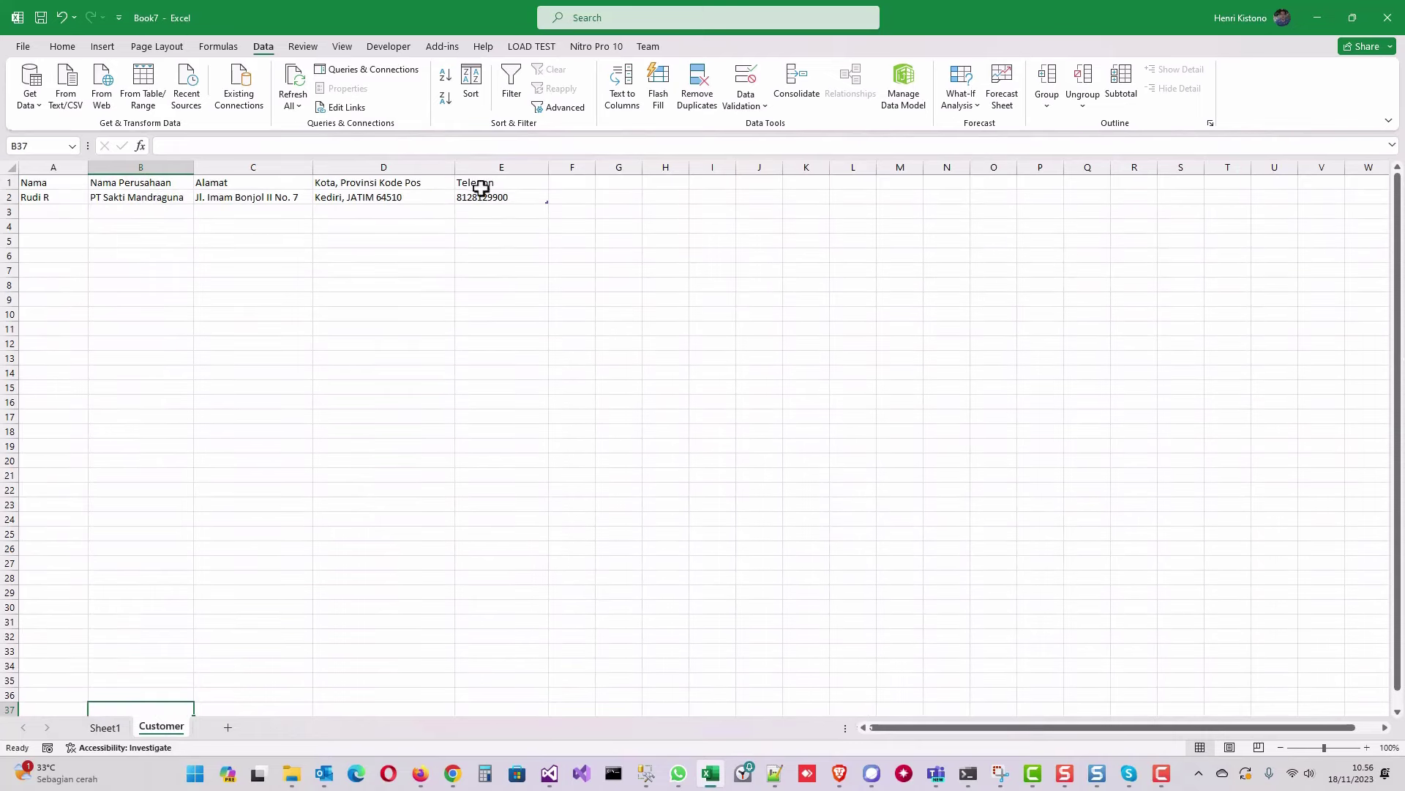
pyautogui.click(104, 727)
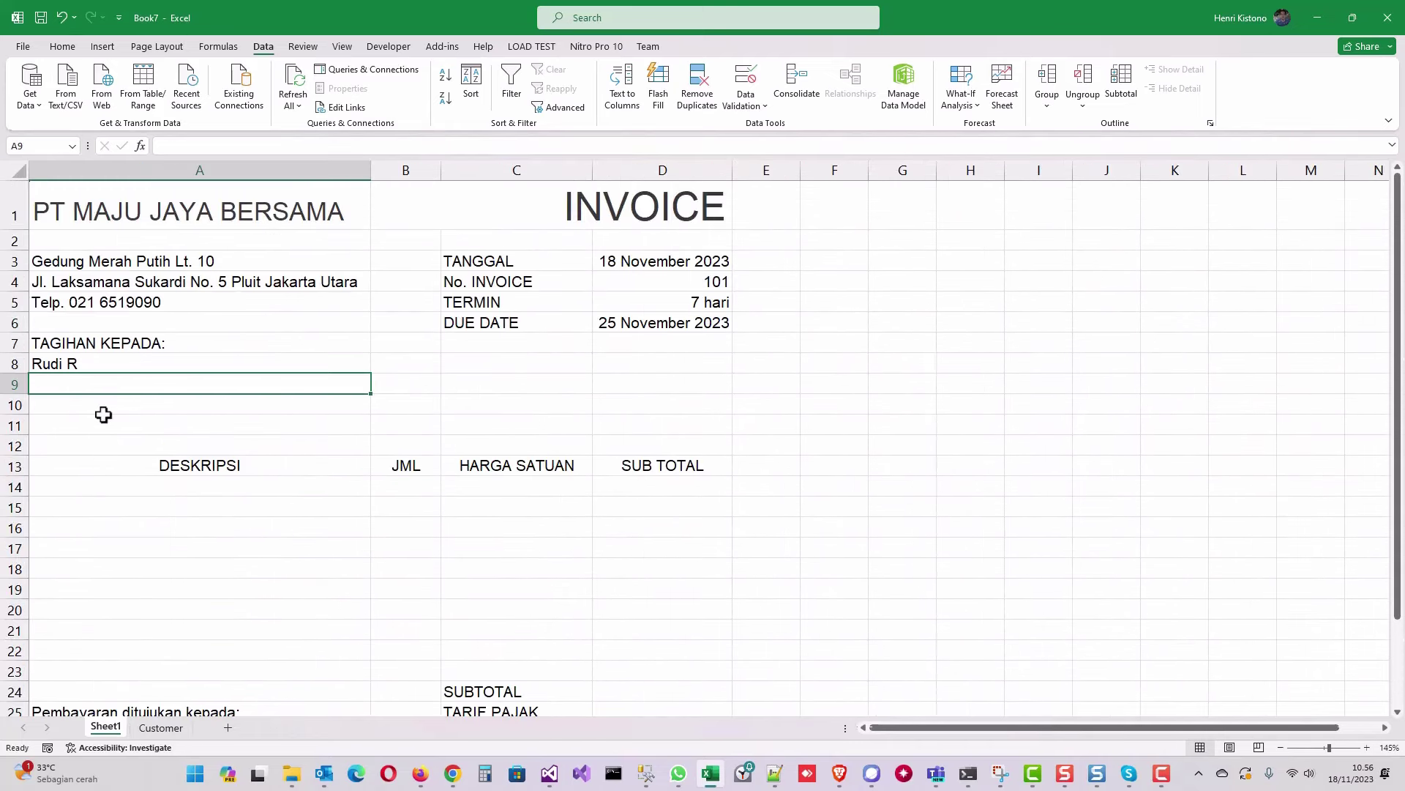
pyautogui.write('=vlookup')
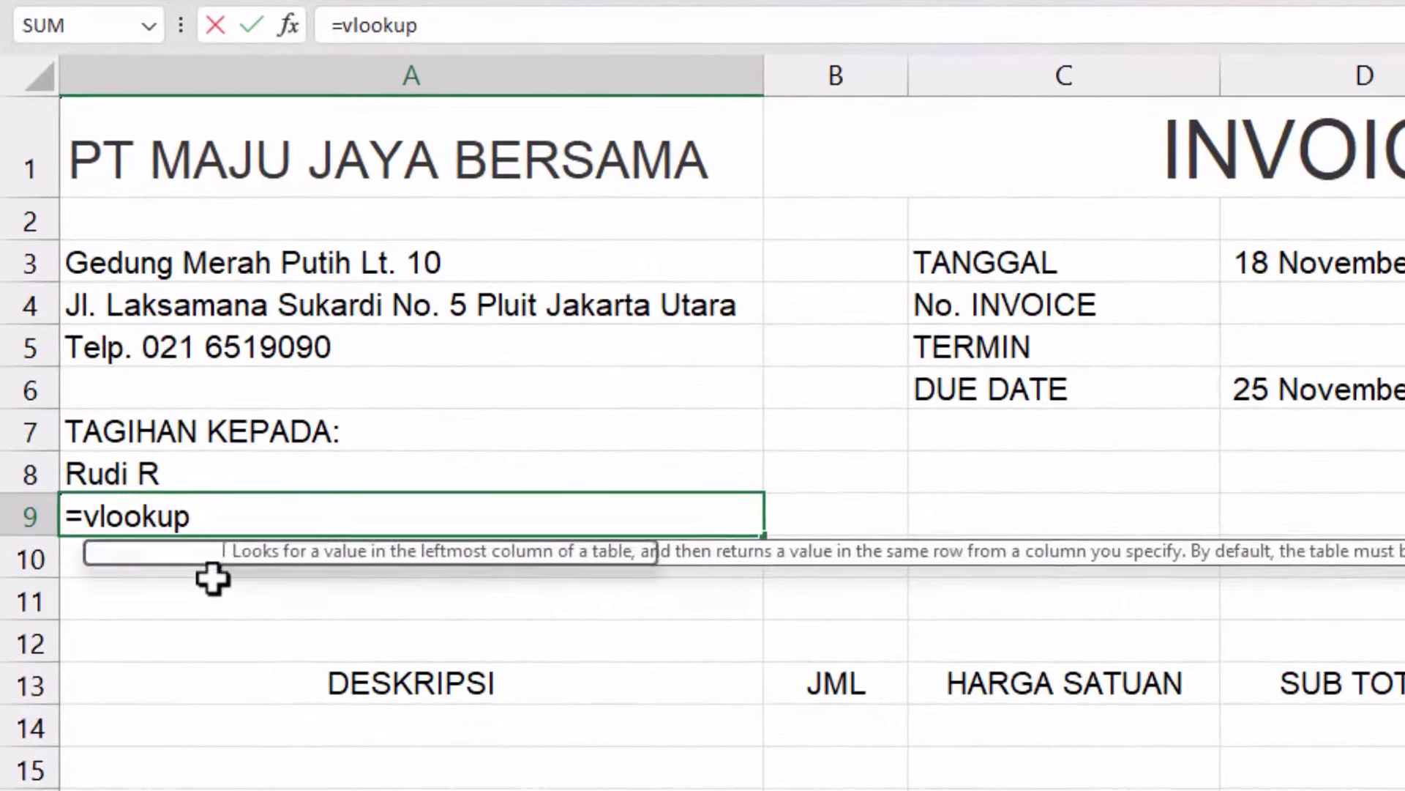
pyautogui.write('(')
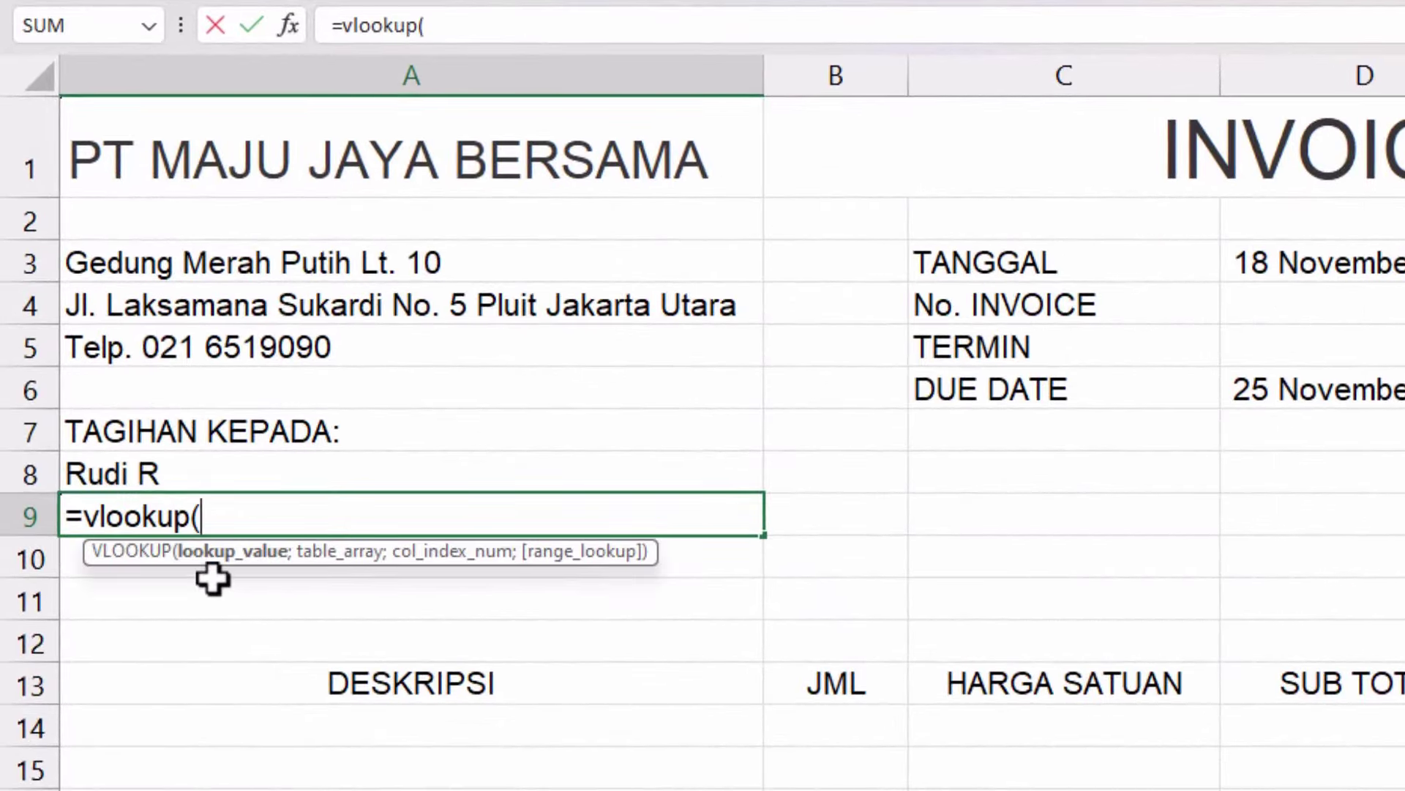
pyautogui.click(151, 470)
pyautogui.press('F4')
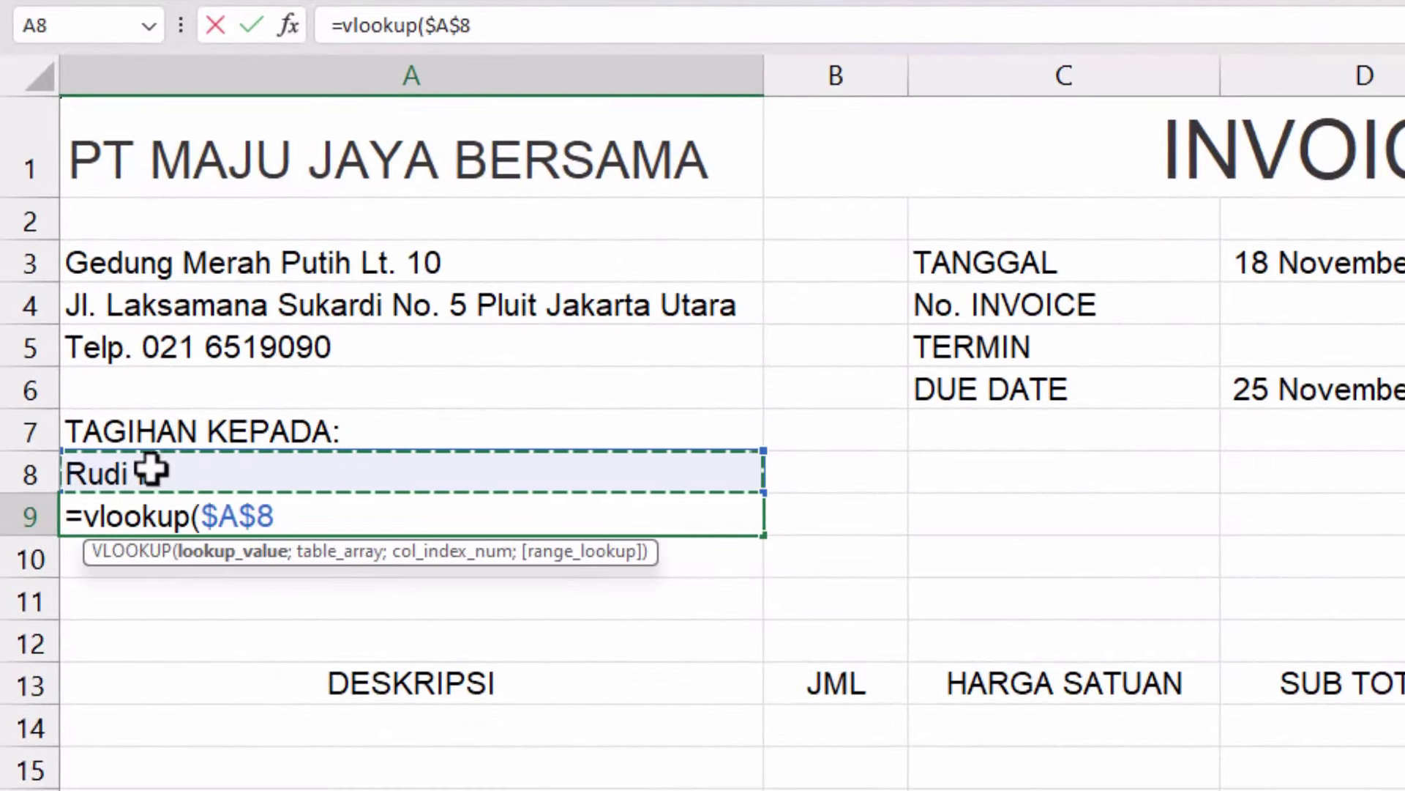
pyautogui.write(';')
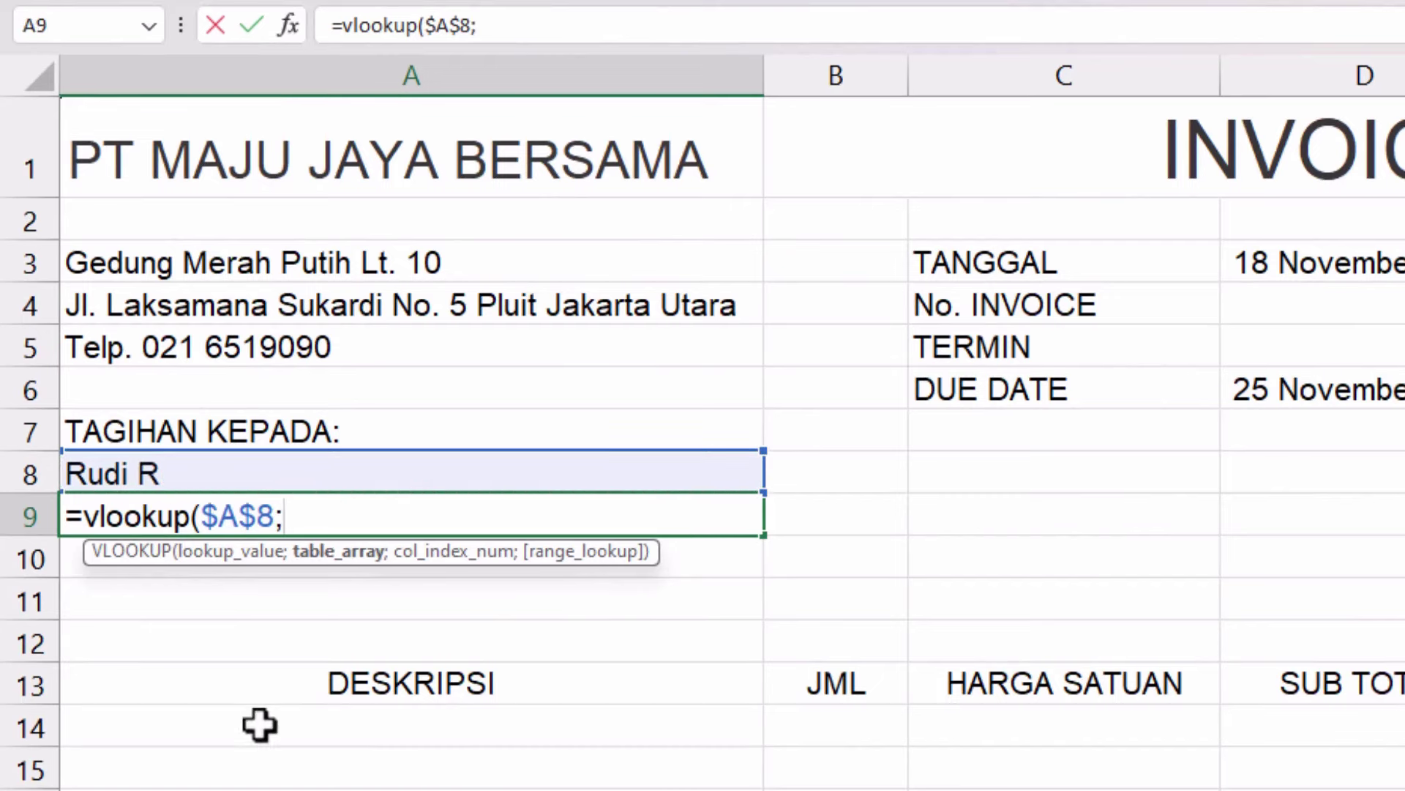
pyautogui.click(281, 789)
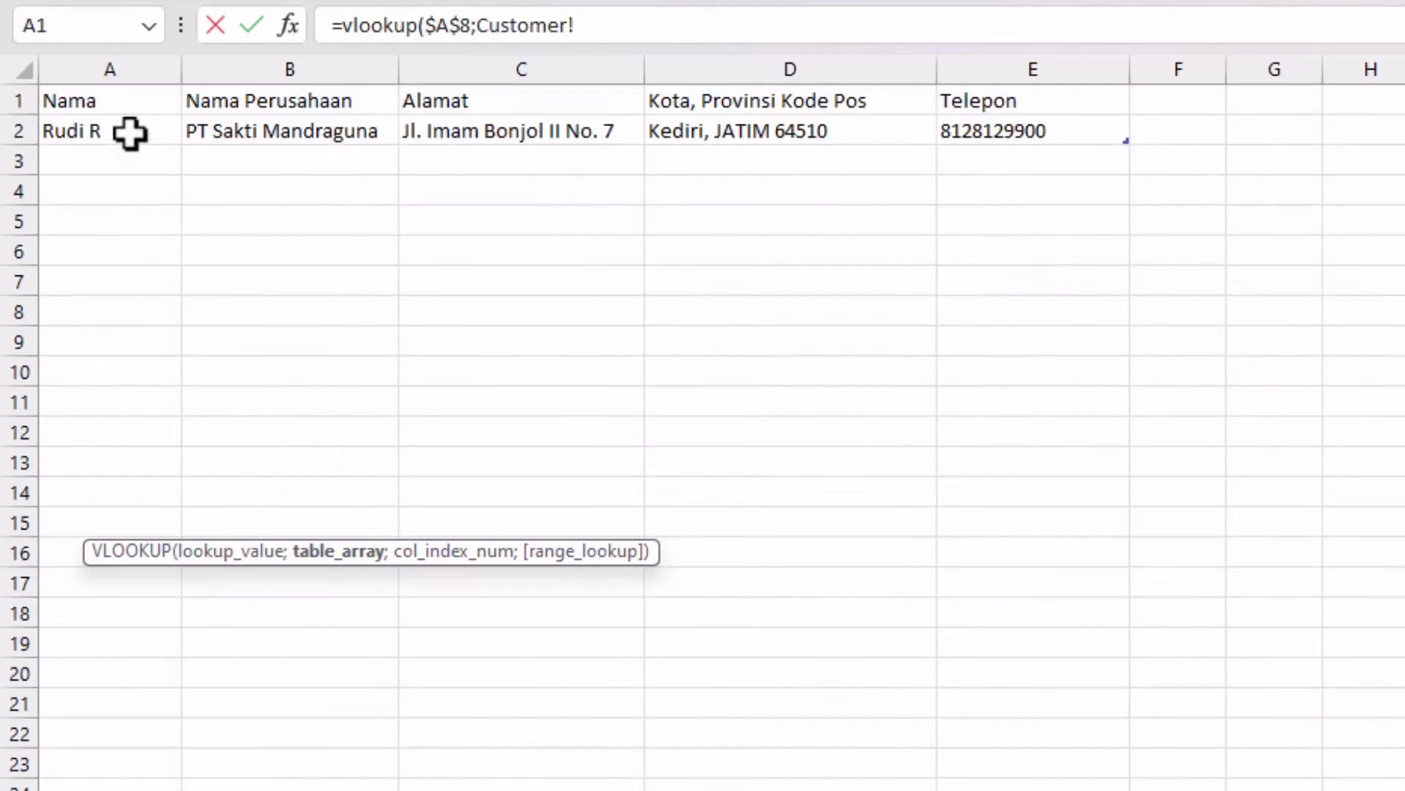
pyautogui.moveTo(129, 133); pyautogui.dragTo(980, 132)
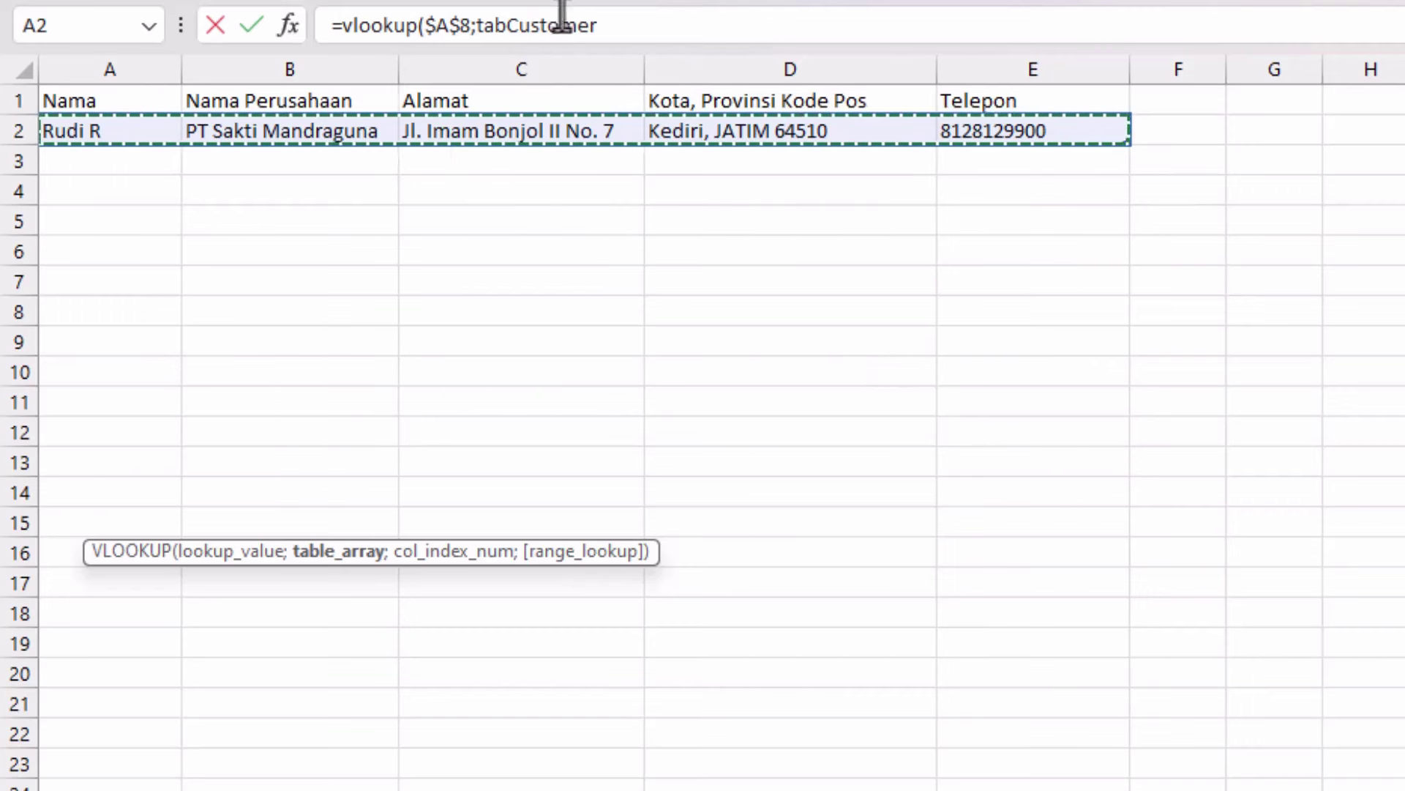
# Complete the A9 VLOOKUP formula with column index 2 and an exact match (FALSE)
pyautogui.click(630, 22)
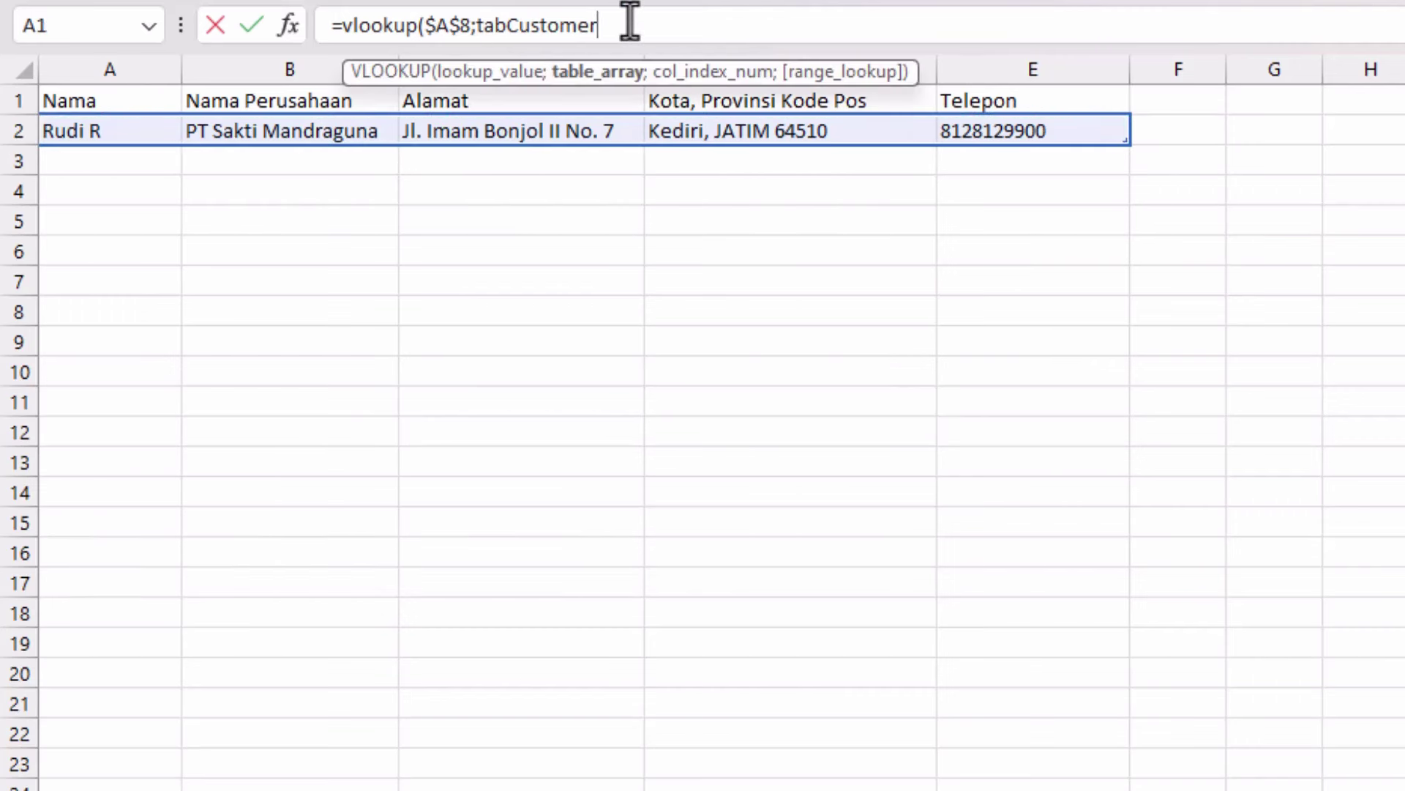
pyautogui.write(';')
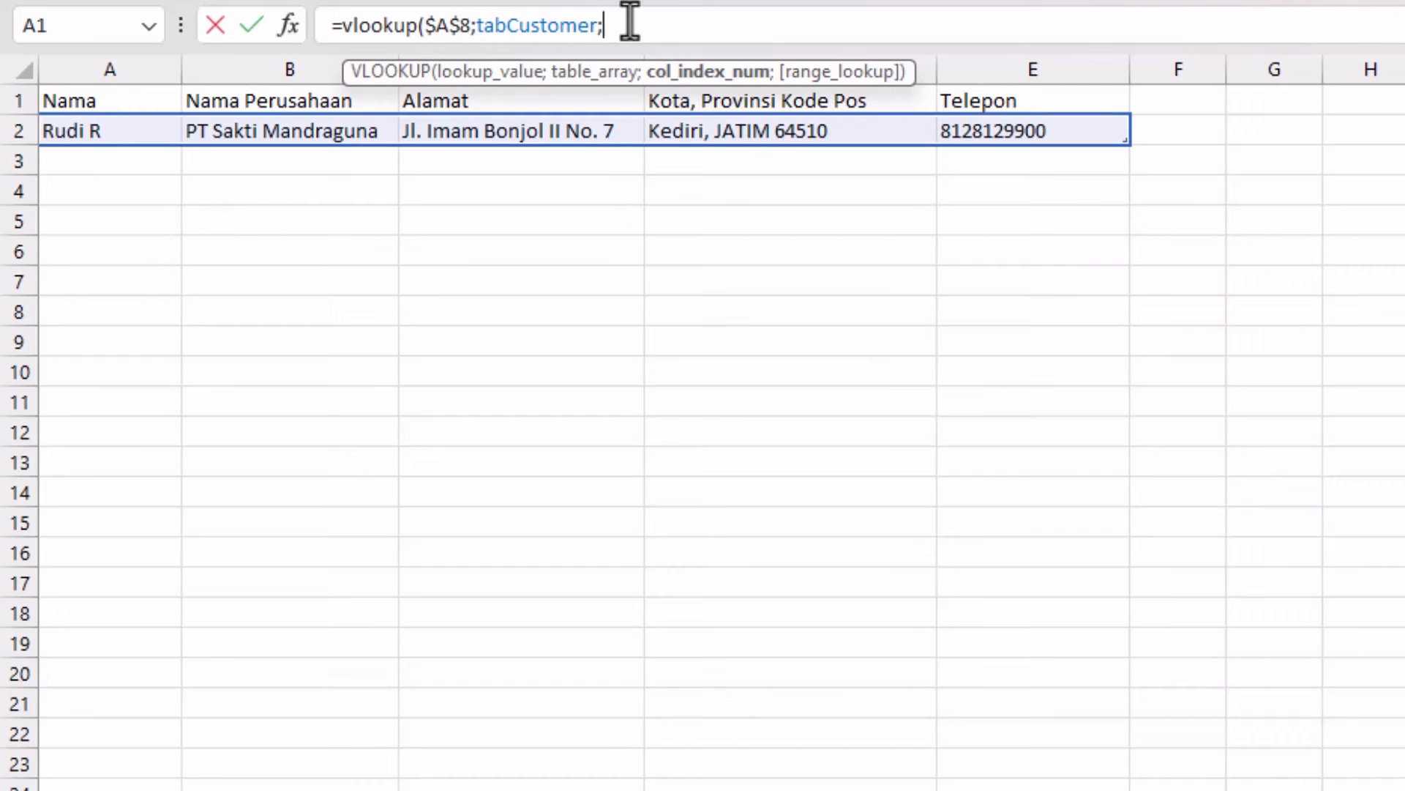
pyautogui.write('2;')
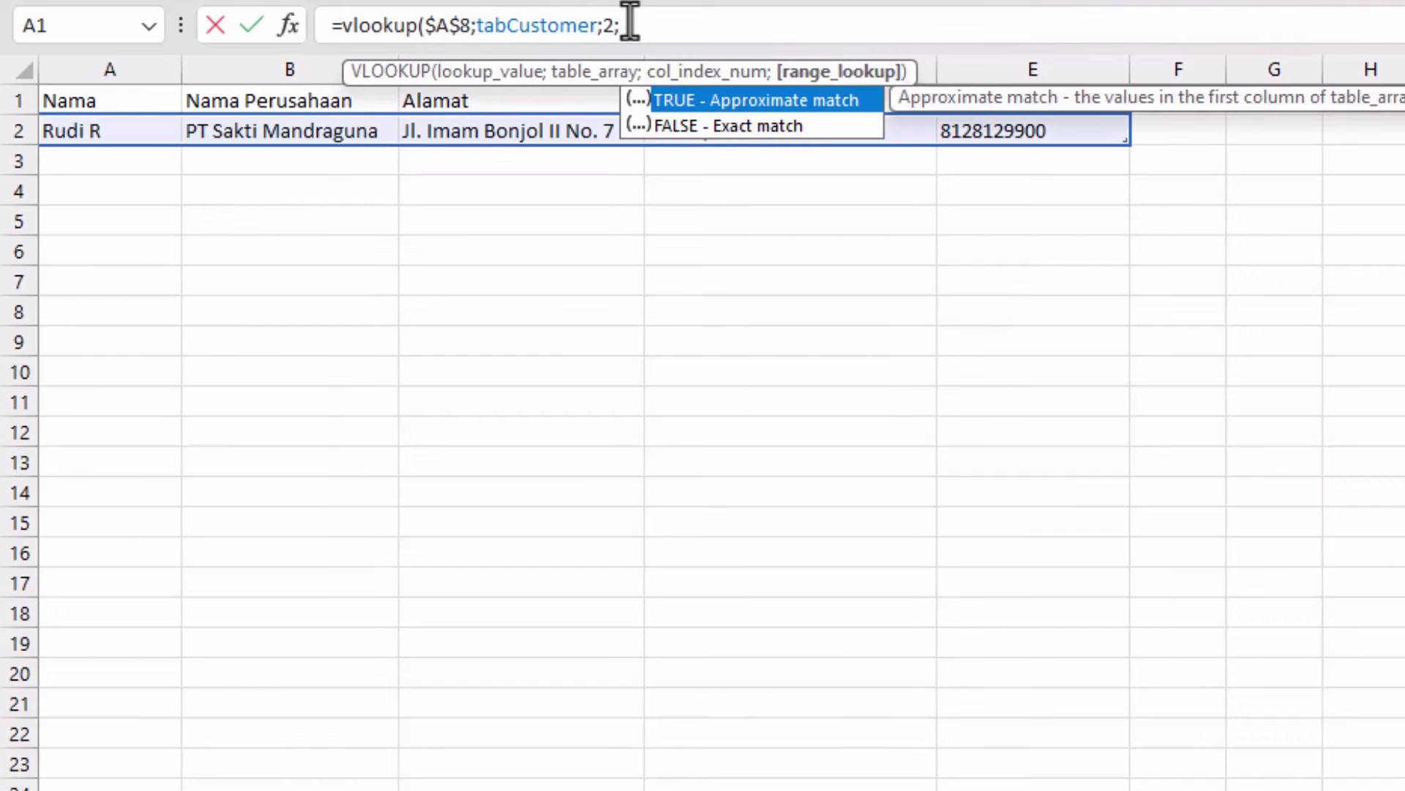
pyautogui.write('false)')
pyautogui.press('Return')
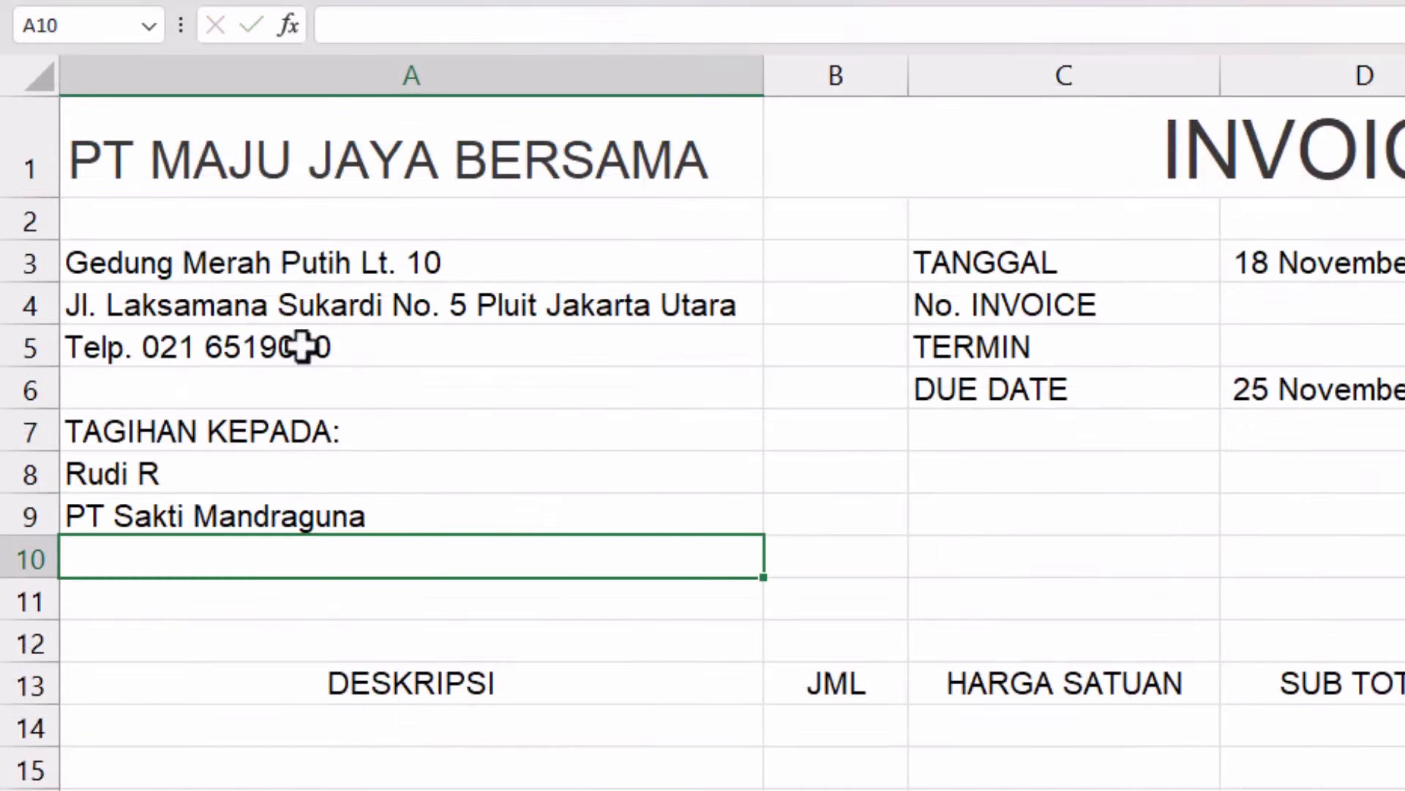
# Copy the company name lookup formula from A9 into A10:A12
pyautogui.click(195, 512)
pyautogui.hotkey('ctrl', 'c')
pyautogui.moveTo(232, 568); pyautogui.dragTo(233, 642)
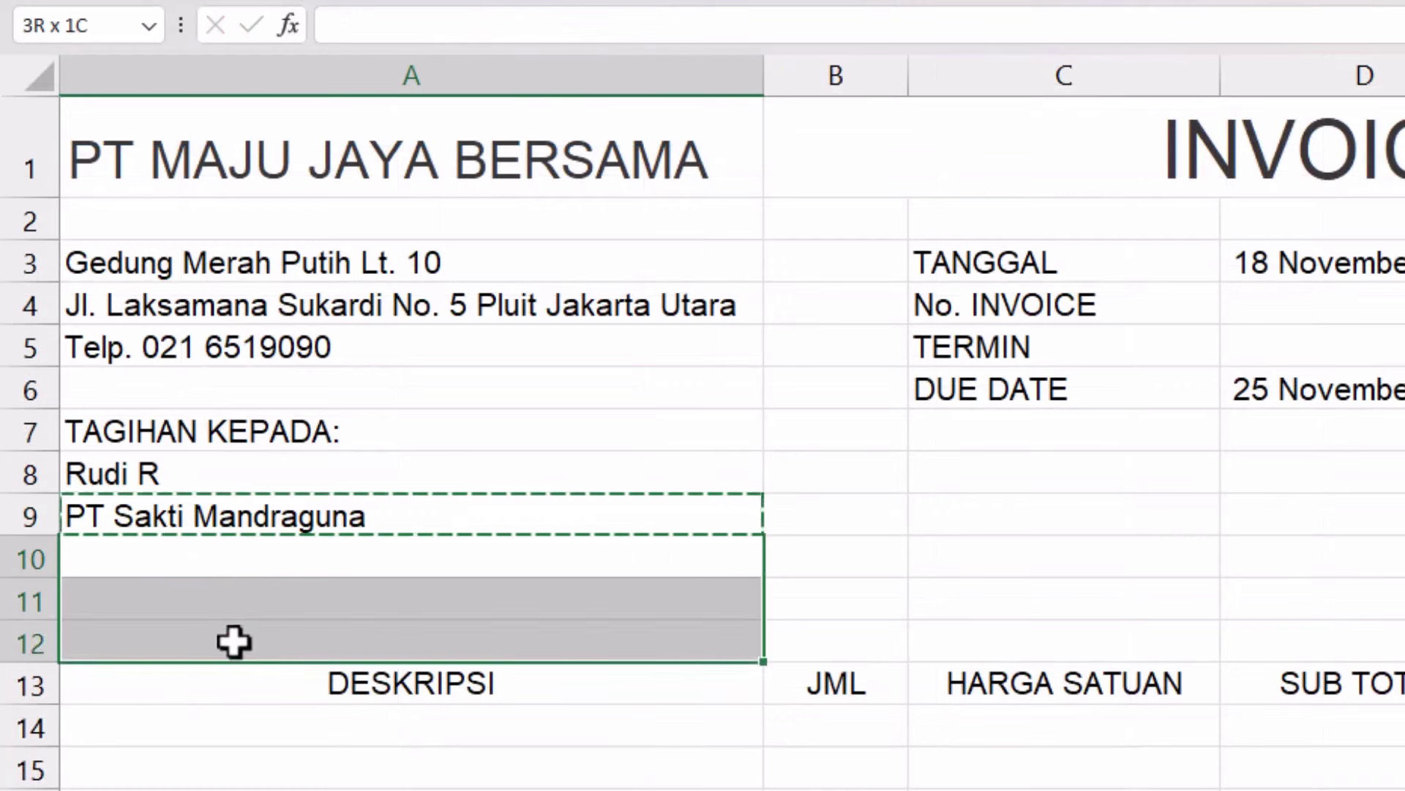
pyautogui.hotkey('ctrl', 'v')
# Set the column index of the VLOOKUP formula in A10 to 3 for the customer's street address
pyautogui.click(217, 557)
pyautogui.doubleClick(218, 558)
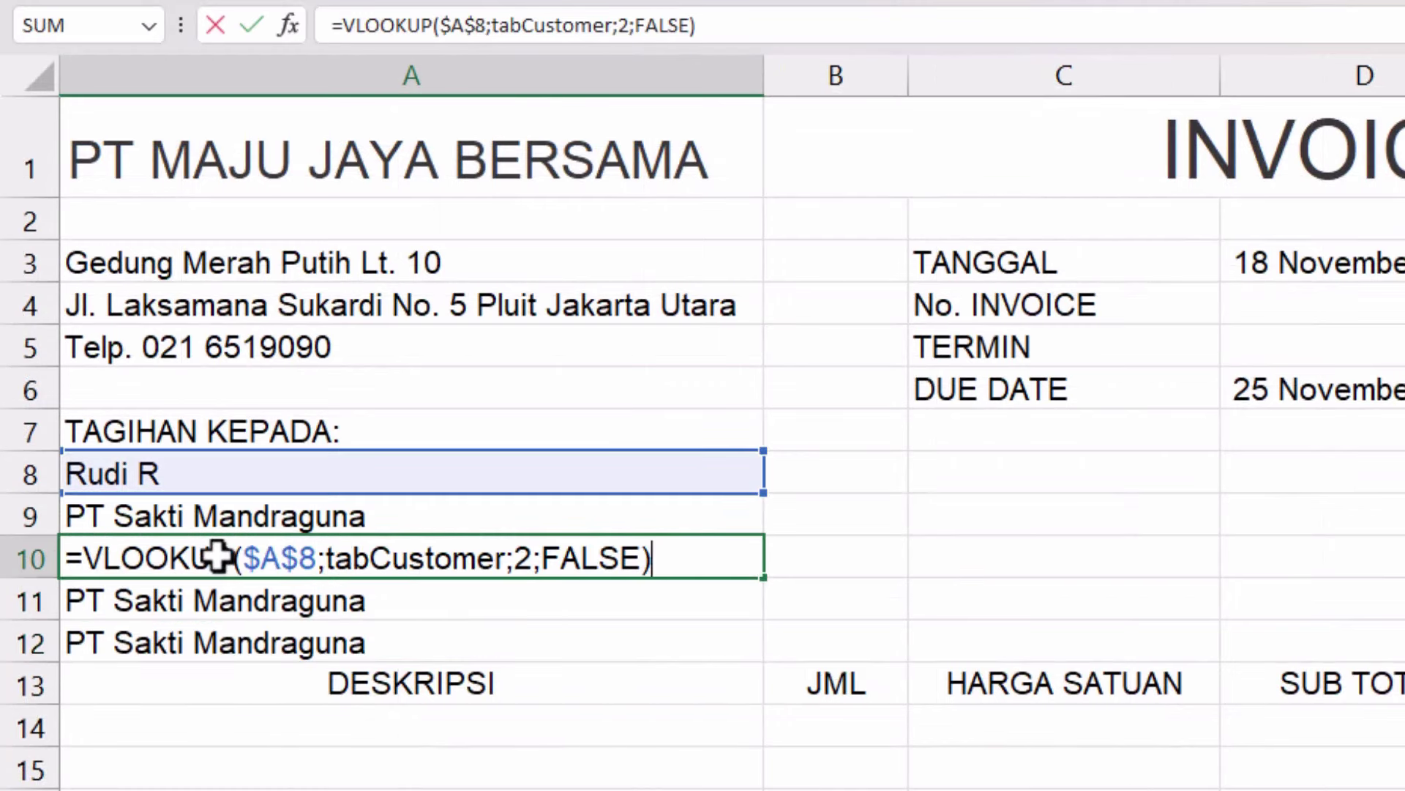
pyautogui.doubleClick(524, 558)
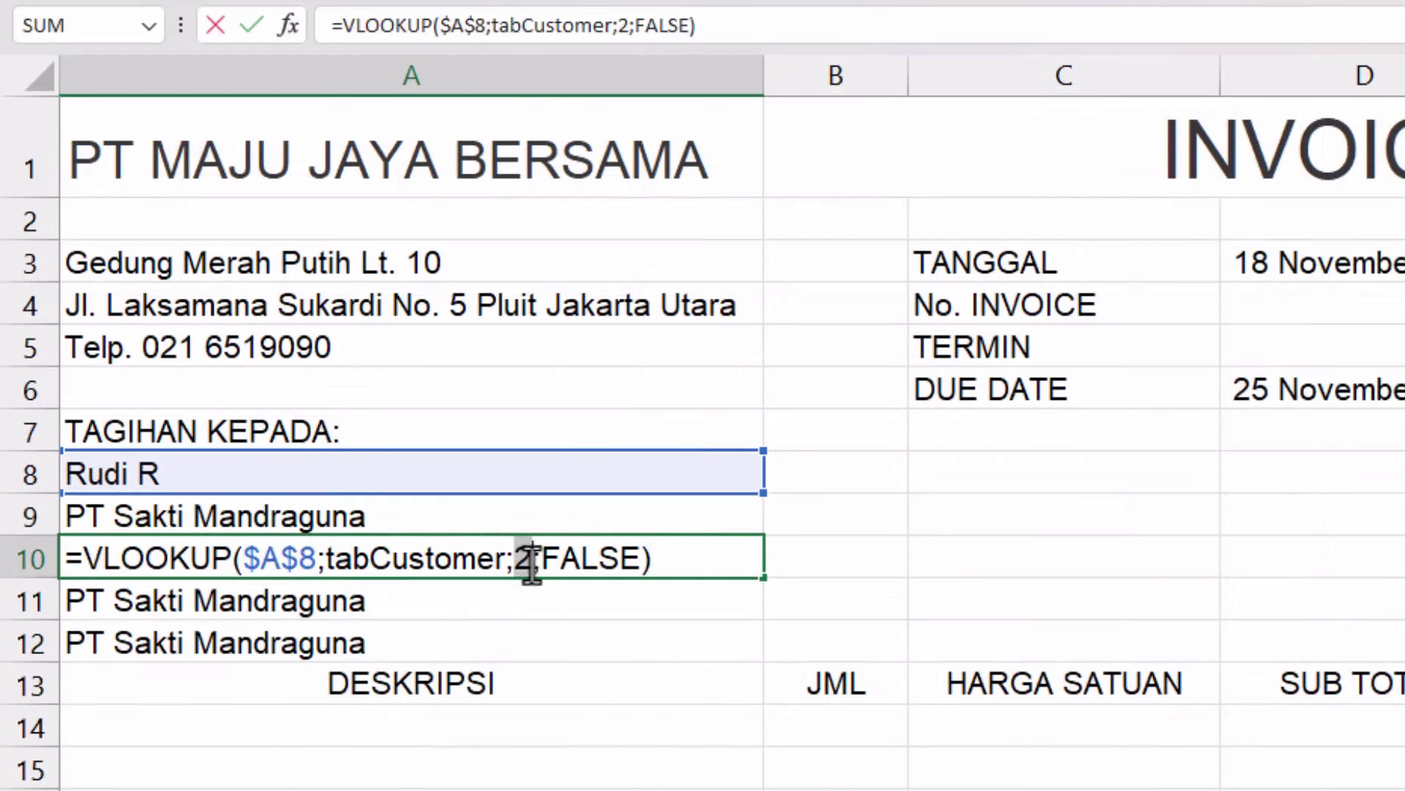
pyautogui.write('3')
pyautogui.press('Return')
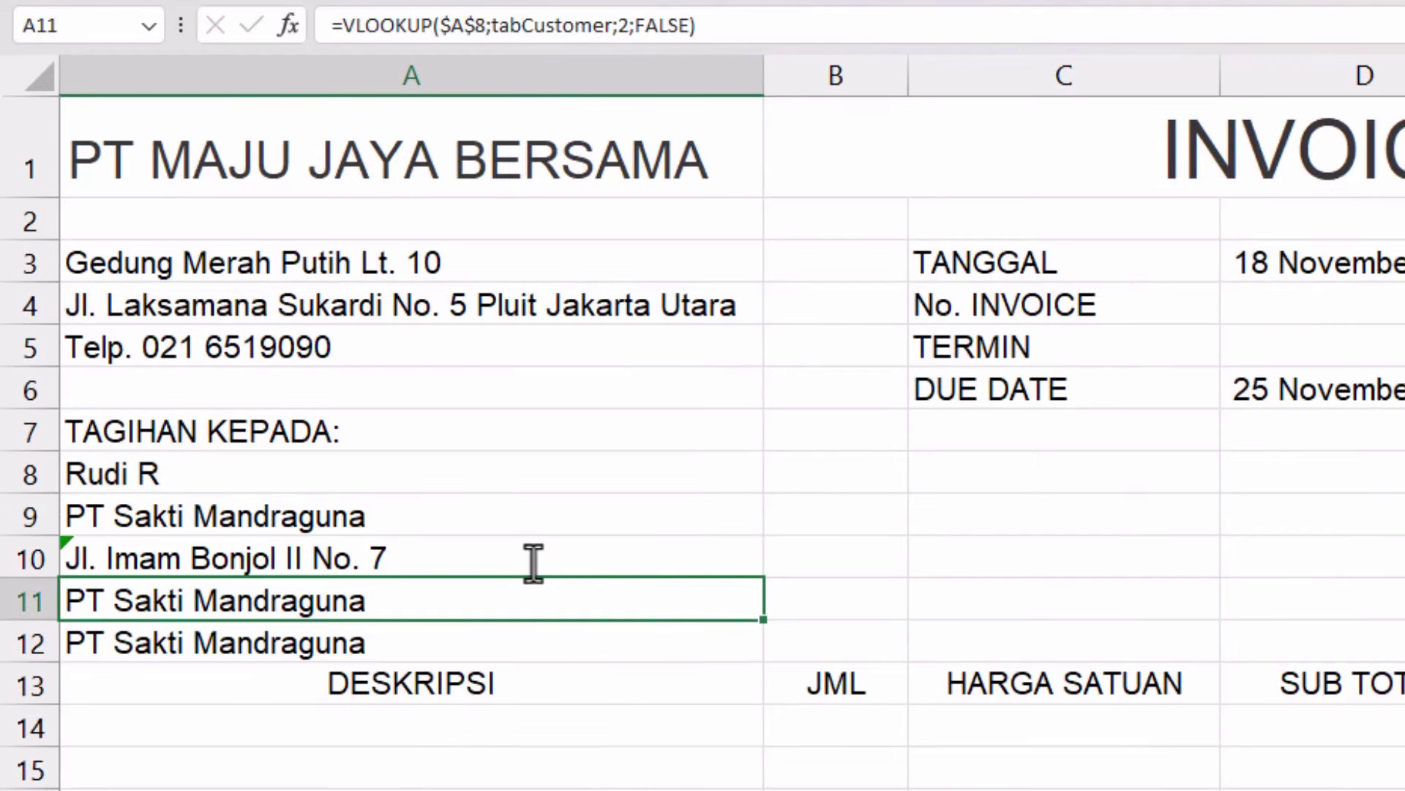
# Set the column index of the VLOOKUP formula in A11 to 4 for the customer's city, province and postcode
pyautogui.press('F2')
pyautogui.press('Left')
pyautogui.press('Left')
pyautogui.press('Left')
pyautogui.press('Left')
pyautogui.press('Left')
pyautogui.press('Left')
pyautogui.press('Left')
pyautogui.press('Left')
pyautogui.press('Left')
pyautogui.press('Right')
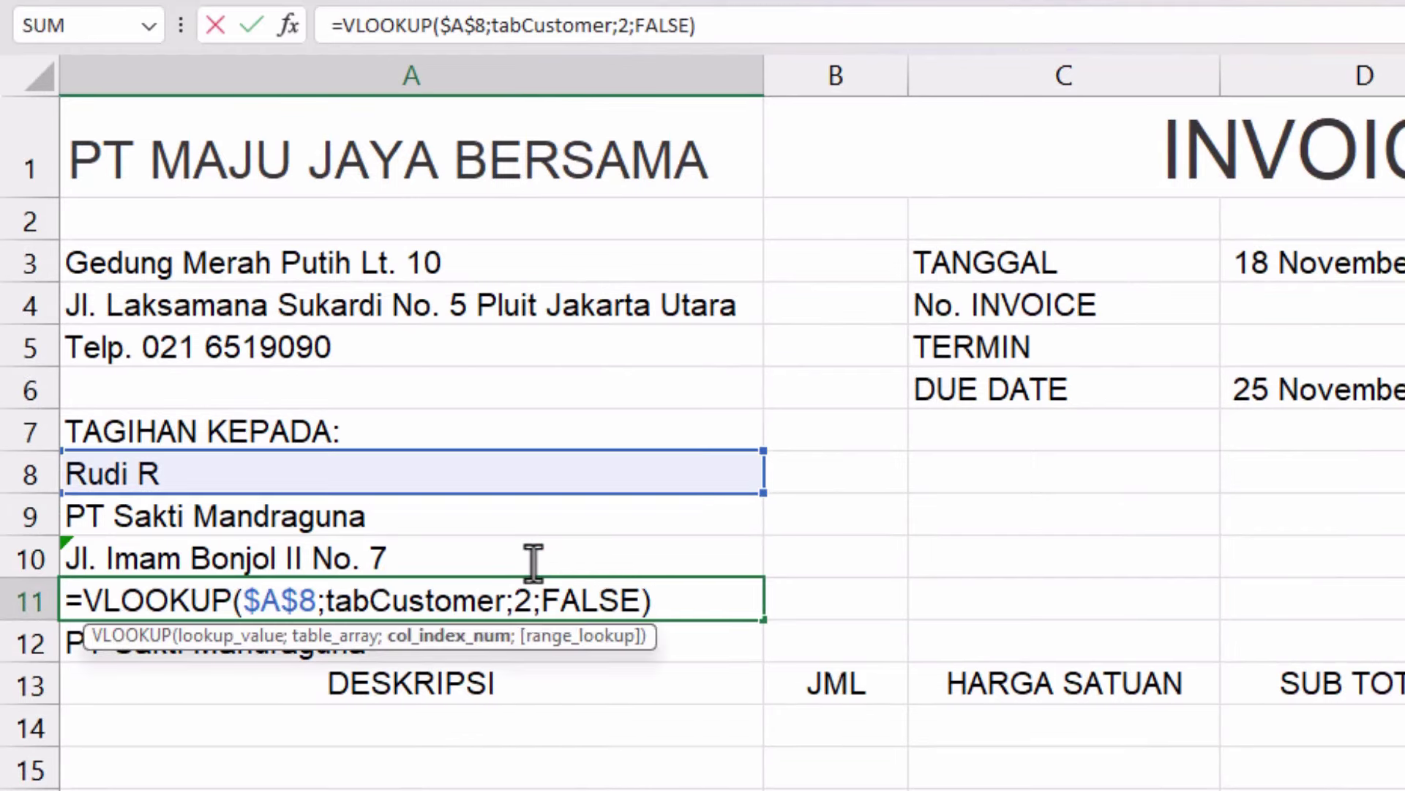
pyautogui.press('Delete')
pyautogui.write('4')
pyautogui.press('Return')
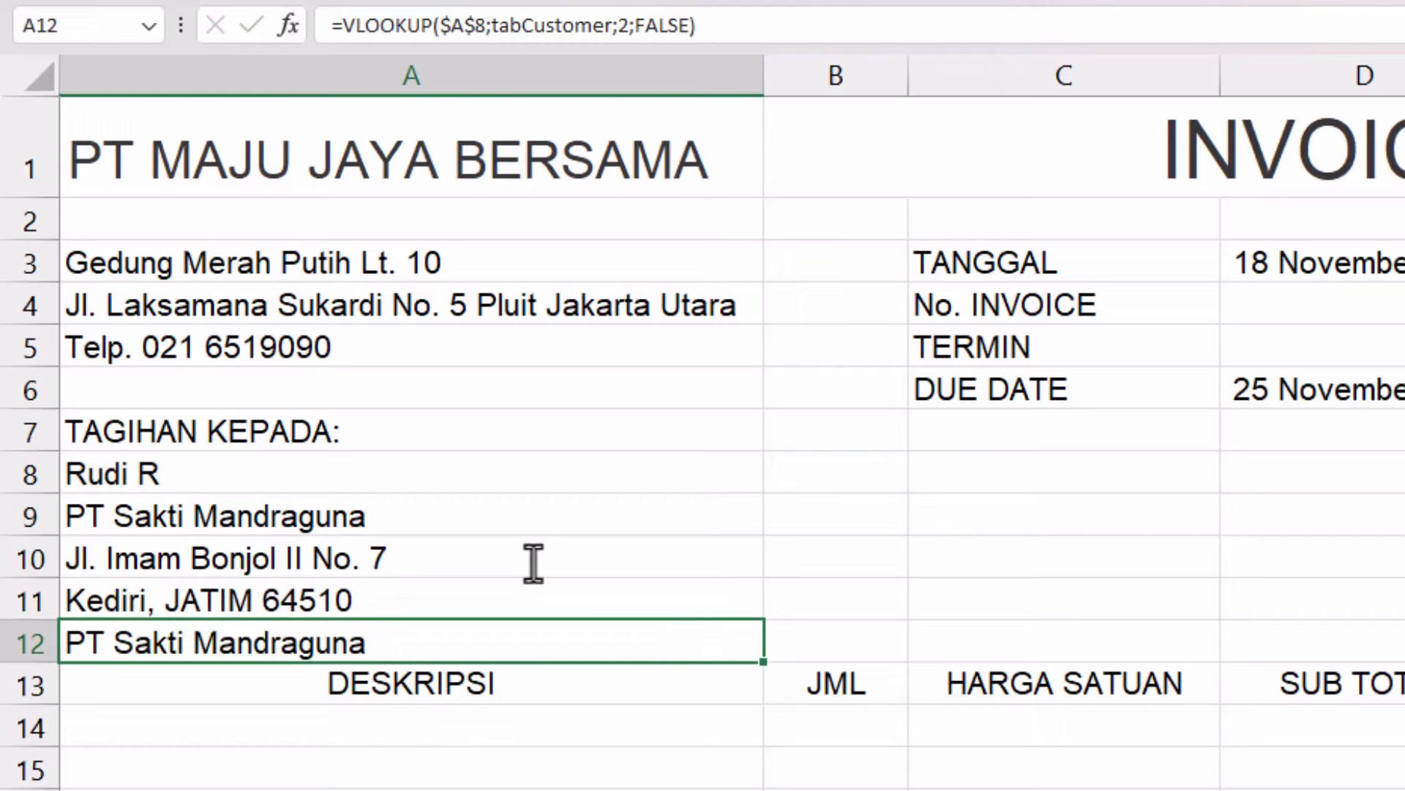
# Set the column index of the VLOOKUP formula in A12 to 5 for the customer's phone number
pyautogui.press('F2')
pyautogui.press('Left')
pyautogui.press('Left')
pyautogui.press('Left')
pyautogui.press('Left')
pyautogui.press('Left')
pyautogui.press('Left')
pyautogui.press('Left')
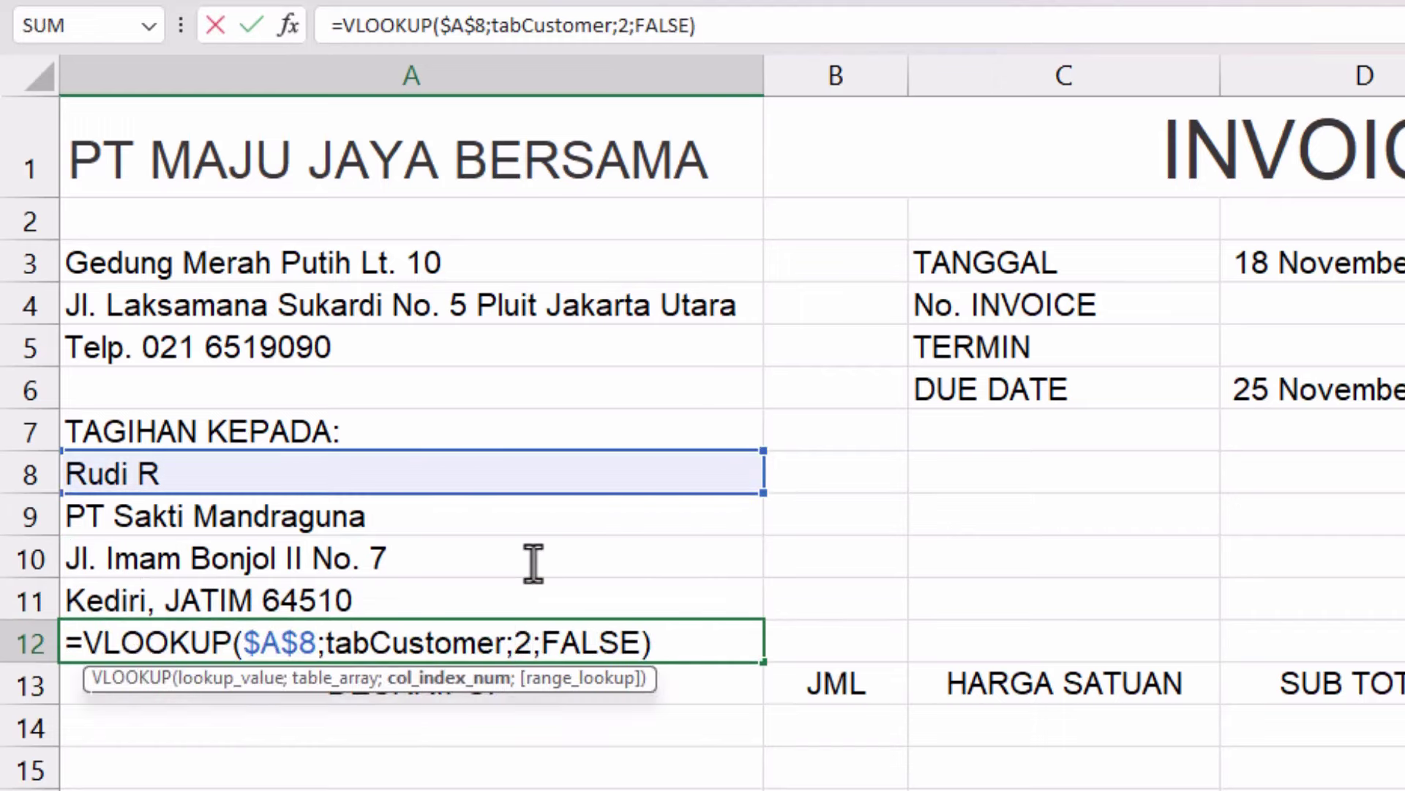
pyautogui.press('BackSpace')
pyautogui.write('5')
pyautogui.press('Return')
# Left-align the customer's phone number in A12
pyautogui.press('Up')
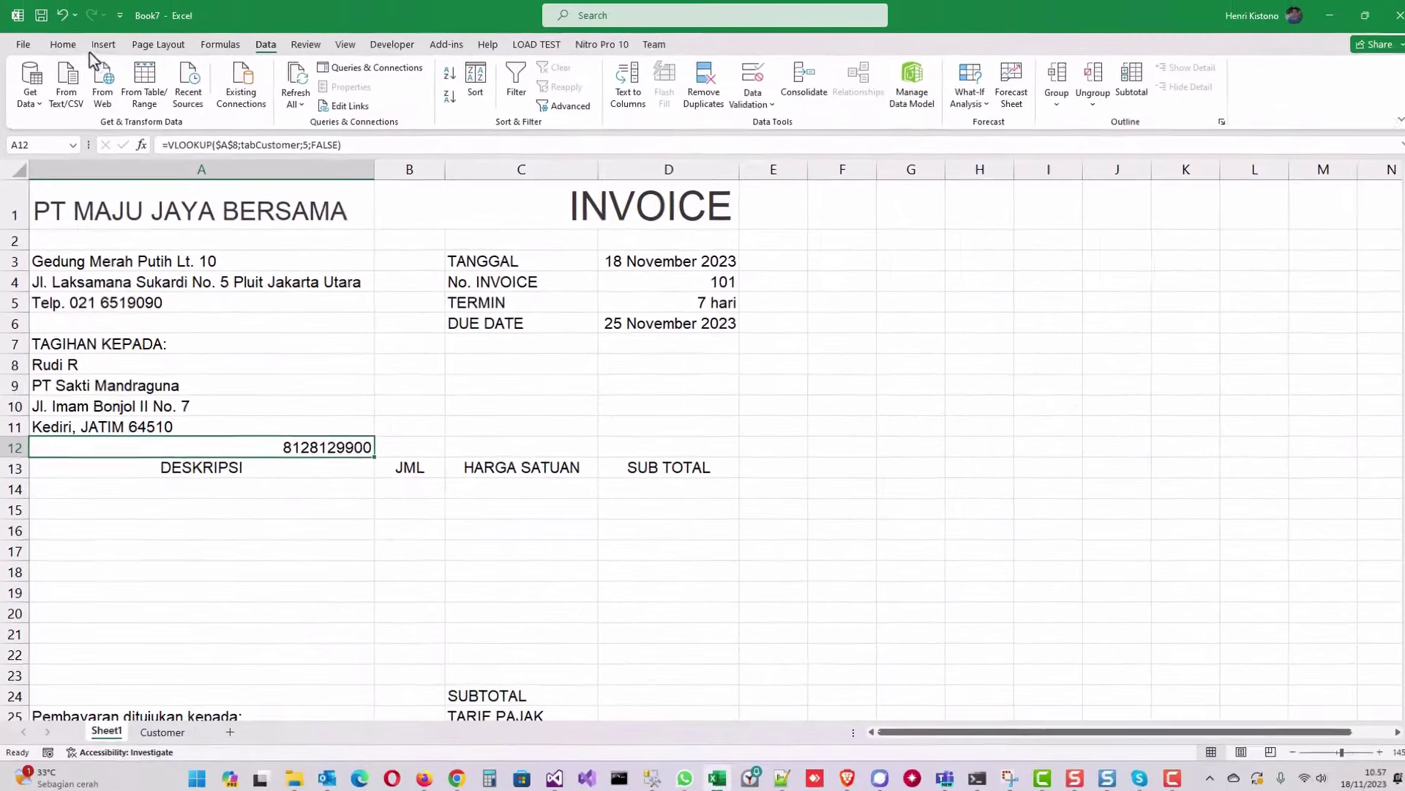
pyautogui.click(62, 46)
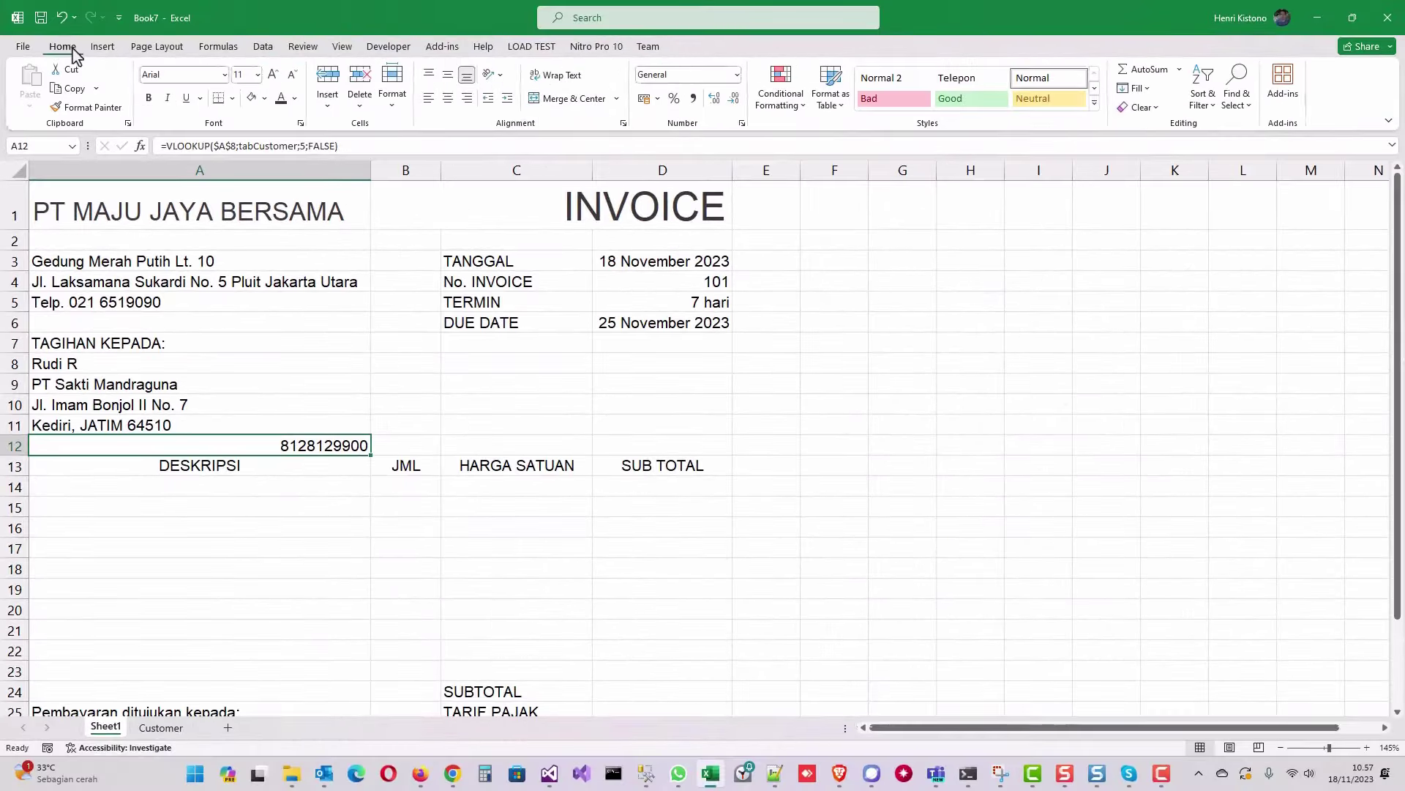
pyautogui.click(429, 99)
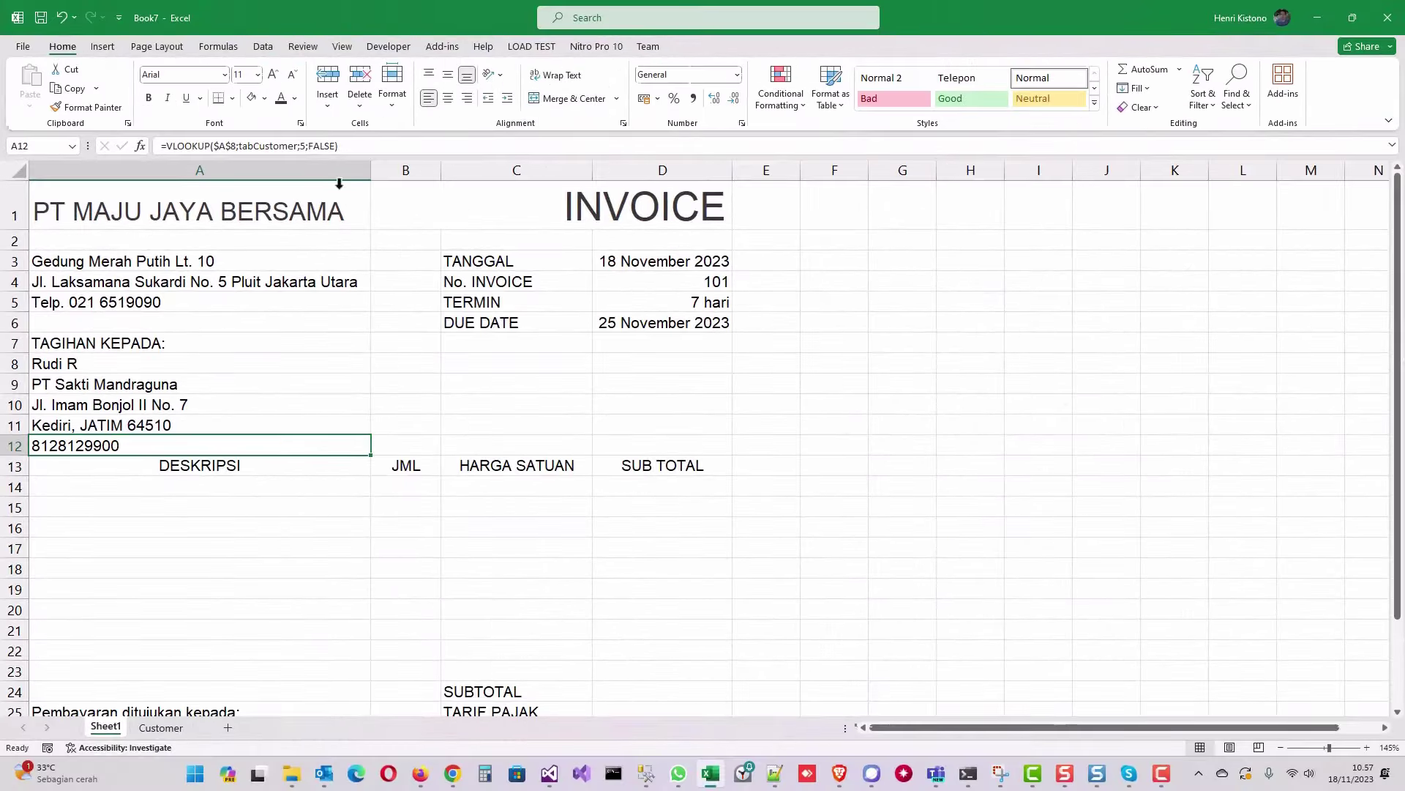
# Increase the height of row 12 to about double and align the phone number to the top of its cell
pyautogui.moveTo(20, 456); pyautogui.dragTo(20, 476)
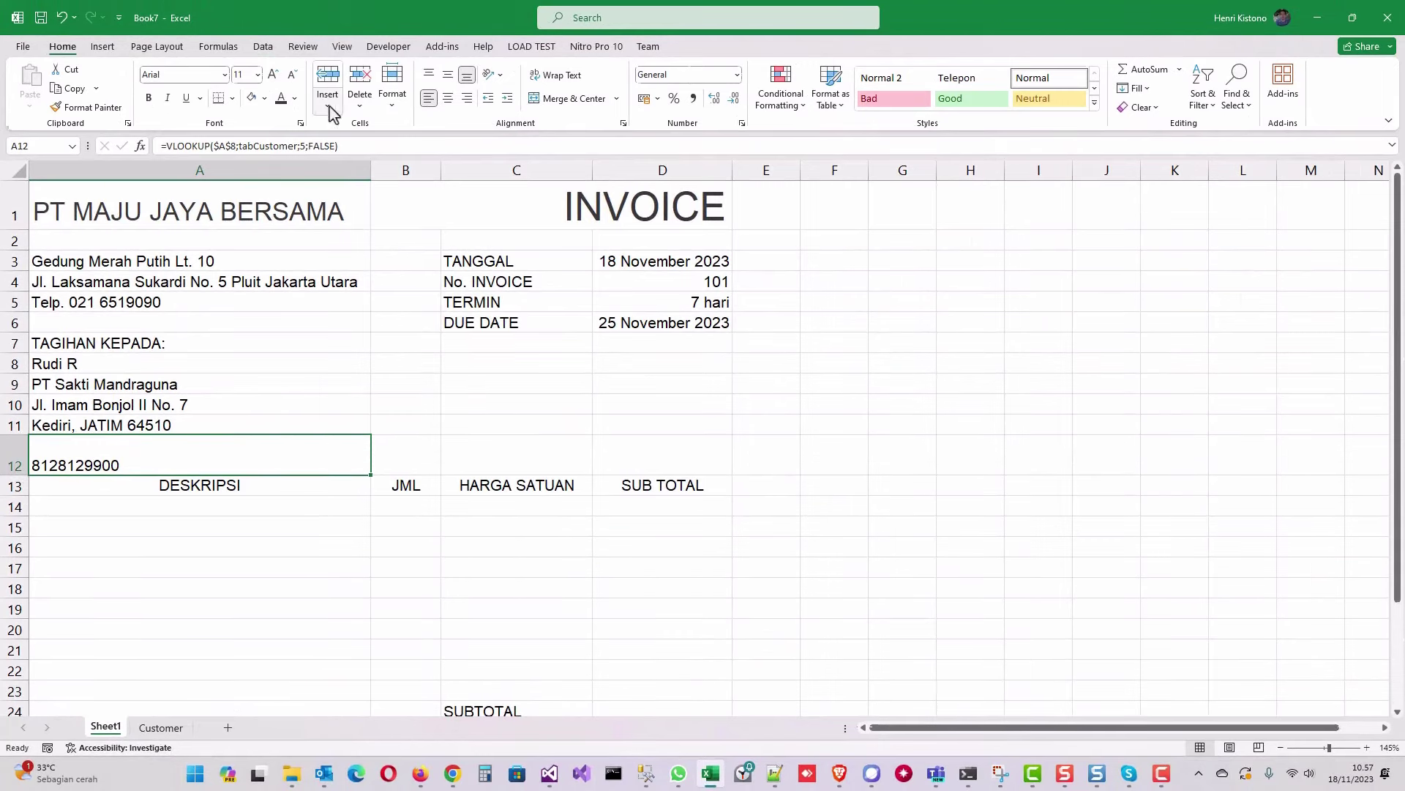
pyautogui.click(431, 75)
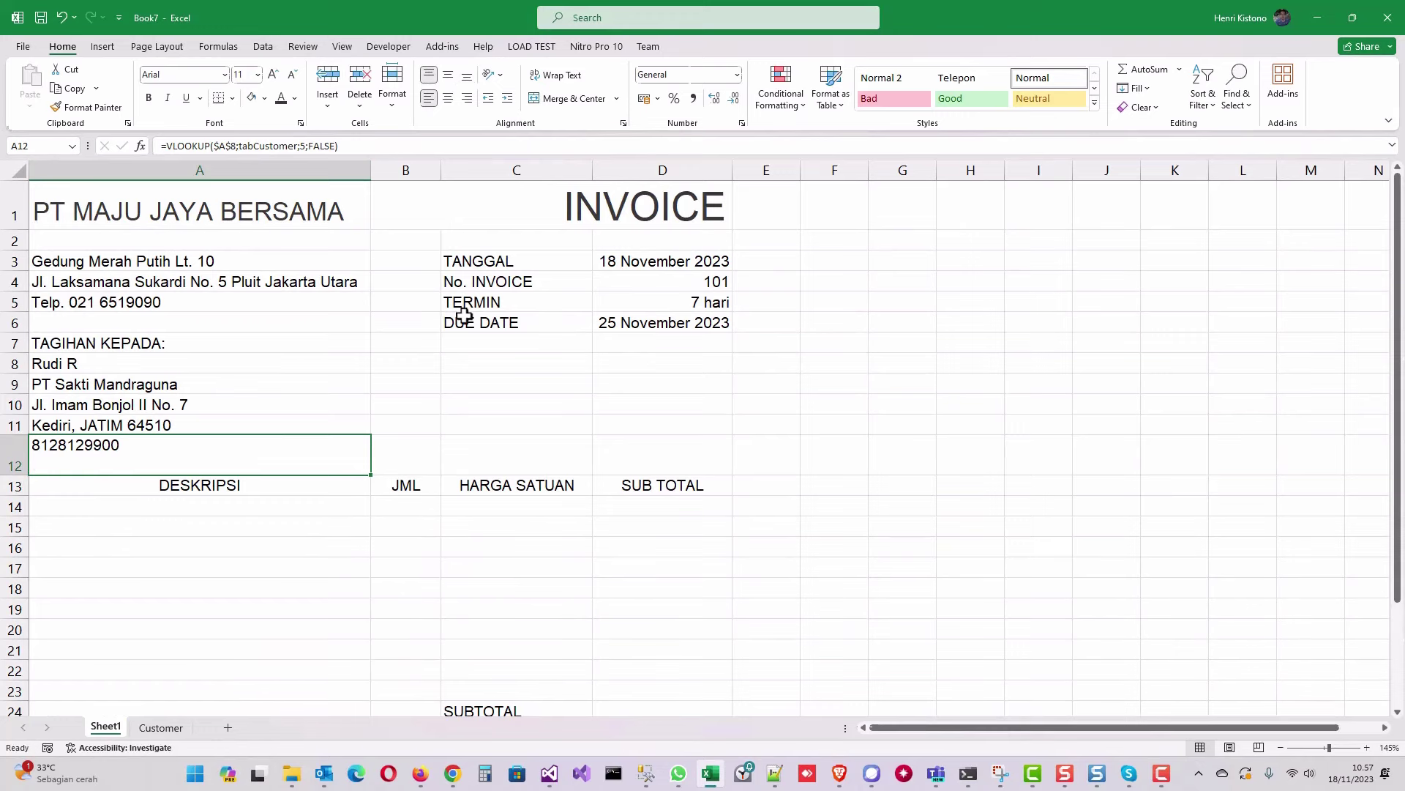
pyautogui.click(211, 365)
pyautogui.click(188, 348)
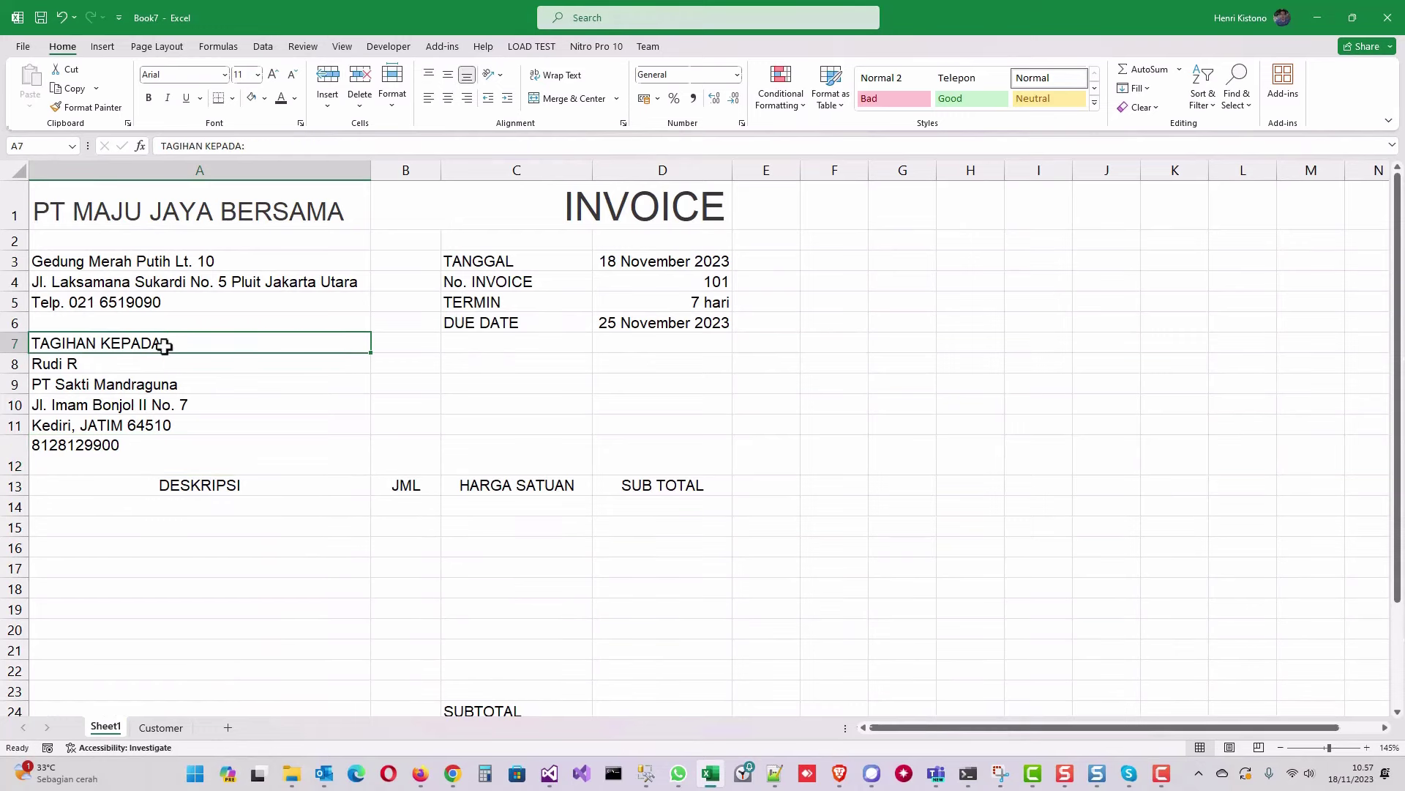
# Convert the item range A13:D23 into a table that uses the DESKRIPSI to SUB TOTAL row as headers
pyautogui.scroll(-1, 210, 356)
pyautogui.scroll(-3, 210, 355)
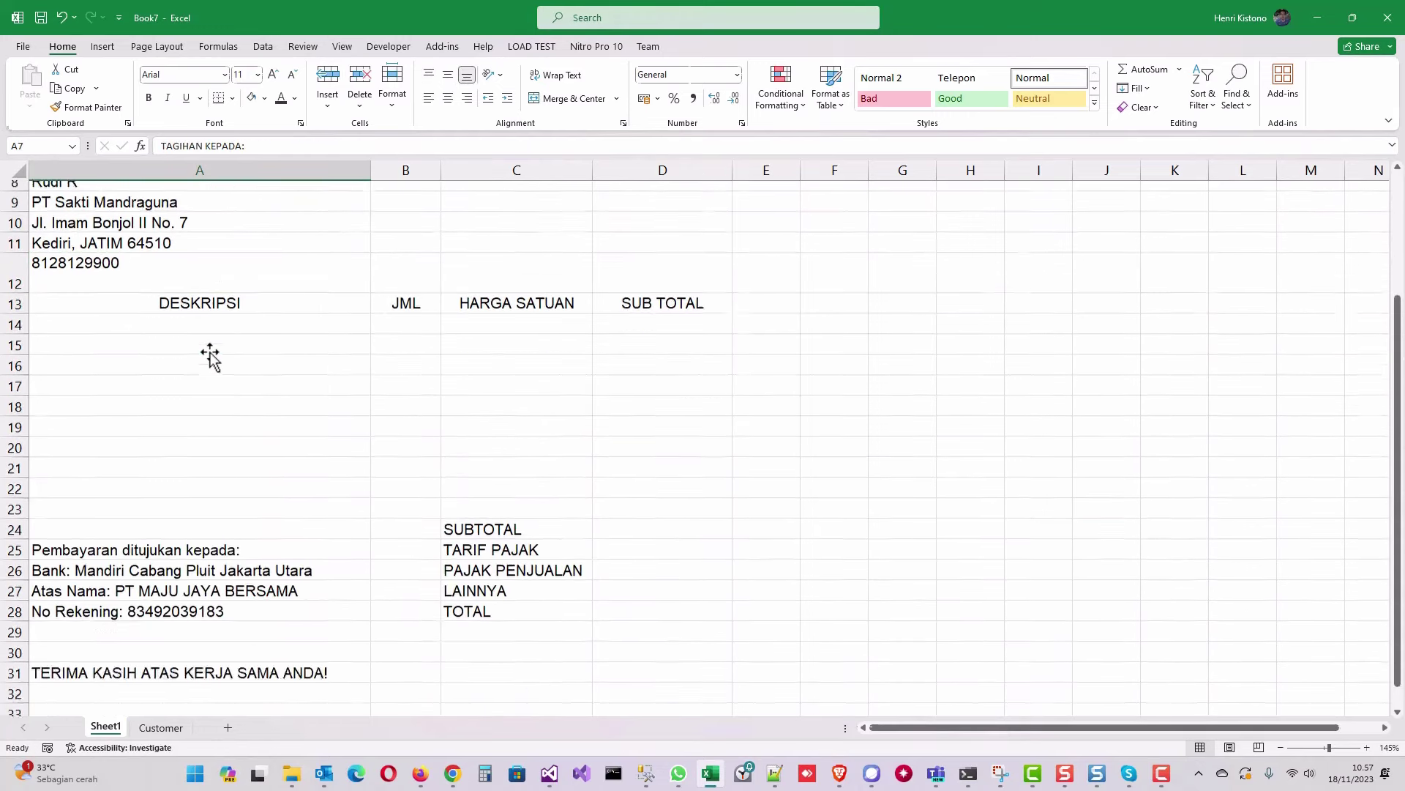
pyautogui.scroll(1, 206, 344)
pyautogui.click(205, 341)
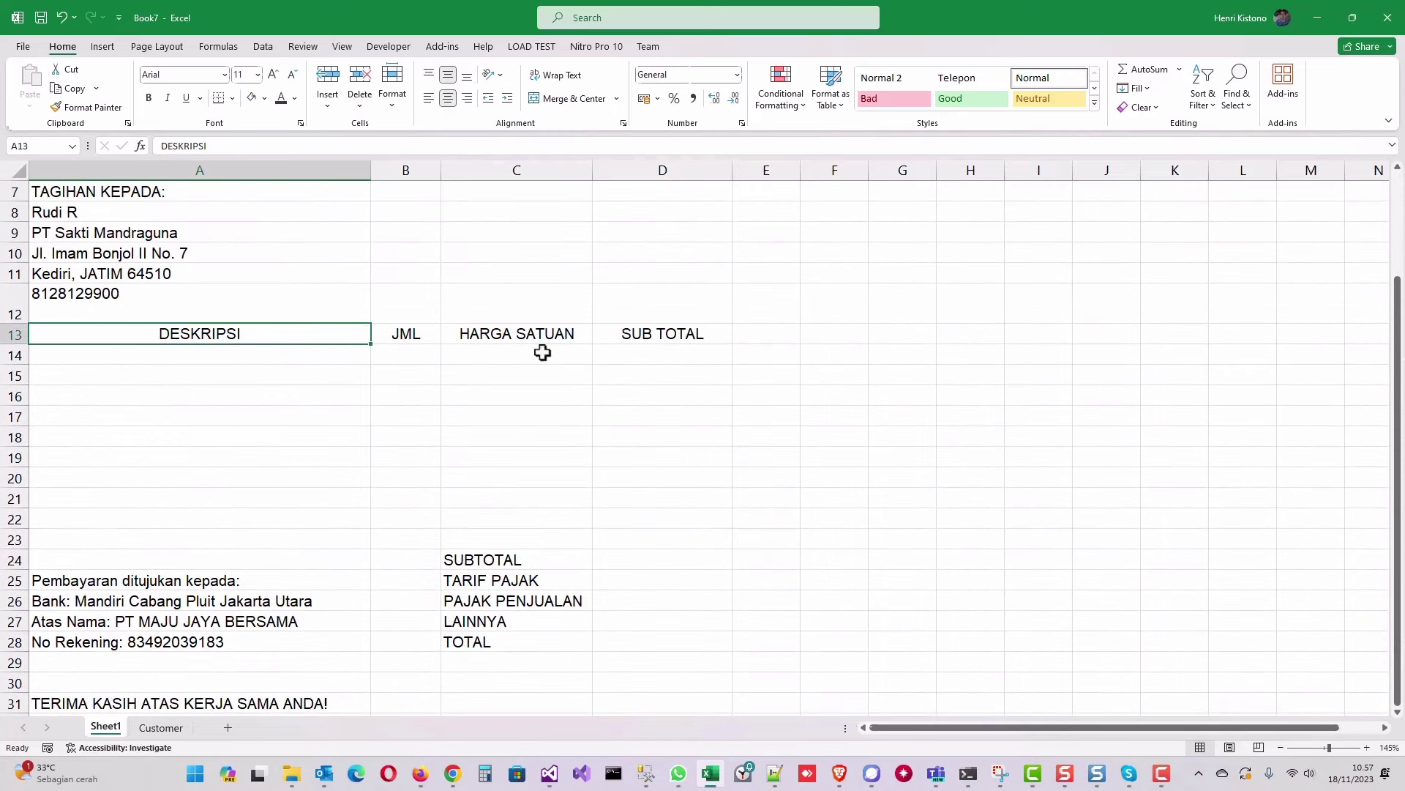
pyautogui.keyDown('shift'); pyautogui.click(702, 541); pyautogui.keyUp('shift')
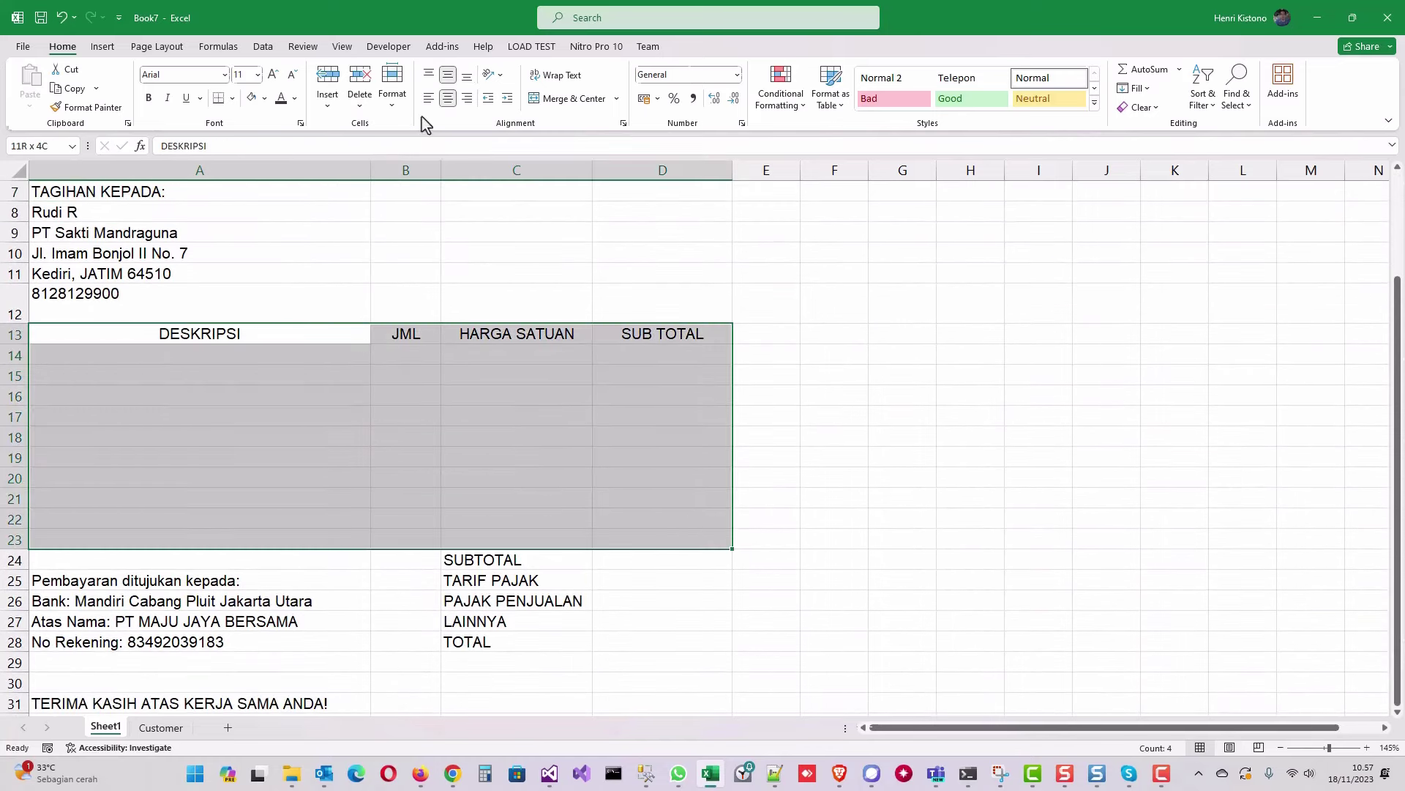
pyautogui.click(102, 46)
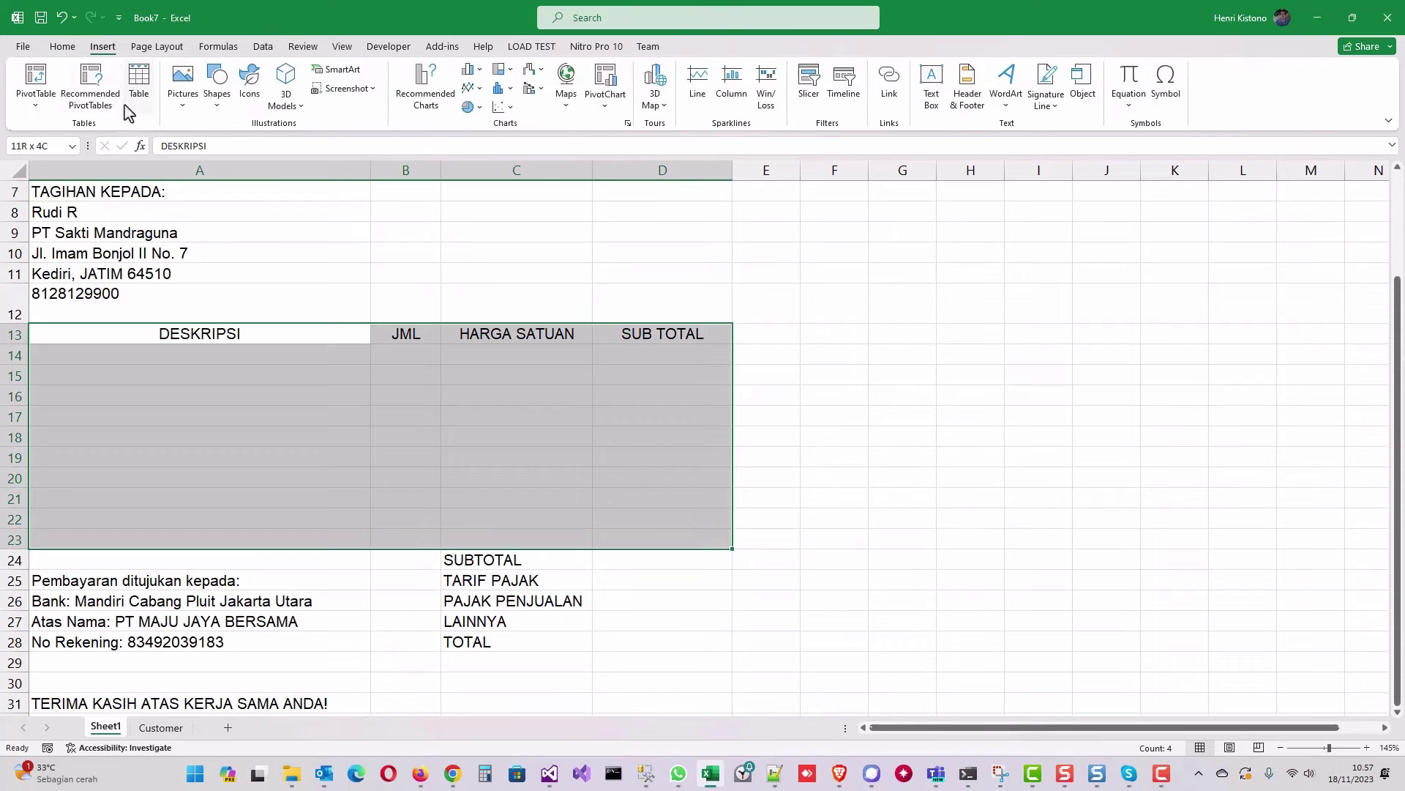
pyautogui.click(139, 81)
pyautogui.click(607, 466)
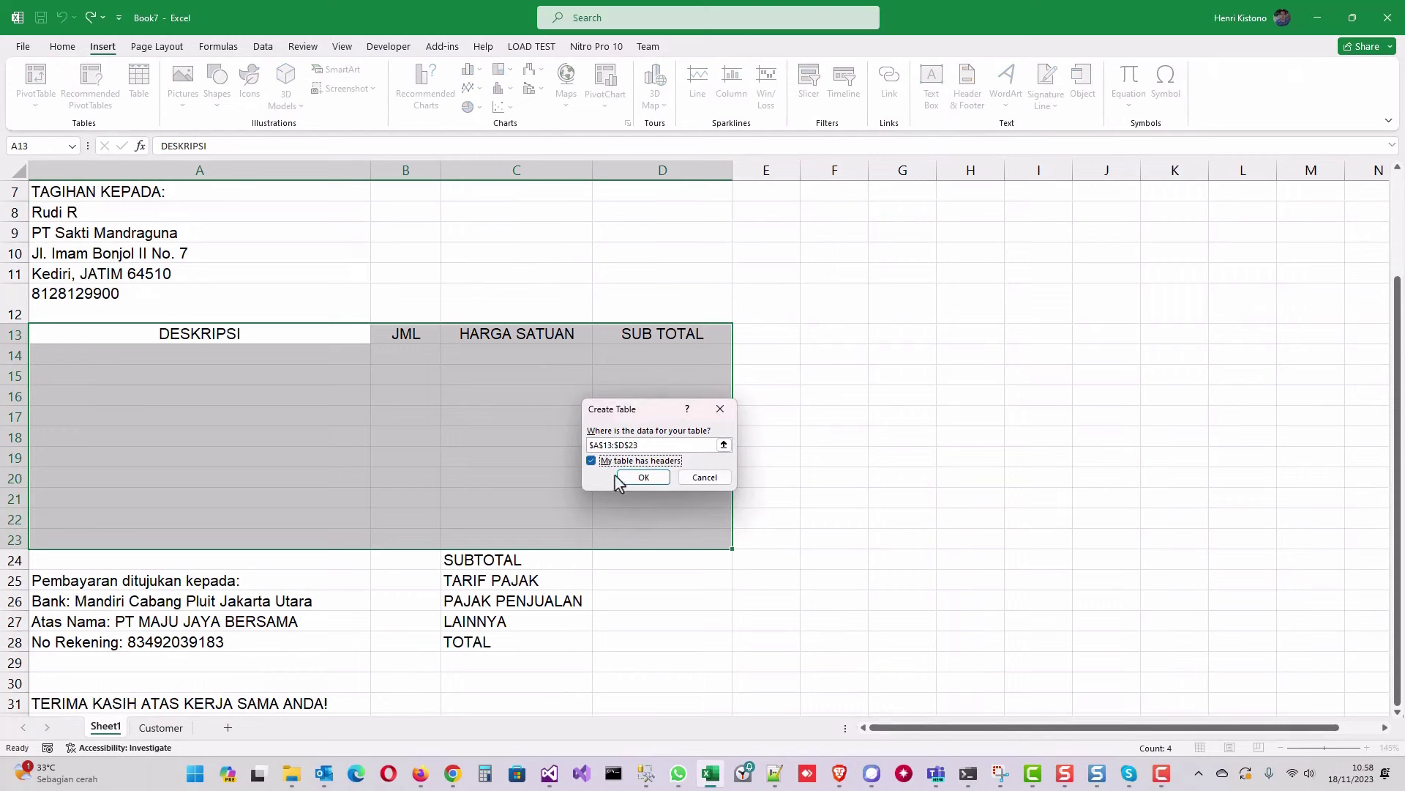
pyautogui.click(645, 479)
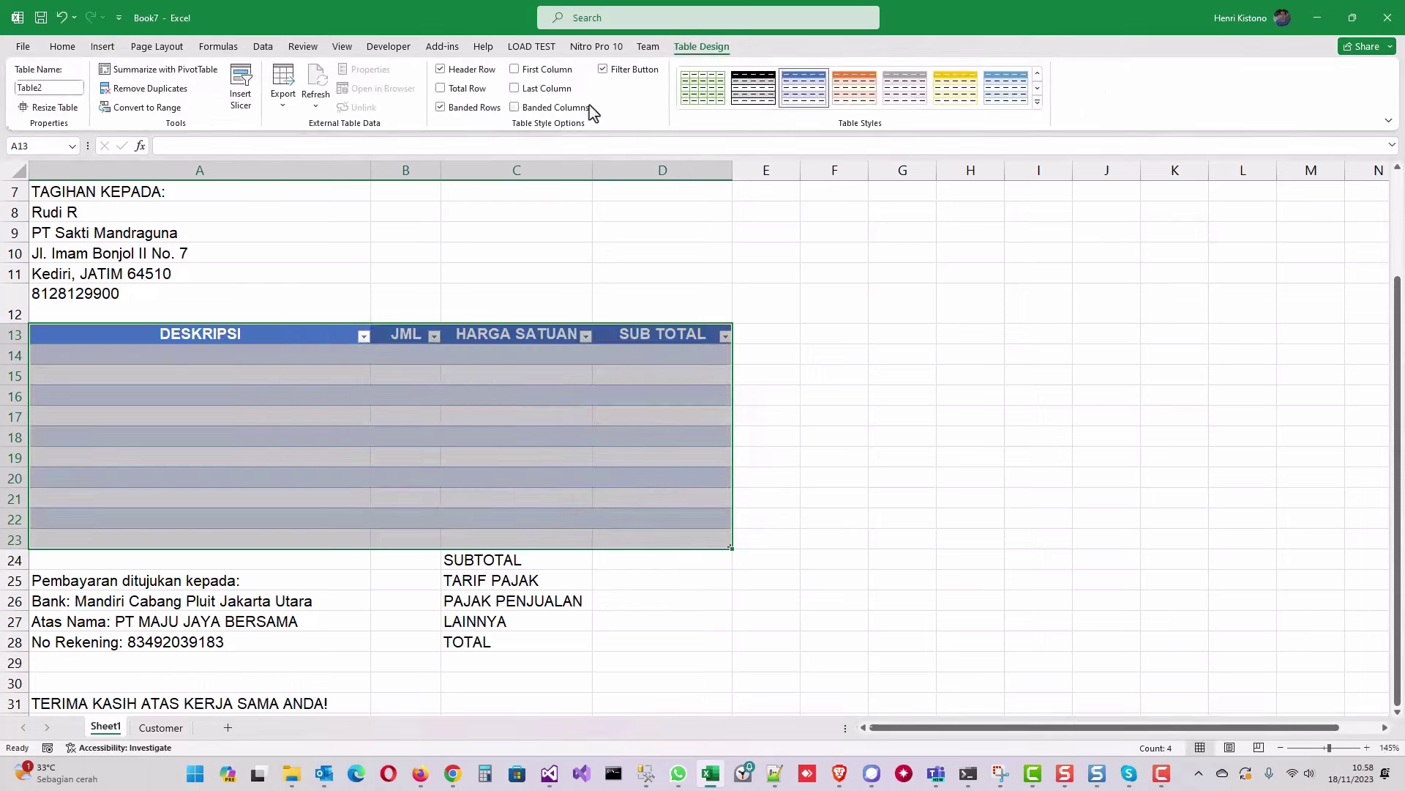
# Hide the item table's filter buttons and apply the gray banded light table style with cell borders
pyautogui.click(606, 76)
pyautogui.click(1037, 103)
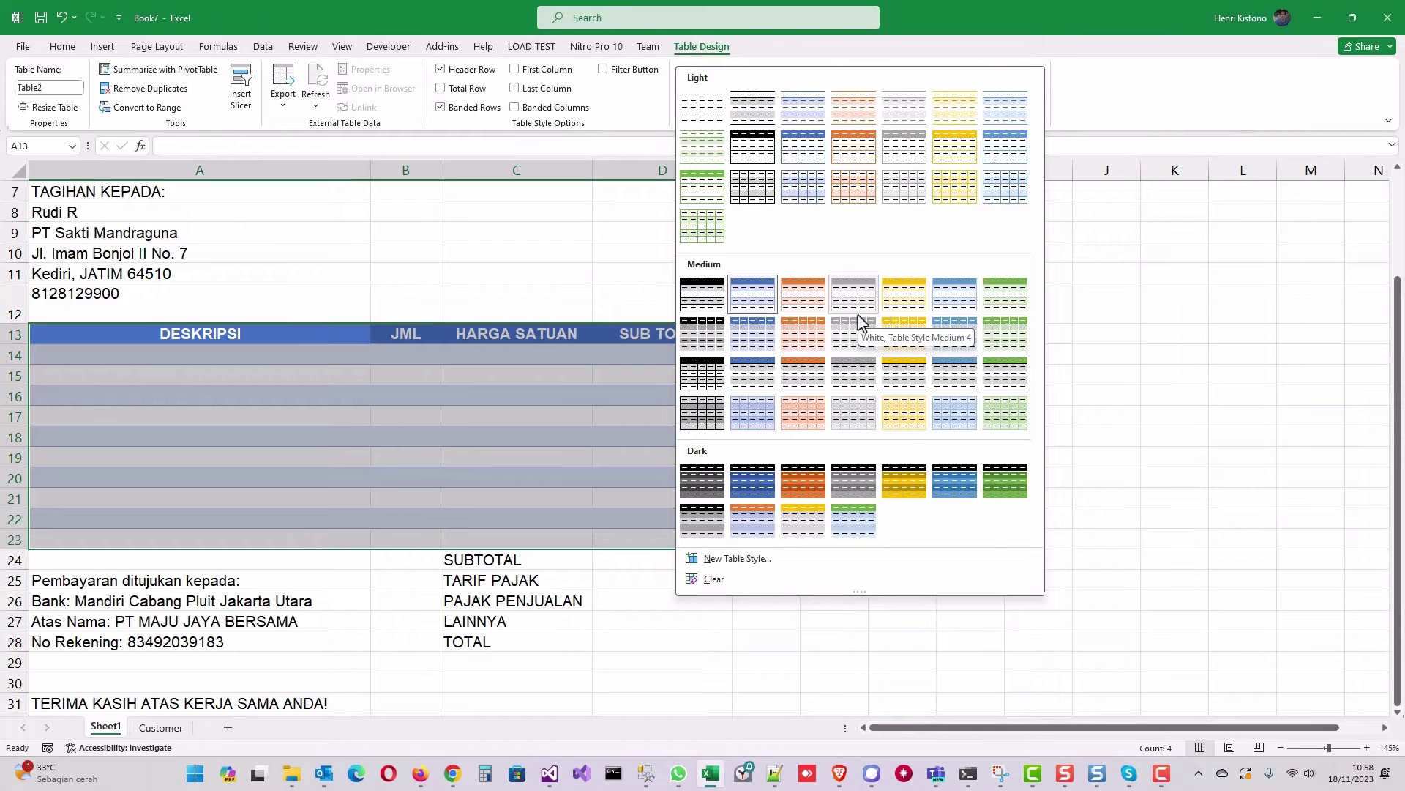
pyautogui.click(905, 198)
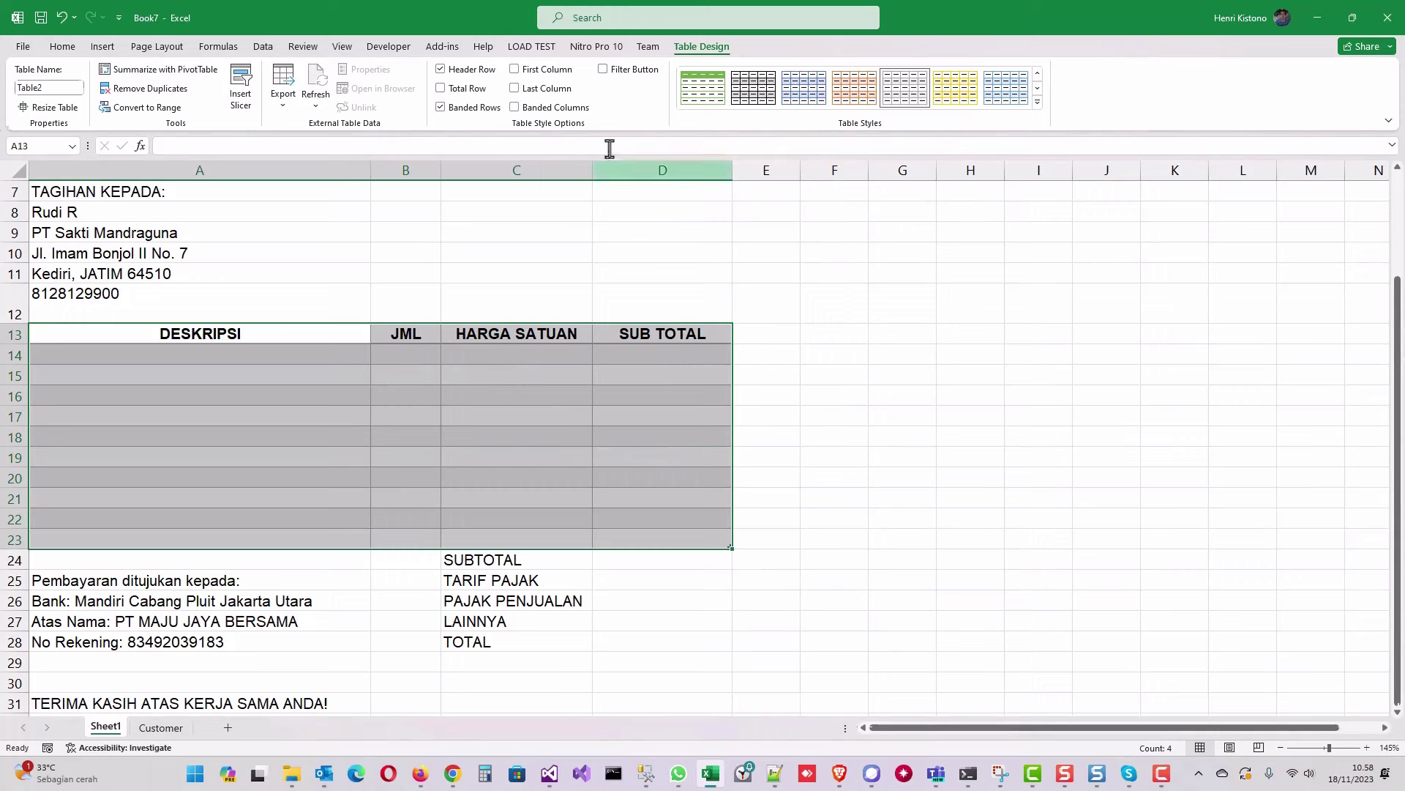
# Add a total row to the item table and clear its Total label in A24
pyautogui.click(441, 89)
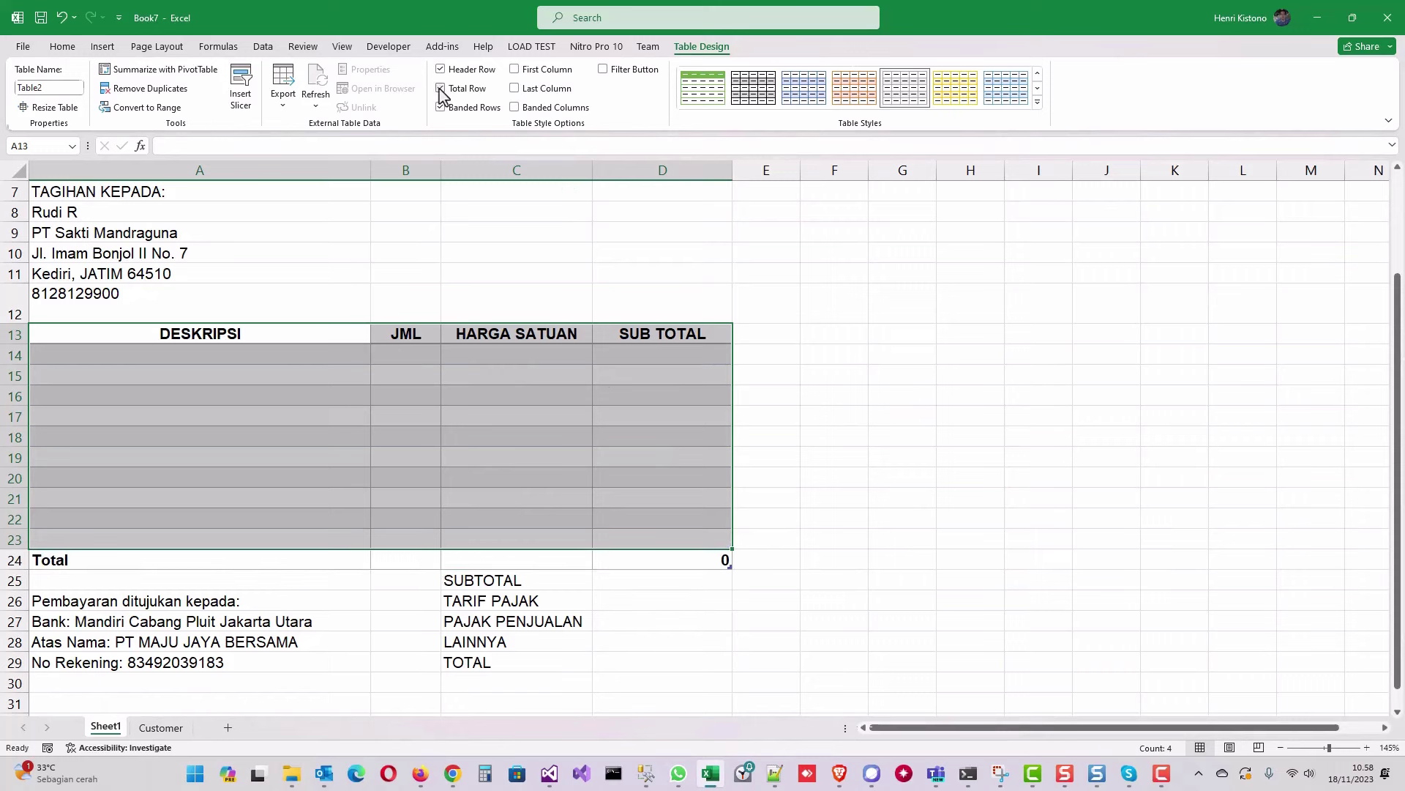
pyautogui.click(293, 560)
pyautogui.press('Delete')
pyautogui.click(512, 585)
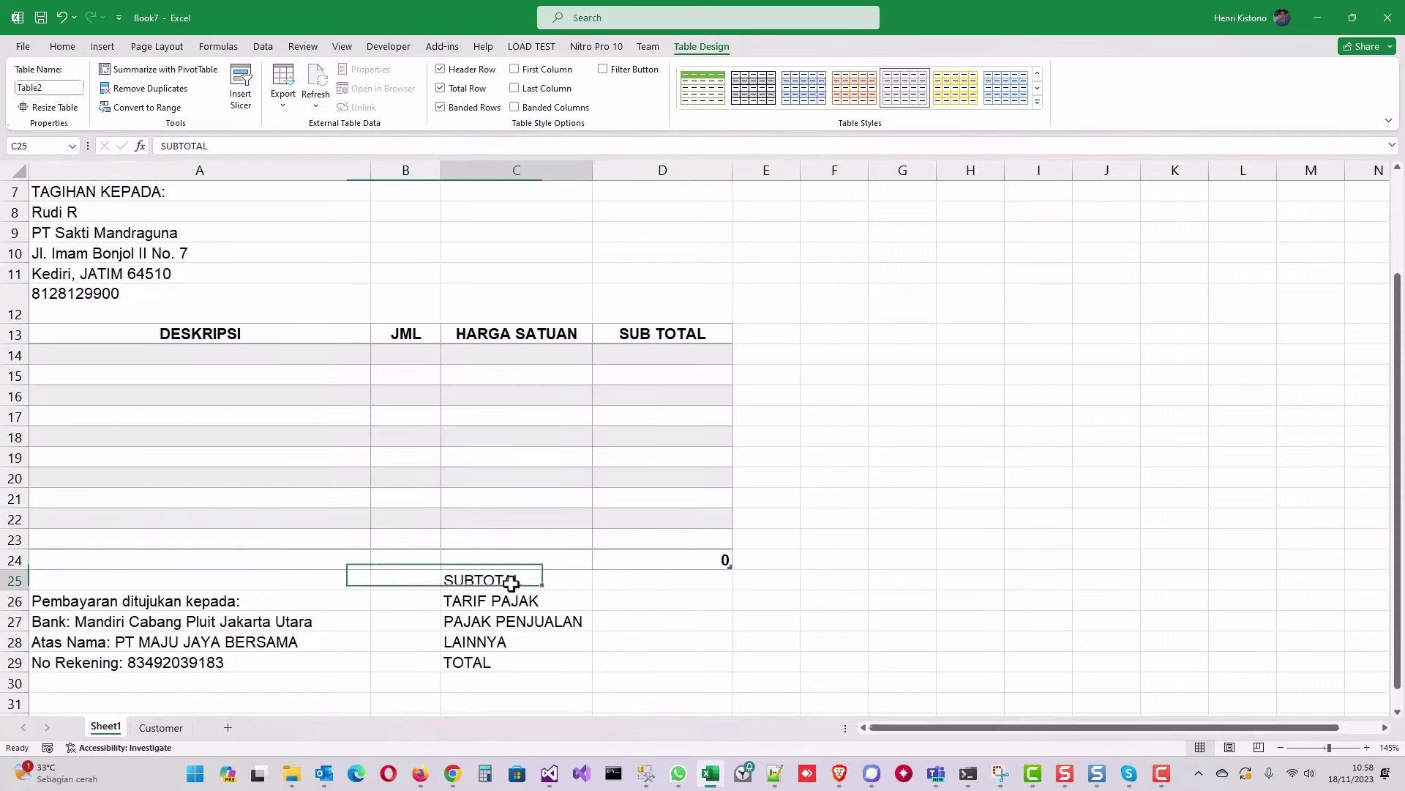
# Label the item table's total row SUBTOTAL in cell C24
pyautogui.click(524, 562)
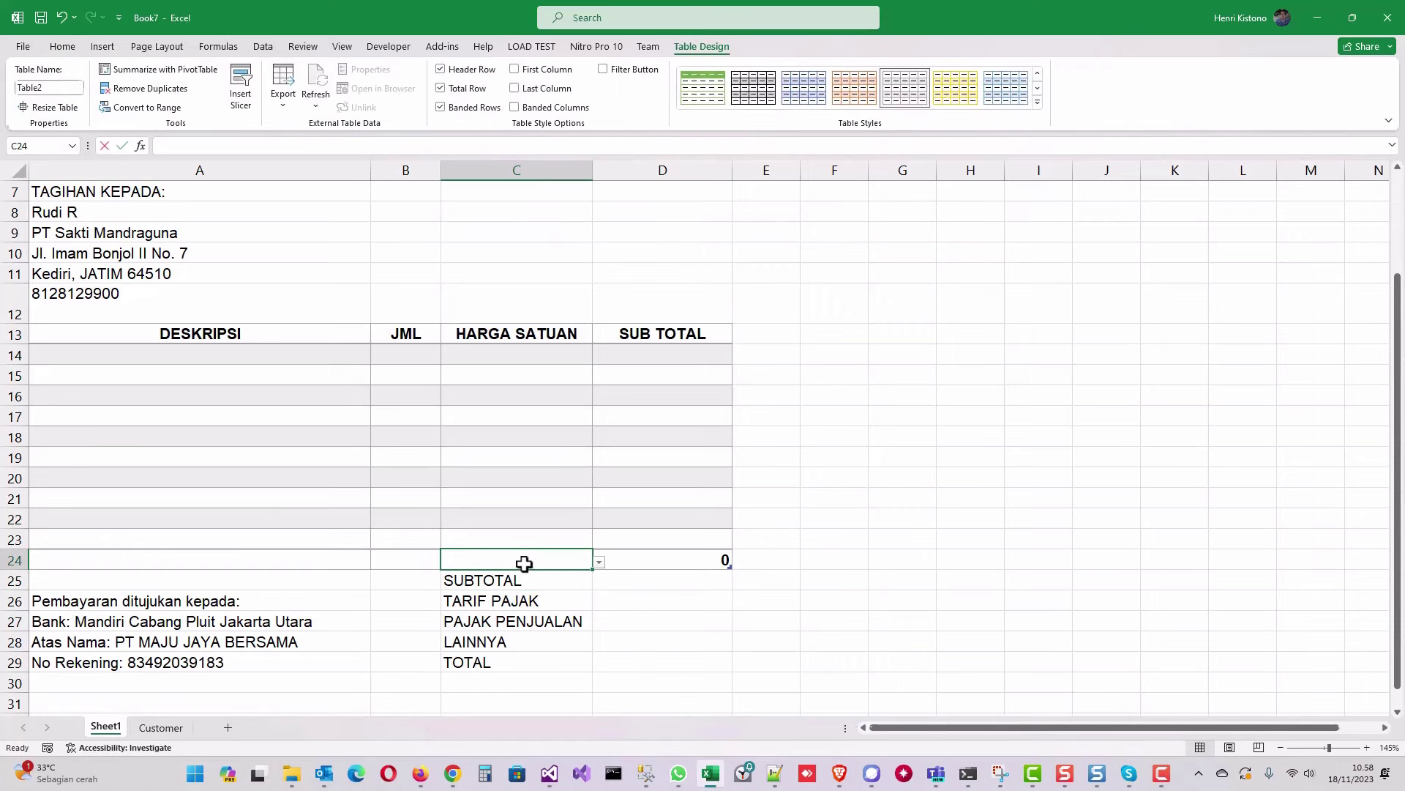
pyautogui.write('SUBTOTAL')
pyautogui.press('Return')
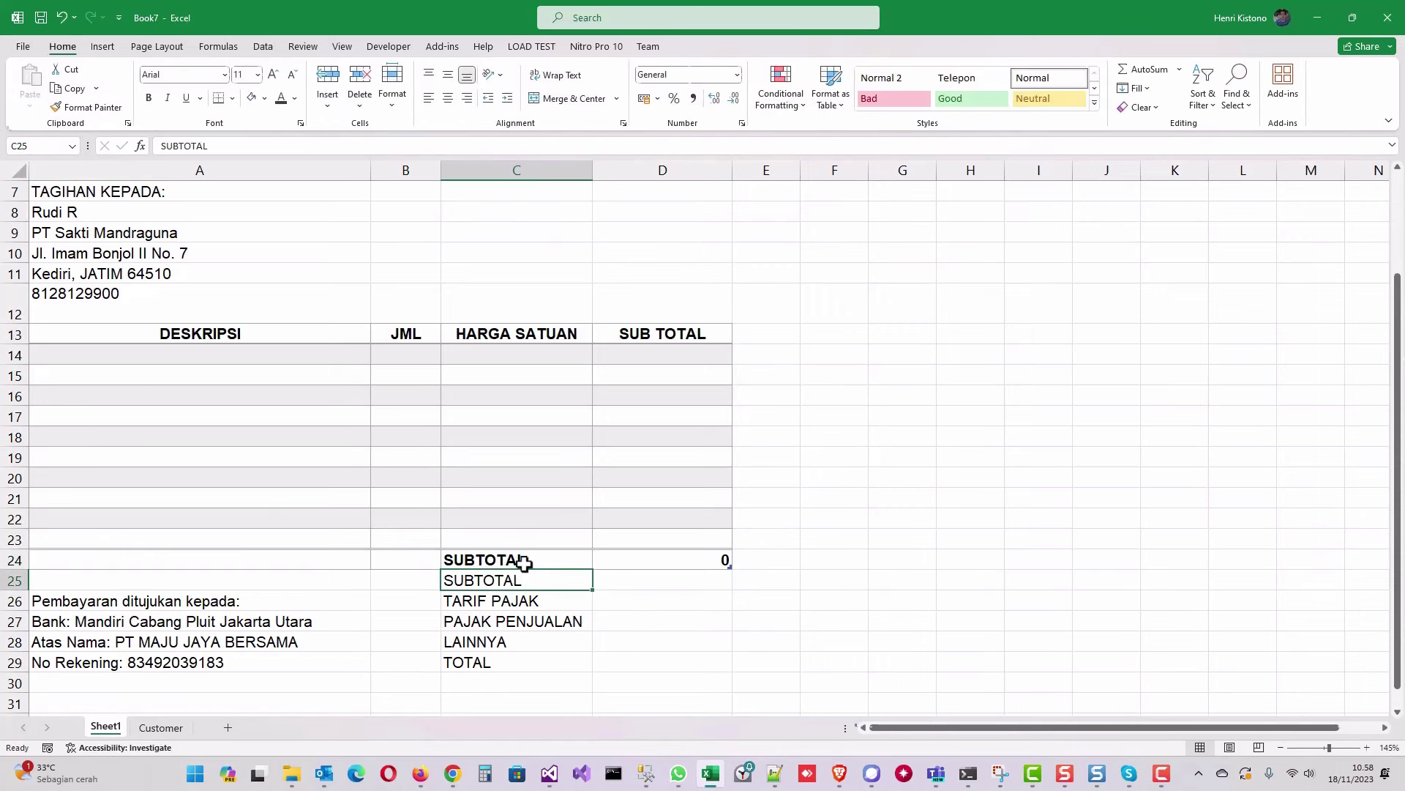
# Clear the duplicate SUBTOTAL label in C25 and delete row 25
pyautogui.click(524, 563)
pyautogui.click(526, 583)
pyautogui.press('Delete')
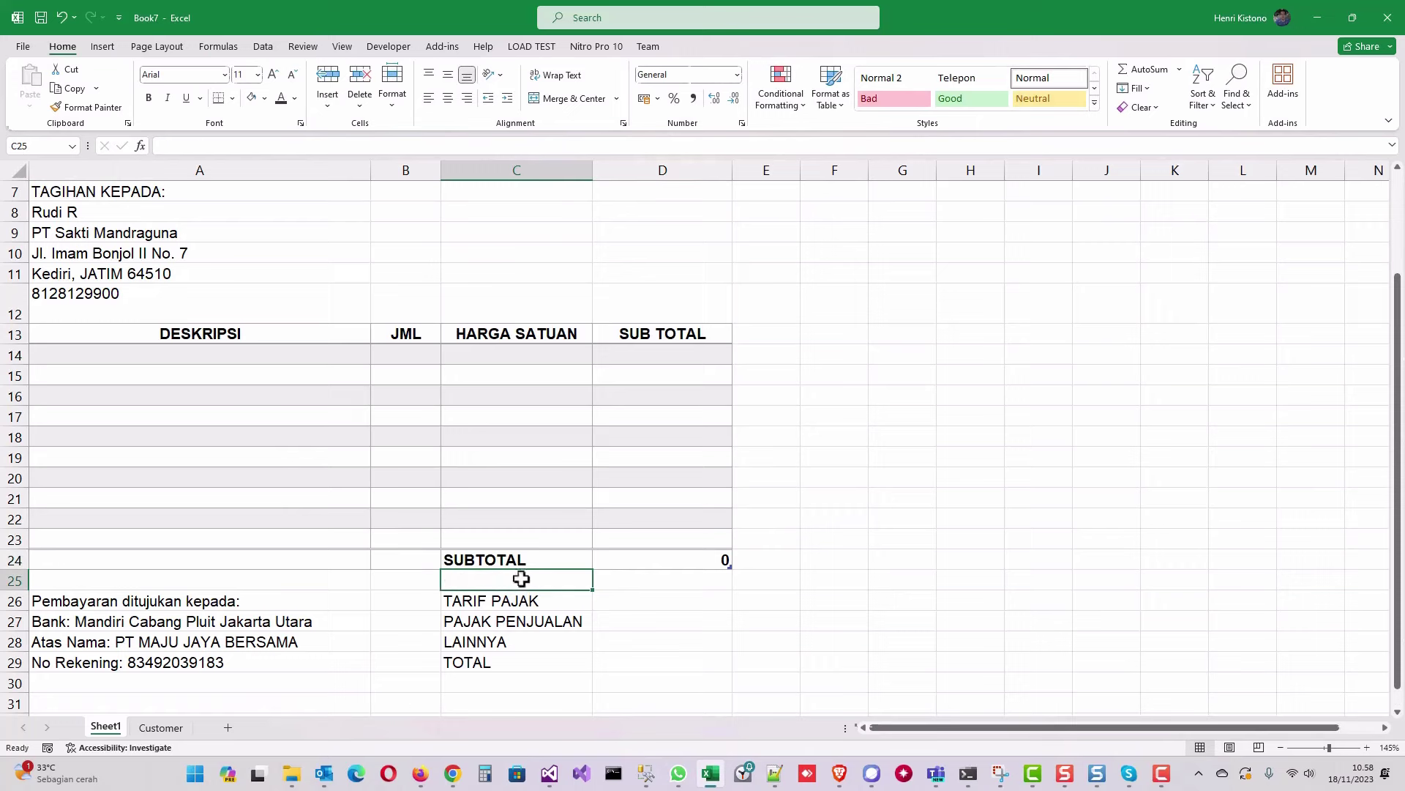
pyautogui.rightClick(13, 582)
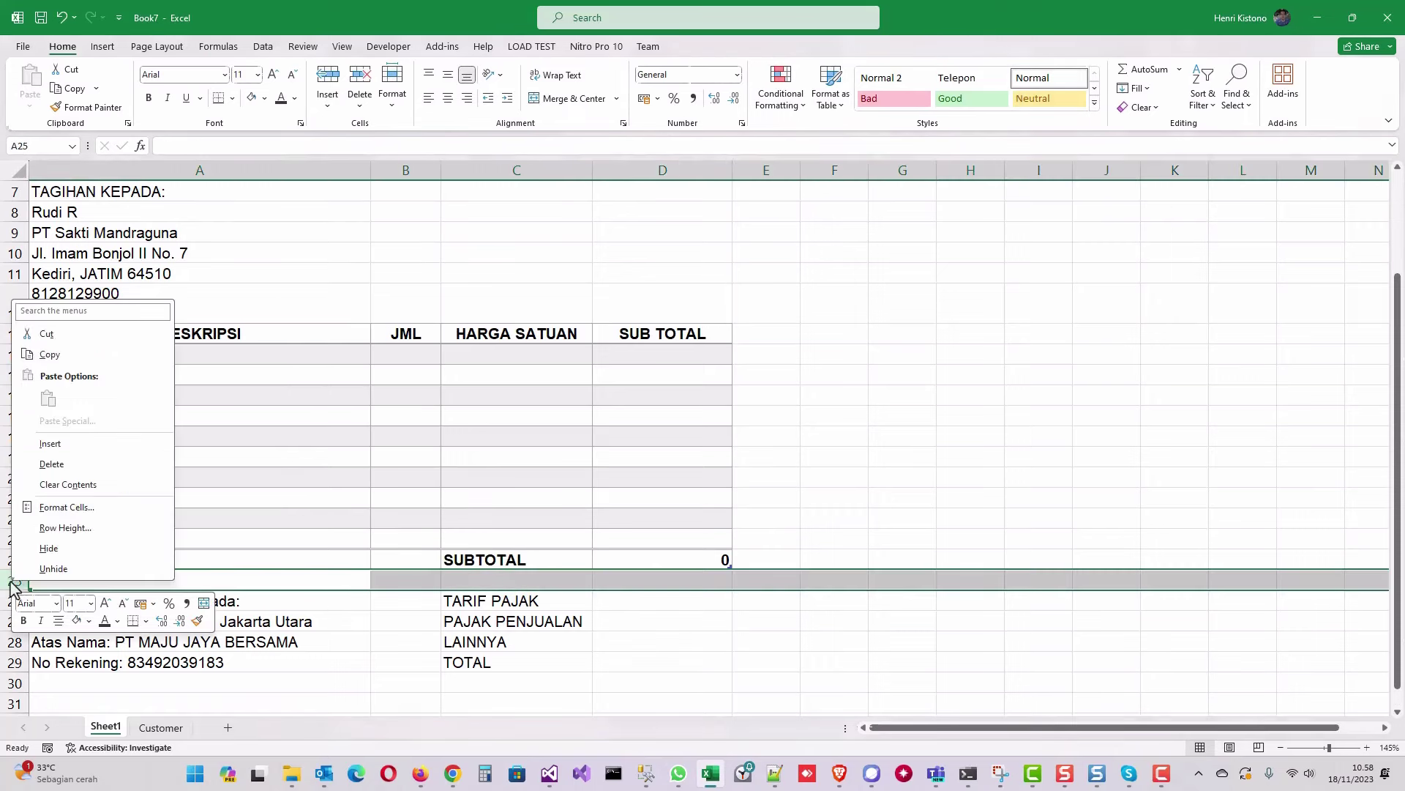
pyautogui.press('Escape')
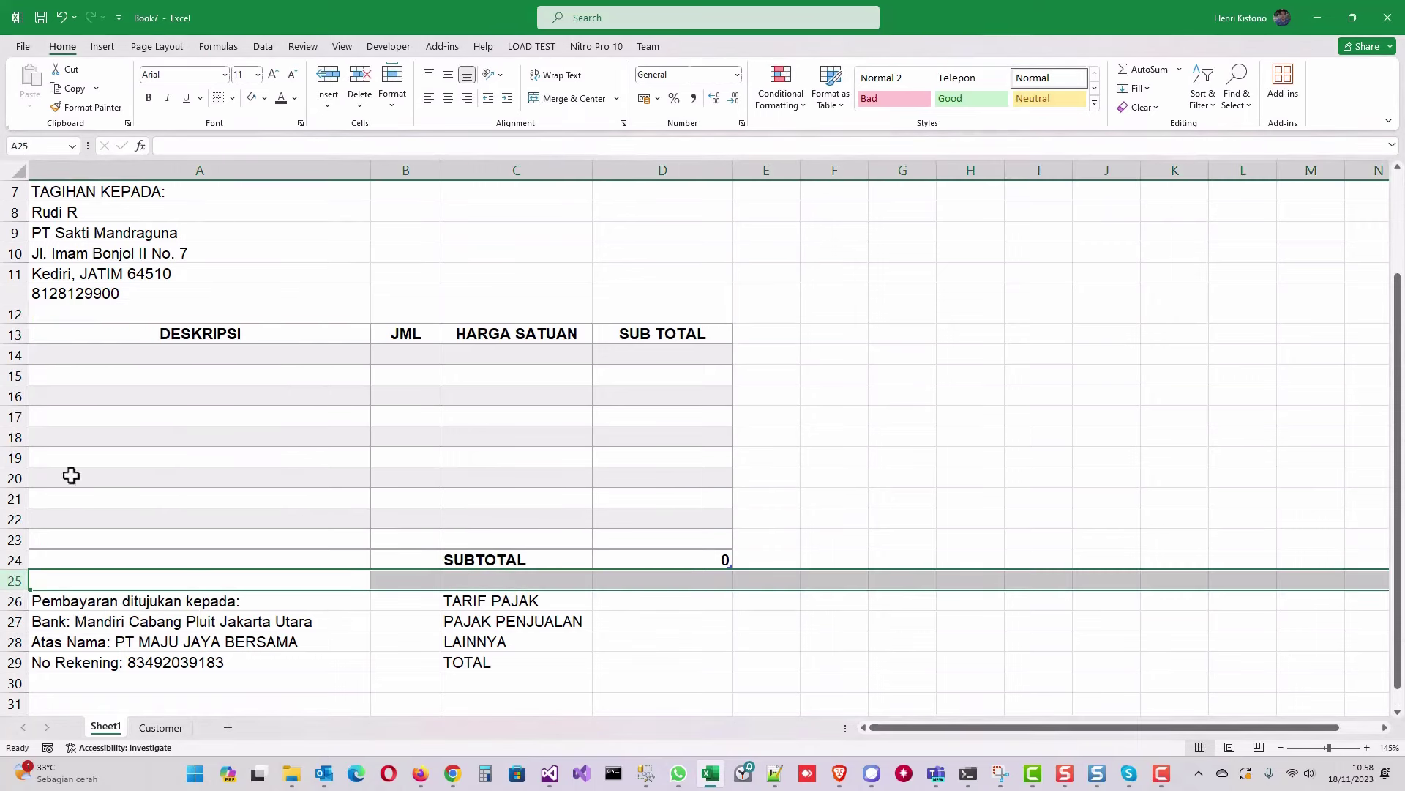
pyautogui.rightClick(20, 575)
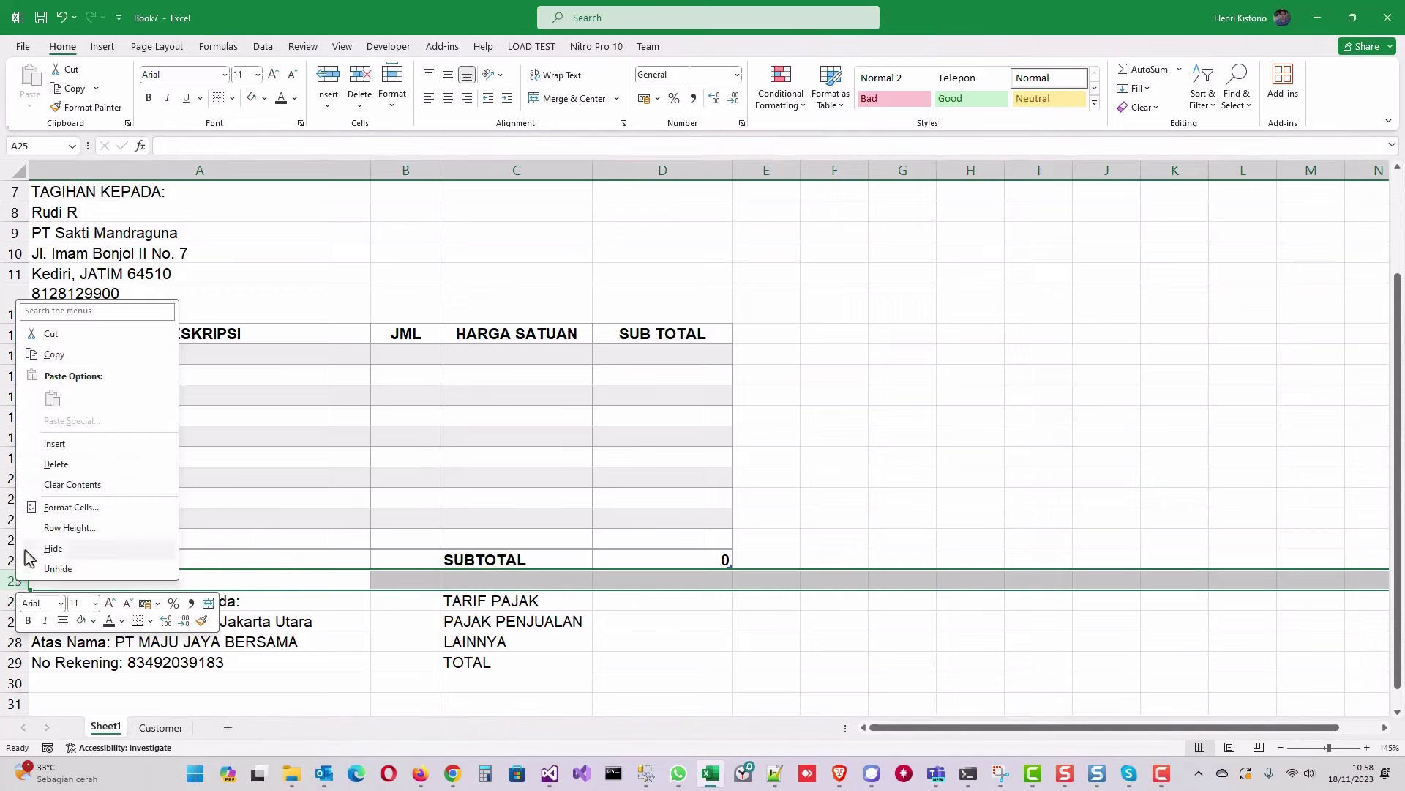
pyautogui.click(58, 466)
# Right-align the summary labels from SUBTOTAL to TOTAL in C24:C28
pyautogui.moveTo(550, 559); pyautogui.dragTo(542, 640)
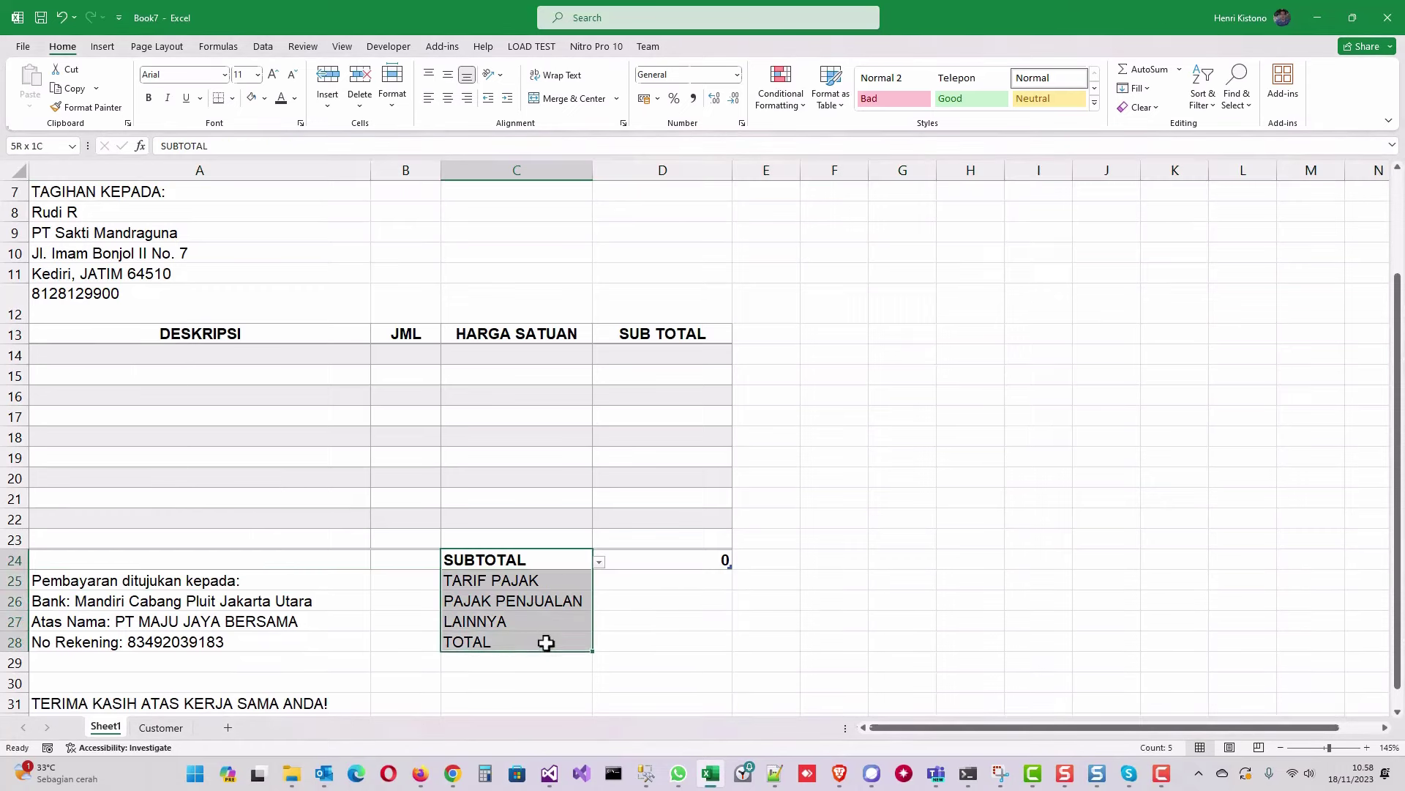
pyautogui.click(467, 98)
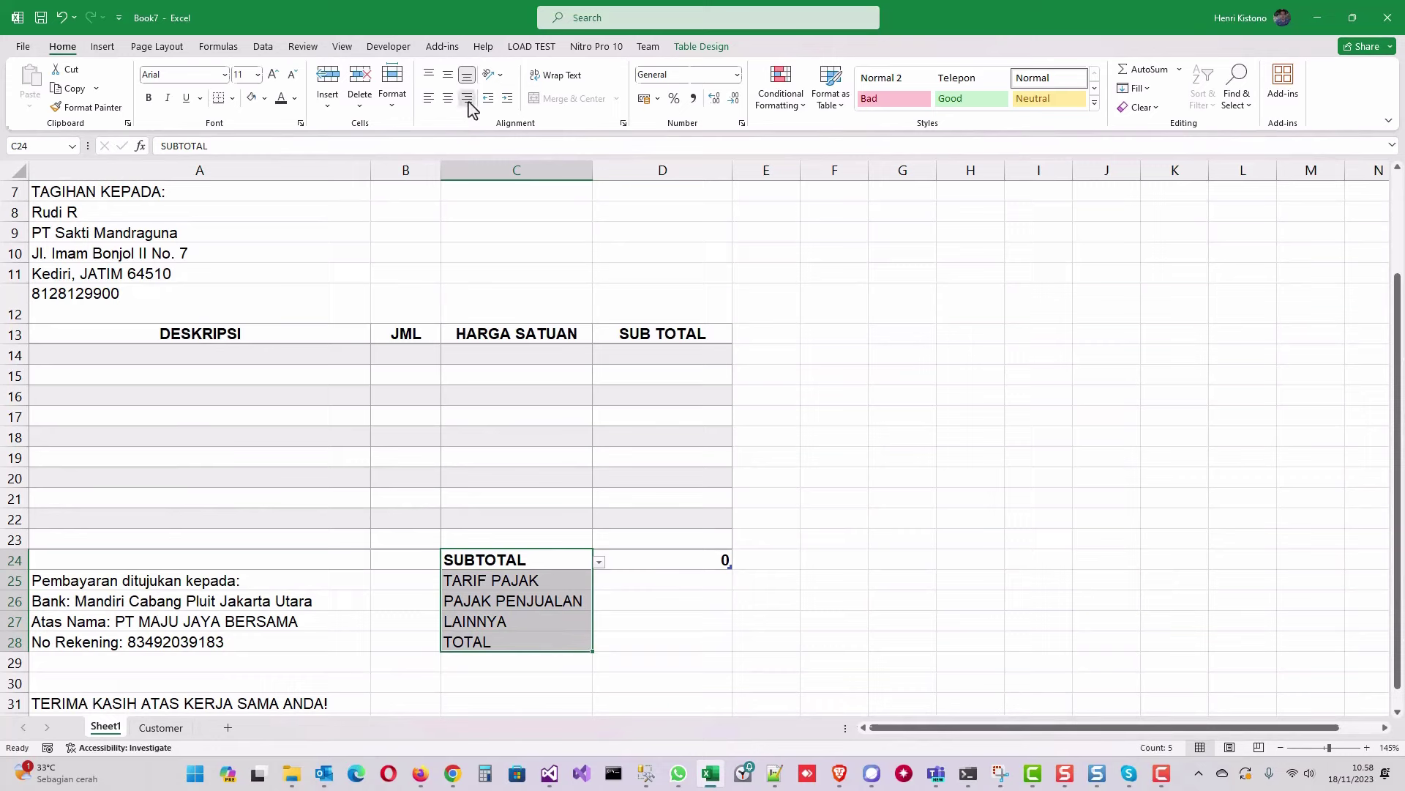
# Format the TARIF PAJAK cell D25 as a percentage and set the tax rate to 11%
pyautogui.scroll(-1, 753, 480)
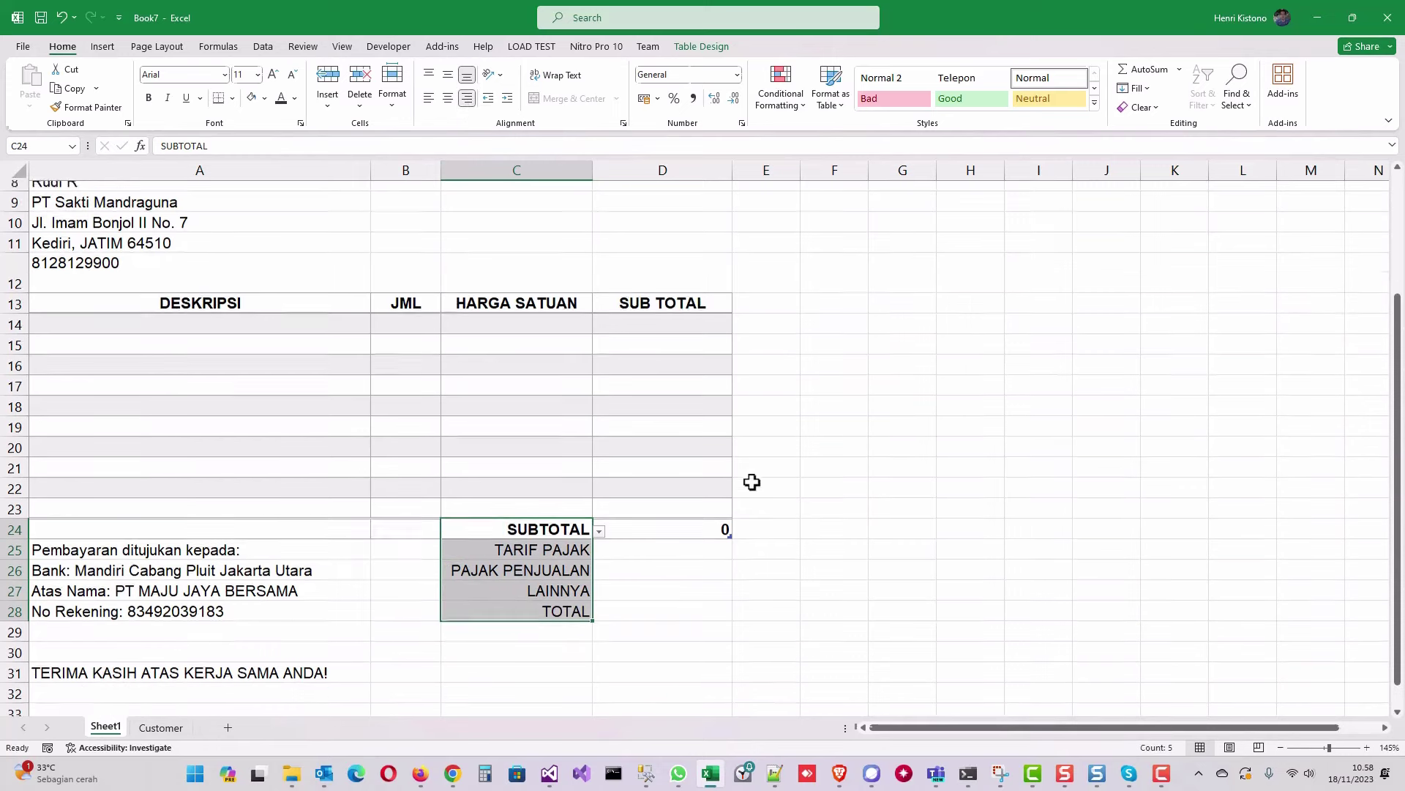
pyautogui.click(629, 518)
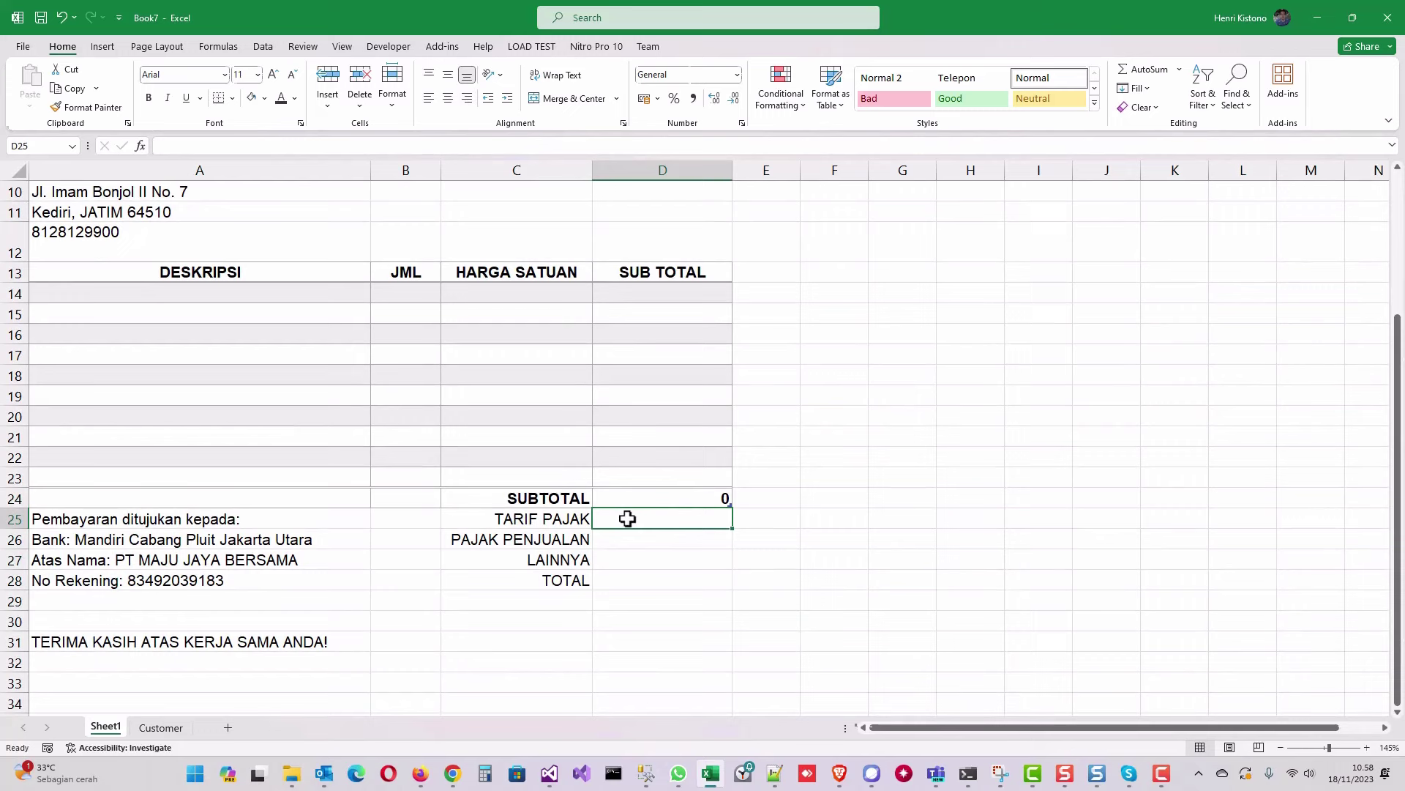
pyautogui.click(675, 101)
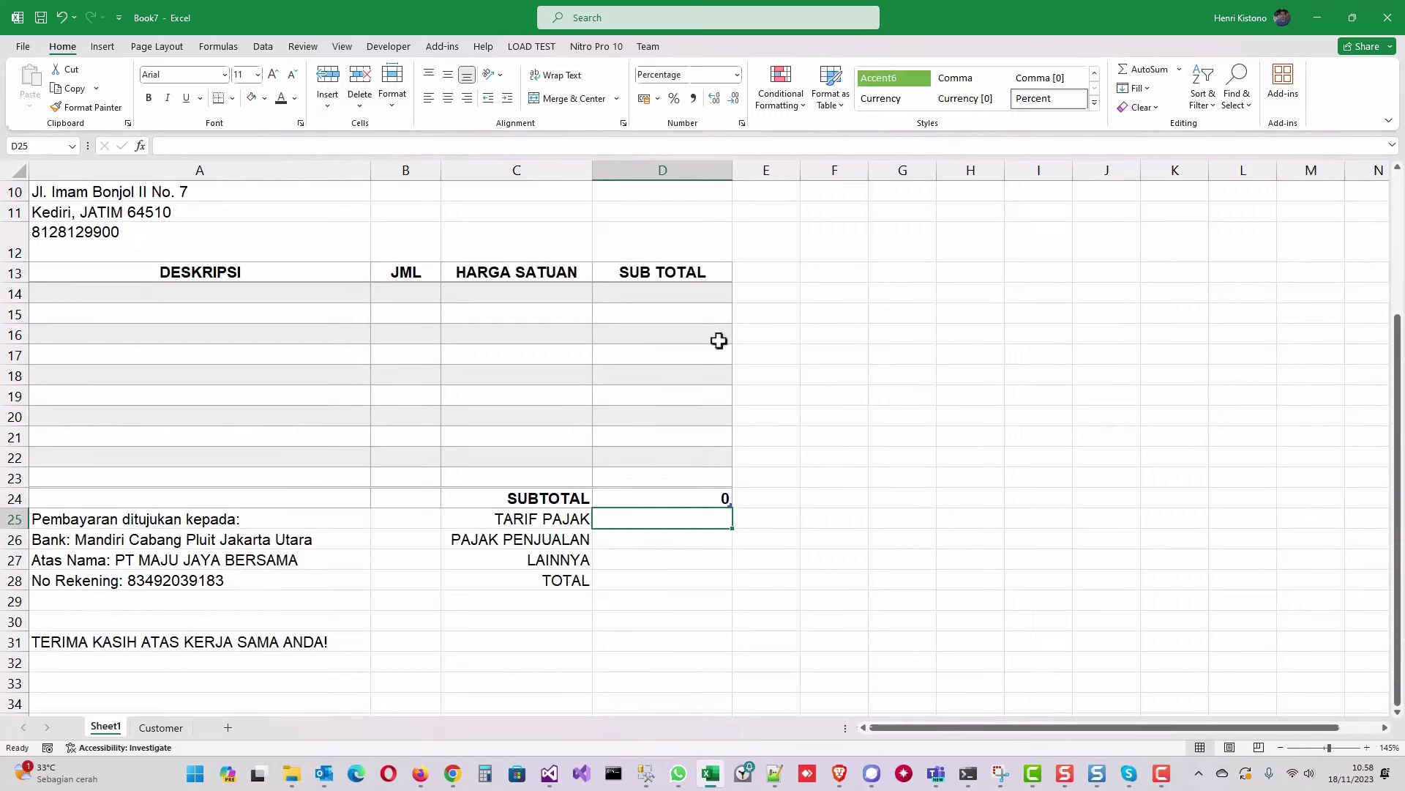
pyautogui.write('11')
pyautogui.press('Return')
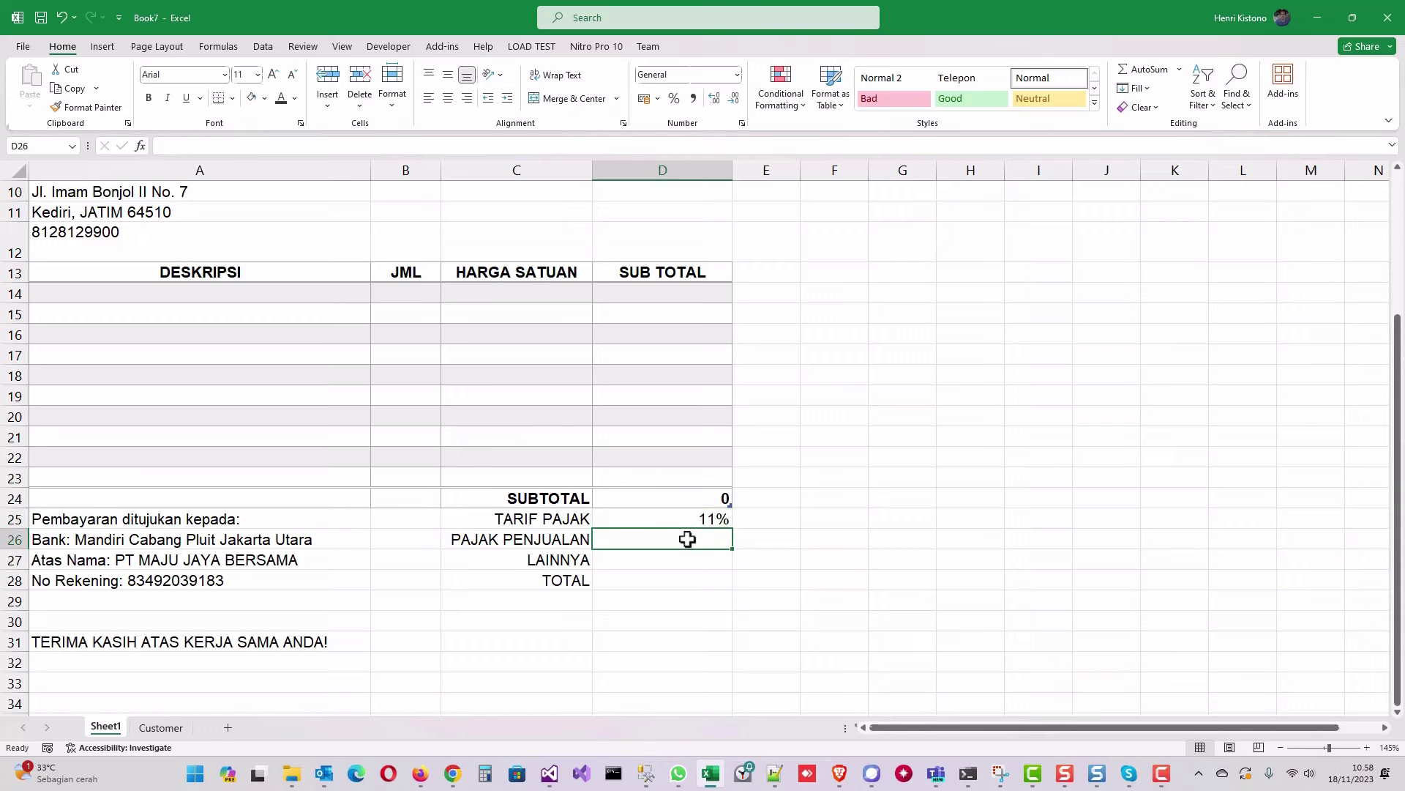
# Calculate PAJAK PENJUALAN in D26 by multiplying the table's subtotal in D24 by the tax rate in D25
pyautogui.write('=')
pyautogui.click(672, 501)
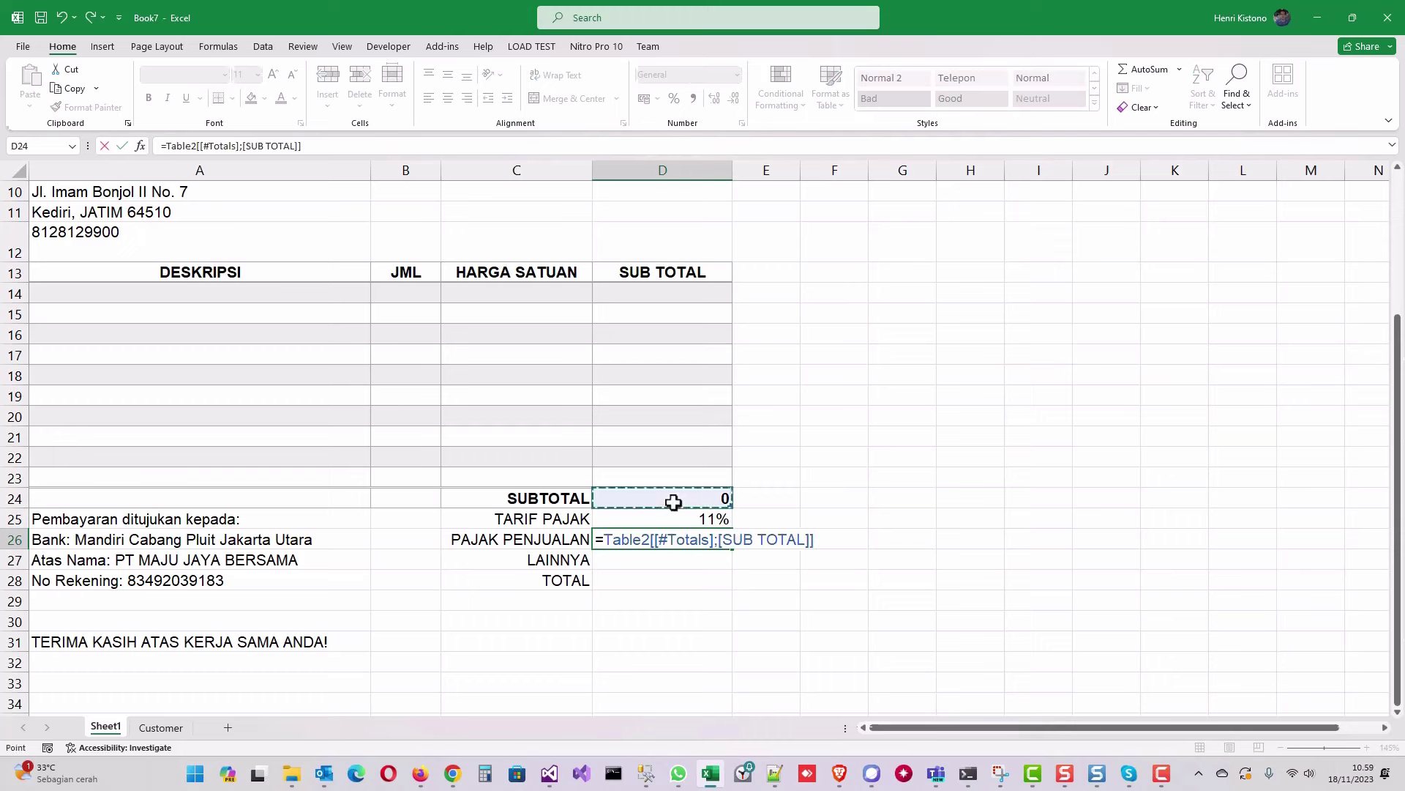
pyautogui.write('*')
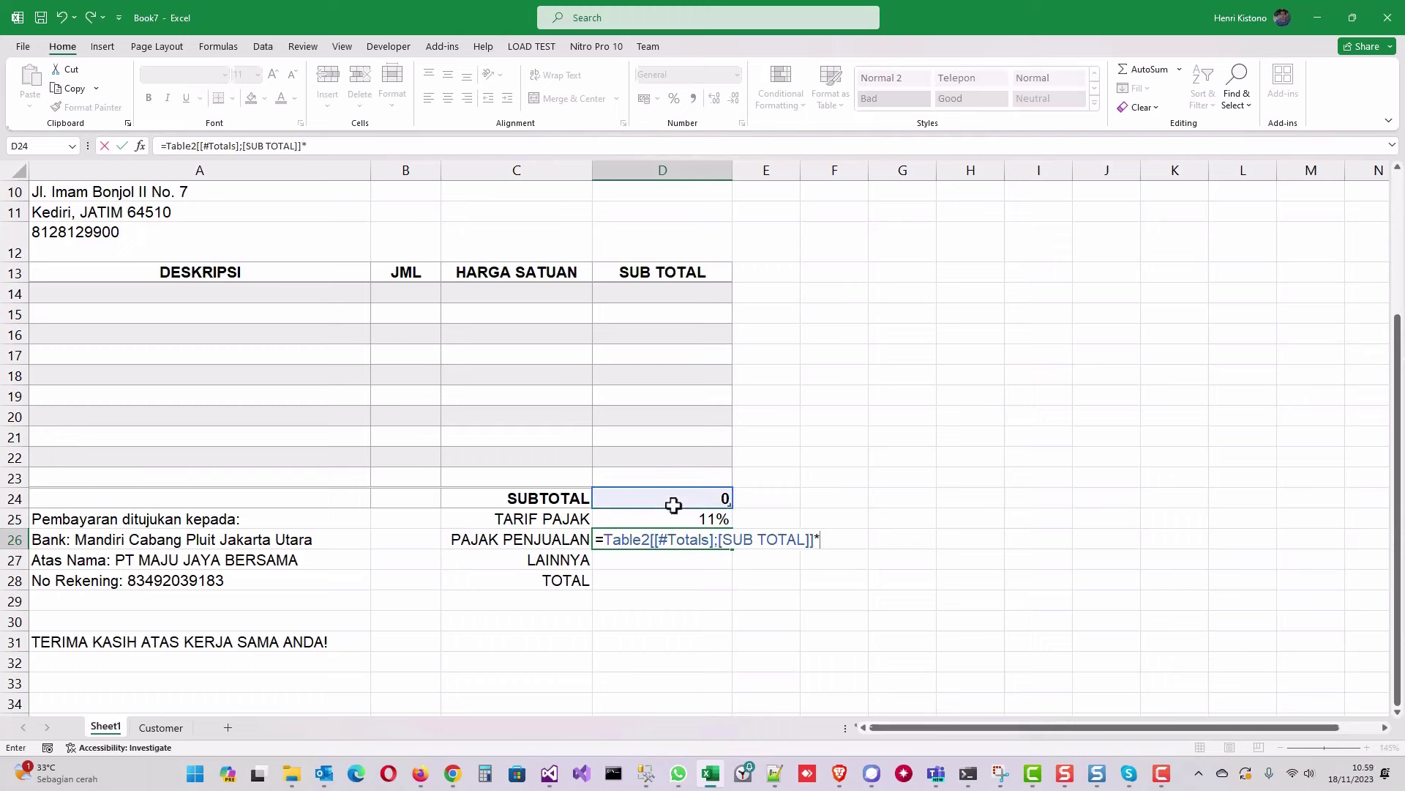
pyautogui.click(669, 519)
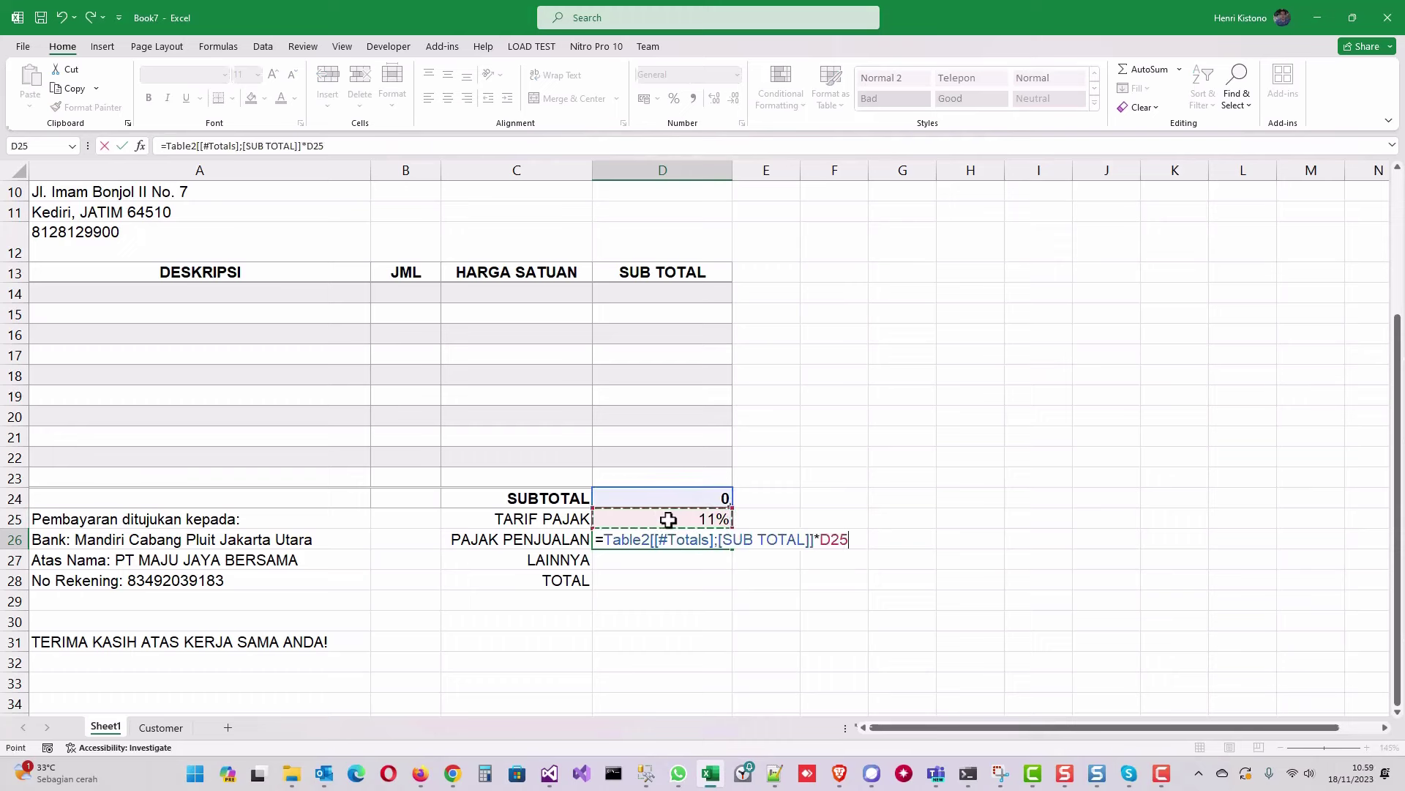
pyautogui.press('Return')
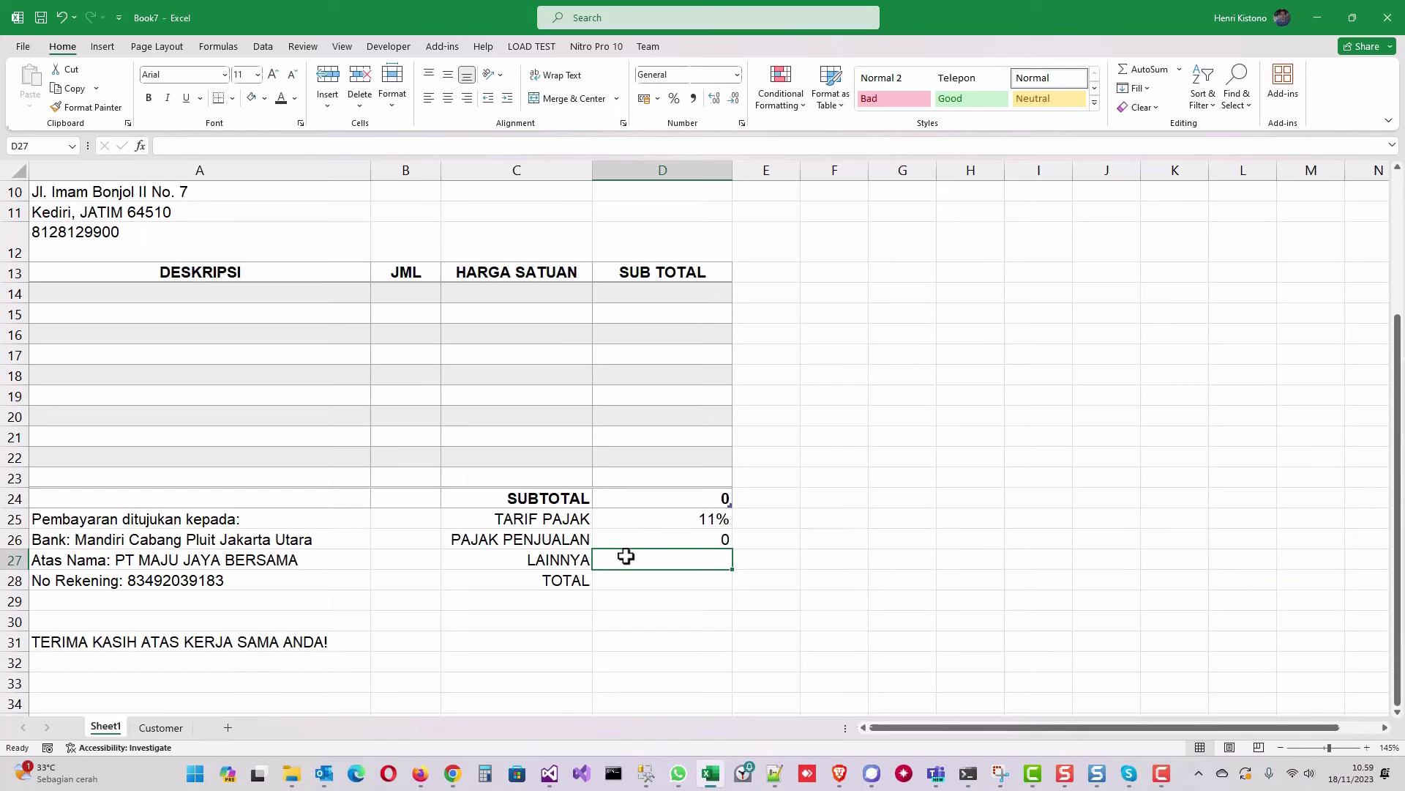
# Calculate TOTAL in D28 by adding the table's subtotal in D24, the sales tax in D26 and LAINNYA in D27
pyautogui.click(565, 578)
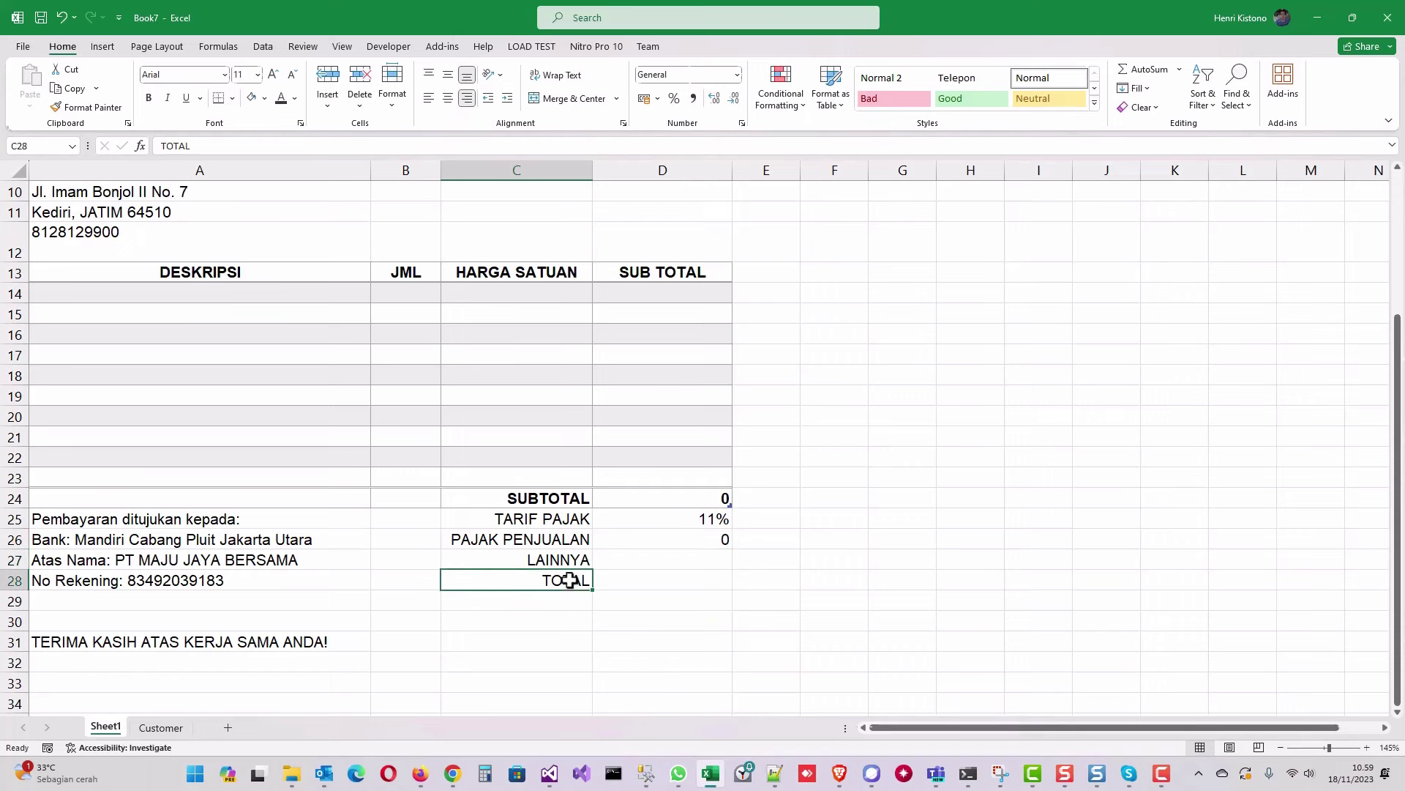
pyautogui.click(626, 576)
pyautogui.write('=')
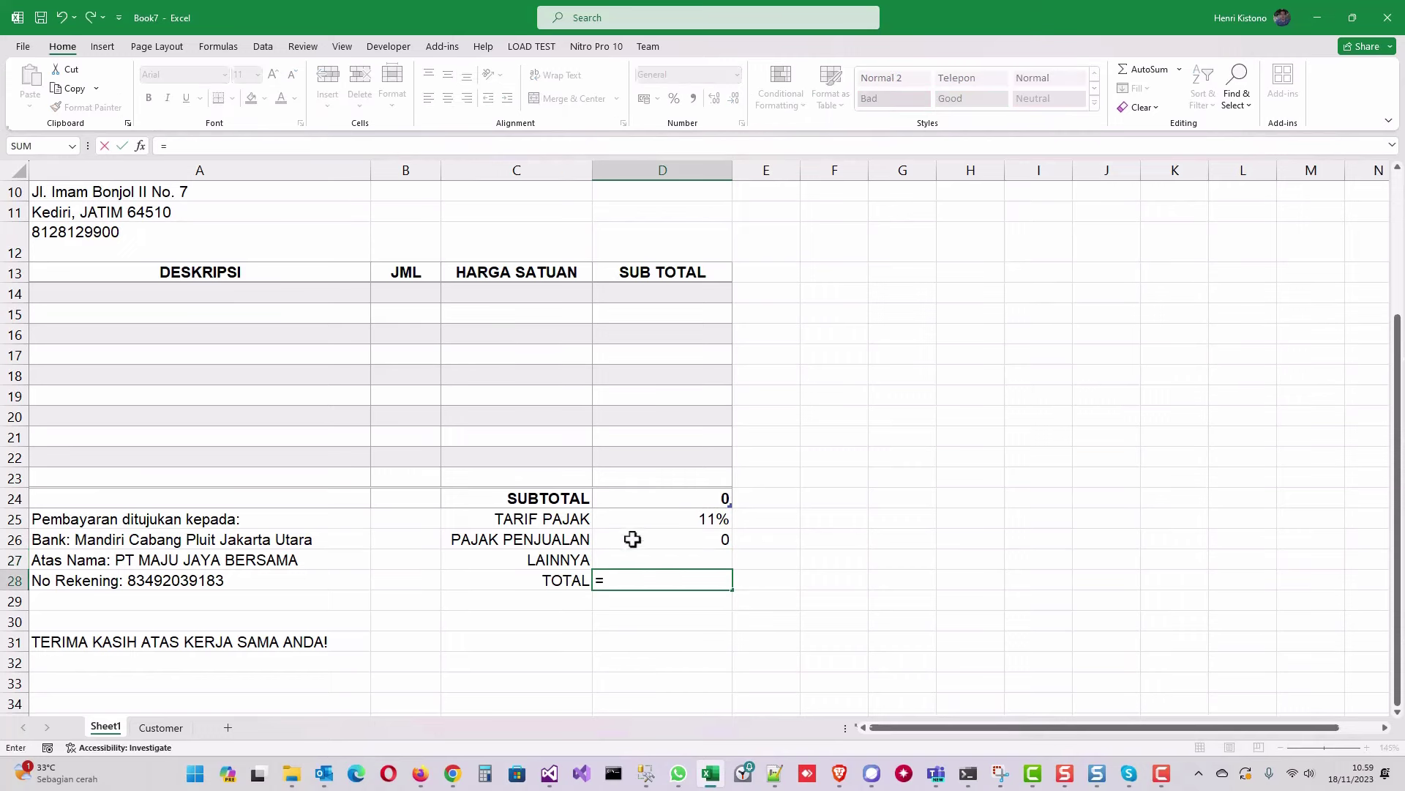
pyautogui.click(644, 496)
pyautogui.write('+')
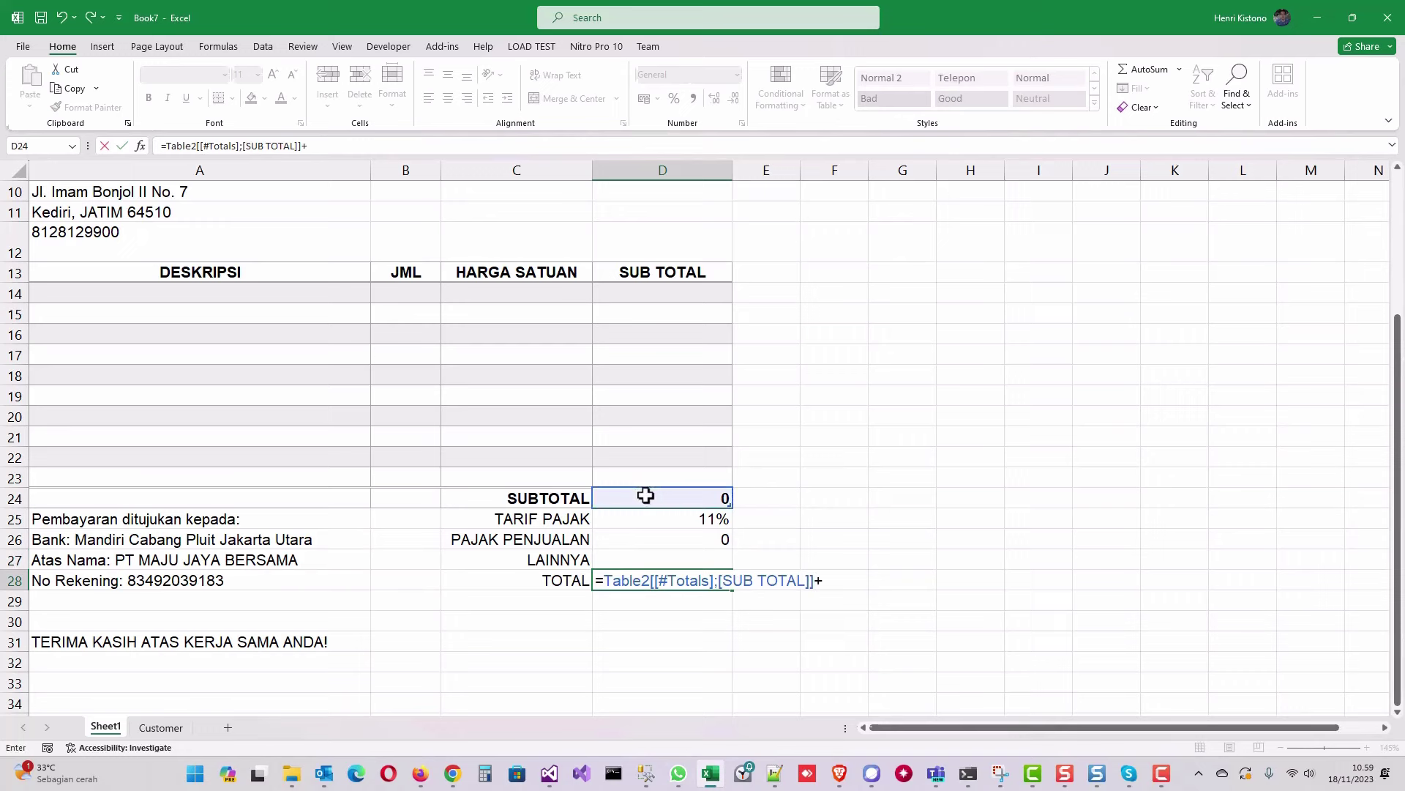
pyautogui.click(644, 541)
pyautogui.write('+')
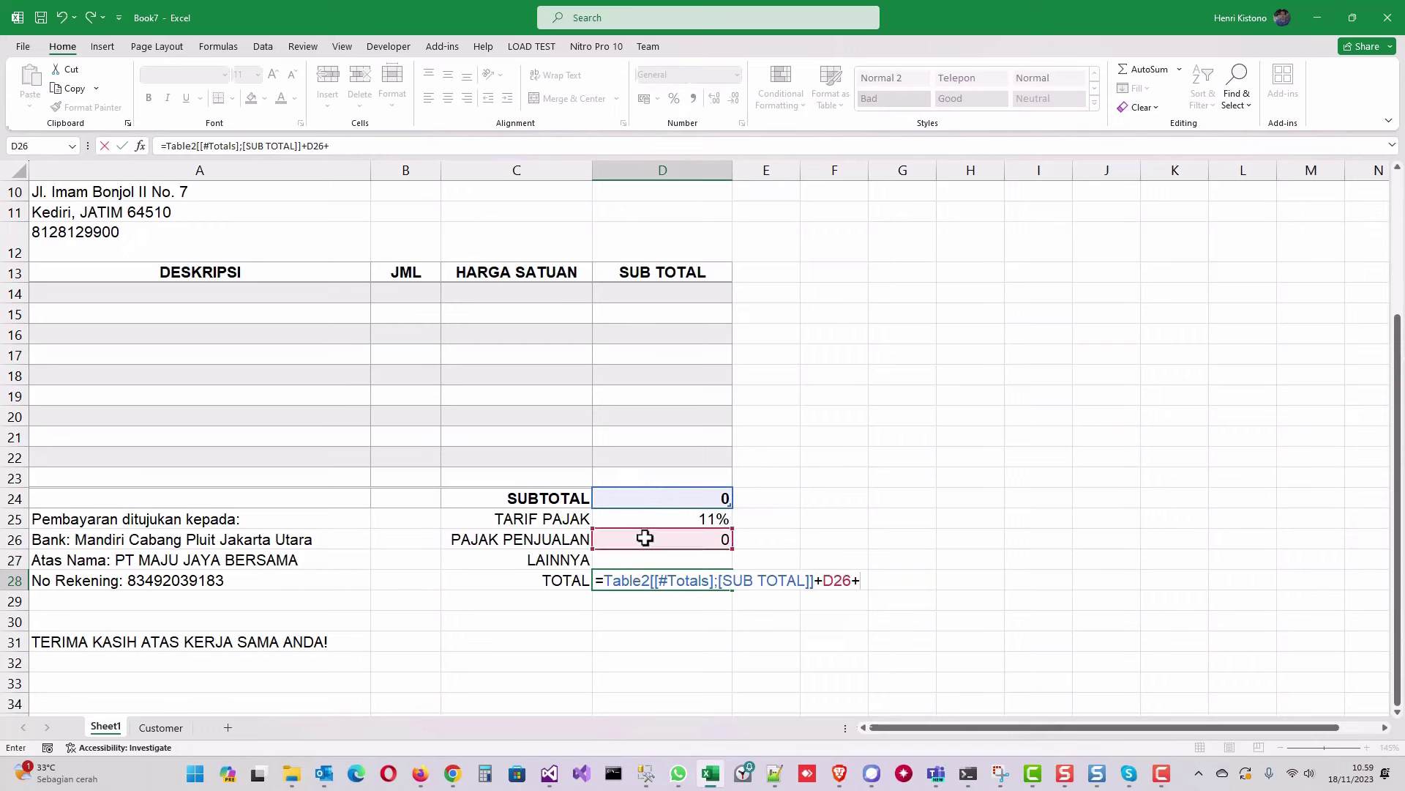
pyautogui.click(650, 556)
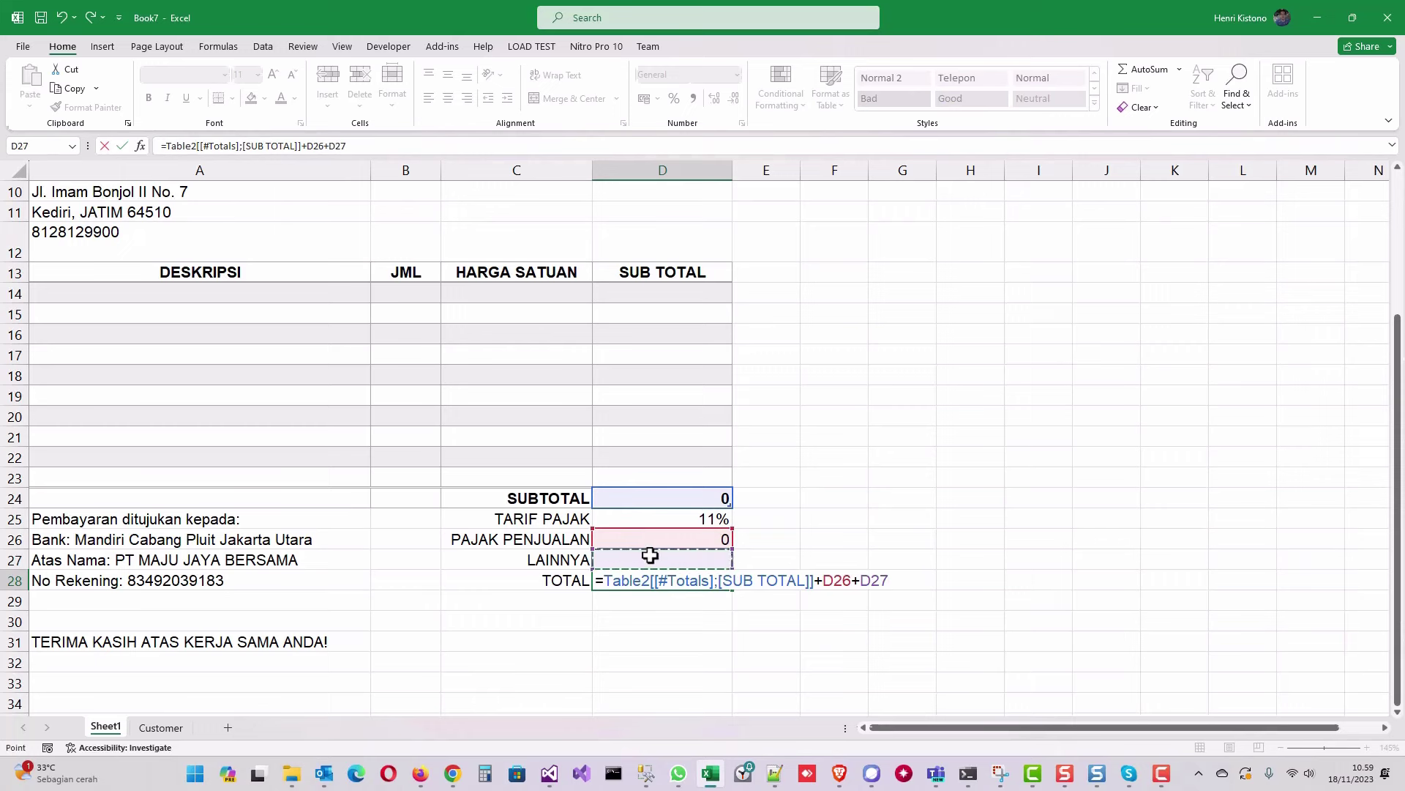
pyautogui.press('Return')
pyautogui.press('Up')
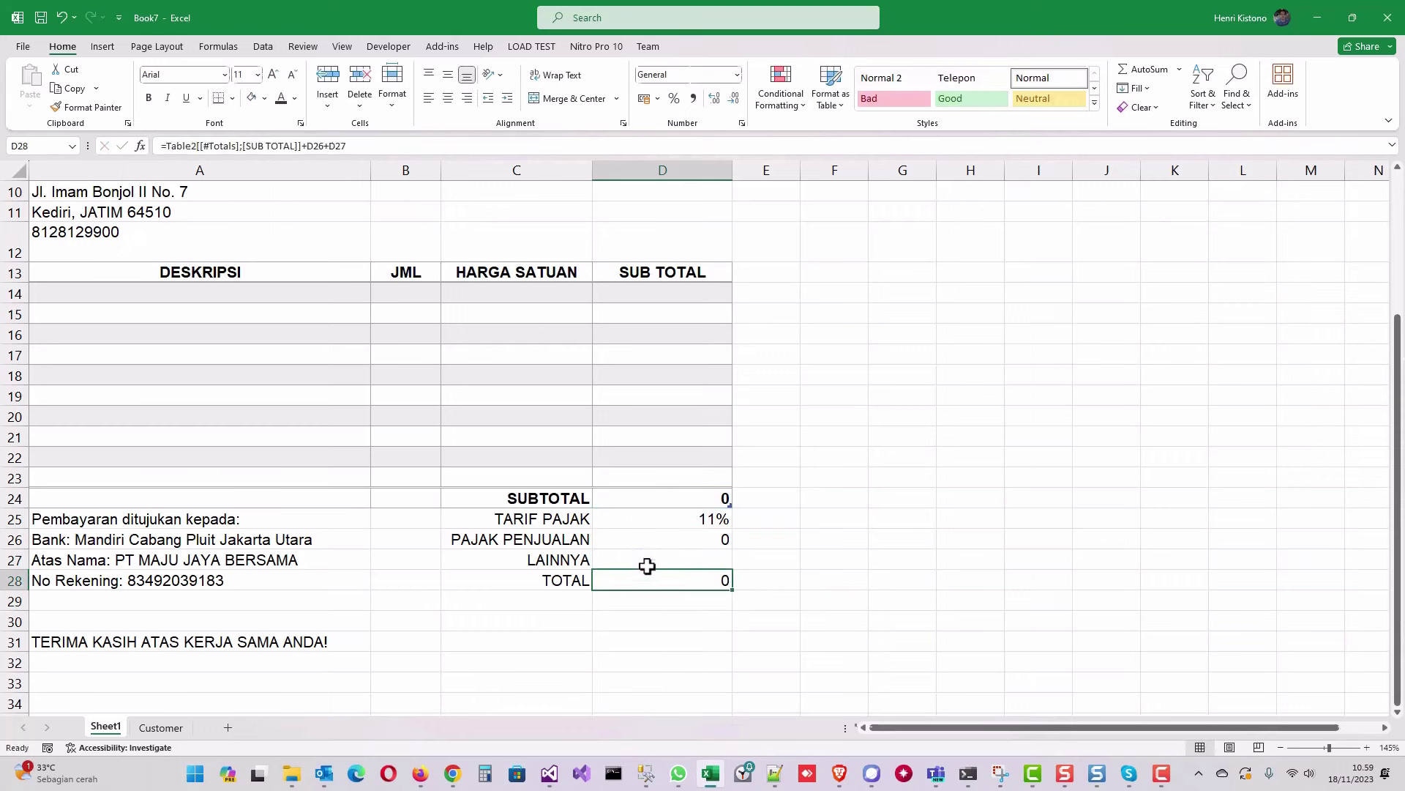
# Merge and center the TERIMA KASIH ATAS KERJA SAMA ANDA! line across A31:D31
pyautogui.moveTo(351, 640); pyautogui.dragTo(633, 640)
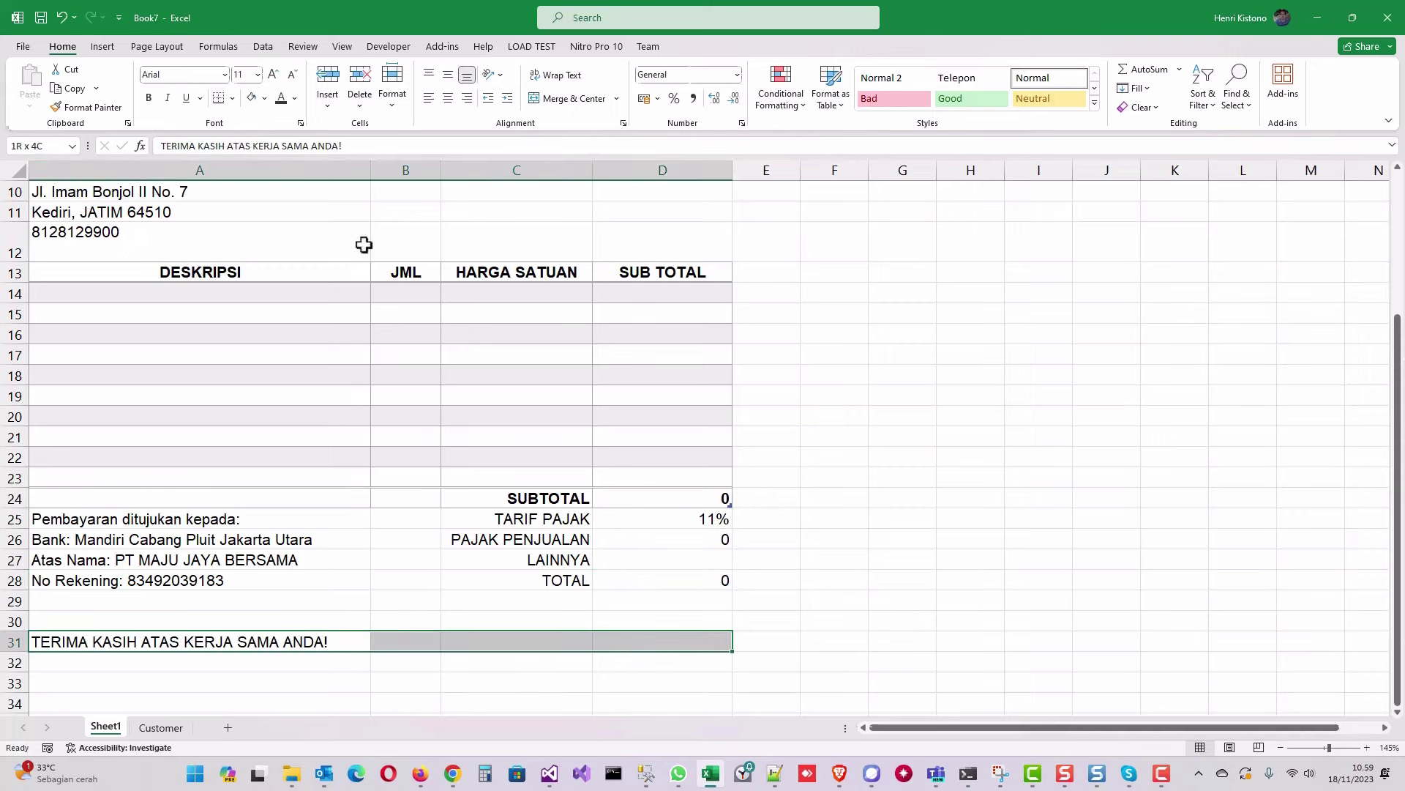
pyautogui.click(562, 102)
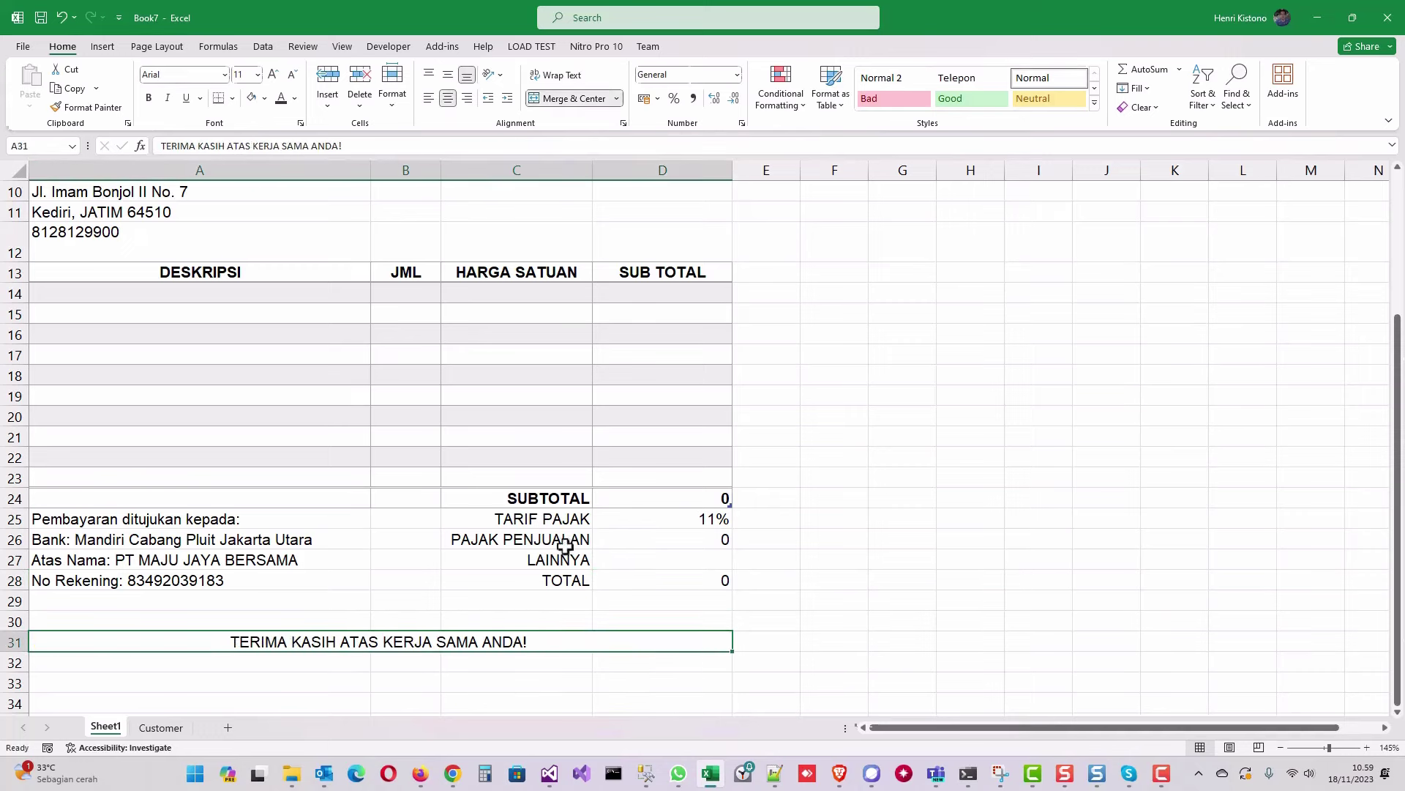
# Fill the first item row with description iPhone 15 Pro, JML 6 and HARGA SATUAN 19000000
pyautogui.scroll(3, 597, 565)
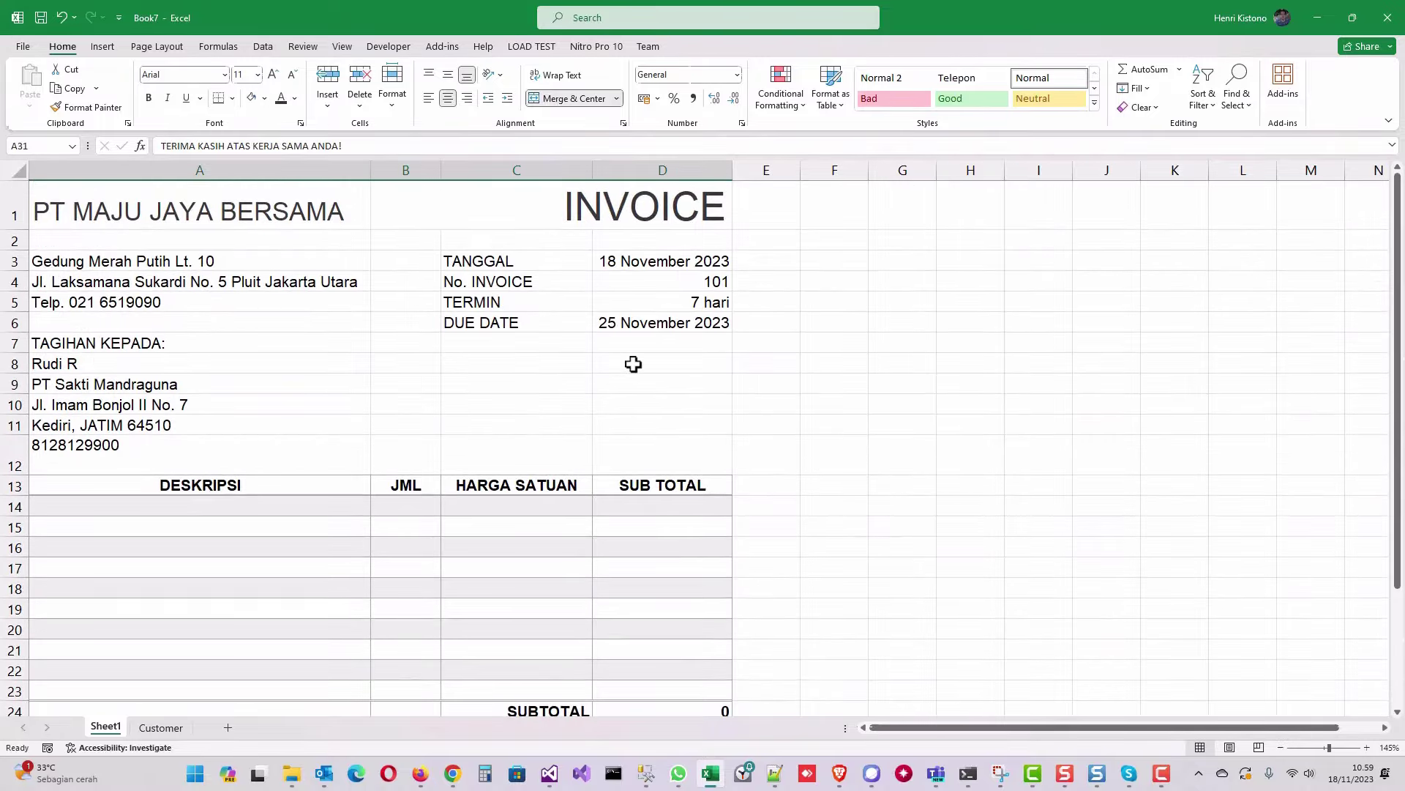
pyautogui.scroll(-1, 634, 364)
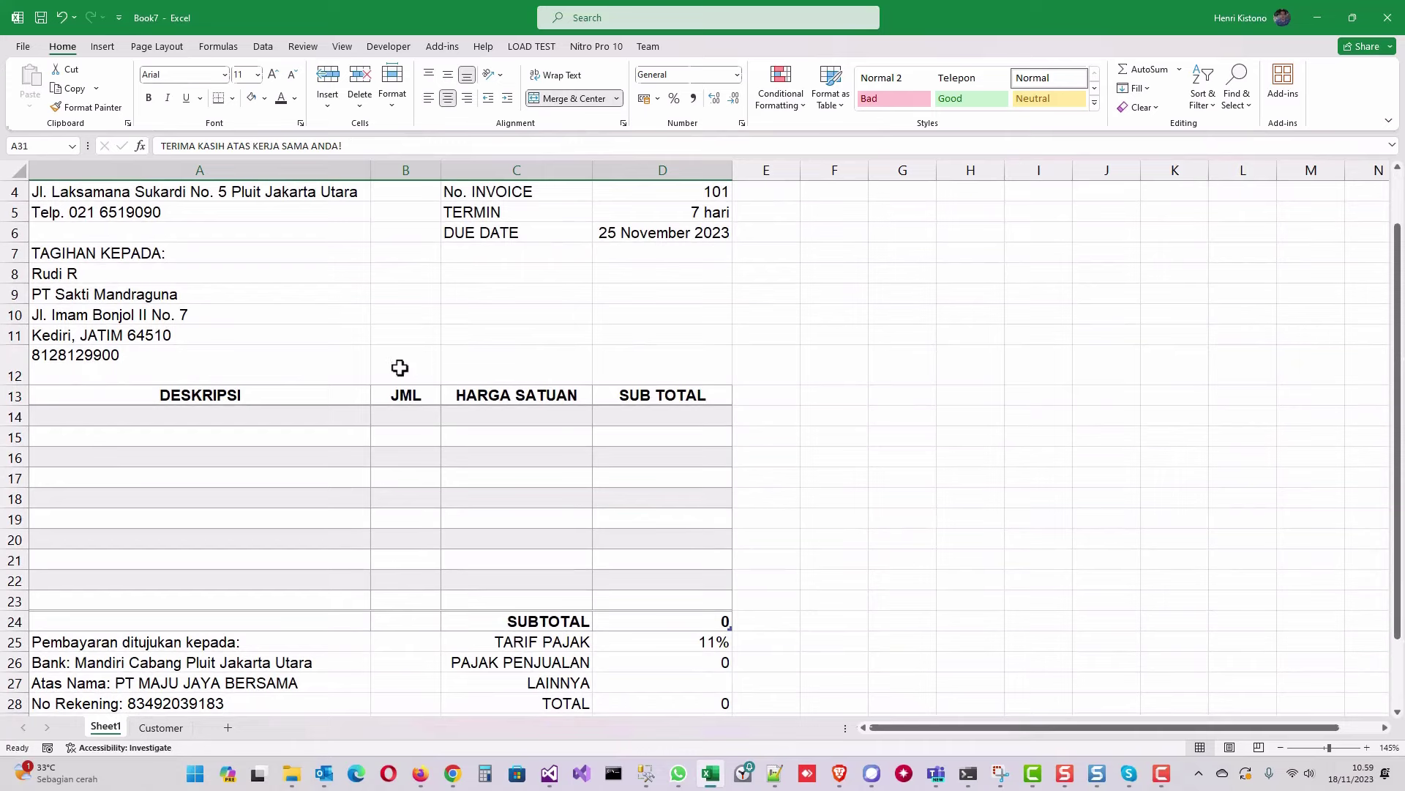
pyautogui.scroll(1, 366, 381)
pyautogui.scroll(-2, 308, 399)
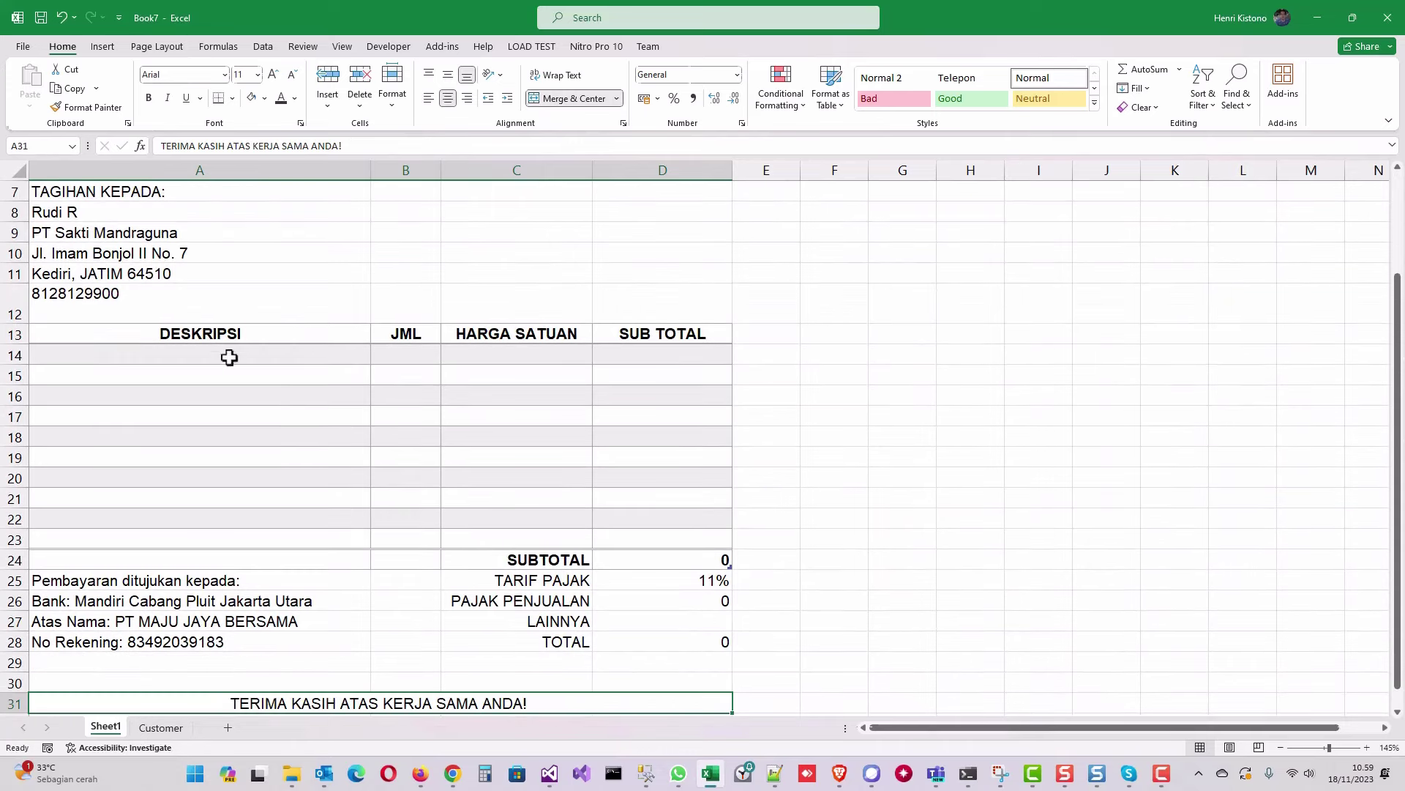
pyautogui.click(188, 351)
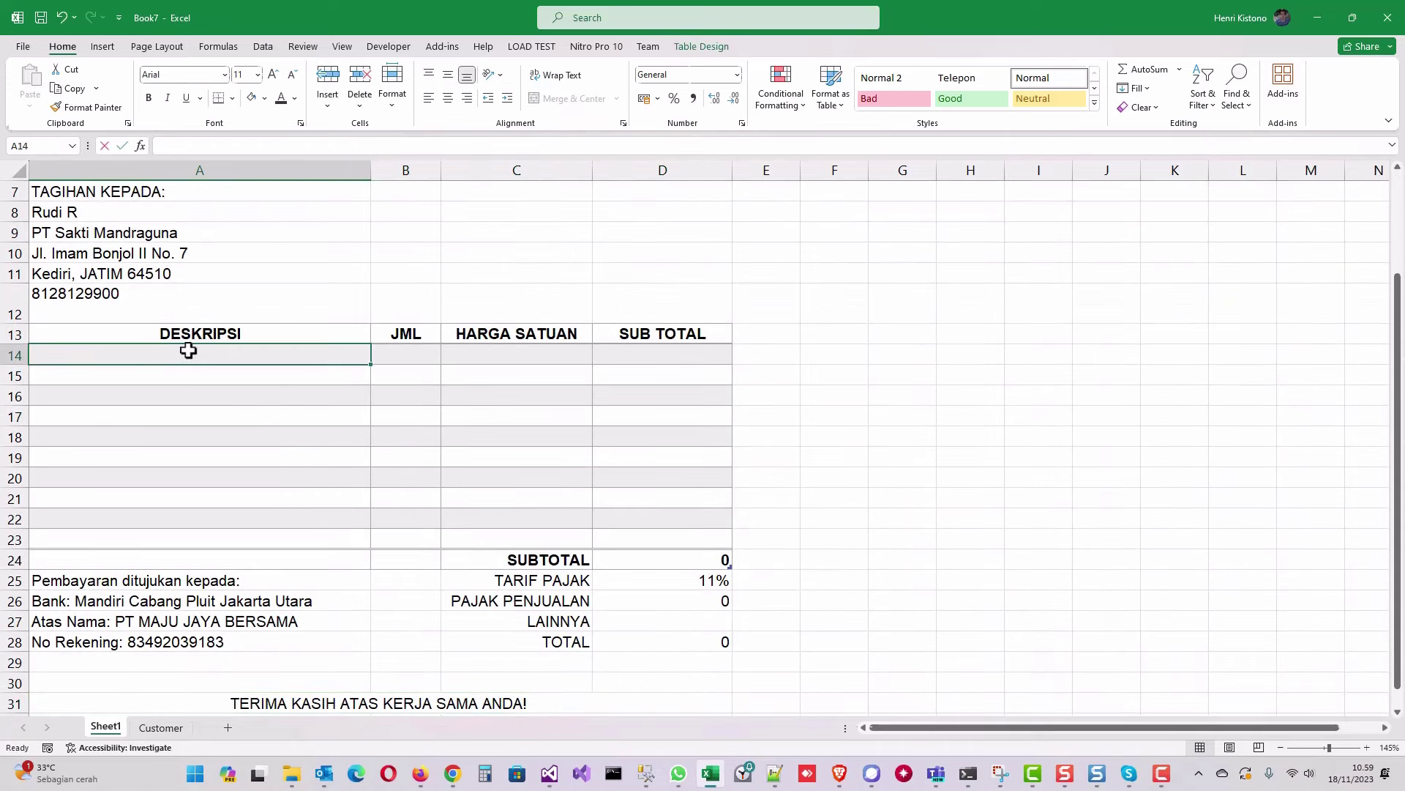
pyautogui.write('iPhone 15 Pro')
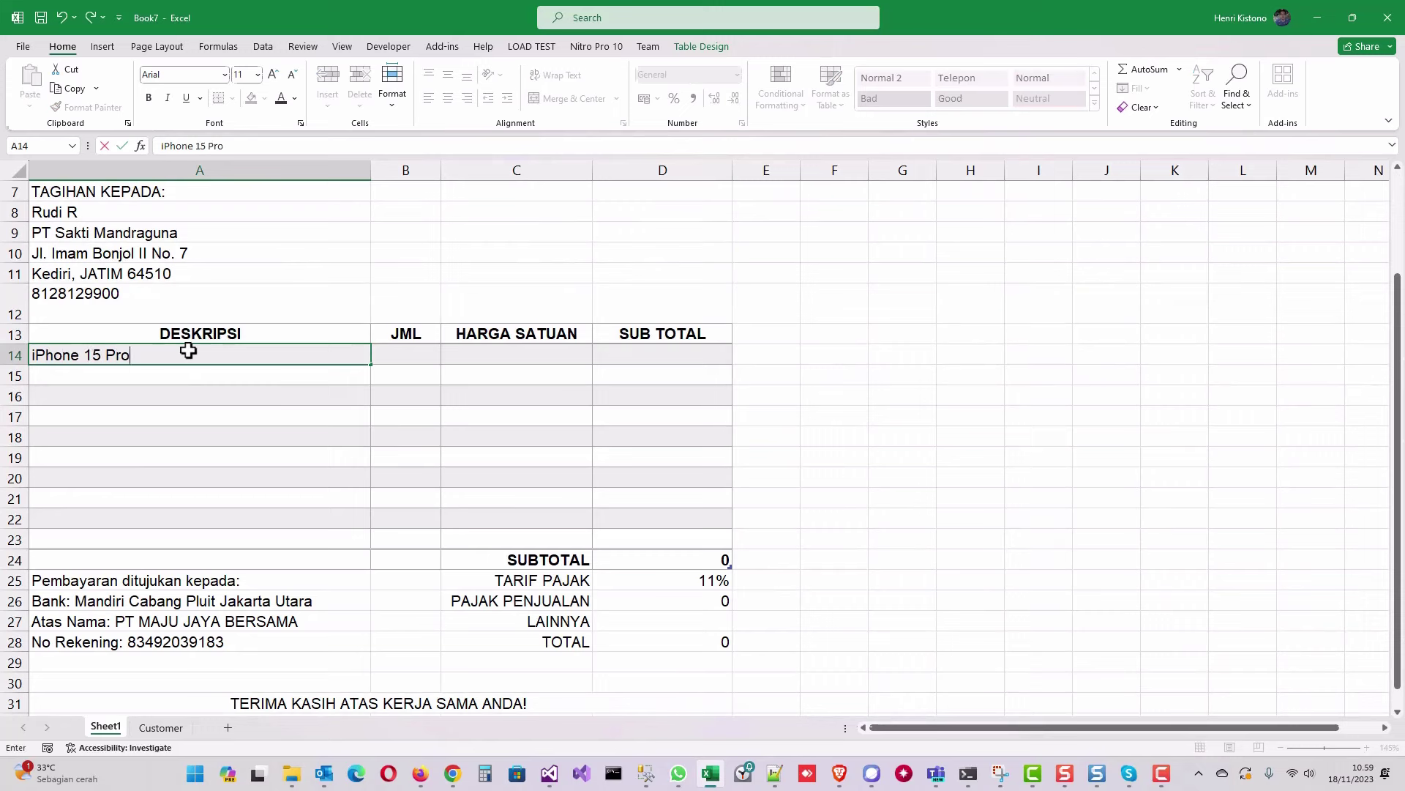
pyautogui.press('Tab')
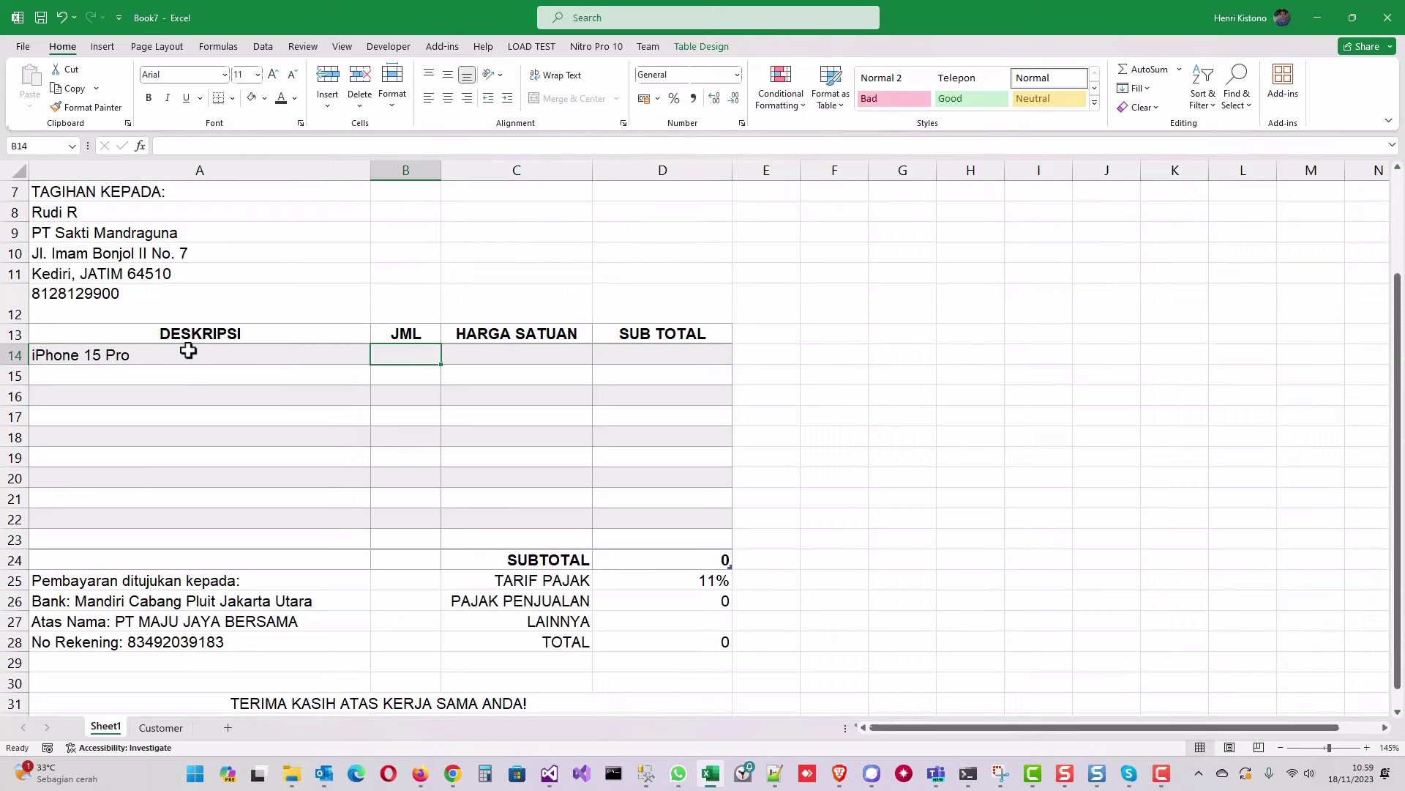
pyautogui.write('6')
pyautogui.press('Tab')
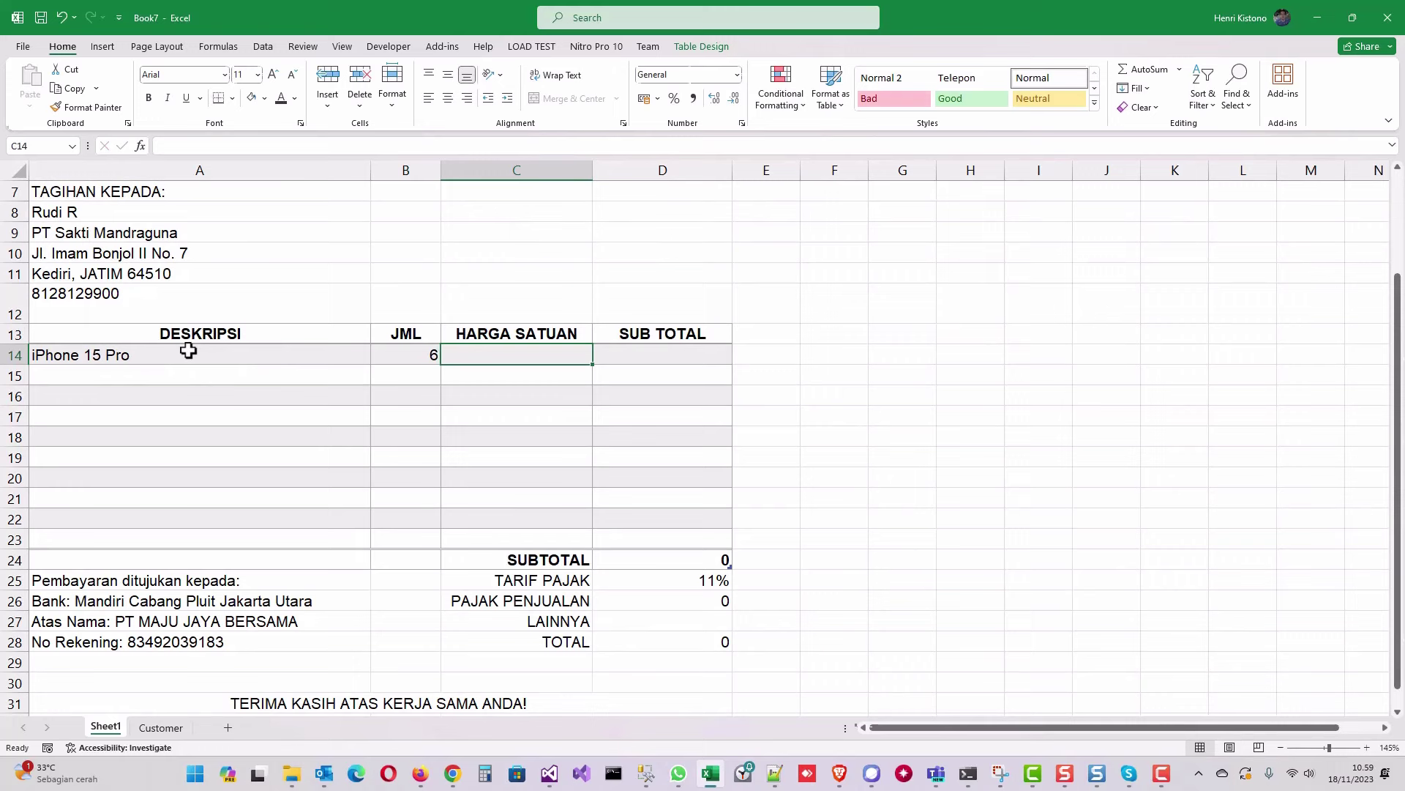
pyautogui.write('19000000')
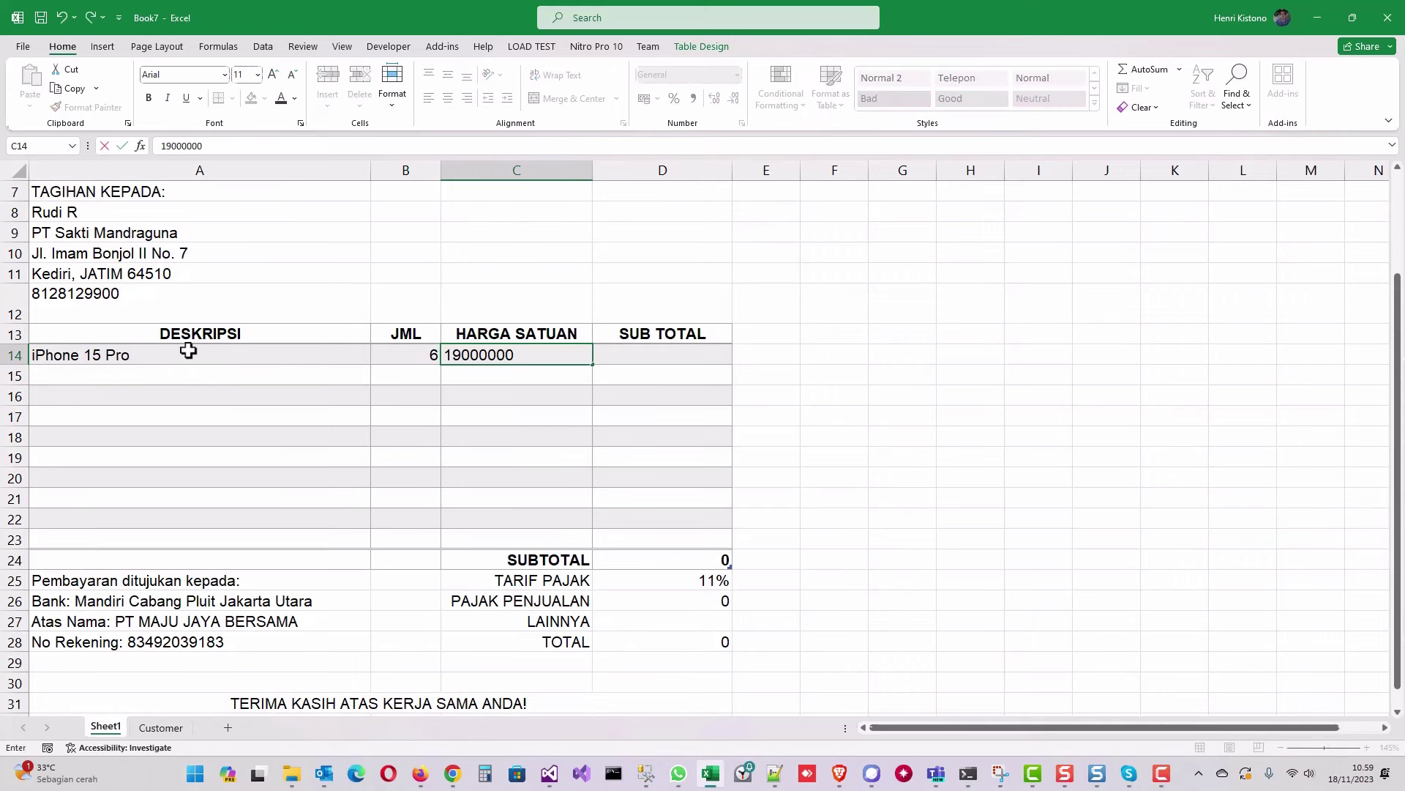
pyautogui.press('Tab')
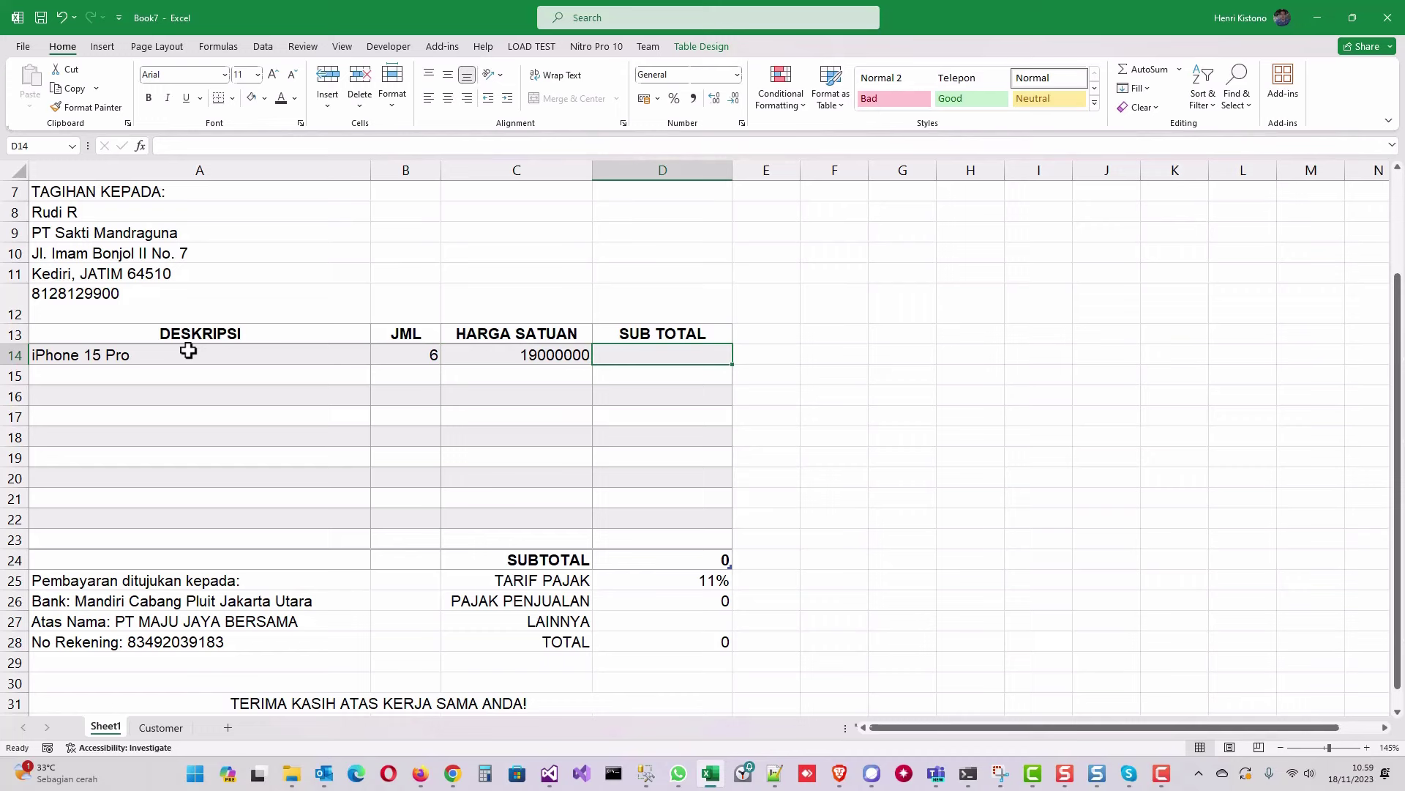
# Calculate SUB TOTAL in D14 by multiplying the row's JML by its HARGA SATUAN and fill the table column
pyautogui.write('=')
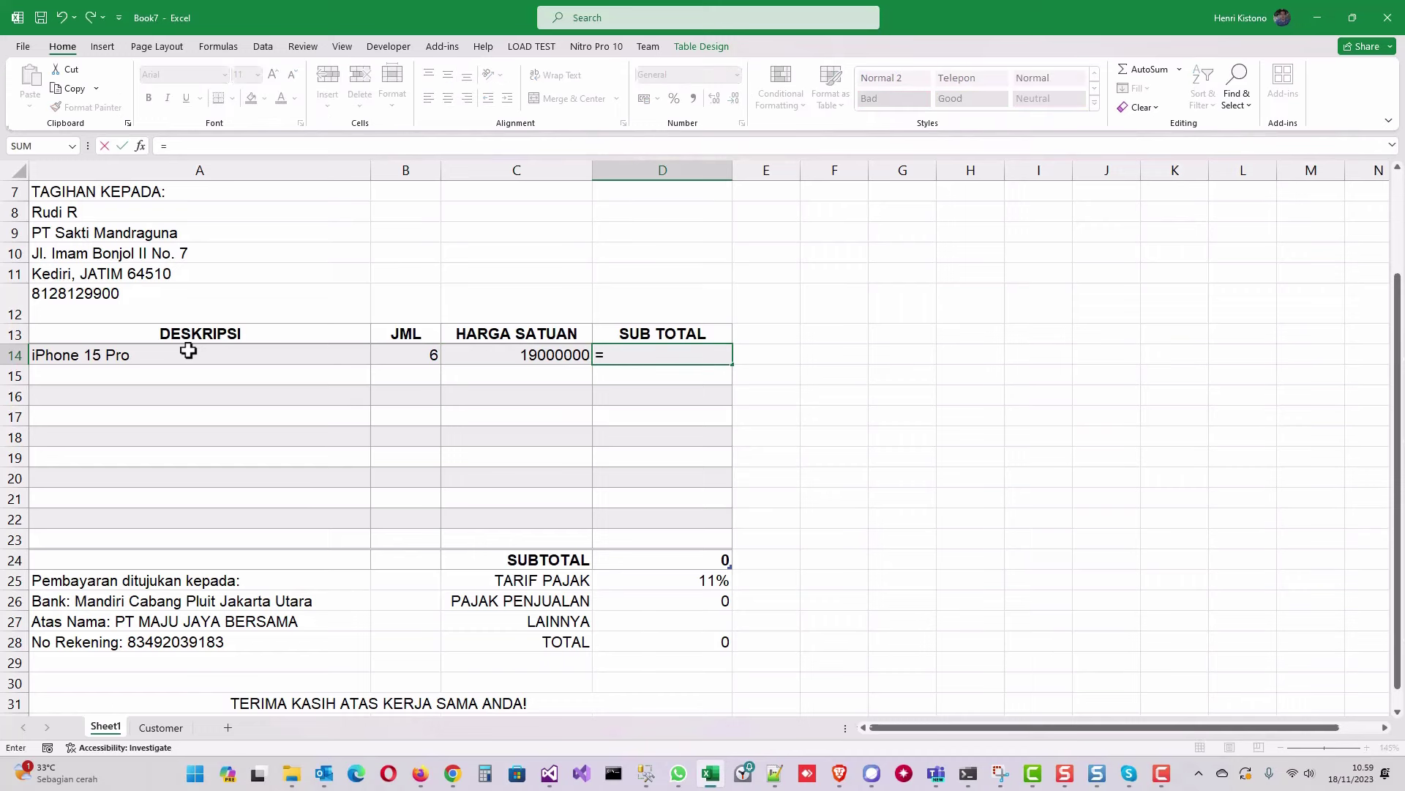
pyautogui.click(403, 354)
pyautogui.write('*')
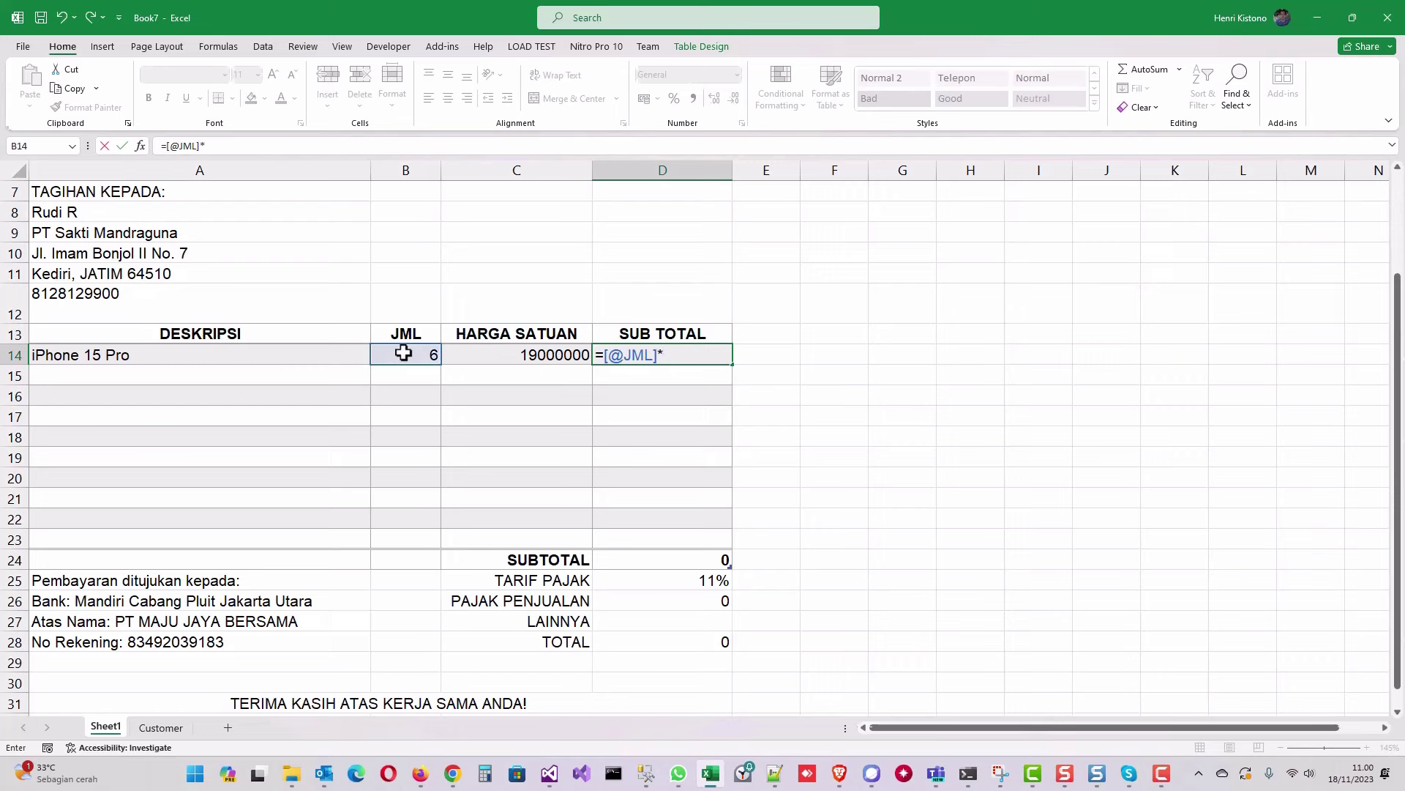
pyautogui.click(481, 353)
pyautogui.press('Return')
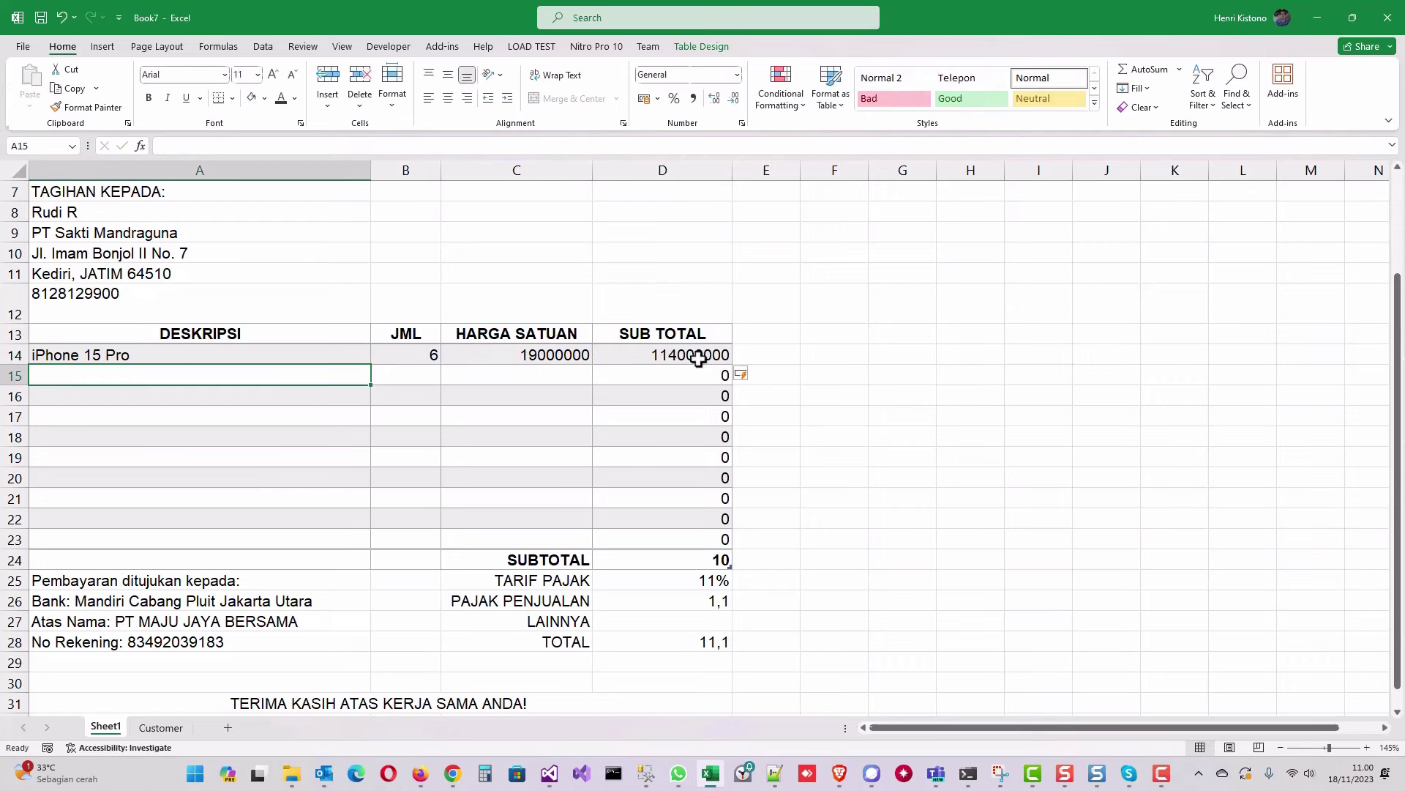
# Set the SUB TOTAL column's total in D24 to use the Sum function
pyautogui.click(692, 567)
pyautogui.click(739, 562)
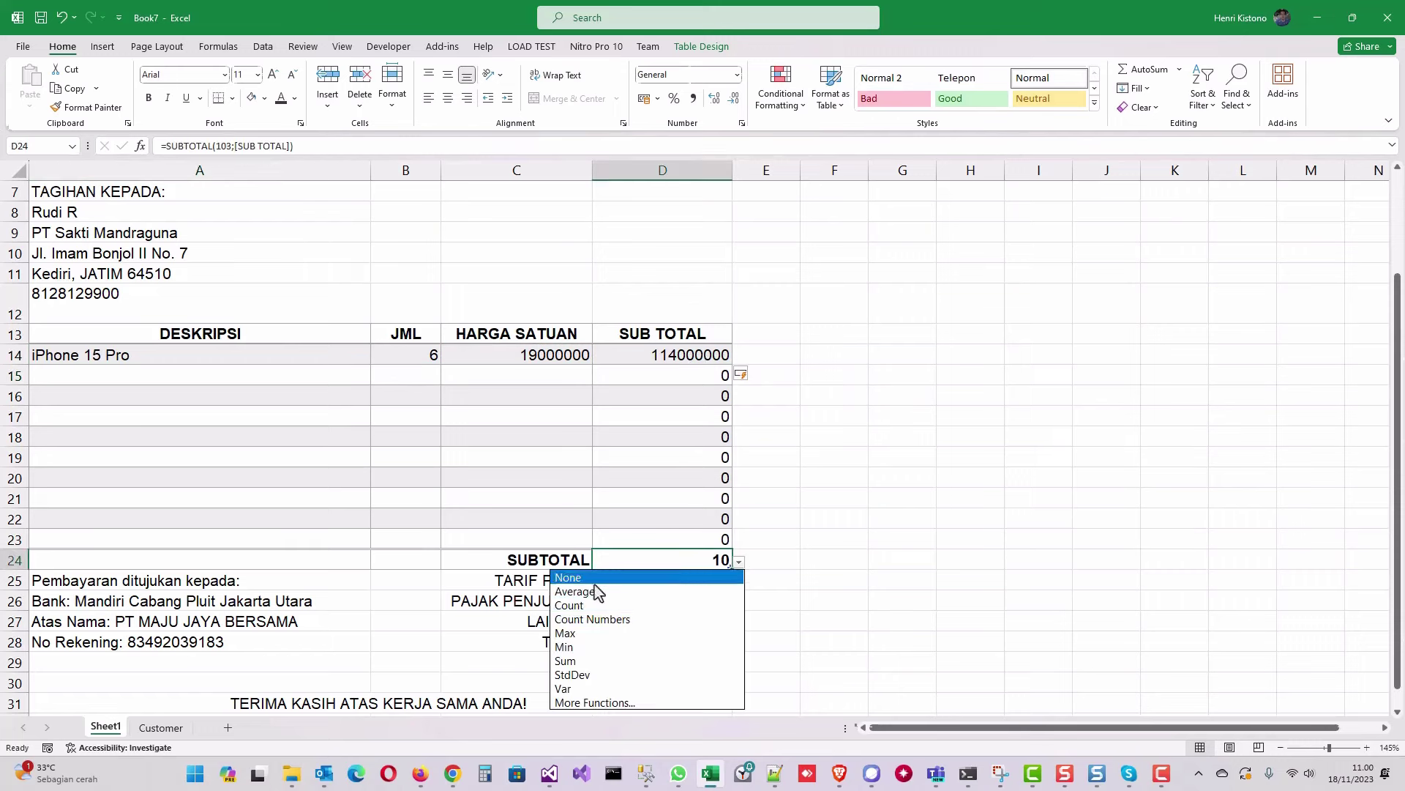
pyautogui.click(576, 663)
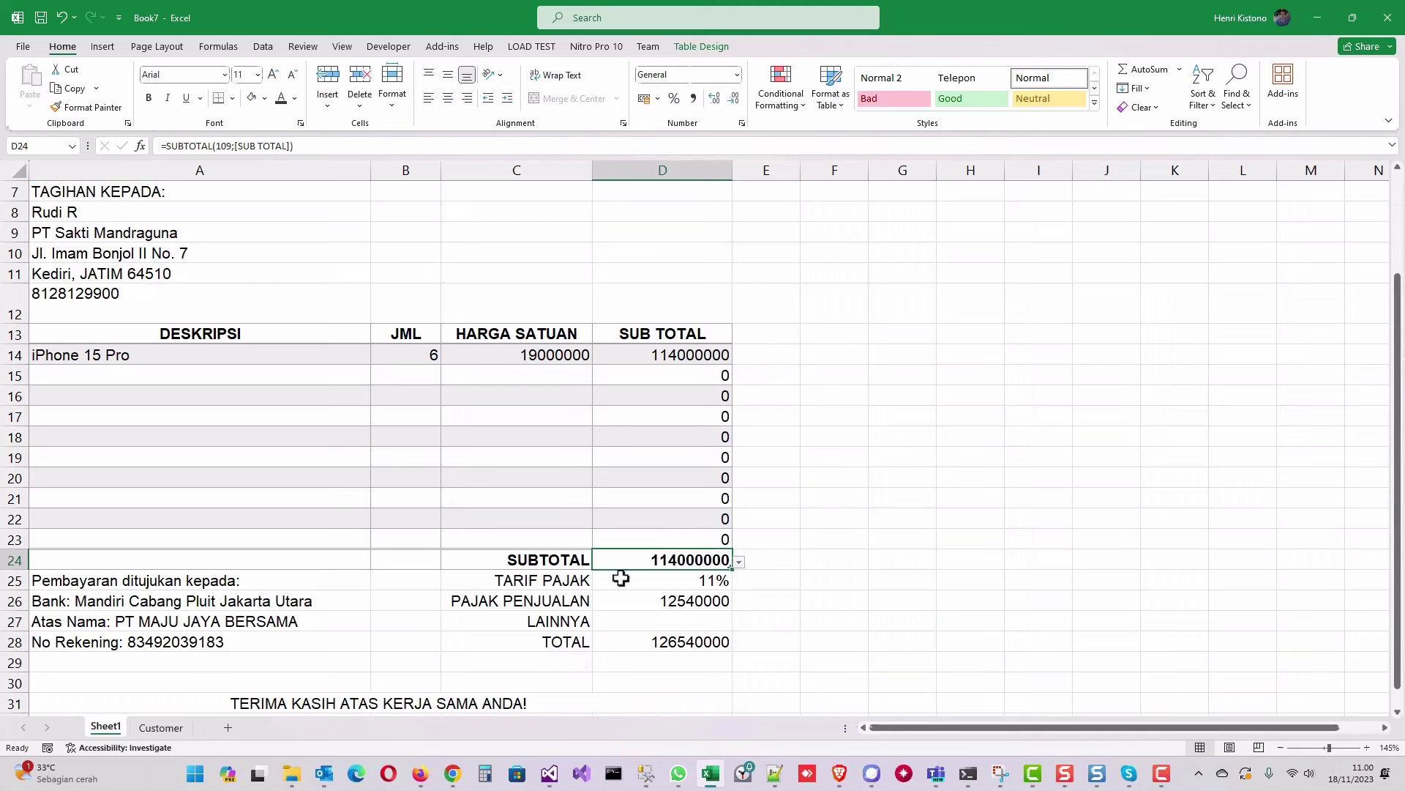
# Apply comma style without decimals to the HARGA SATUAN and SUB TOTAL amounts and D26:D28, leaving out the tax rate in D25
pyautogui.moveTo(517, 356); pyautogui.dragTo(672, 642)
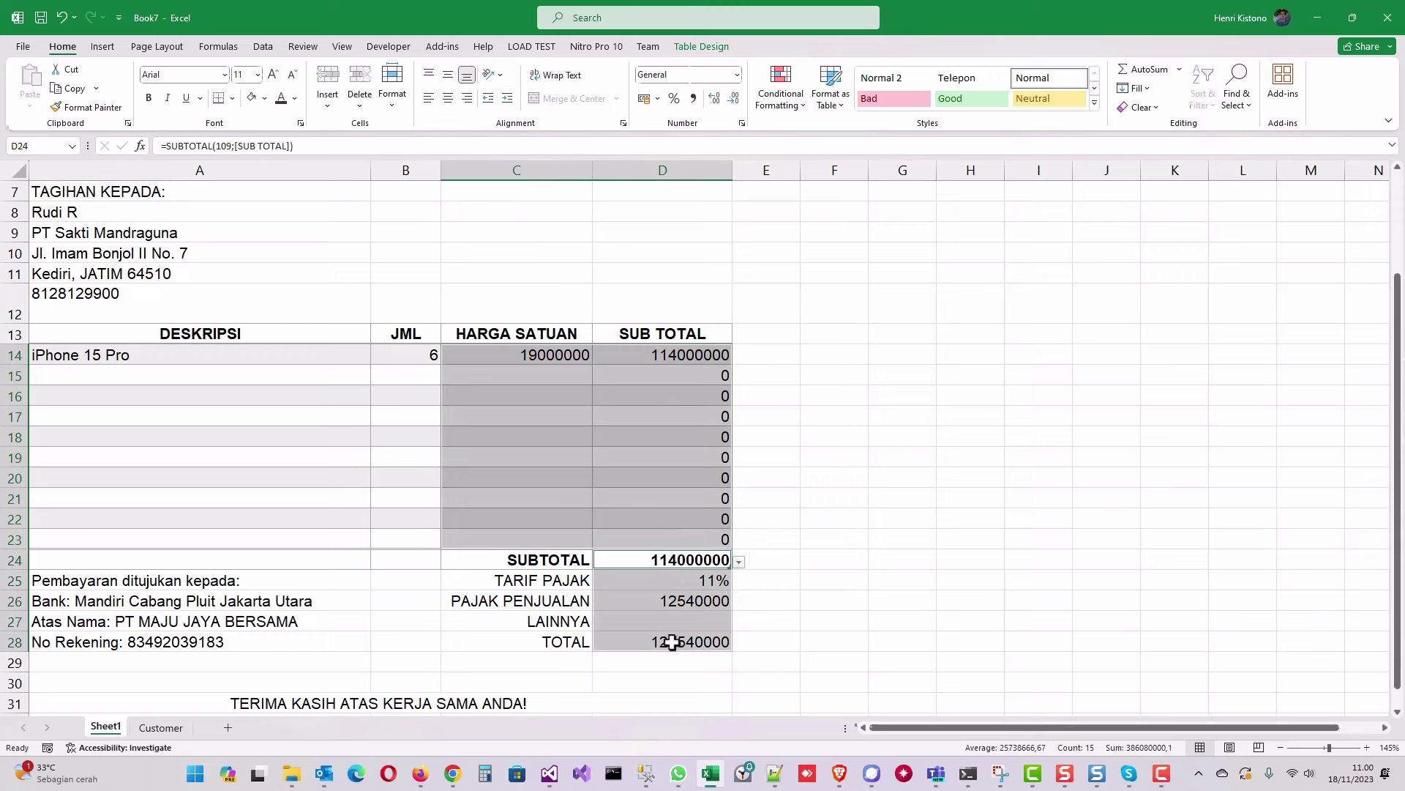
pyautogui.keyDown('ctrl'); pyautogui.click(675, 586); pyautogui.keyUp('ctrl')
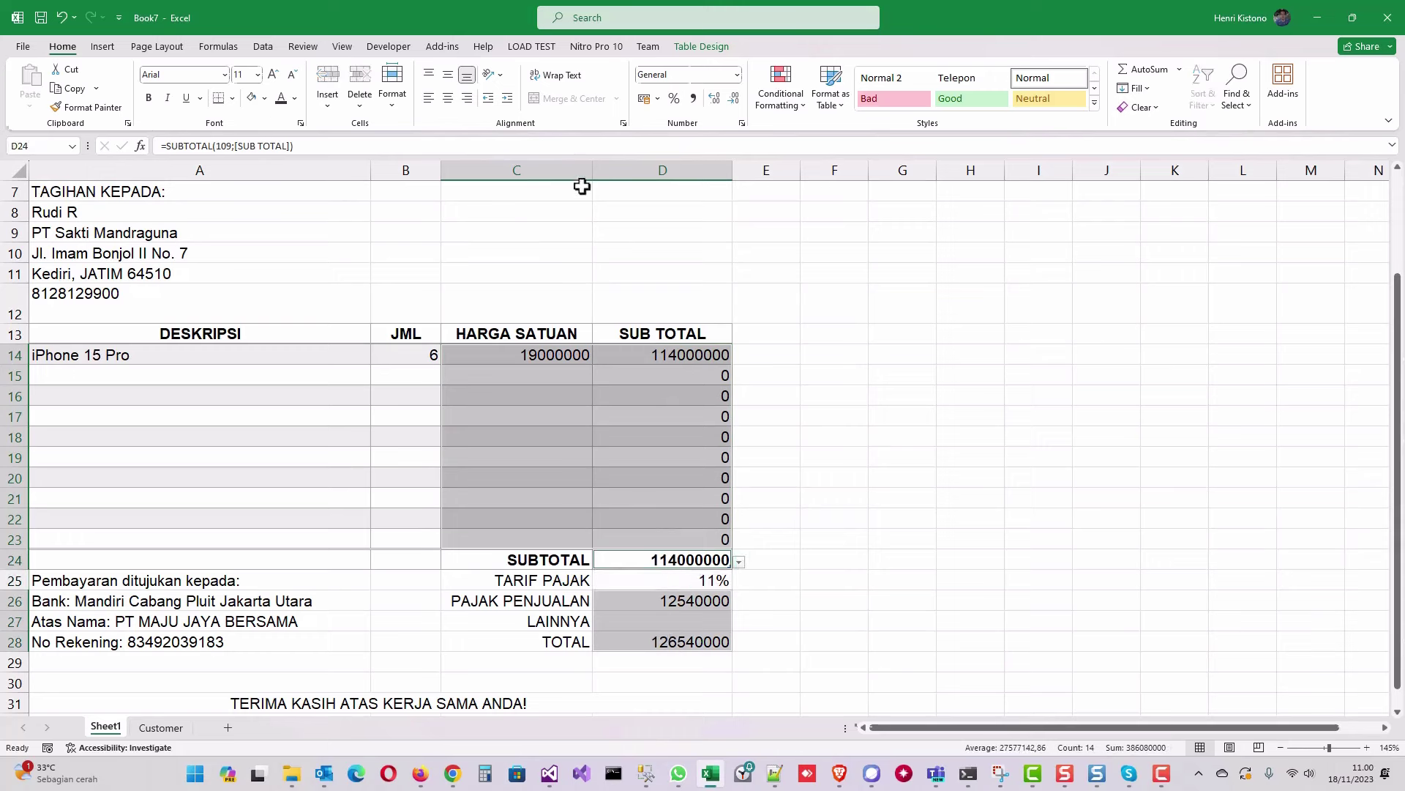
pyautogui.click(693, 100)
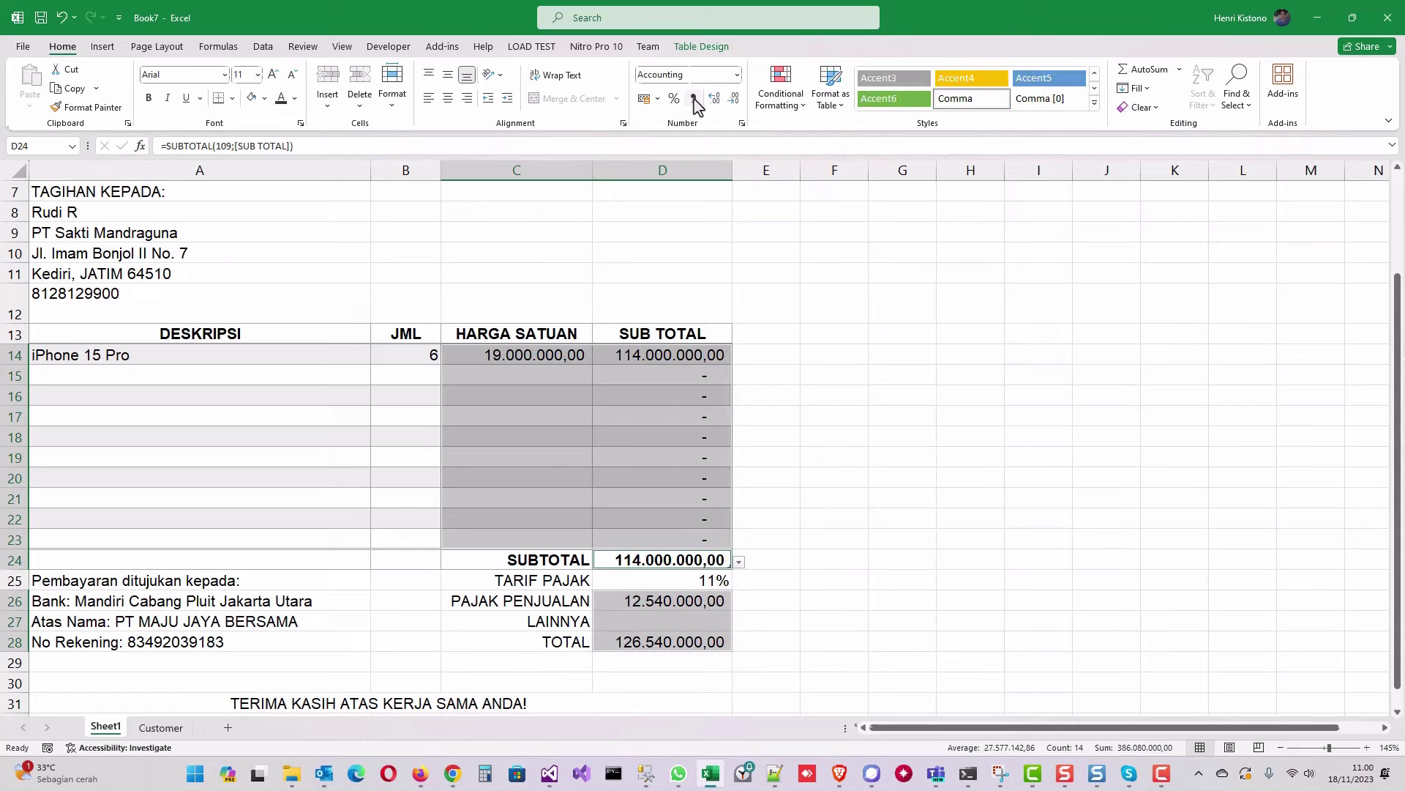
pyautogui.click(734, 101)
pyautogui.click(734, 101)
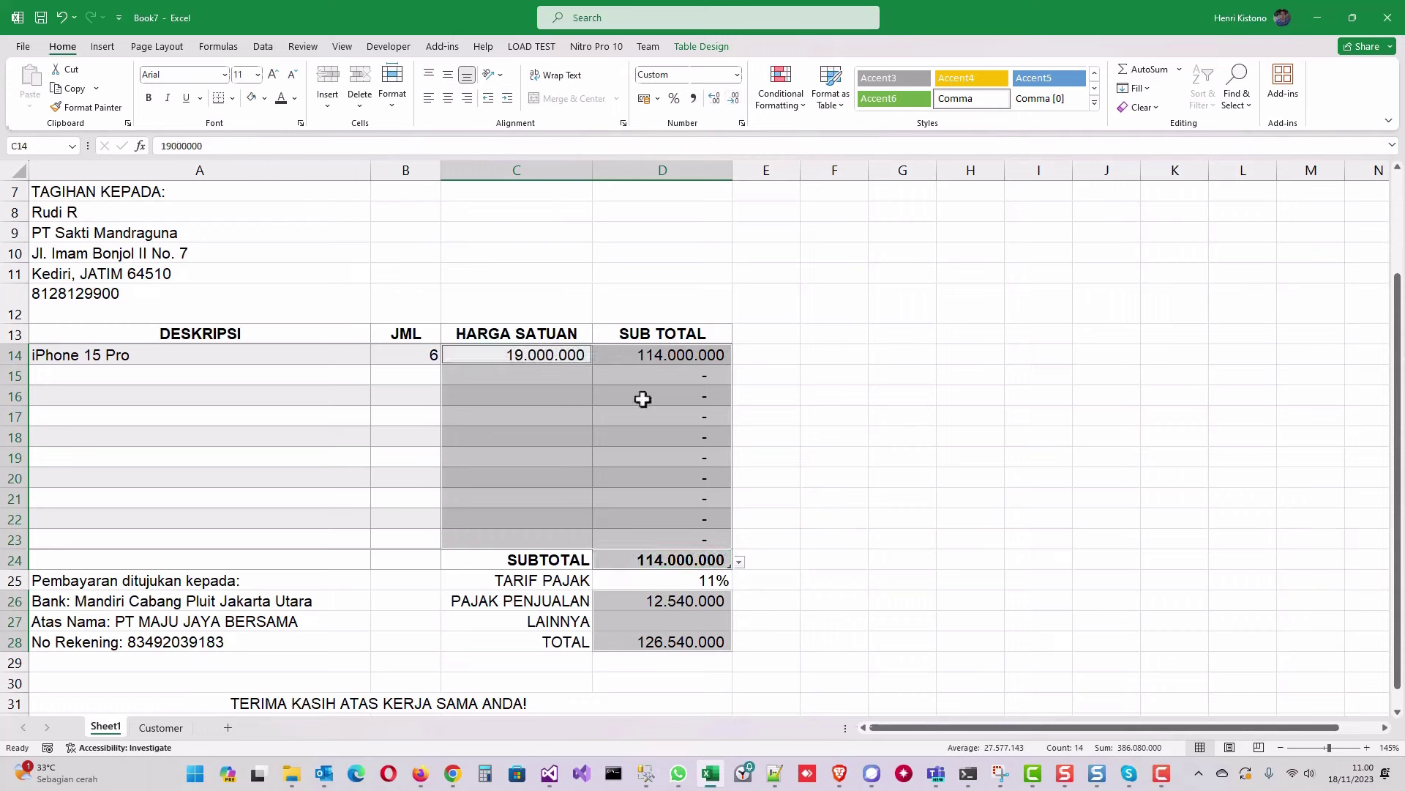
pyautogui.click(638, 478)
# Make the TOTAL label and its amount in C28:D28 bold
pyautogui.moveTo(566, 641); pyautogui.dragTo(622, 642)
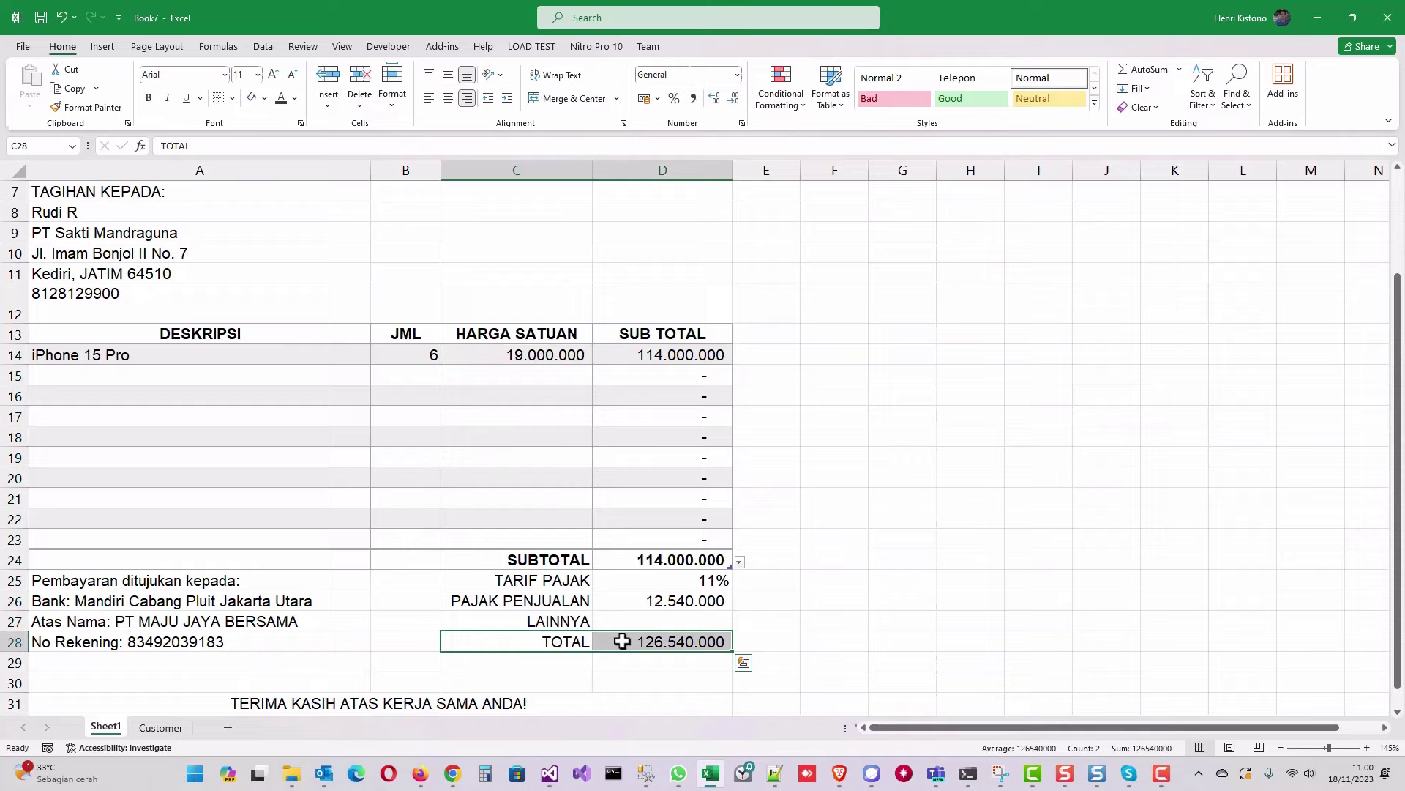
pyautogui.click(674, 602)
pyautogui.scroll(-1, 617, 612)
pyautogui.scroll(-2, 617, 611)
pyautogui.scroll(2, 617, 609)
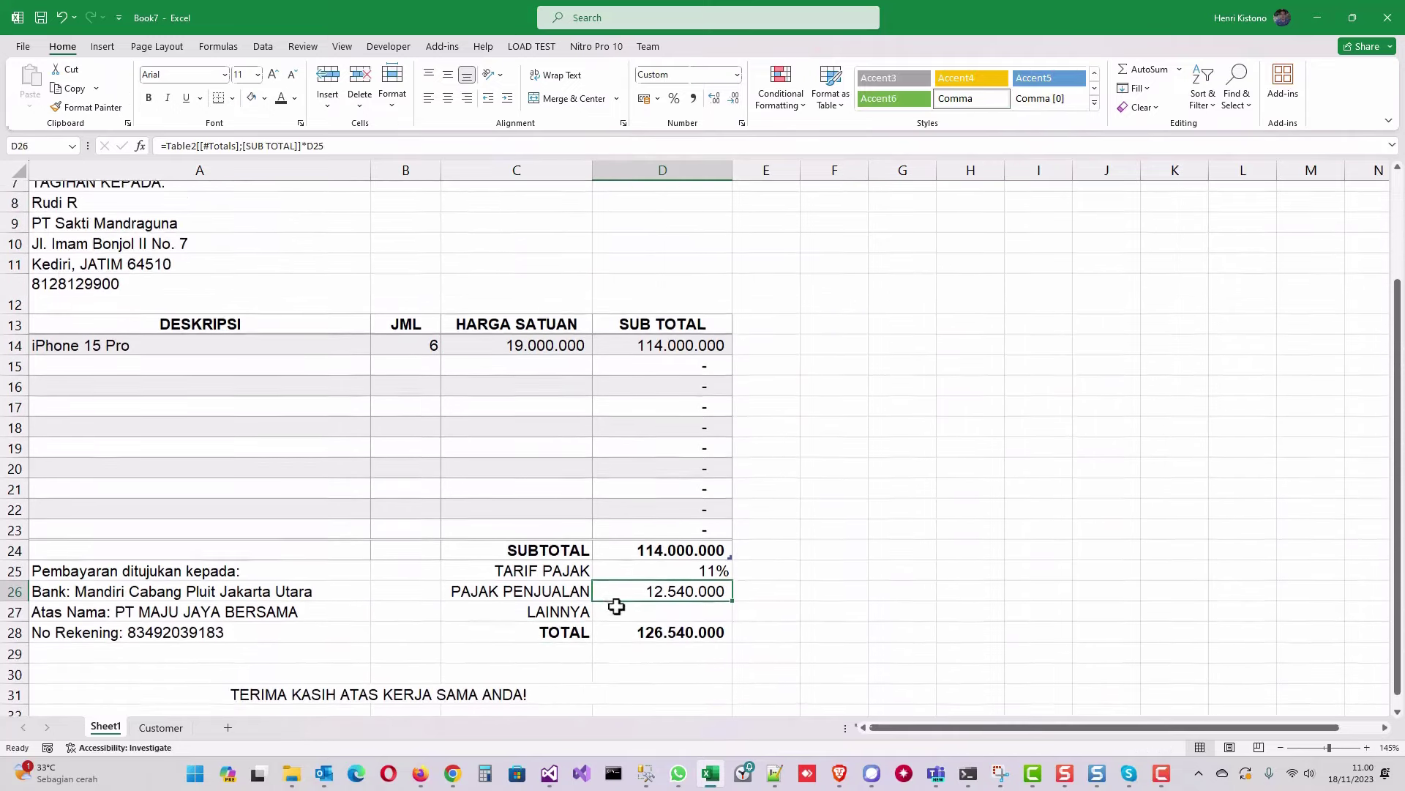
pyautogui.scroll(-2, 617, 608)
# Fill the second item row with description MacBook Pro 15inch M2, JML 2 and HARGA SATUAN 28000000
pyautogui.scroll(6, 617, 606)
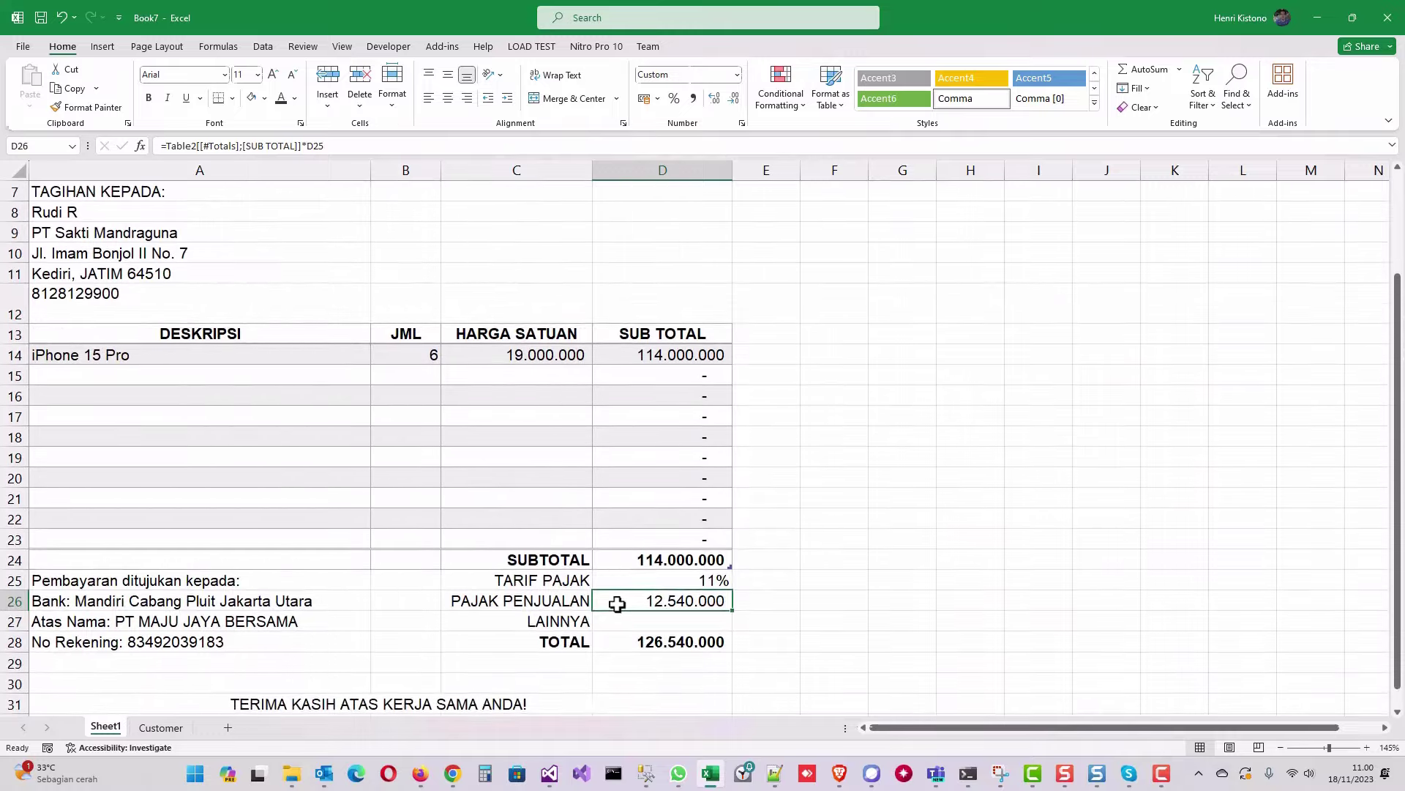
pyautogui.scroll(-1, 612, 510)
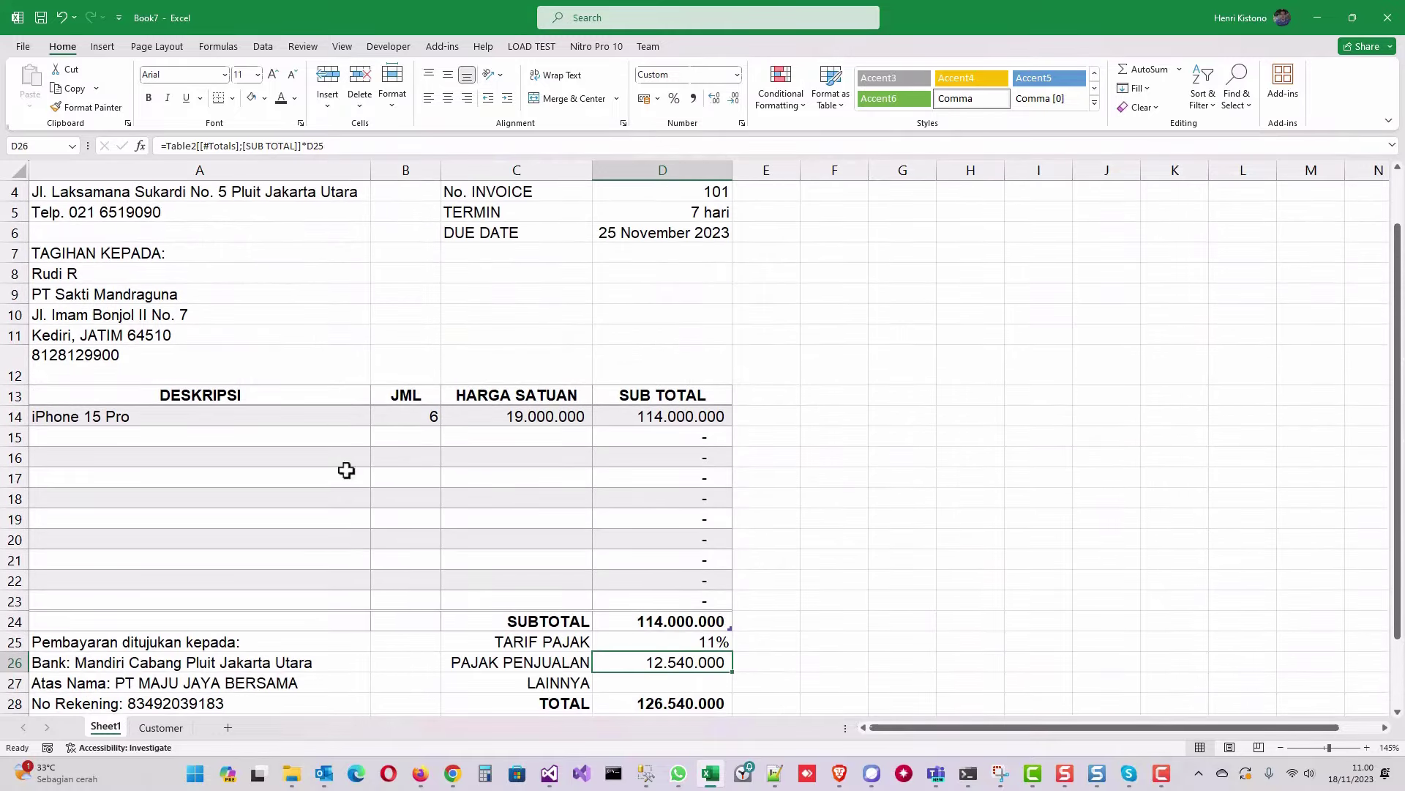
pyautogui.click(172, 437)
pyautogui.write('MacBook Pro 15inch')
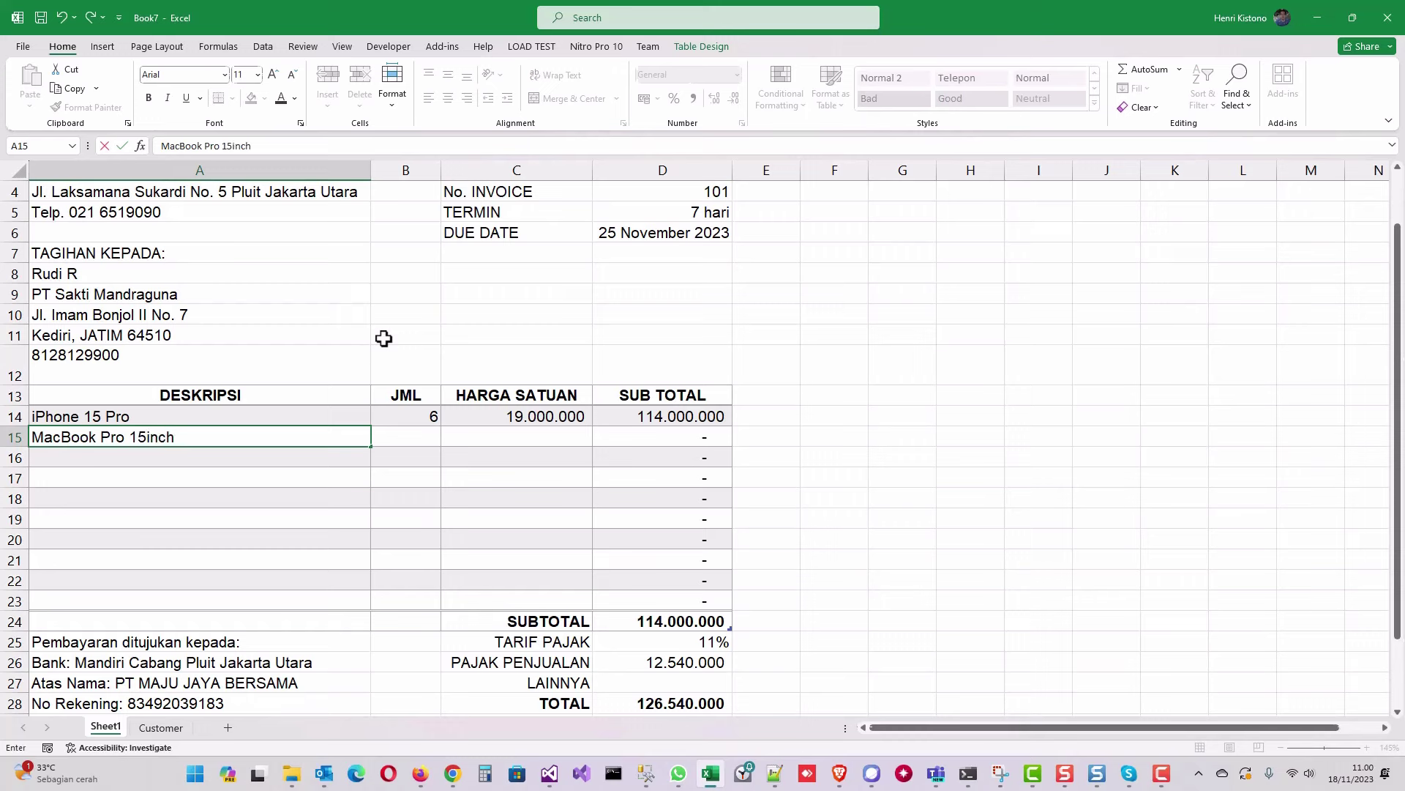
pyautogui.write('M2')
pyautogui.press('Tab')
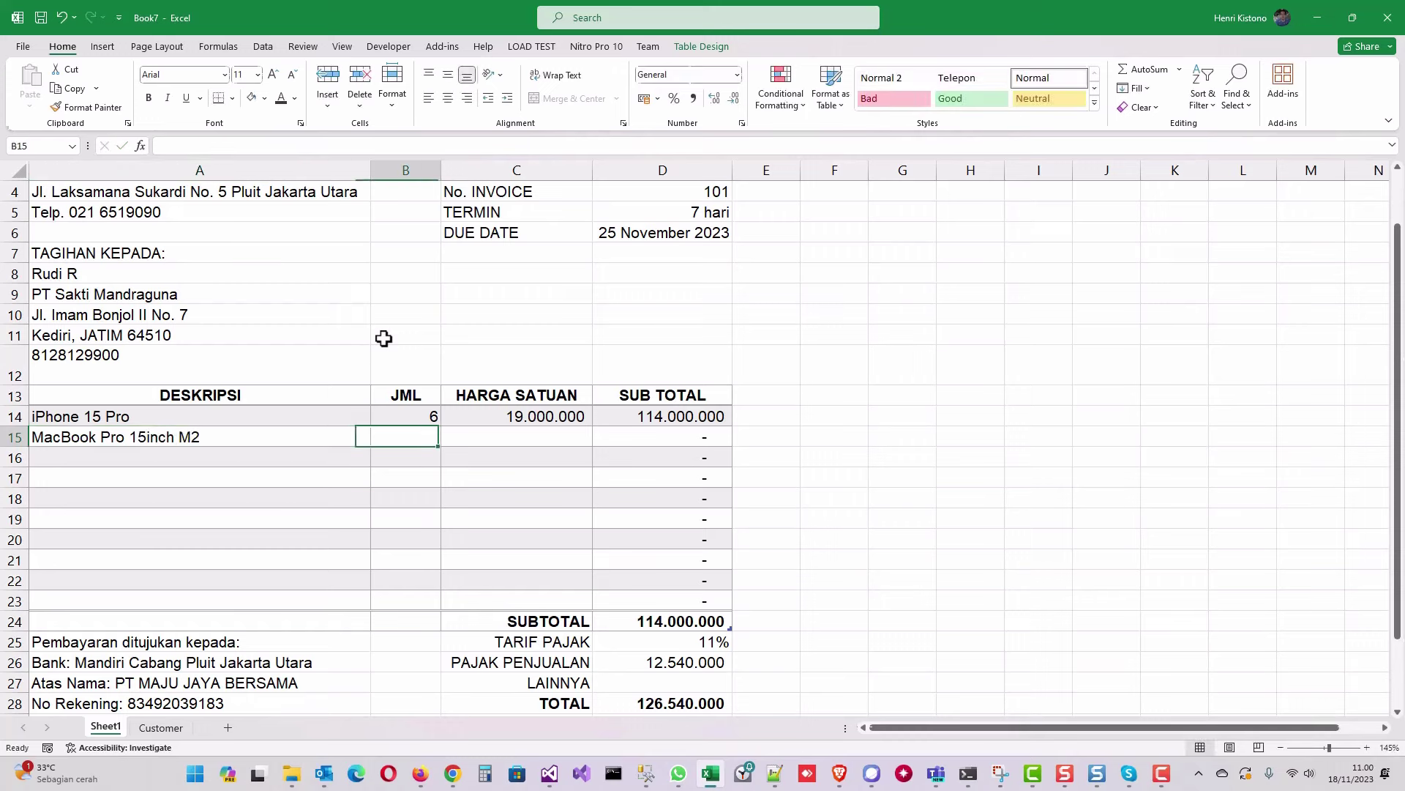
pyautogui.write('1')
pyautogui.press('Tab')
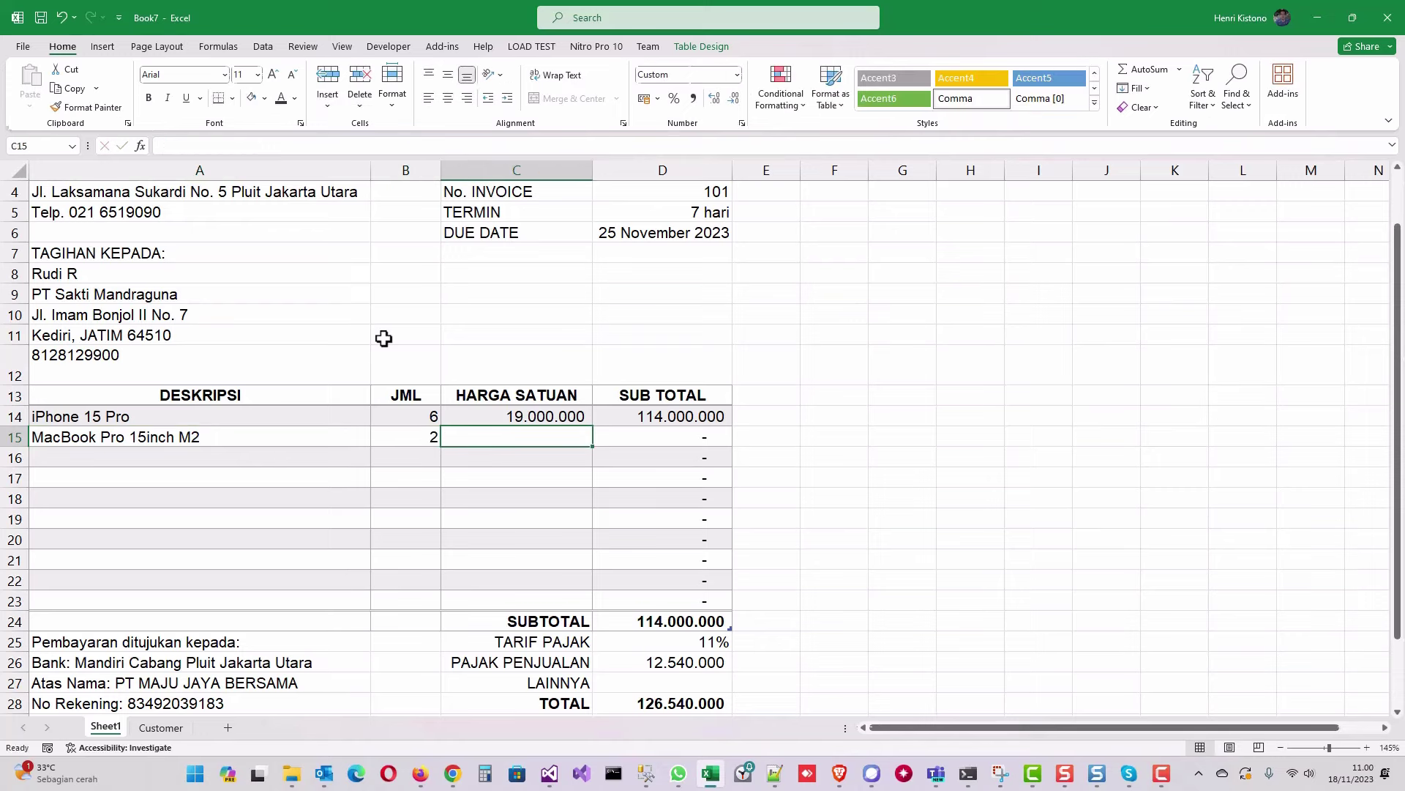
pyautogui.write('28000000')
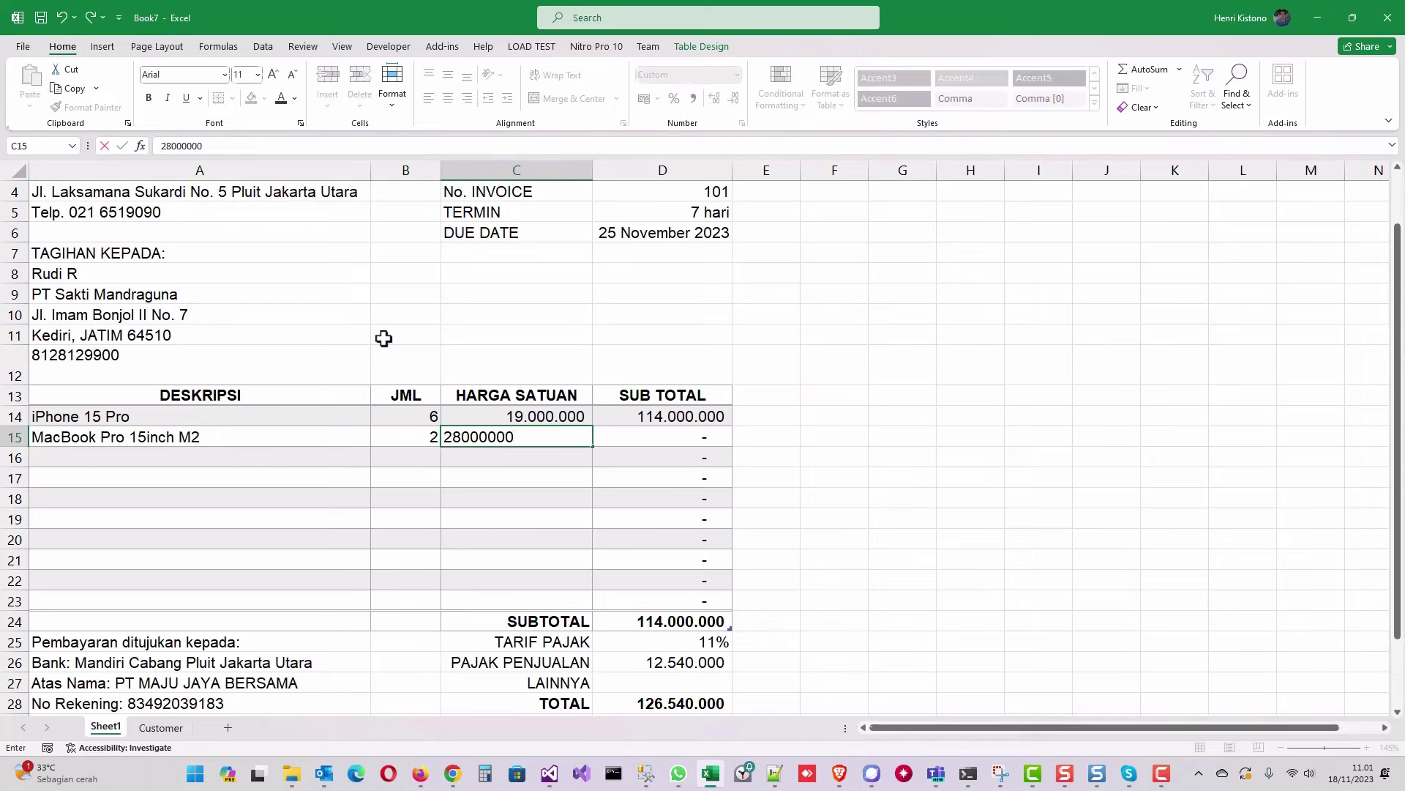
pyautogui.press('Tab')
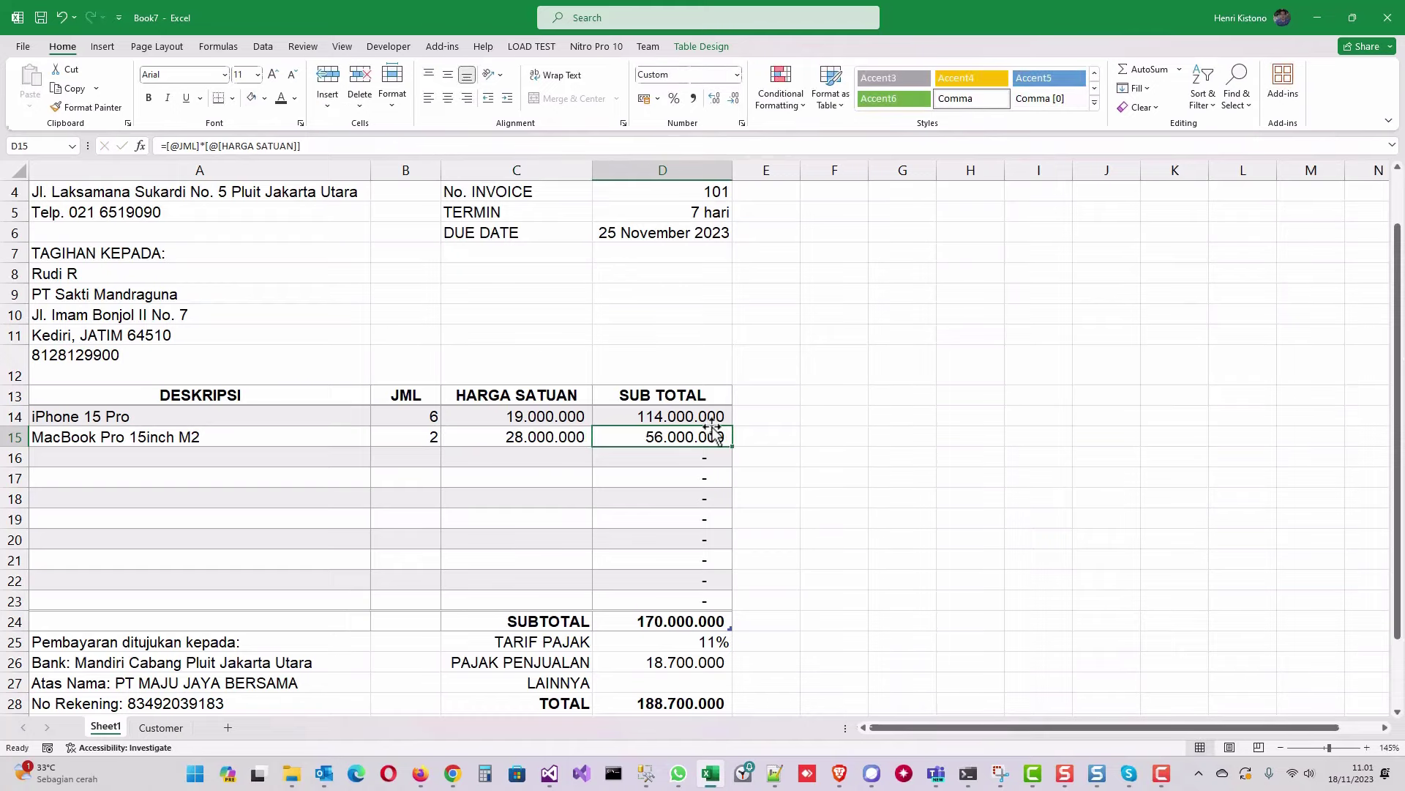
pyautogui.scroll(-1, 712, 432)
pyautogui.scroll(-2, 707, 438)
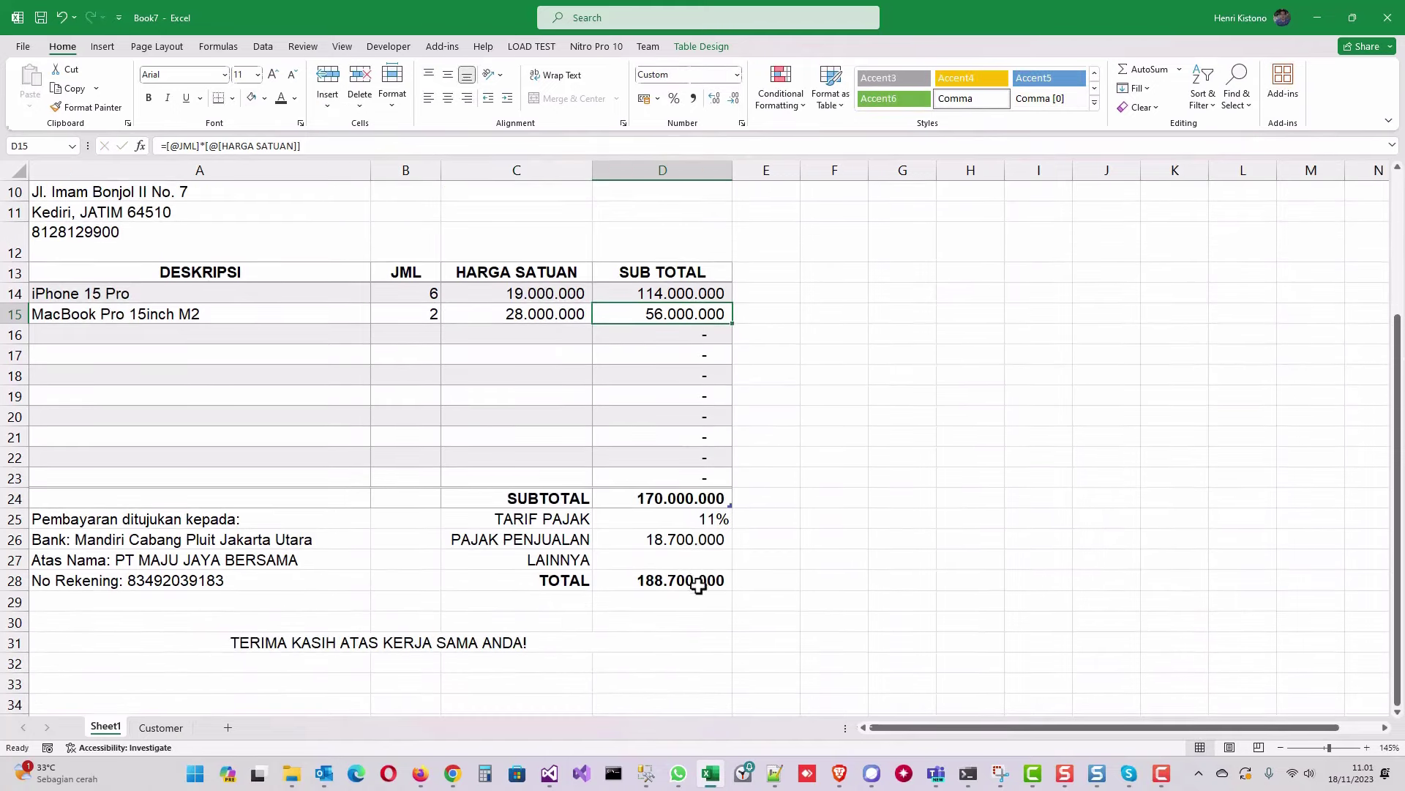
pyautogui.scroll(3, 699, 576)
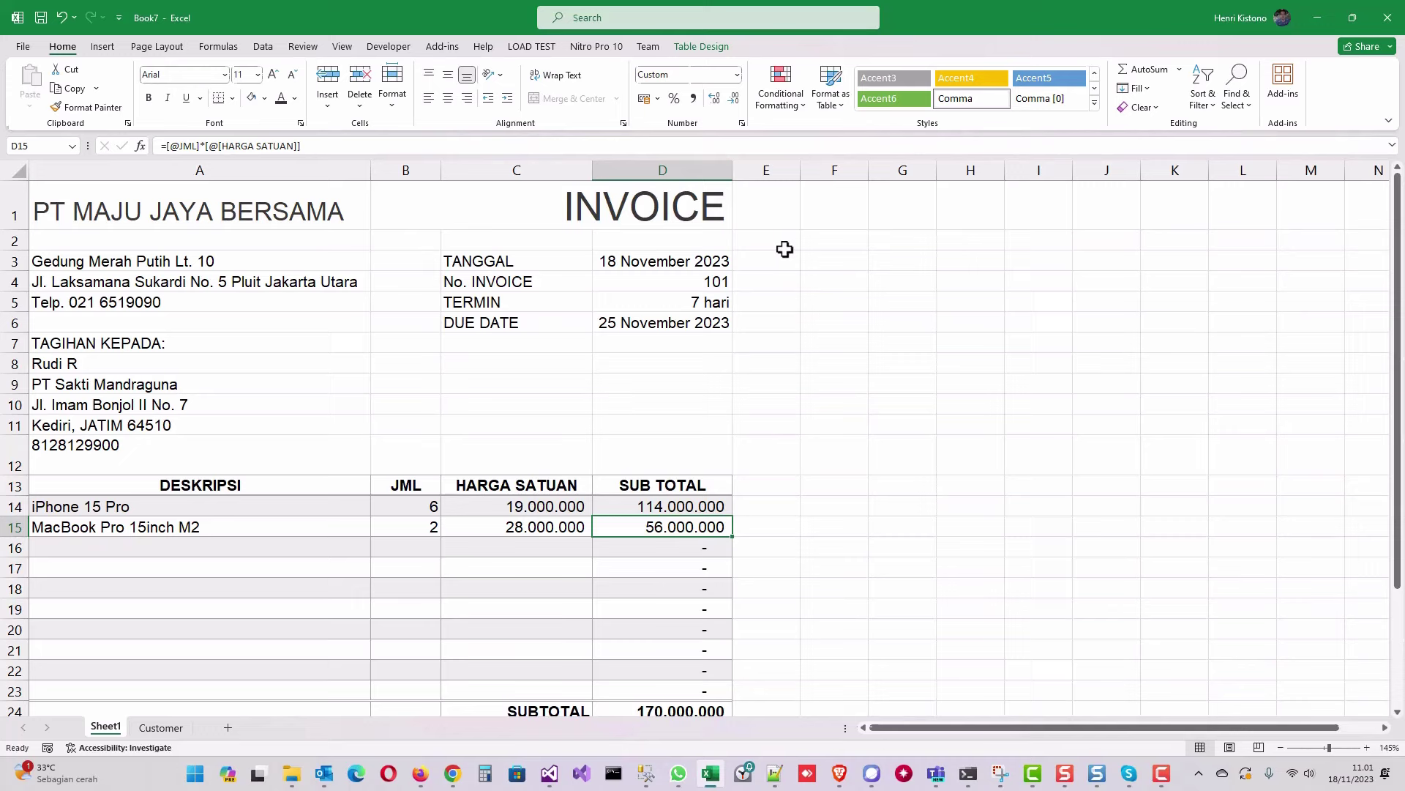
pyautogui.click(388, 48)
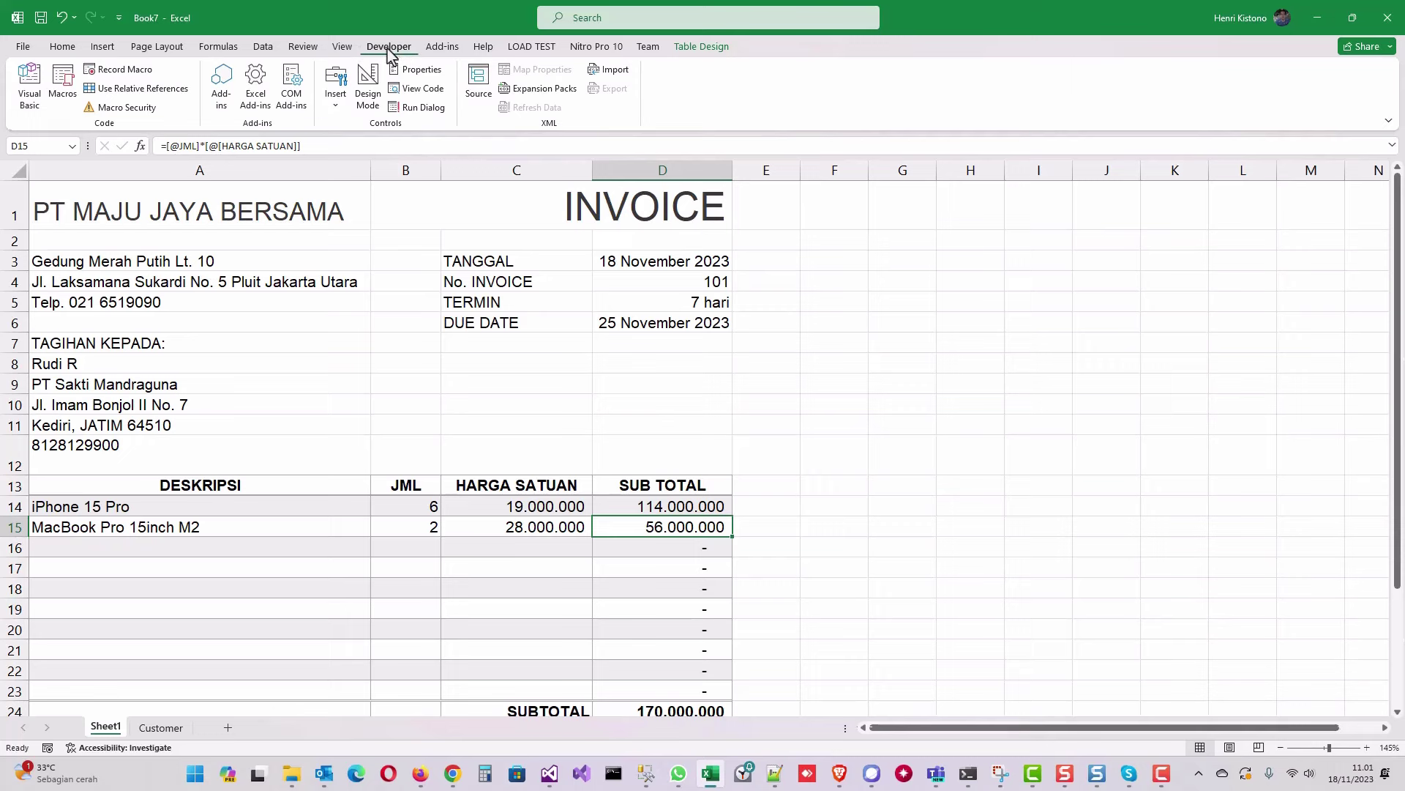
pyautogui.click(65, 49)
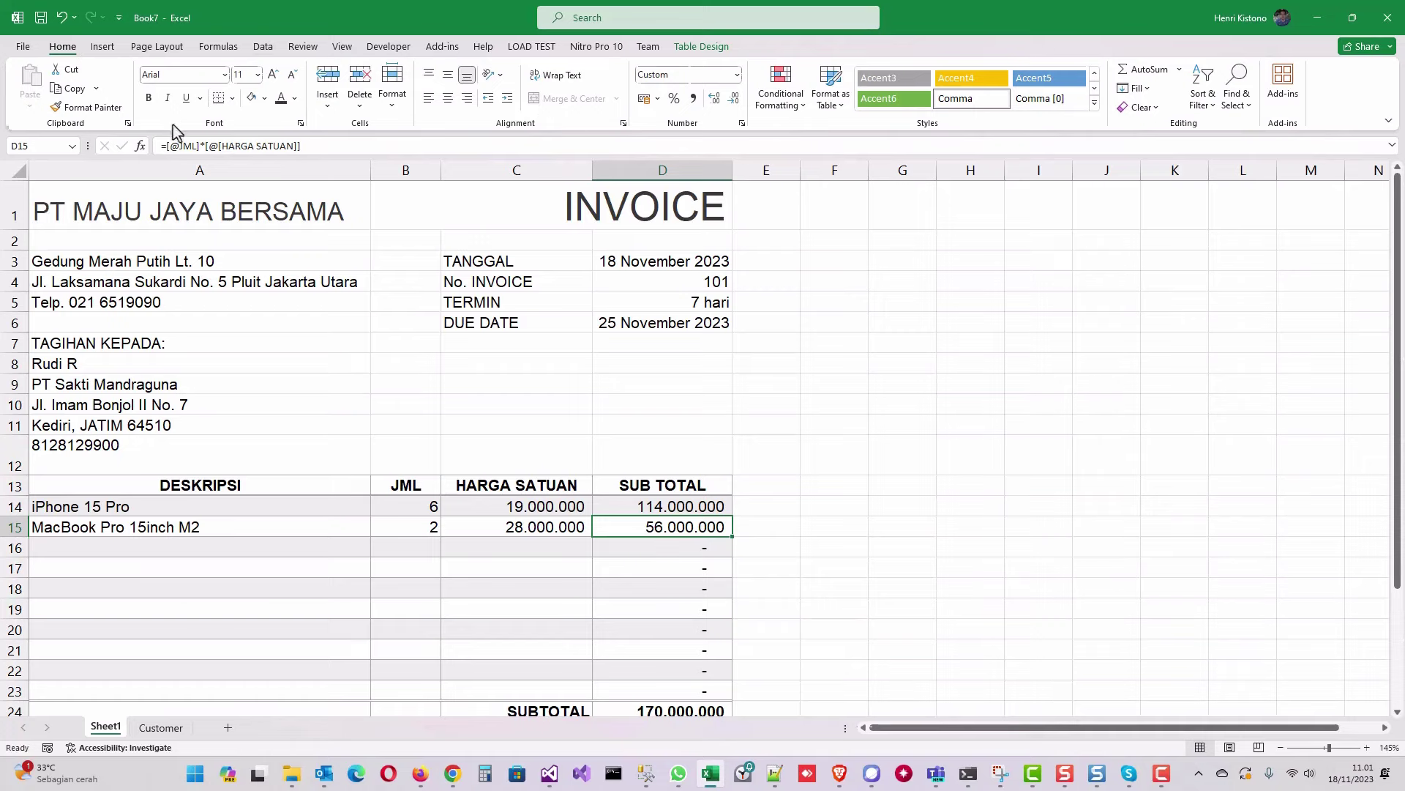
# Open the ribbon customization options and make sure the Developer tab is enabled
pyautogui.rightClick(572, 123)
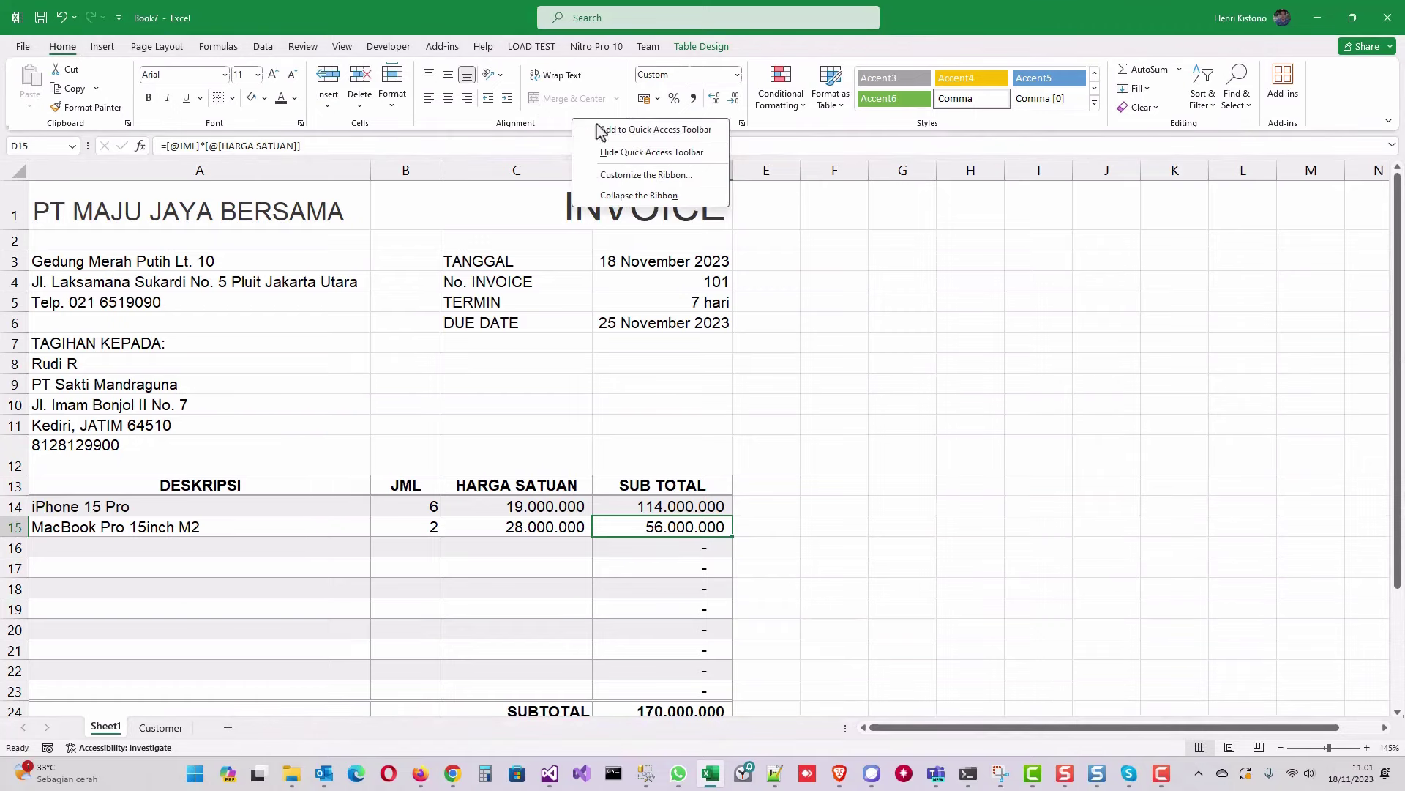
pyautogui.click(648, 175)
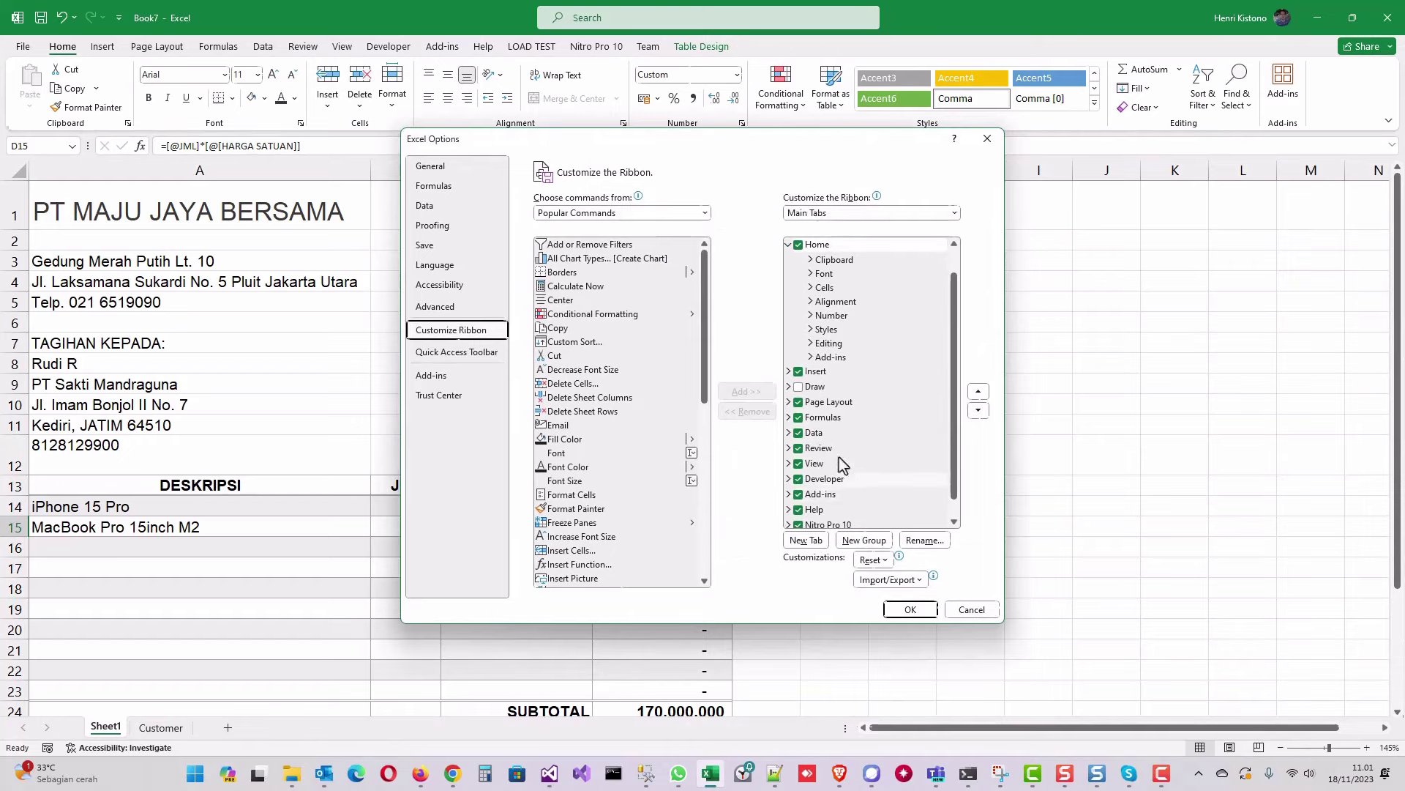
pyautogui.click(799, 479)
pyautogui.click(798, 480)
pyautogui.press('Return')
# Insert a form control button beside the TANGGAL and No. INVOICE rows, across columns E to G, accepting the default macro name
pyautogui.click(391, 48)
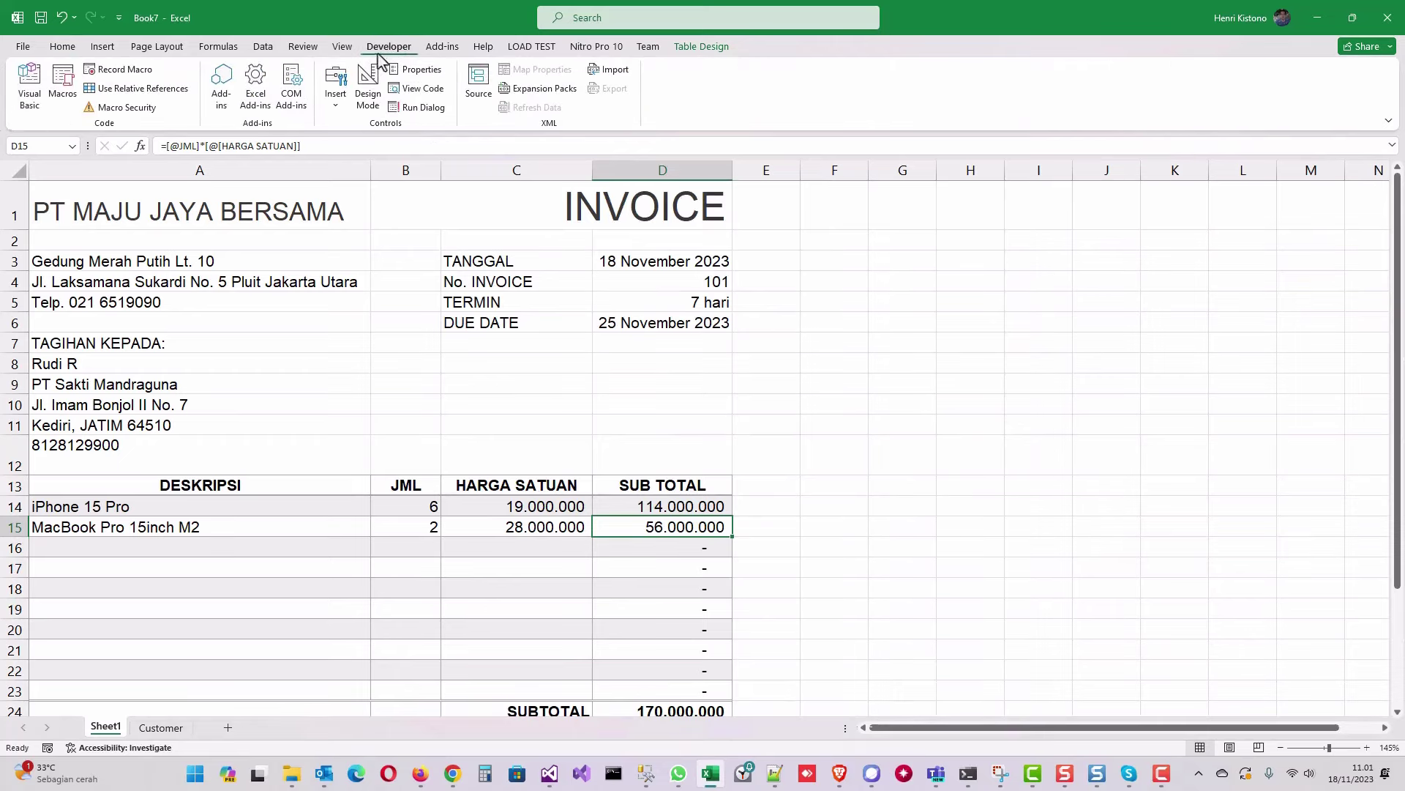
pyautogui.click(336, 95)
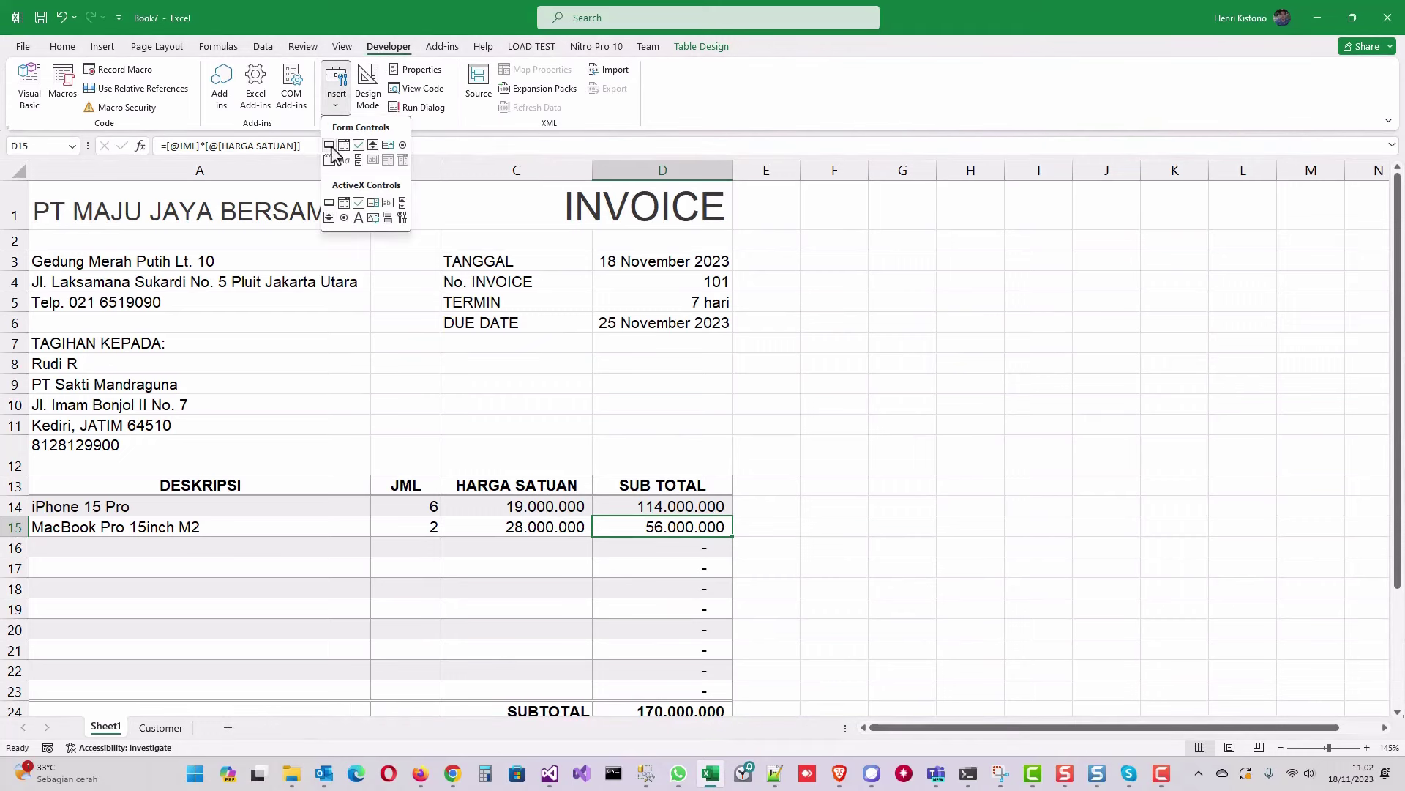
pyautogui.click(329, 146)
pyautogui.moveTo(753, 236)
pyautogui.mouseDown()
pyautogui.moveTo(794, 276)
pyautogui.moveTo(882, 268)
pyautogui.moveTo(873, 283)
pyautogui.moveTo(887, 284)
pyautogui.mouseUp()
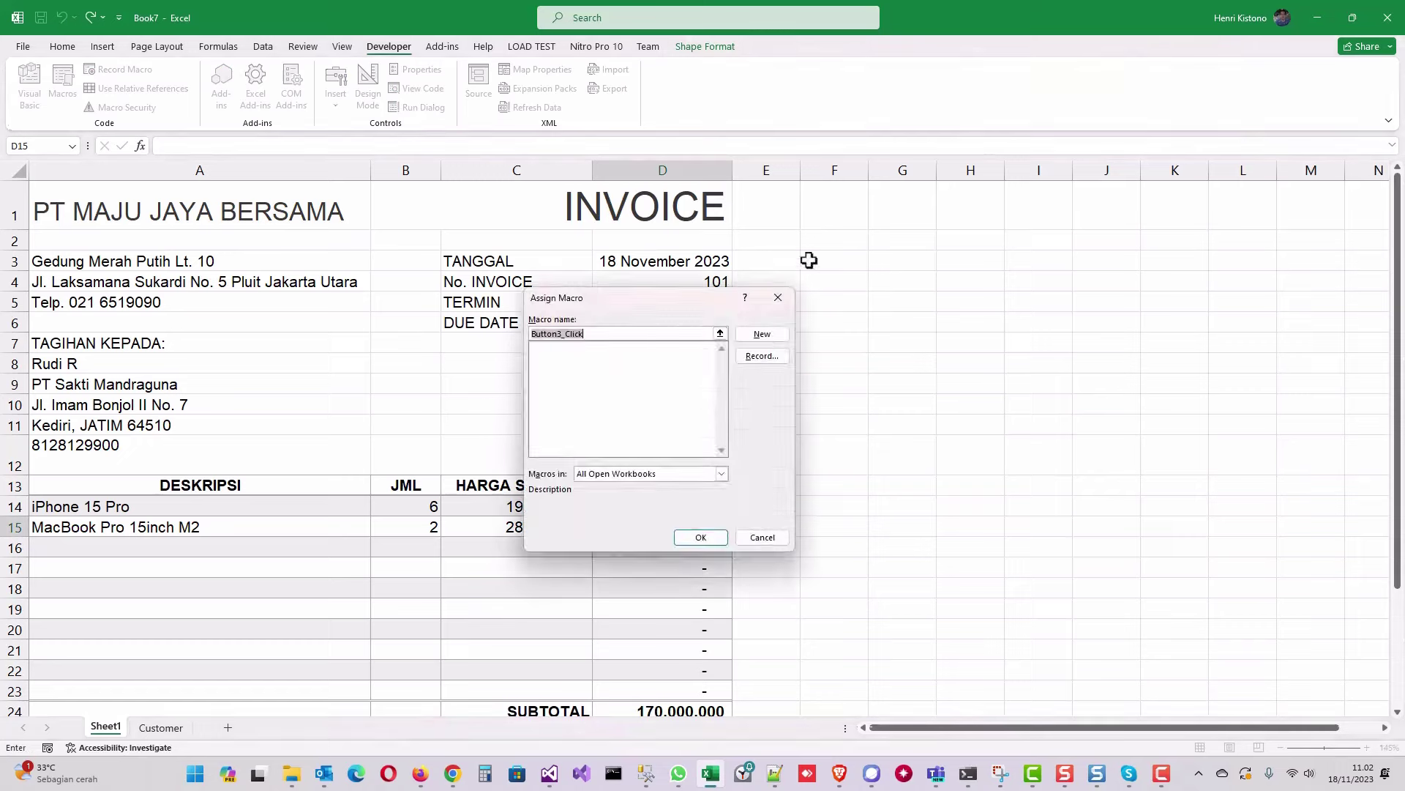
pyautogui.click(701, 537)
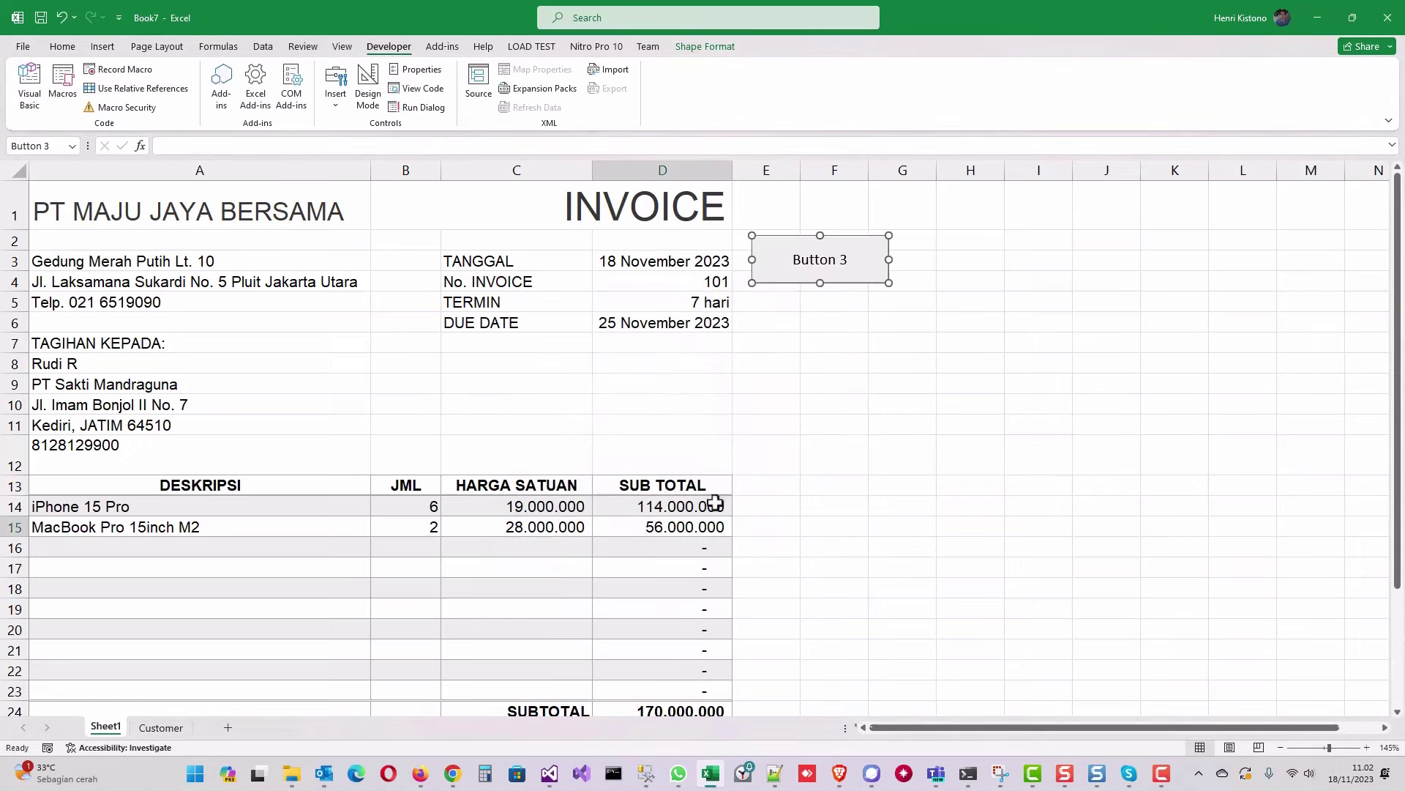
# Label the new button Simpan ke PDF and try running it
pyautogui.click(825, 262)
pyautogui.hotkey('ctrl', 'a')
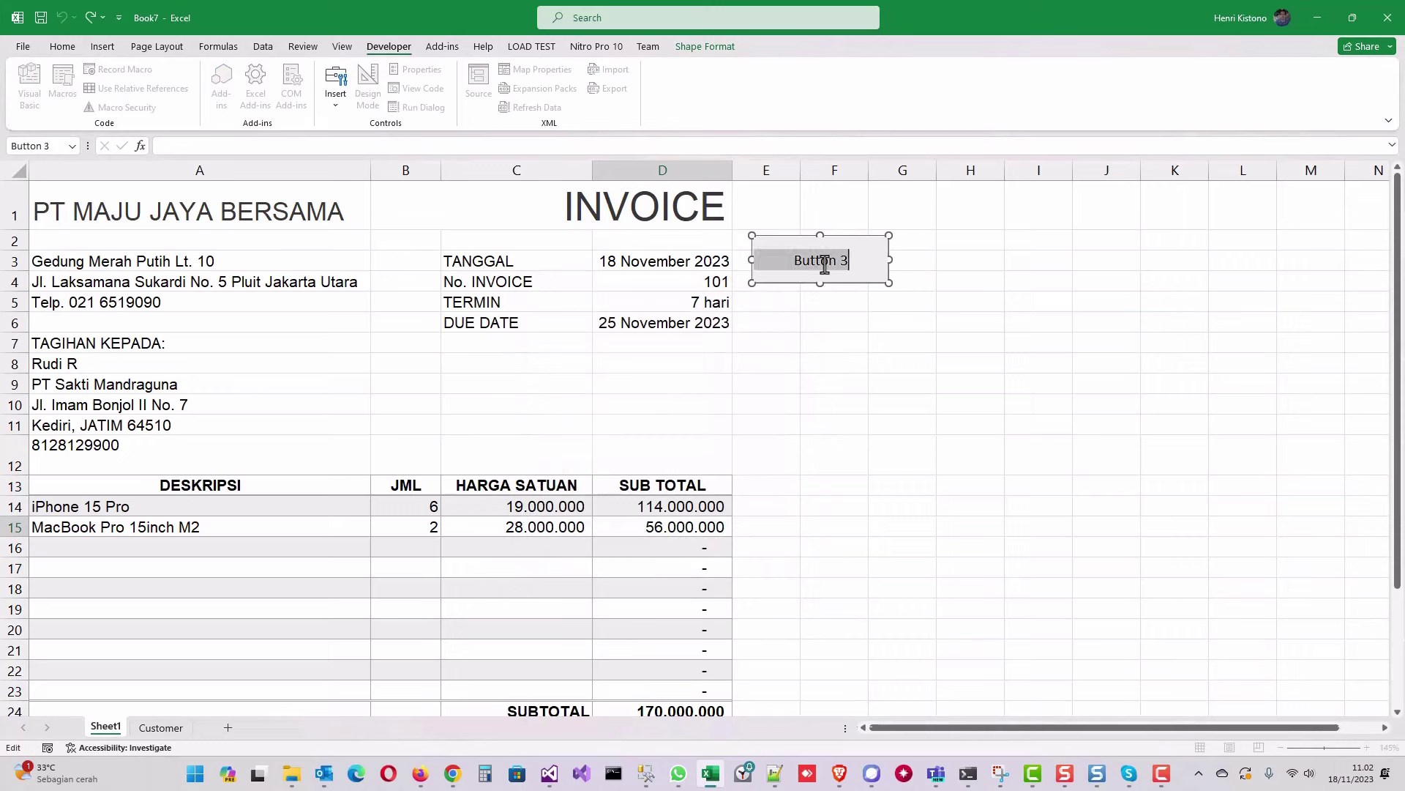
pyautogui.write('impan ke PDF')
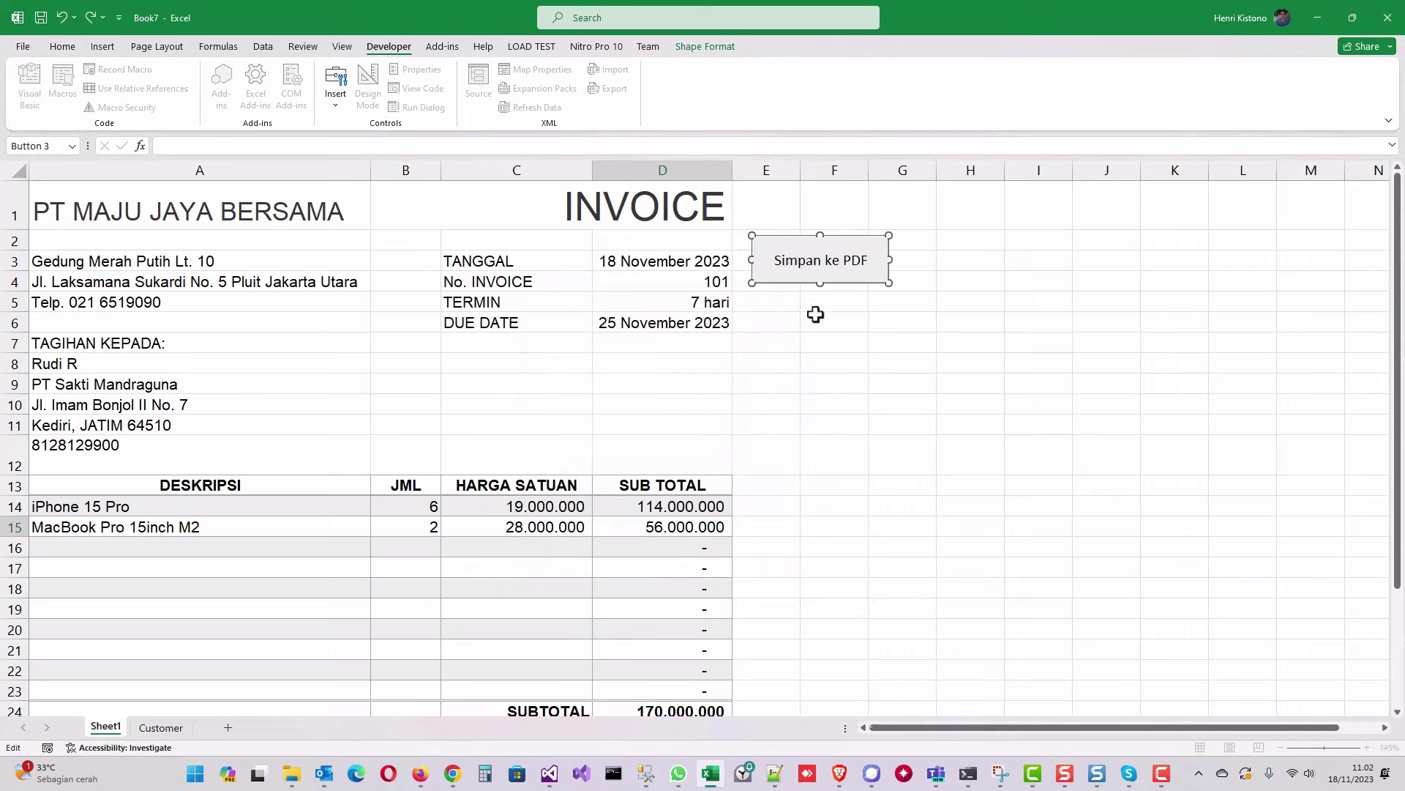
pyautogui.click(828, 338)
pyautogui.click(806, 254)
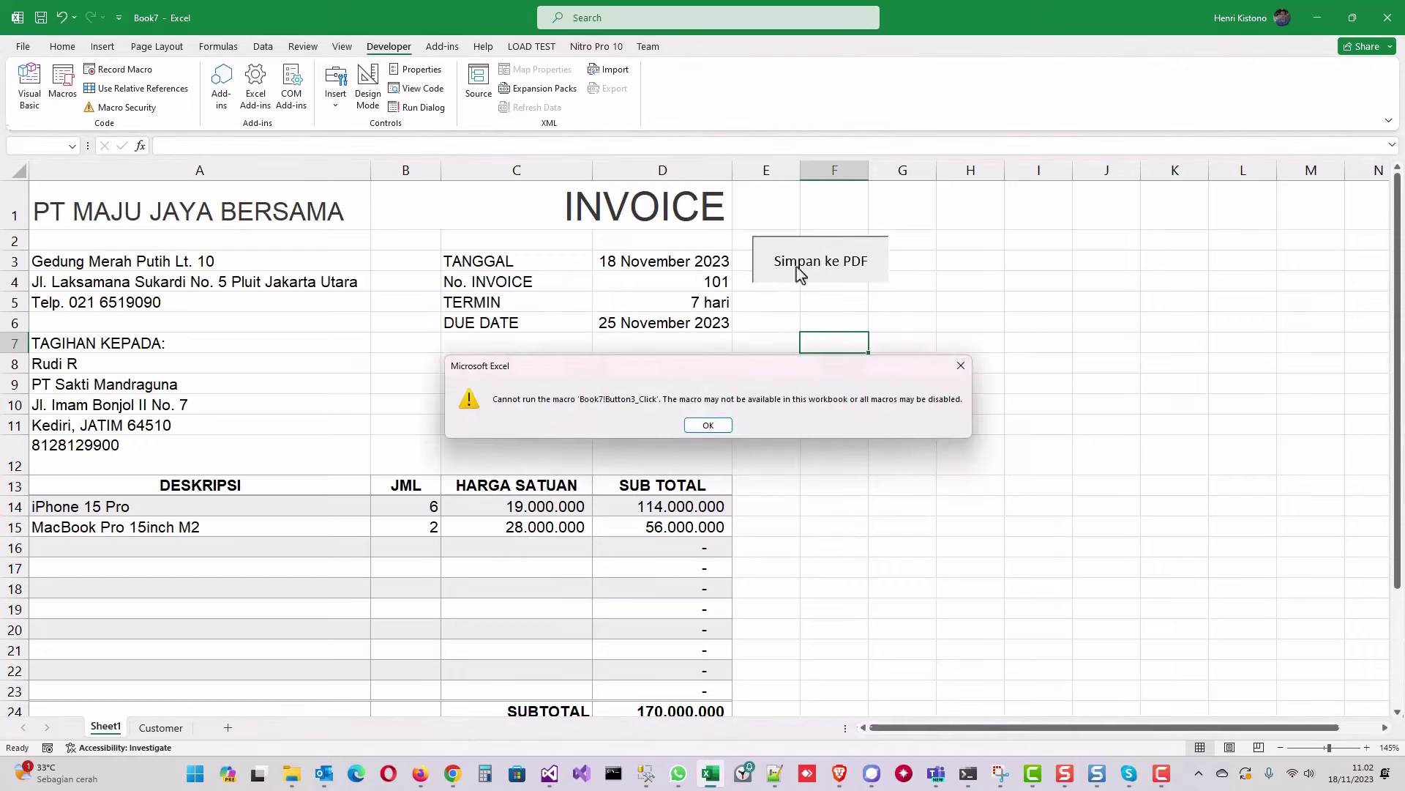
pyautogui.click(704, 426)
# Duplicate the Simpan ke PDF button and place the copy directly below the original, beside TERMIN and DUE DATE
pyautogui.rightClick(803, 258)
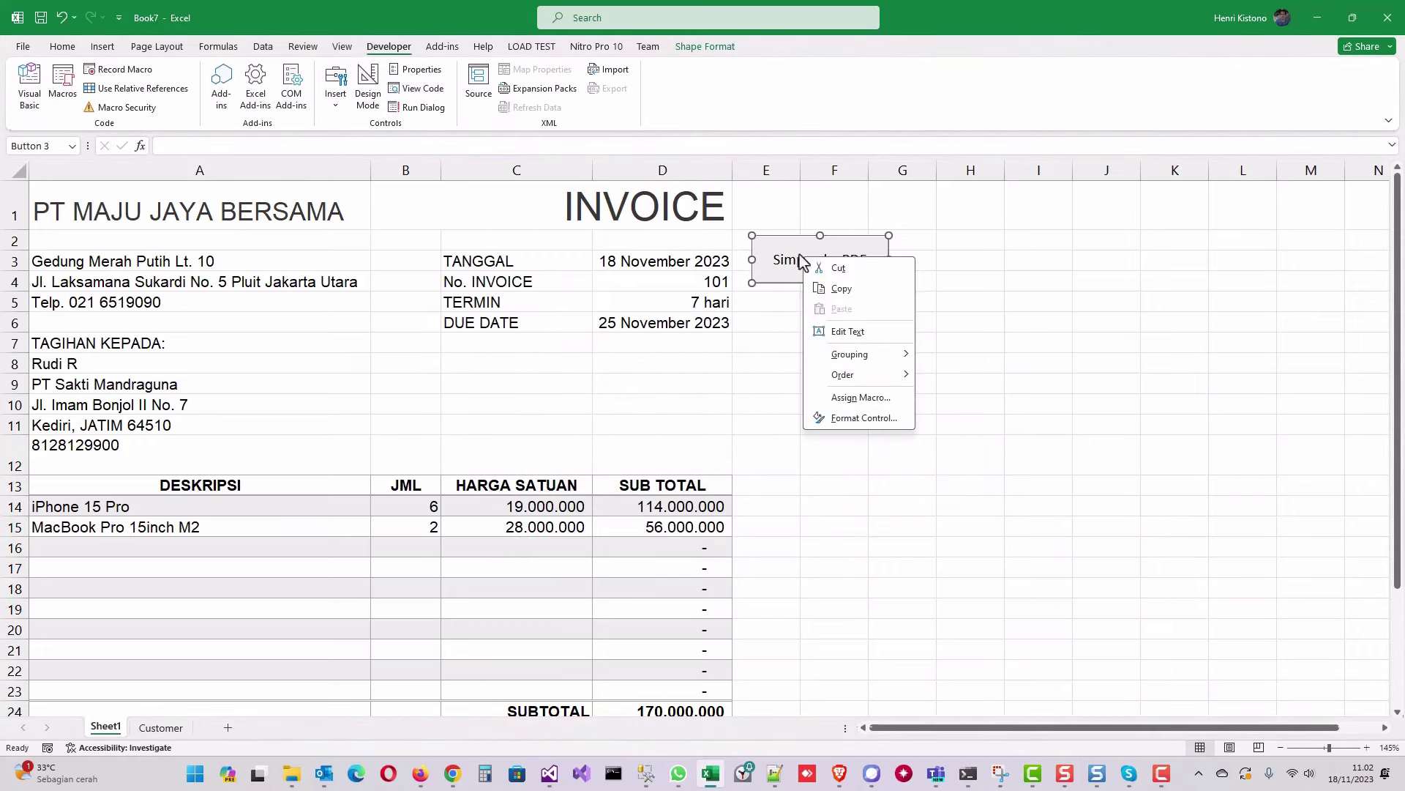
pyautogui.click(783, 254)
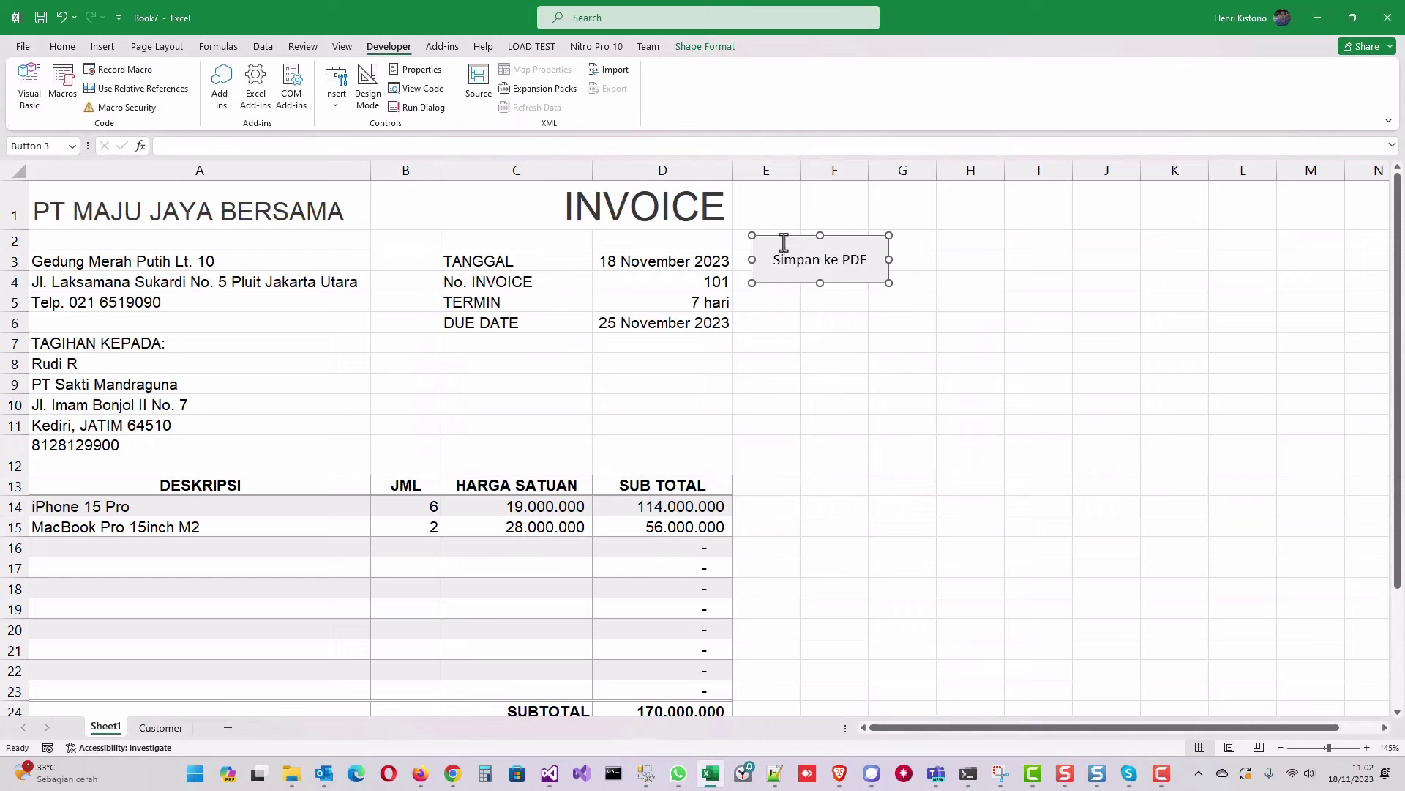
pyautogui.hotkey('ctrl', 'c')
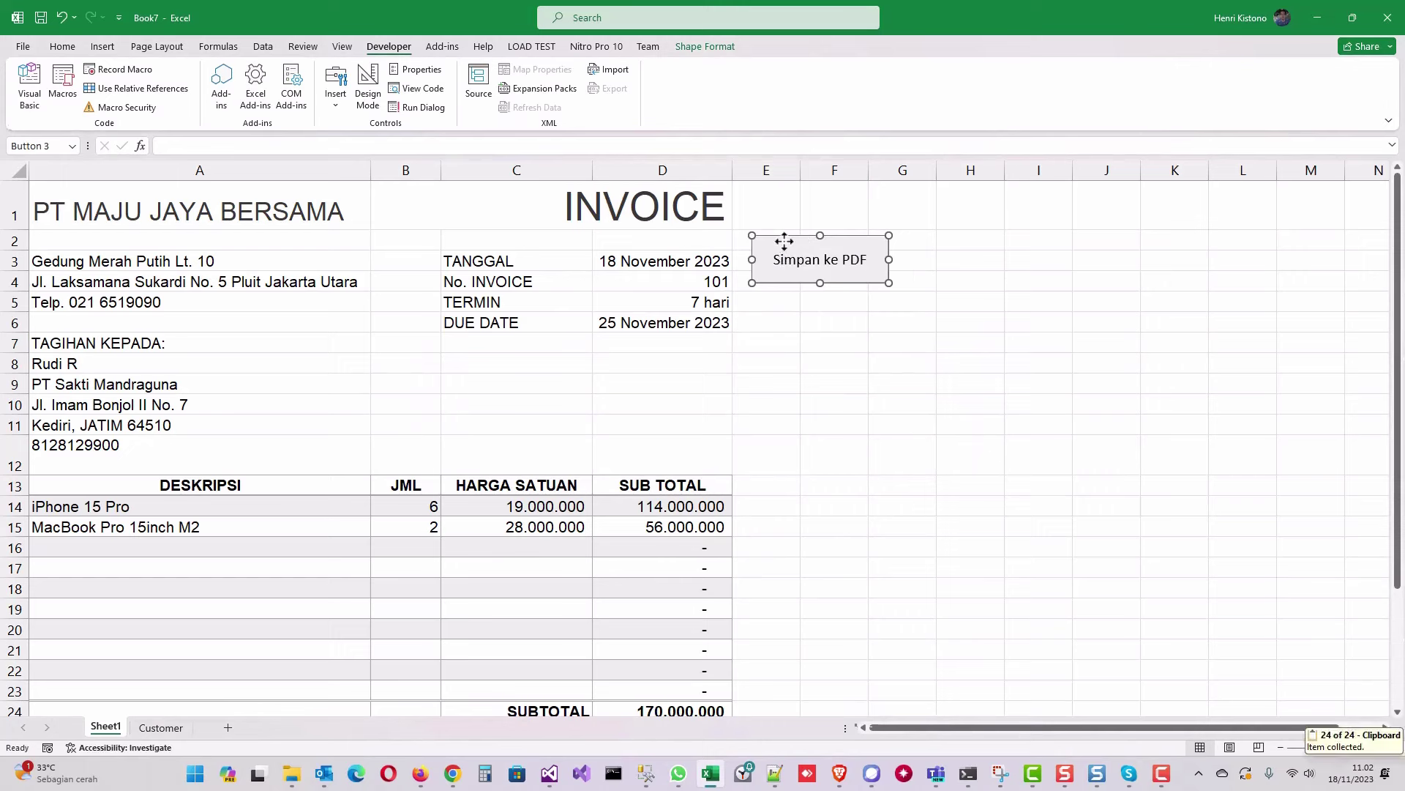
pyautogui.hotkey('ctrl', 'v')
pyautogui.moveTo(803, 264); pyautogui.dragTo(786, 302)
# Relabel the copied button Buat Invoice Baru
pyautogui.click(798, 321)
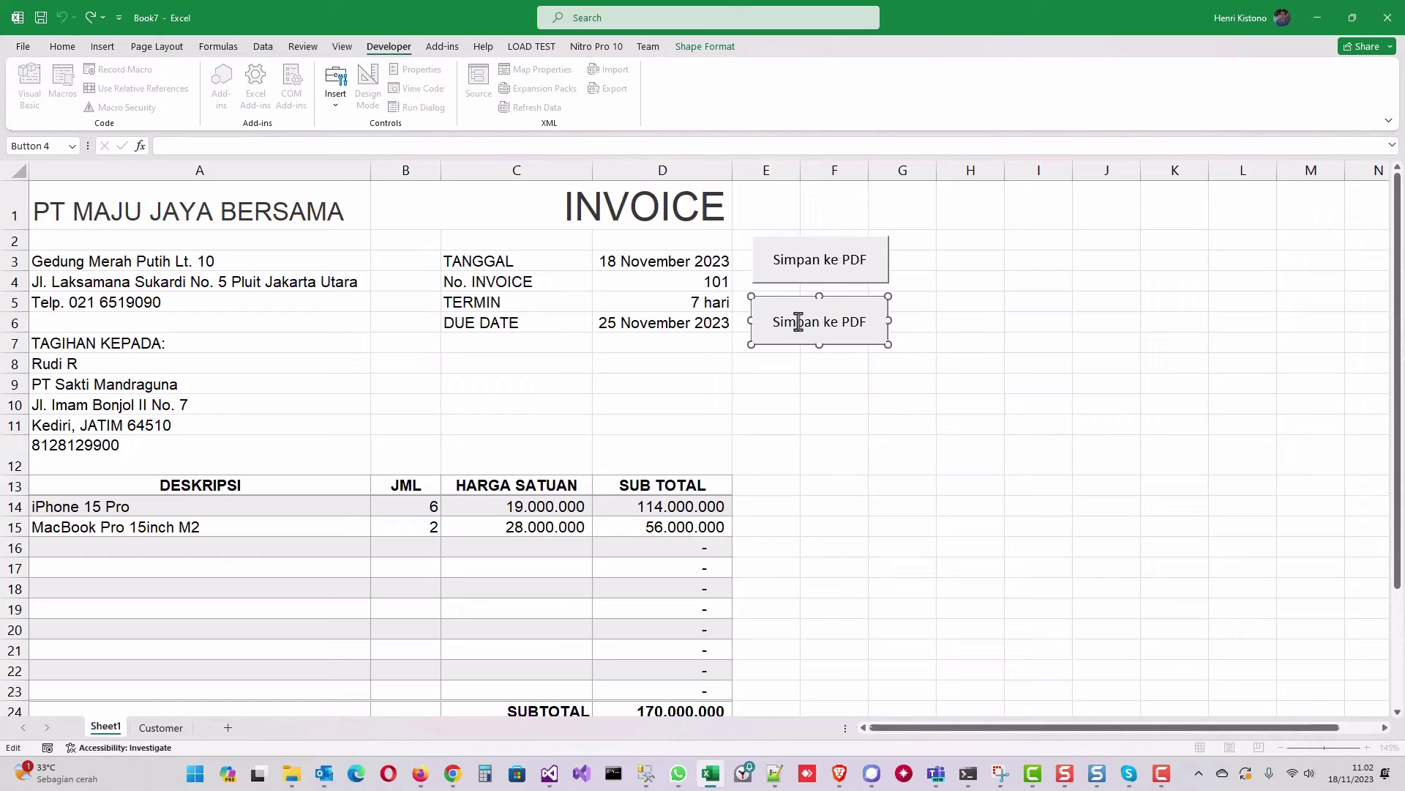
pyautogui.hotkey('ctrl', 'a')
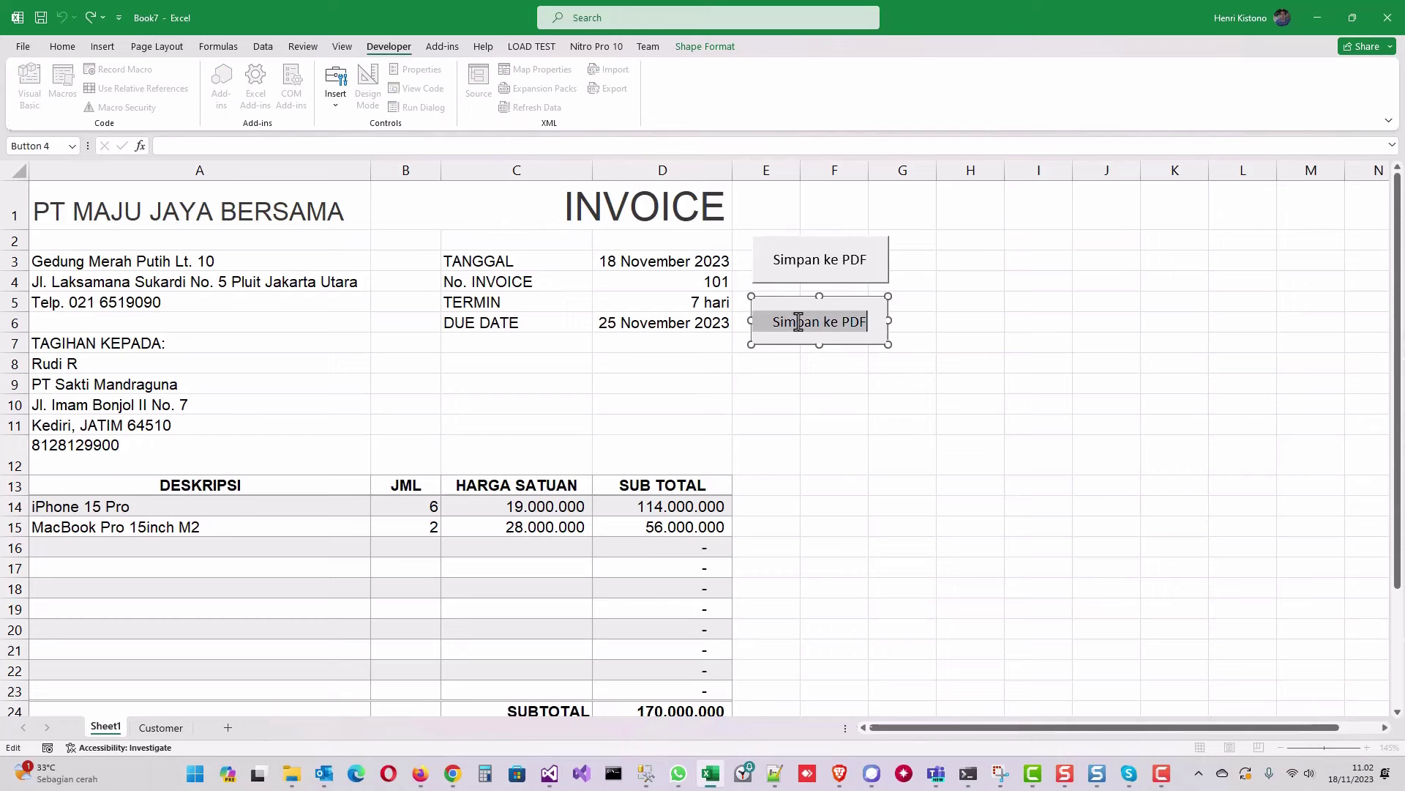
pyautogui.write('Mem')
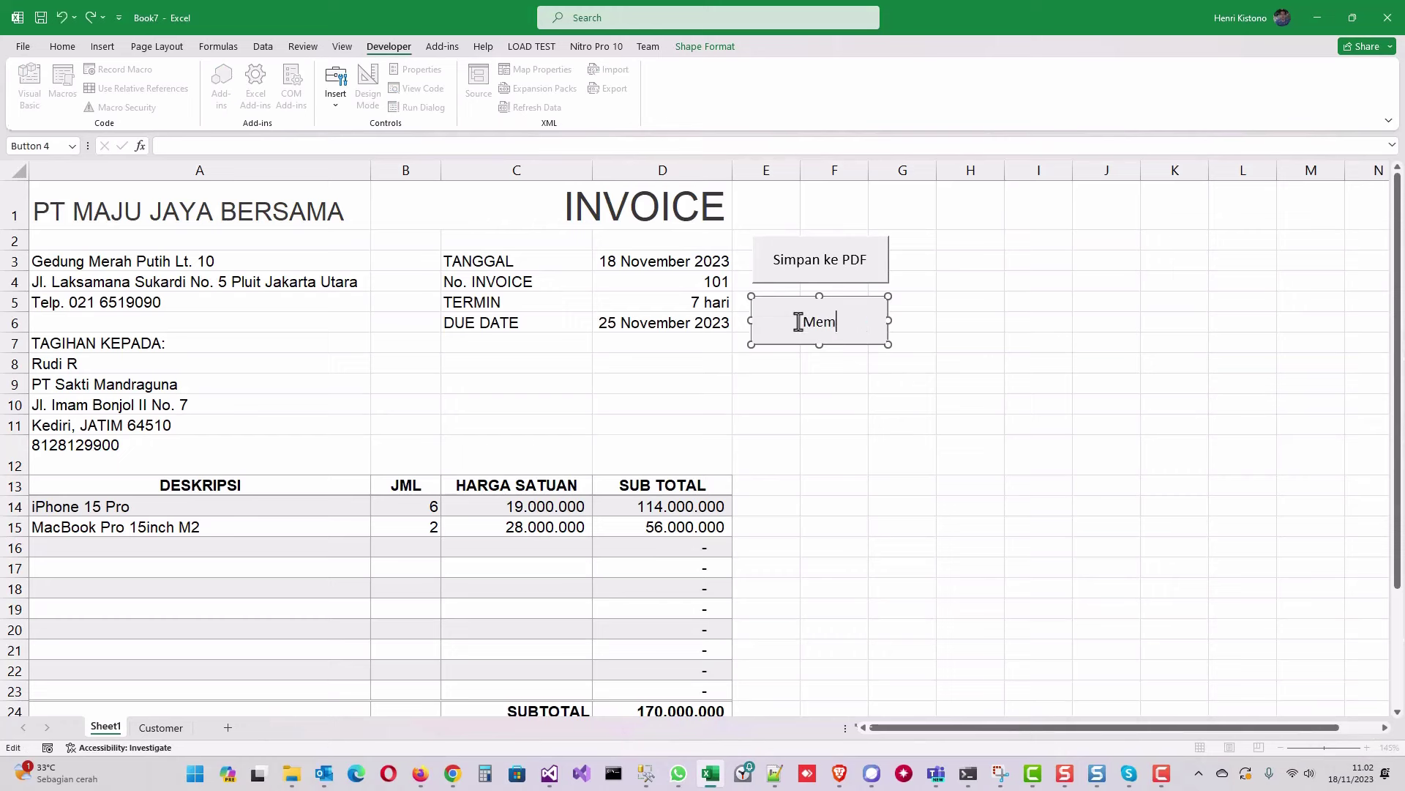
pyautogui.write('uat Invoice Baru')
pyautogui.click(814, 222)
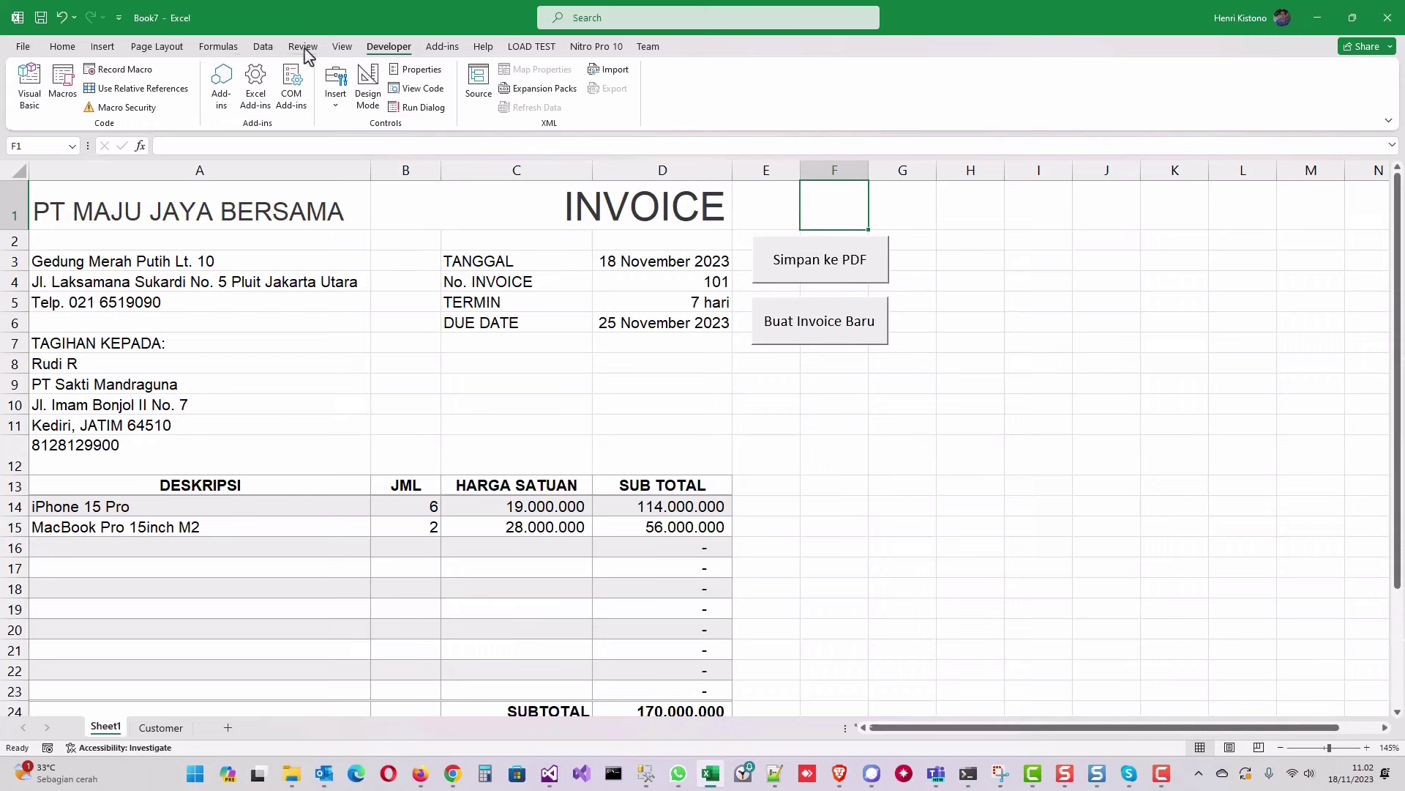
# Hide the gridlines on the invoice sheet
pyautogui.click(340, 47)
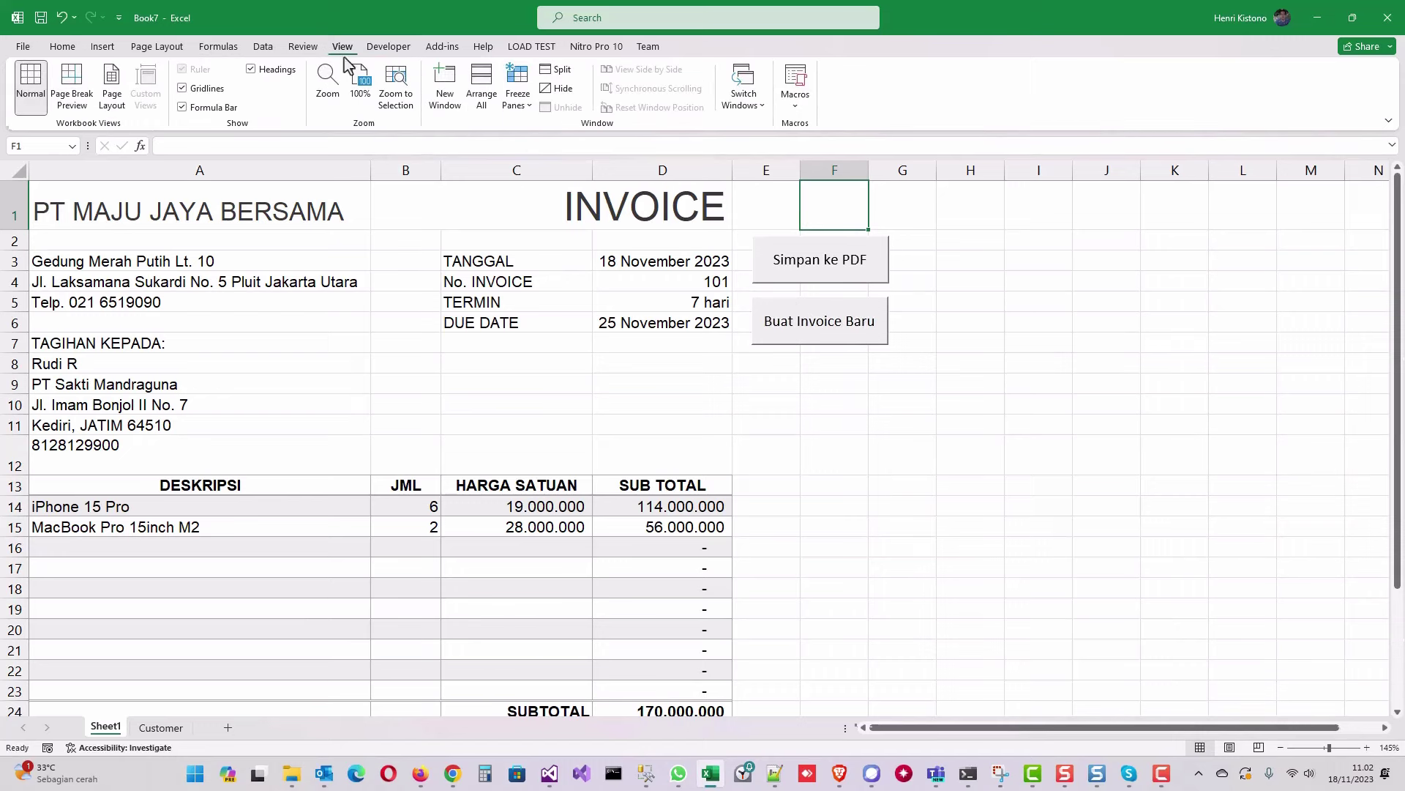
pyautogui.click(183, 88)
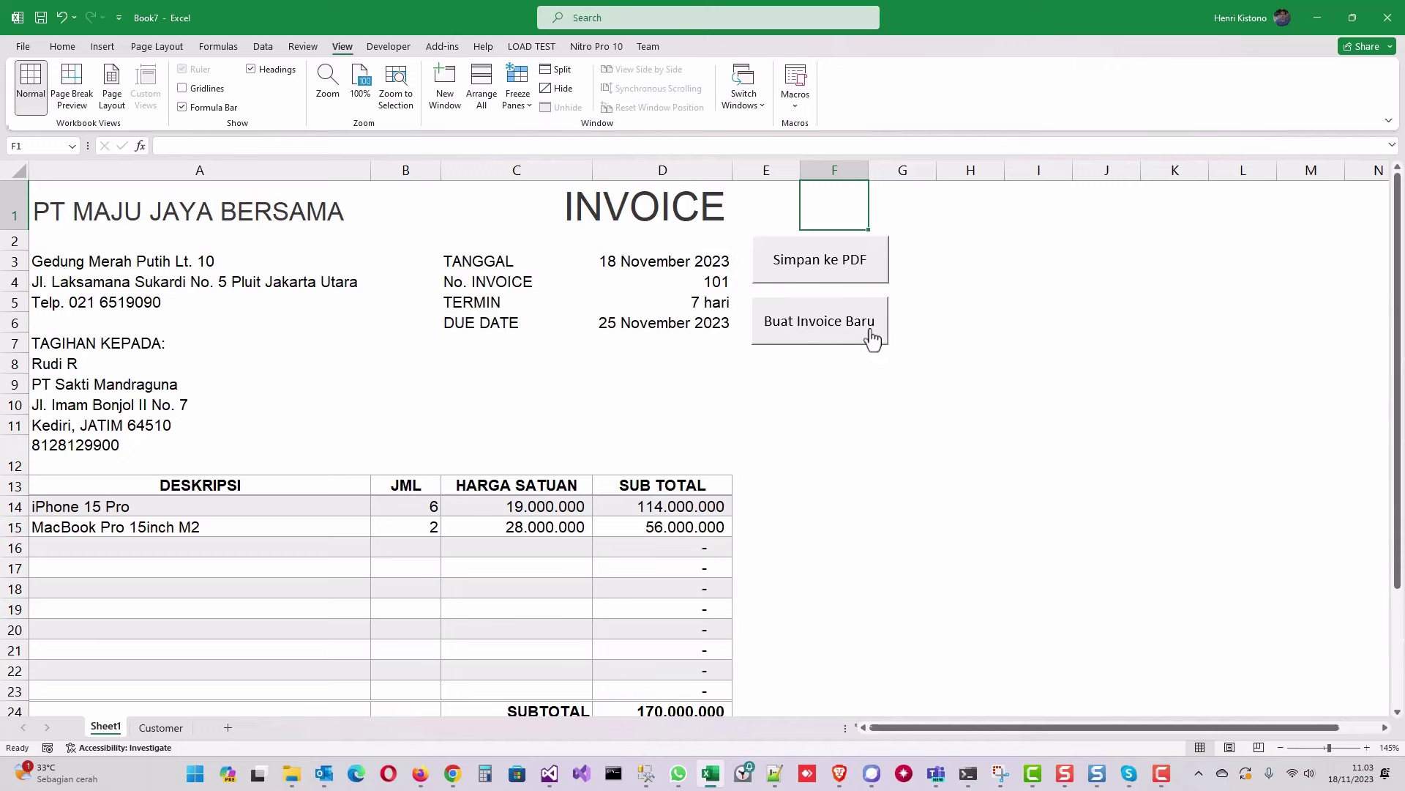
# Set the paper size to A4 and define the invoice range A1:D31 as the print area
pyautogui.click(181, 215)
pyautogui.hotkey('ctrl', 'shift', 'End')
pyautogui.scroll(5, 625, 492)
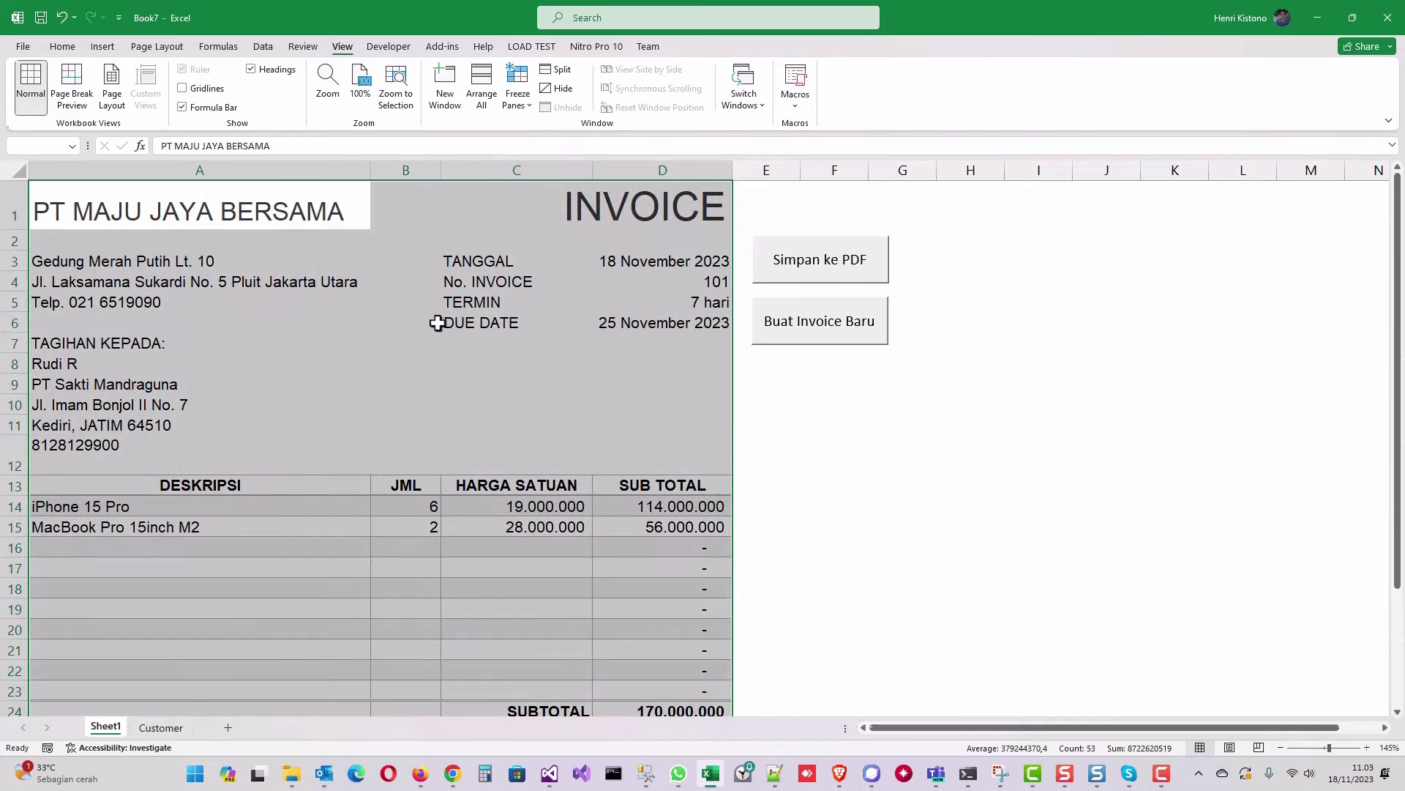
pyautogui.click(63, 48)
pyautogui.click(163, 50)
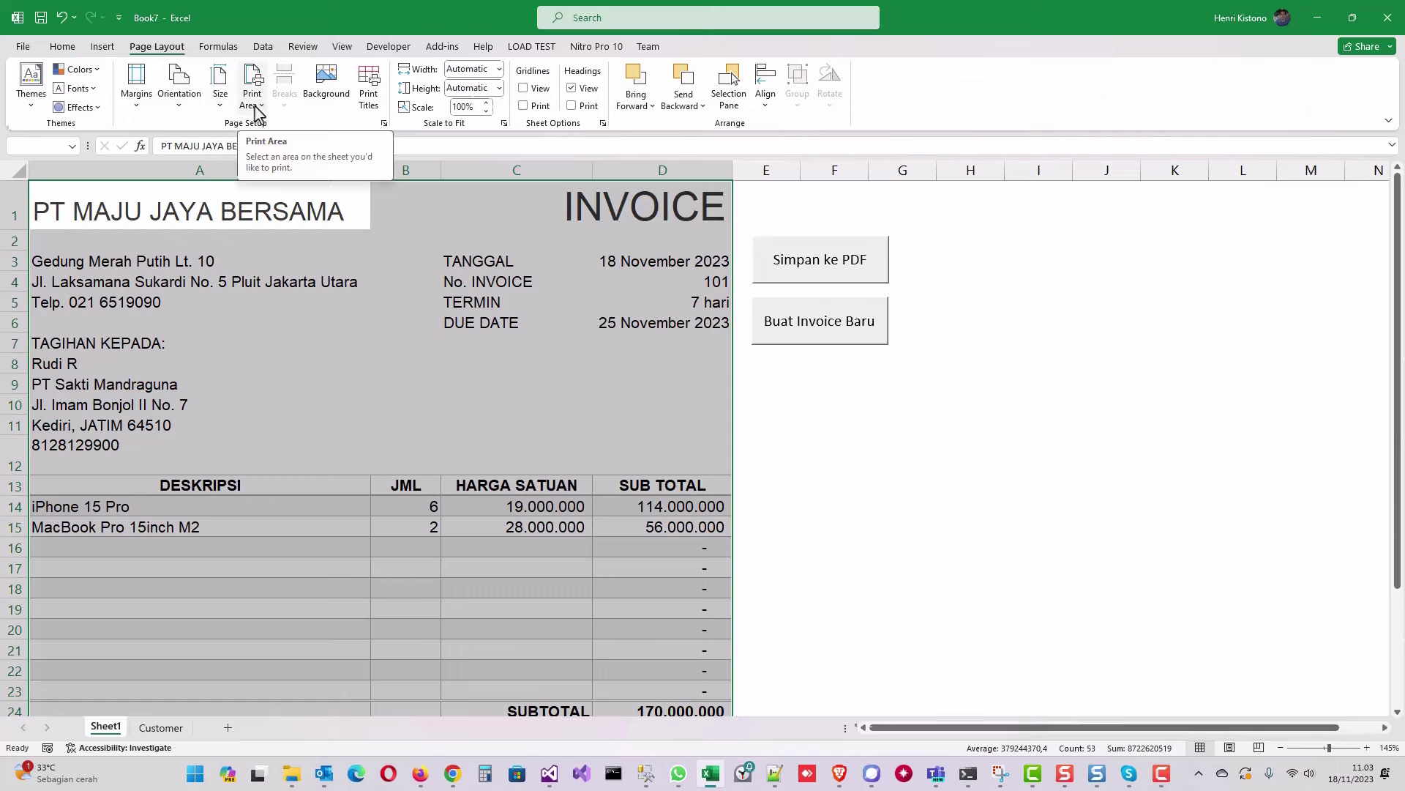
pyautogui.click(220, 103)
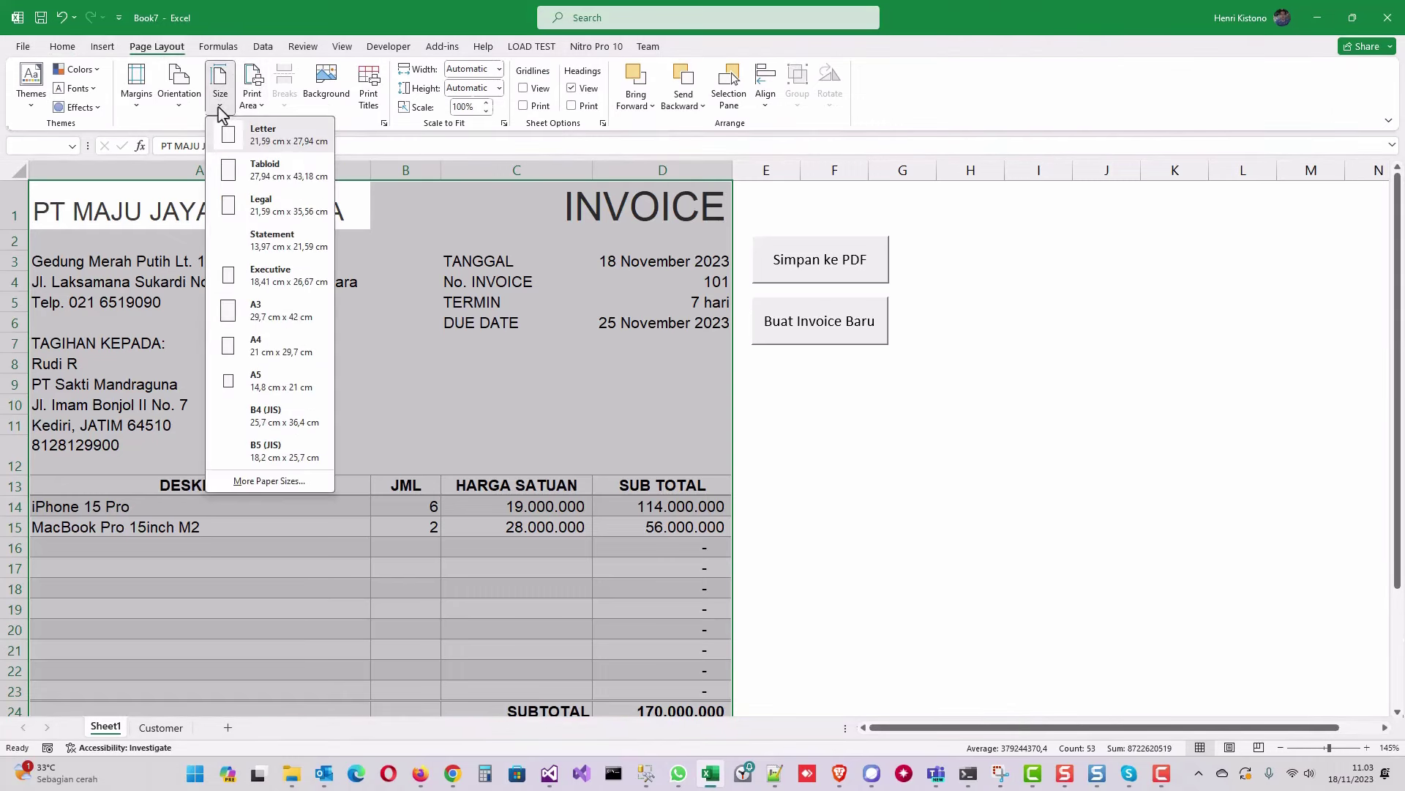
pyautogui.click(272, 349)
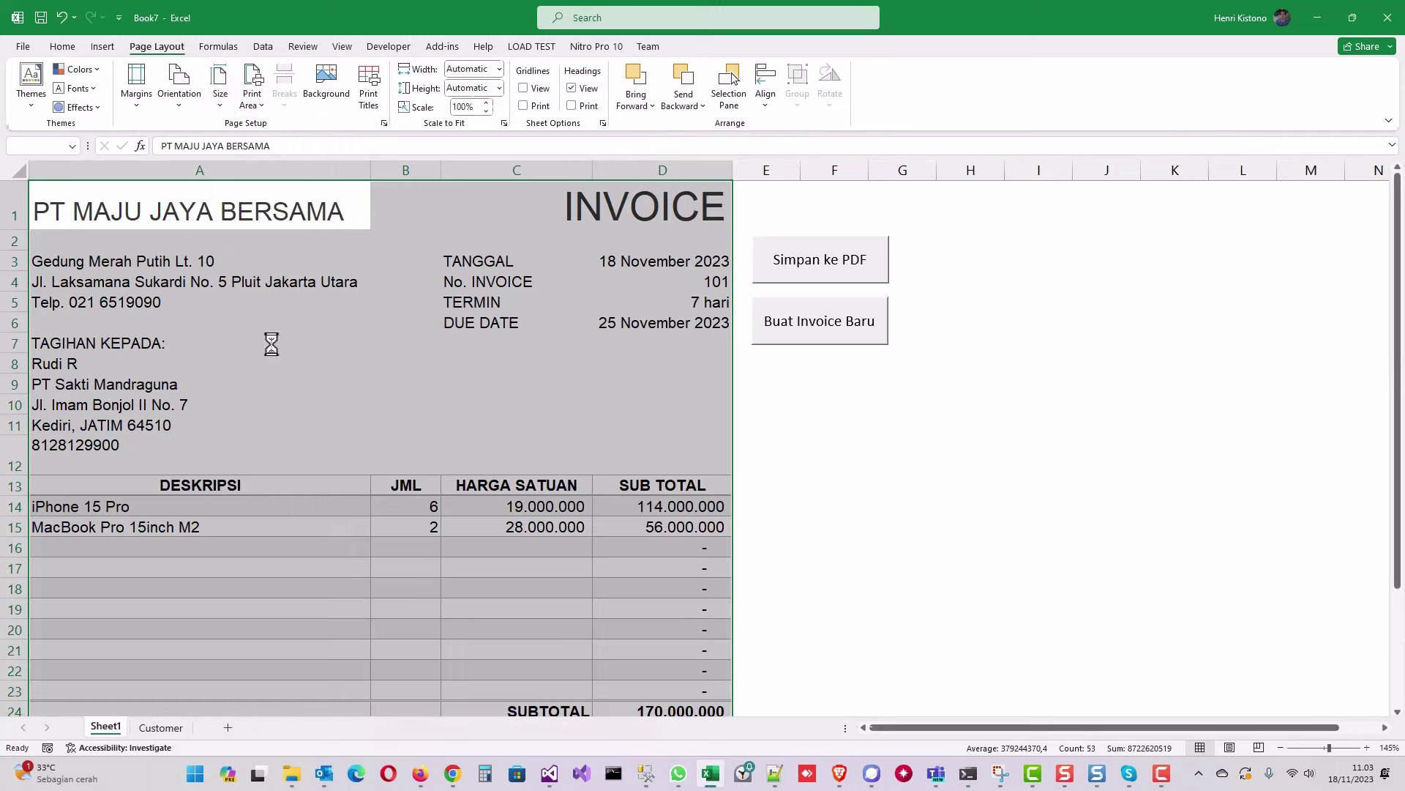
pyautogui.click(258, 106)
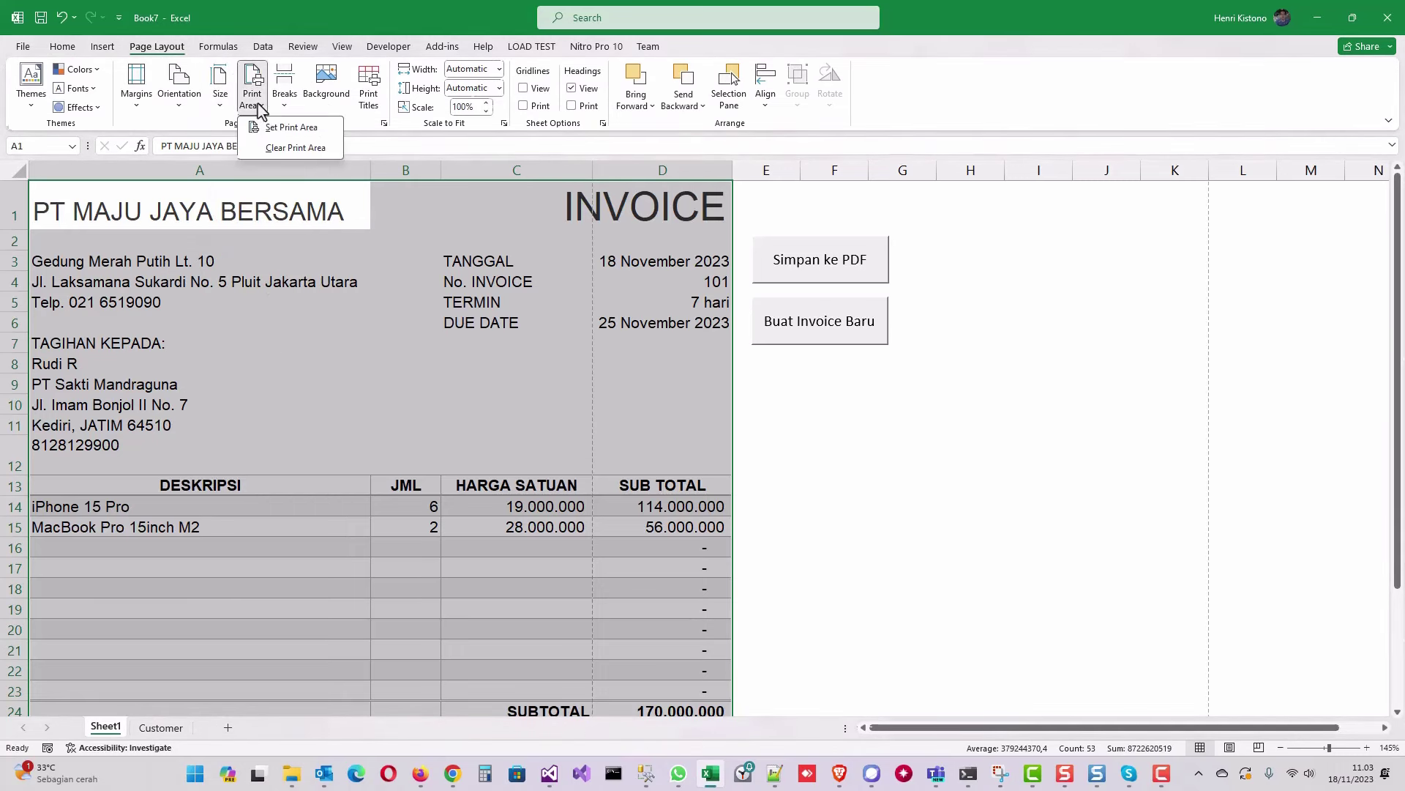
pyautogui.click(293, 129)
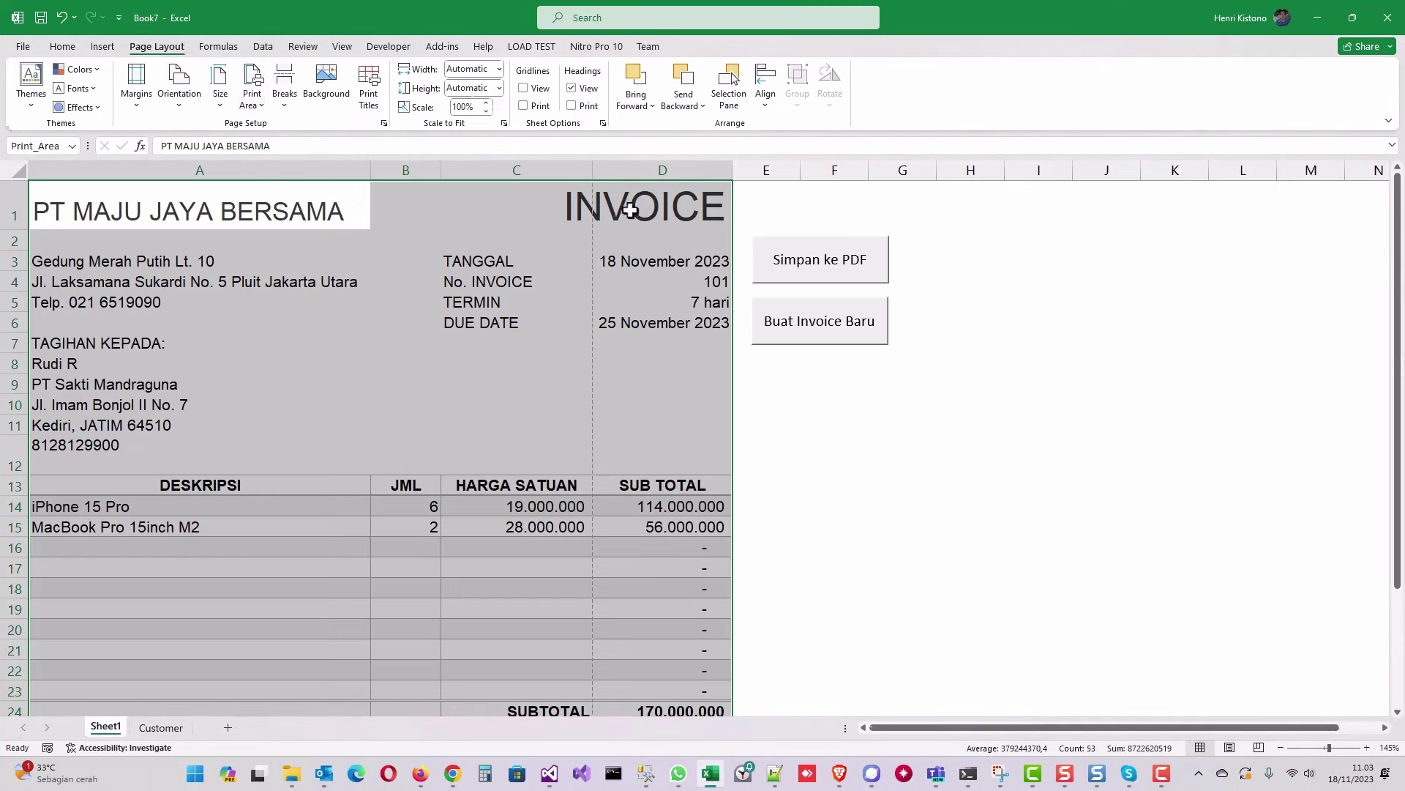
pyautogui.scroll(-3, 610, 233)
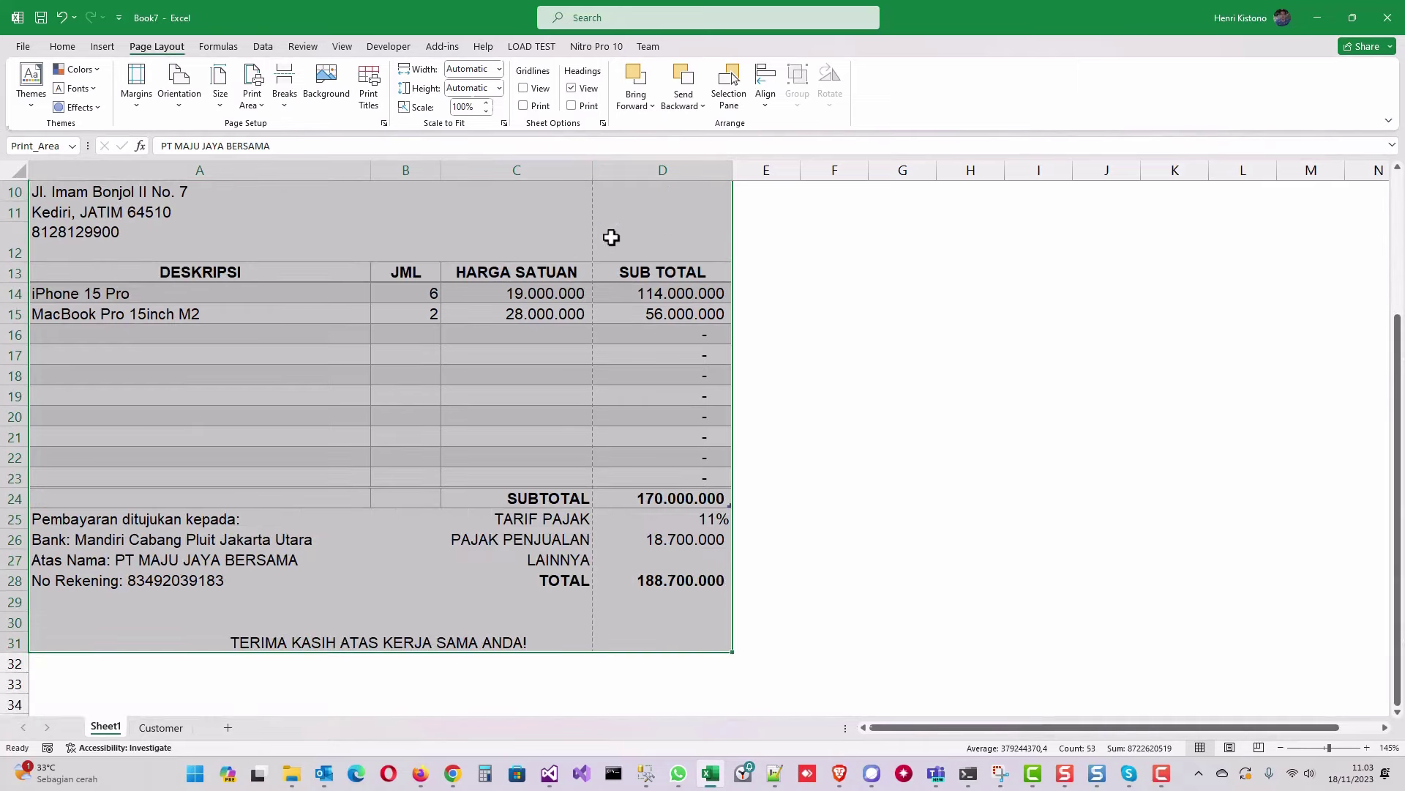
pyautogui.scroll(3, 614, 238)
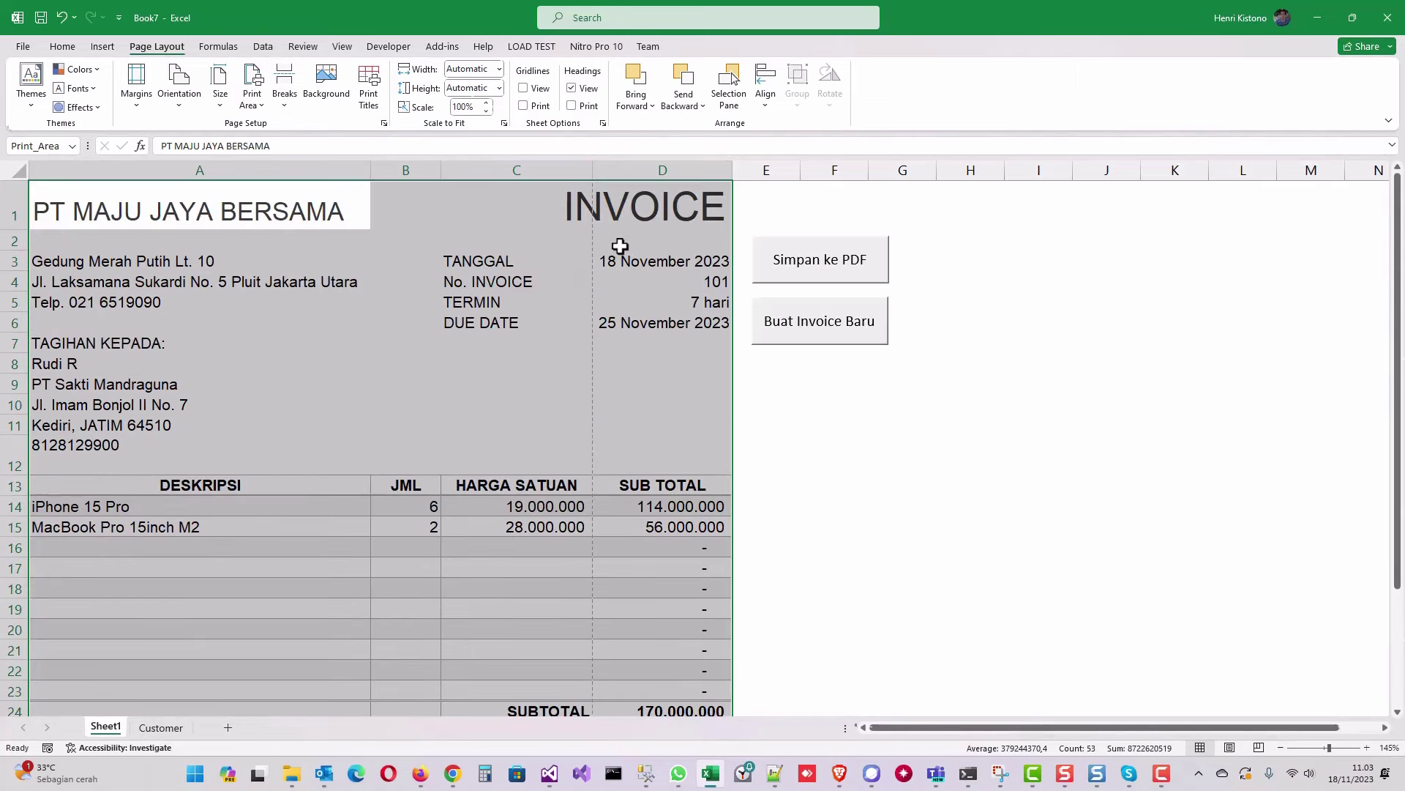
# Set the print scaling to Fit All Columns on One Page and return to the sheet
pyautogui.click(23, 46)
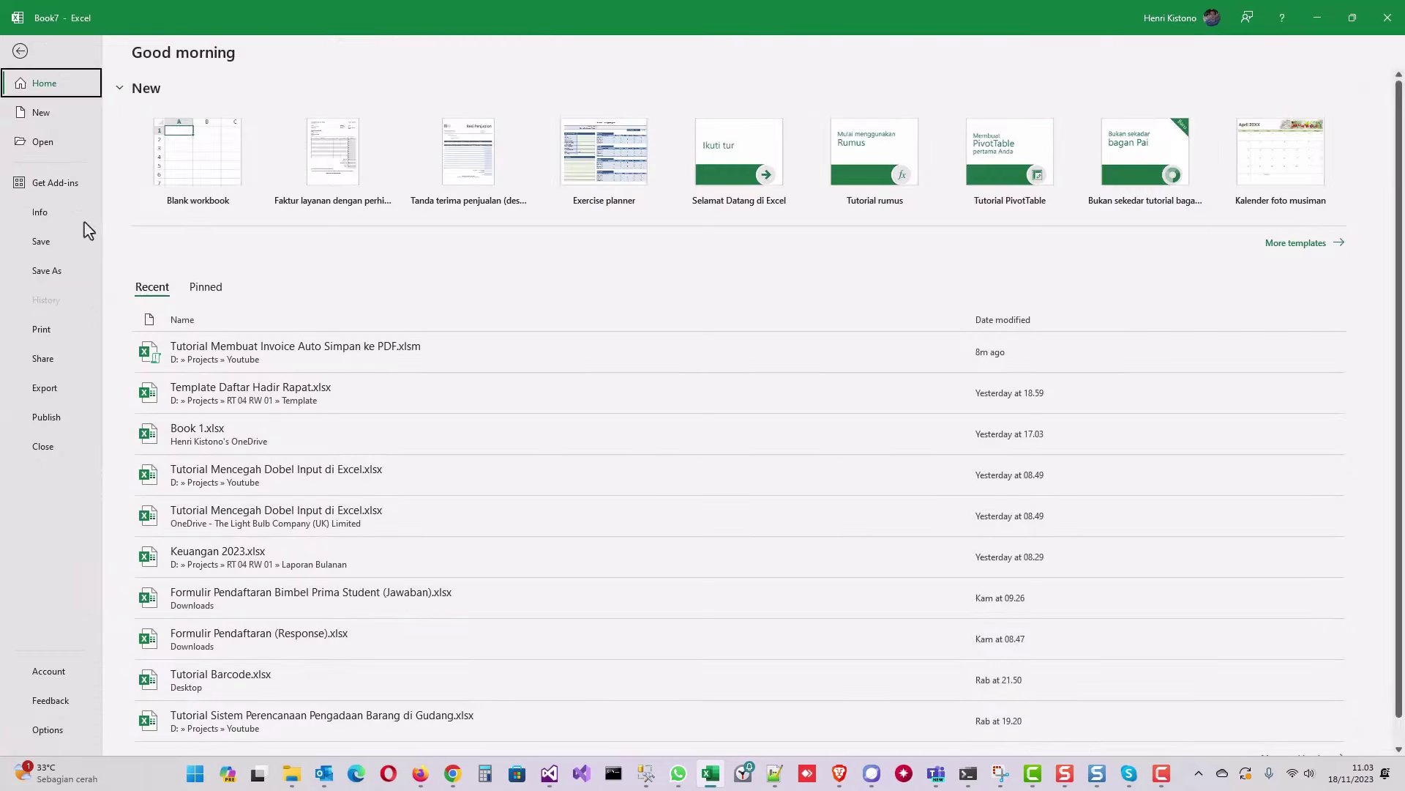
pyautogui.click(59, 332)
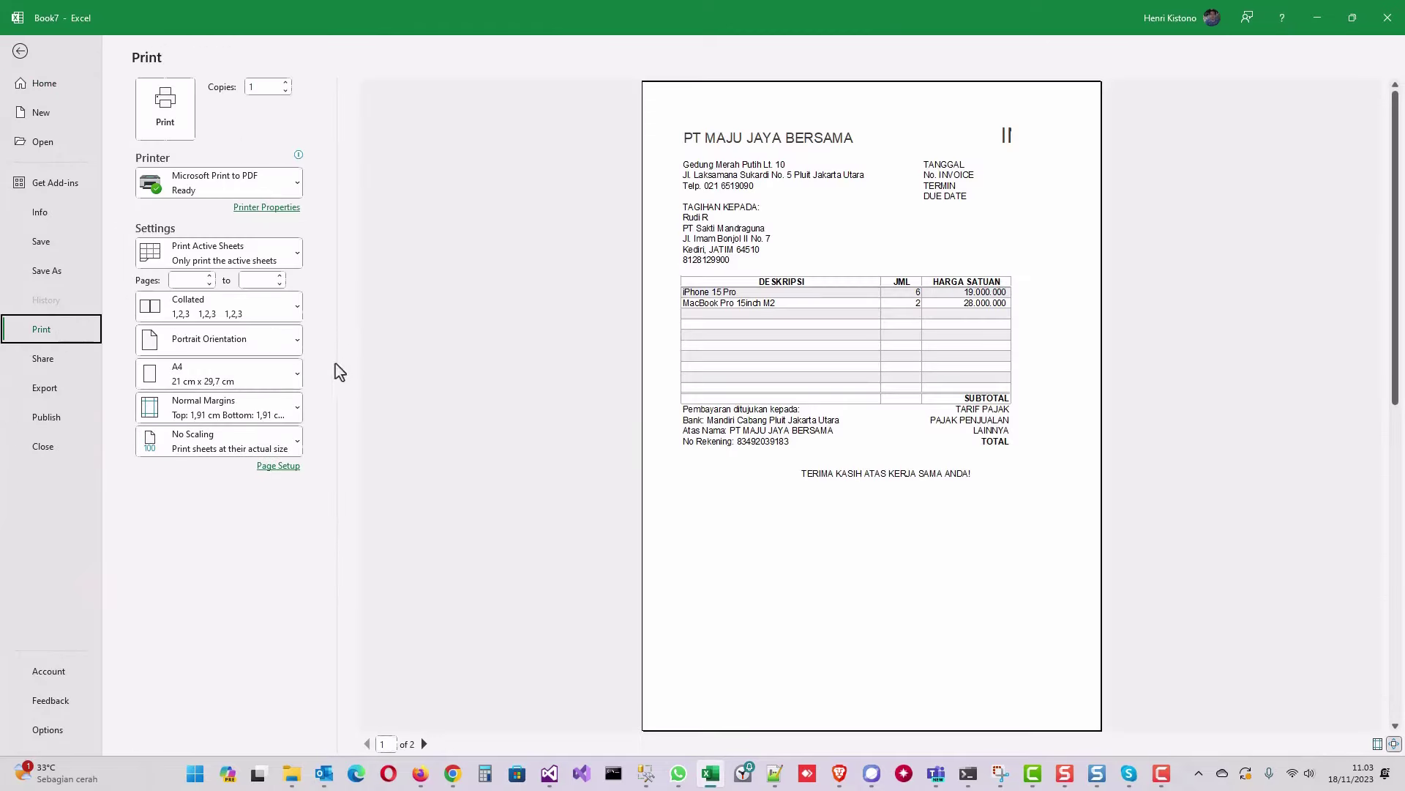
pyautogui.click(300, 445)
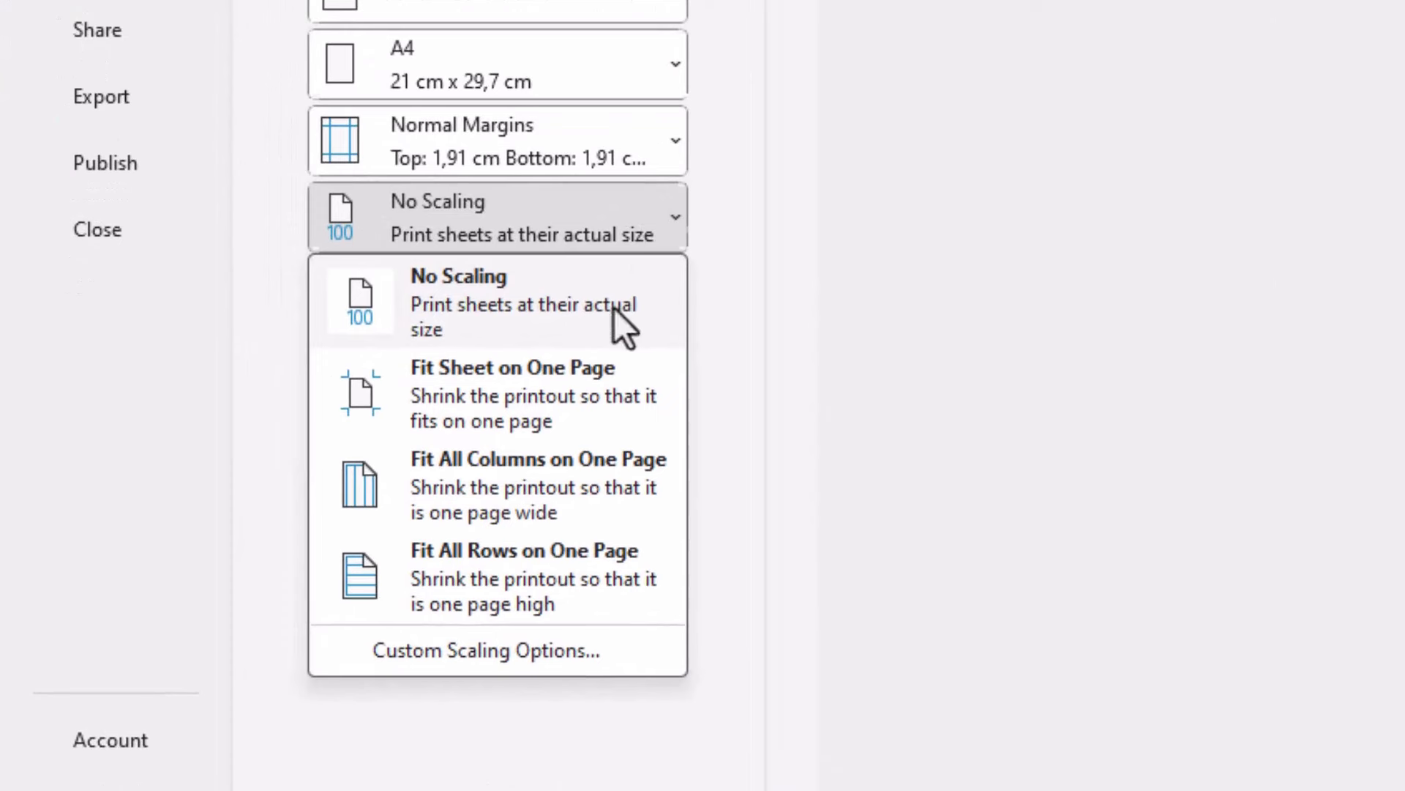
pyautogui.click(556, 475)
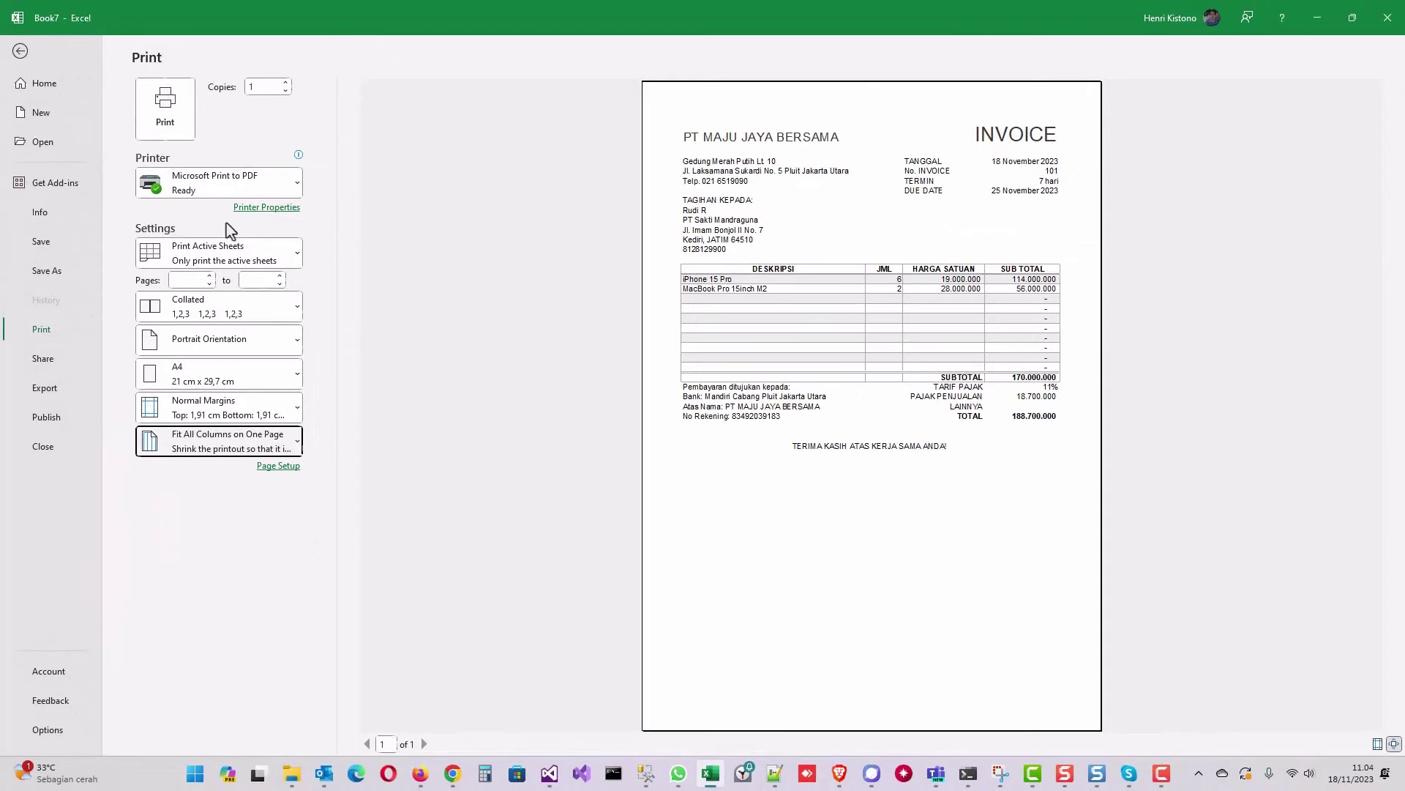
pyautogui.click(19, 52)
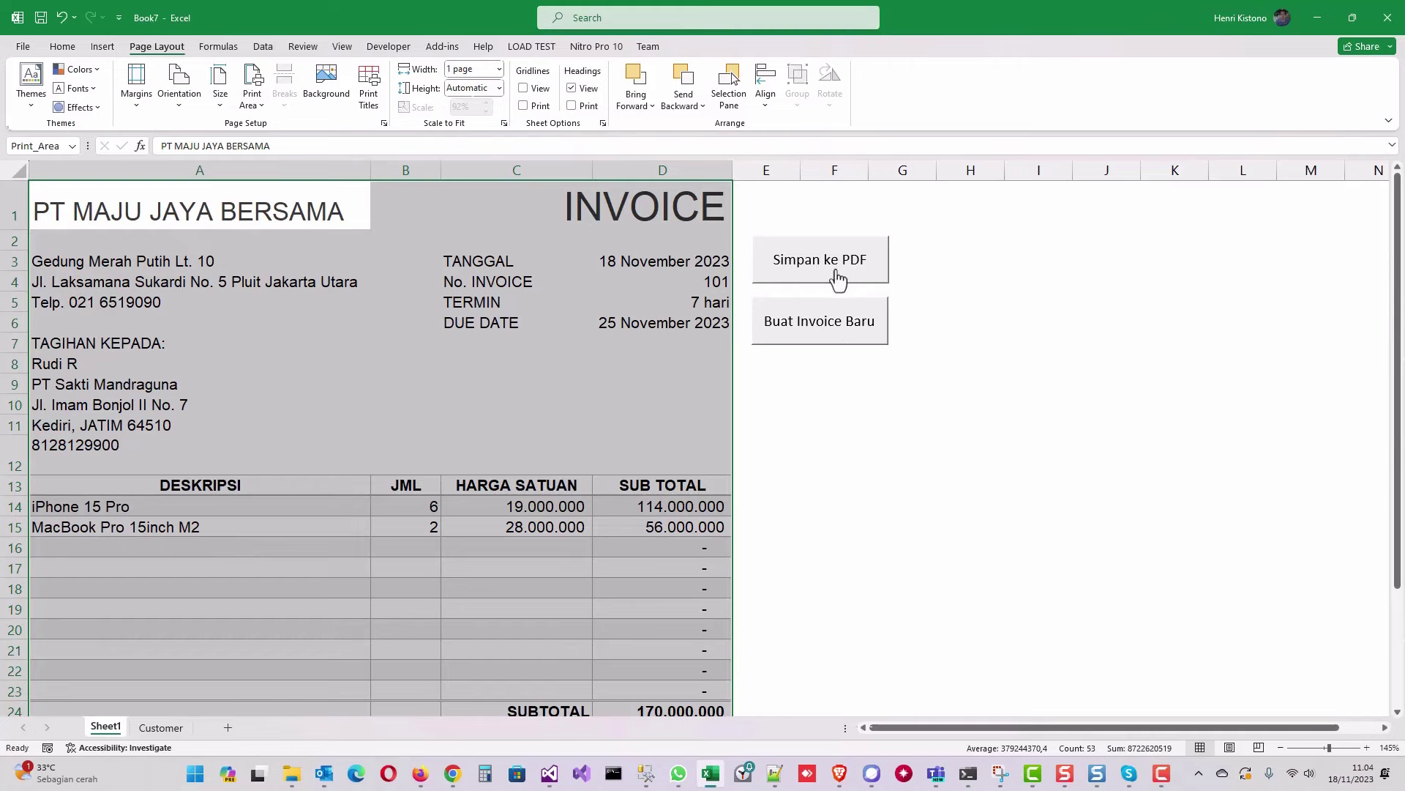
# Switch to Notepad++ and examine the prepared macros SaveActiveSheetAsPDF and CreateNewInvoice
pyautogui.moveTo(775, 773)
pyautogui.click(761, 746)
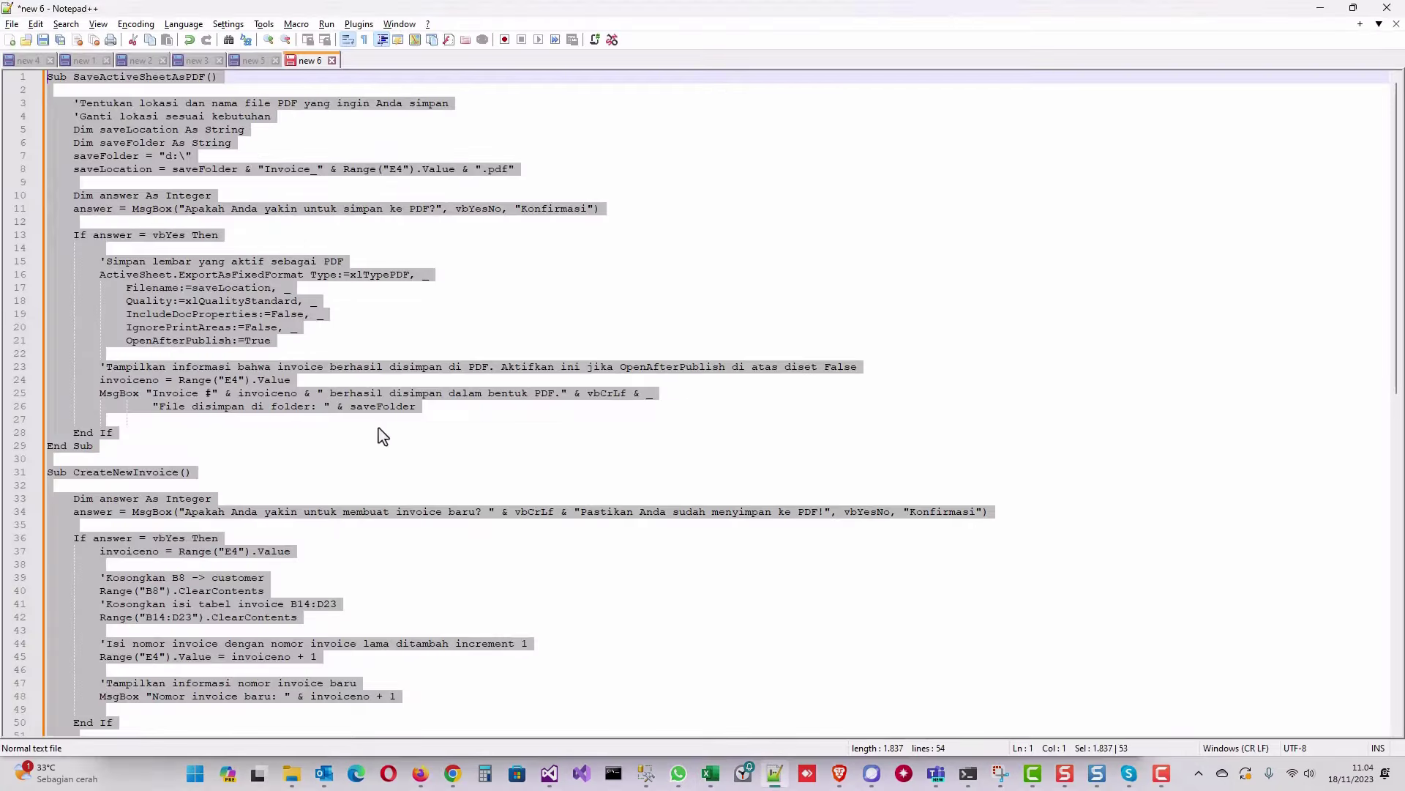
pyautogui.click(254, 449)
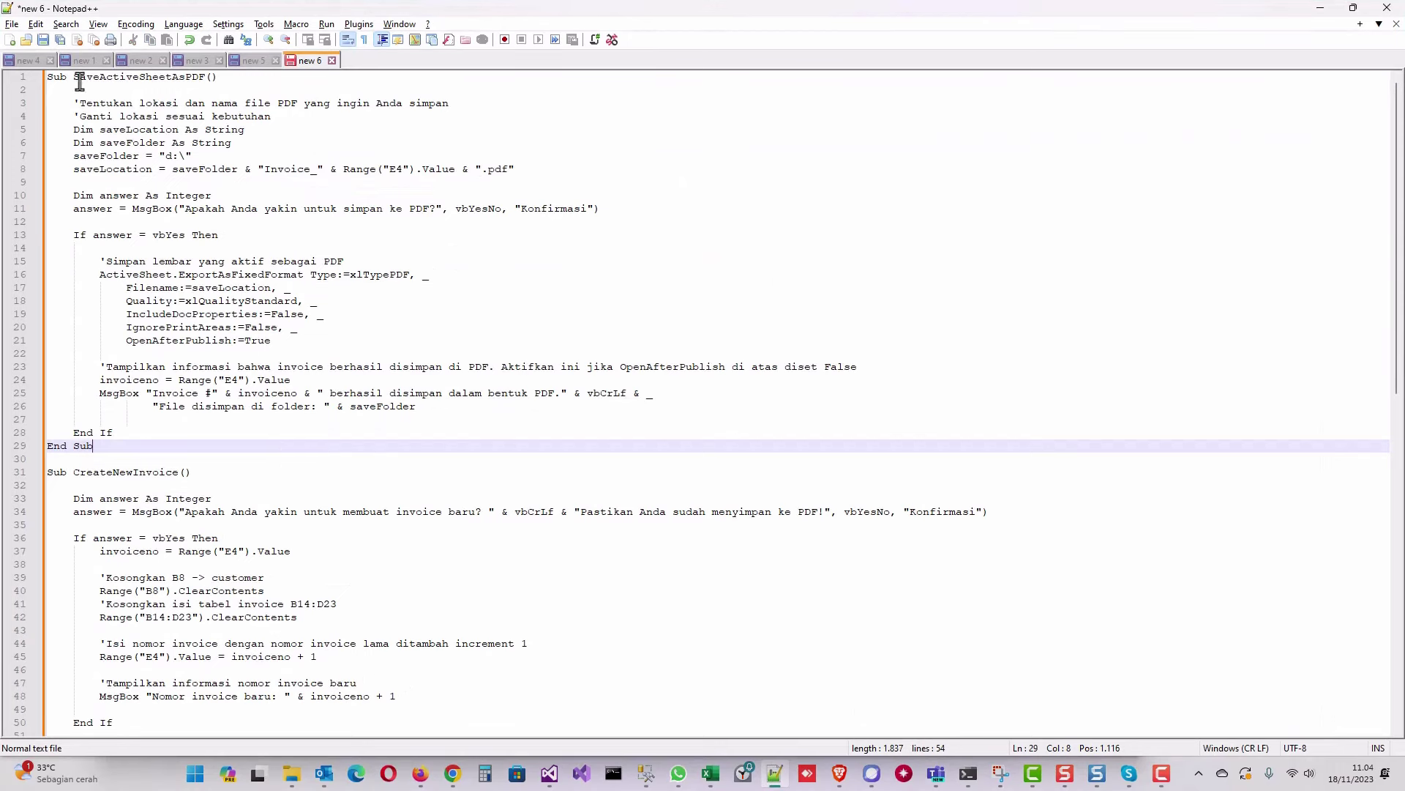
pyautogui.moveTo(76, 79); pyautogui.dragTo(210, 79)
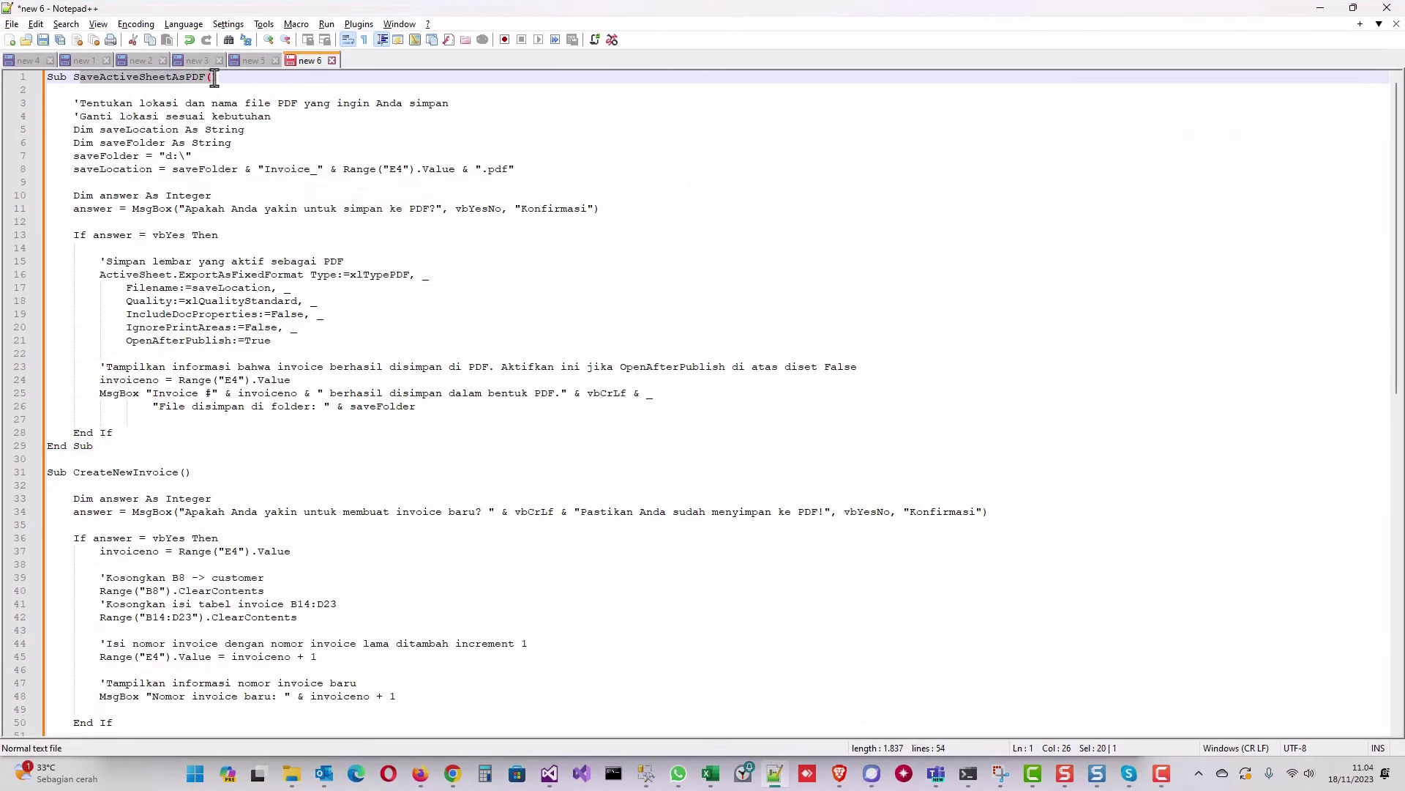
pyautogui.click(111, 474)
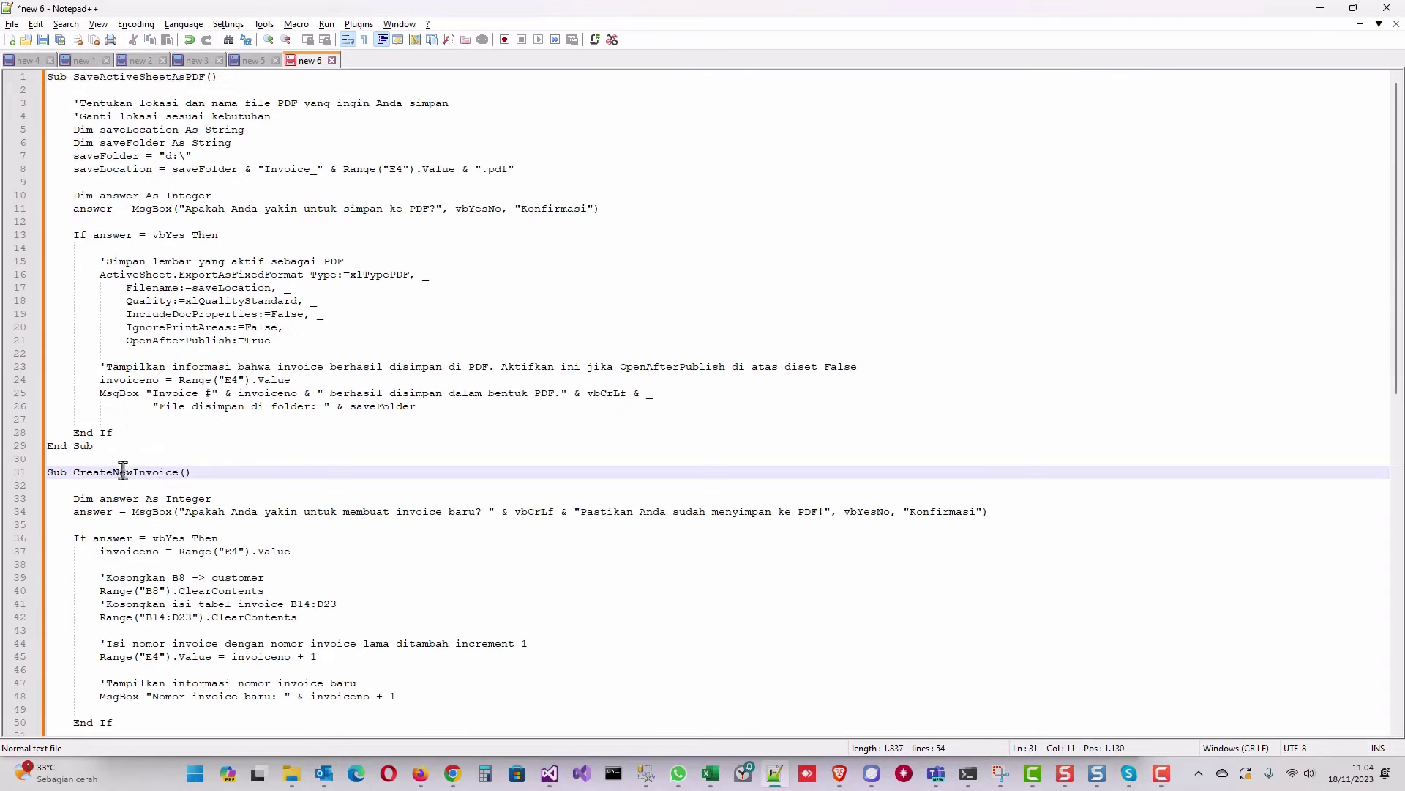
pyautogui.click(128, 465)
# Return to the Excel workbook and open the Sheet1 code module of Book7 in the Visual Basic editor
pyautogui.hotkey('alt', 'Tab')
pyautogui.click(784, 214)
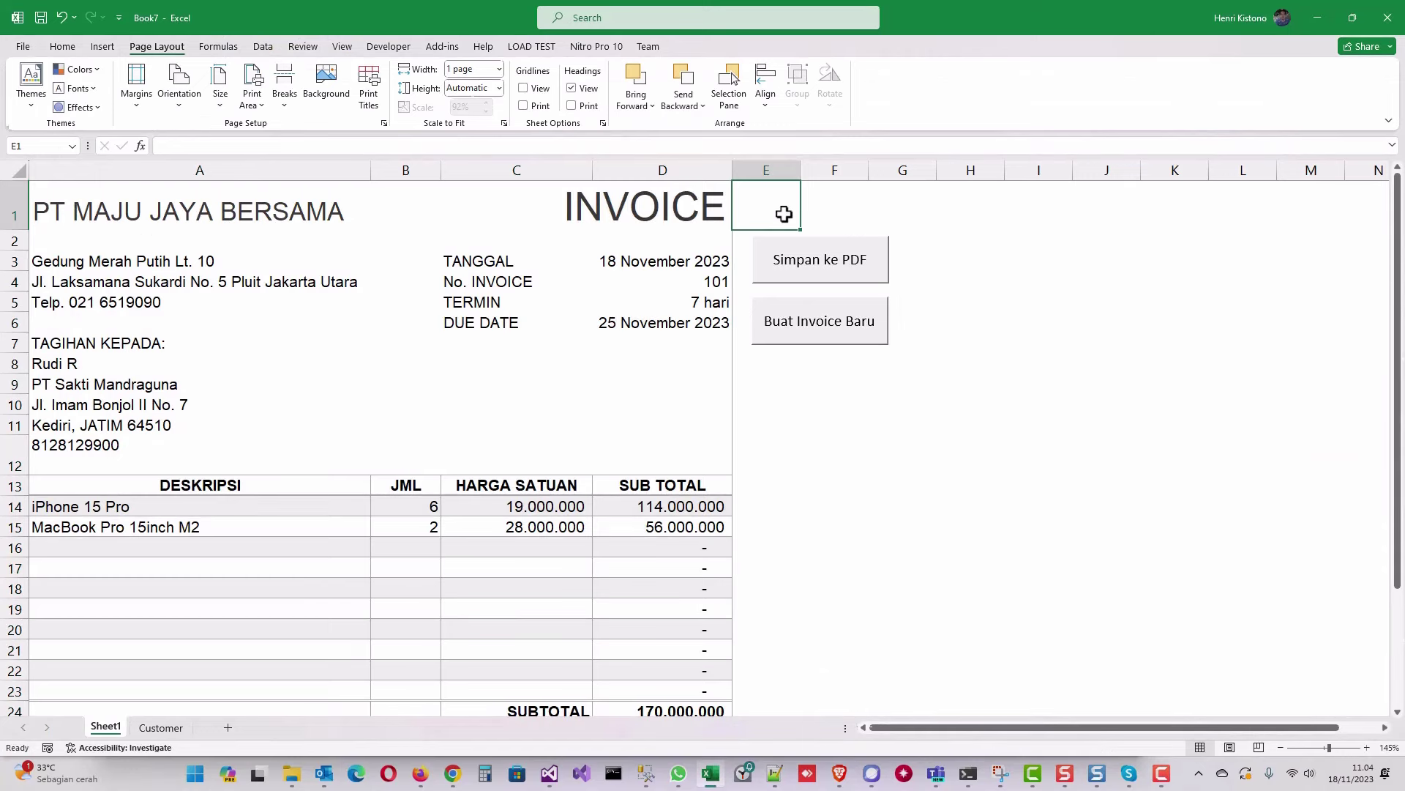
pyautogui.press('alt')
pyautogui.hotkey('alt', 'F11')
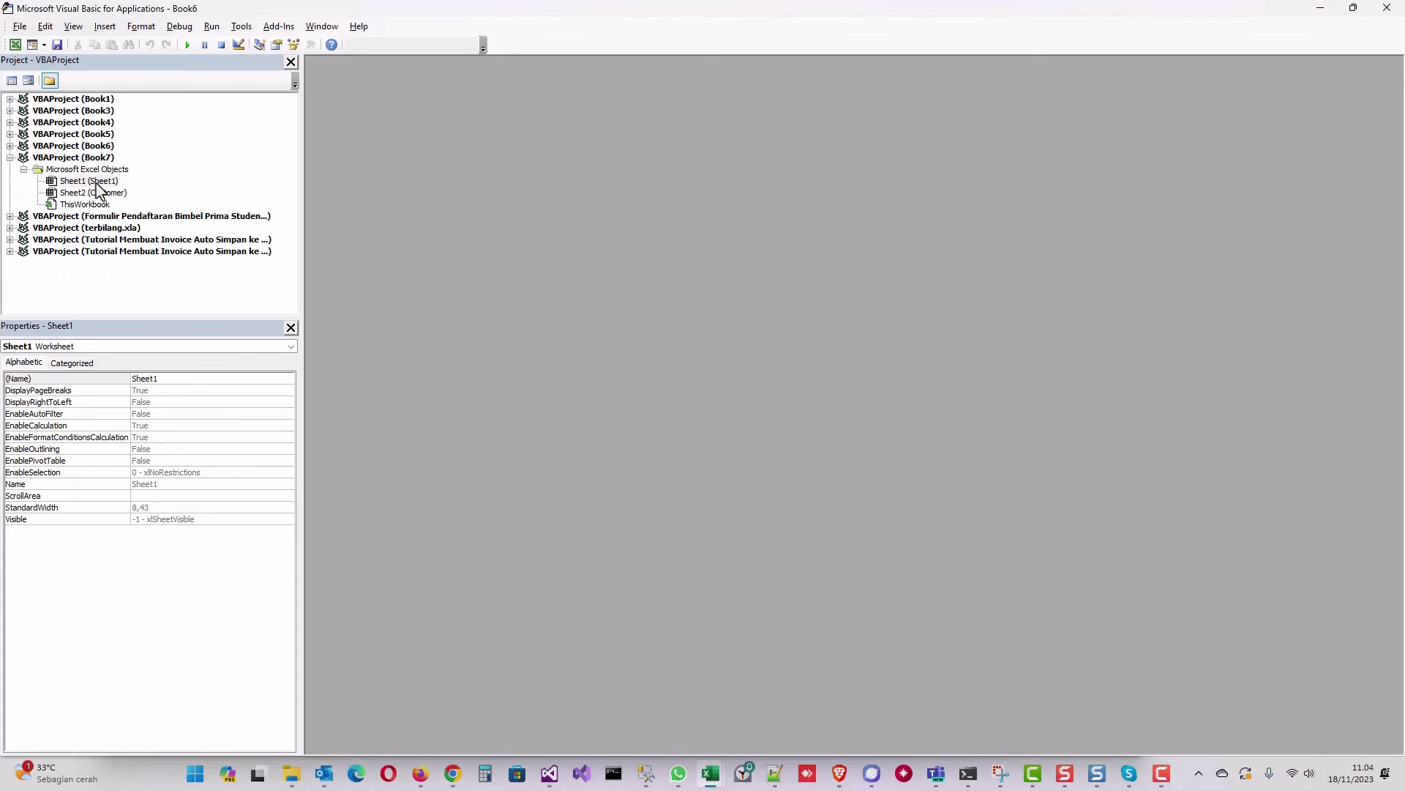
pyautogui.doubleClick(97, 183)
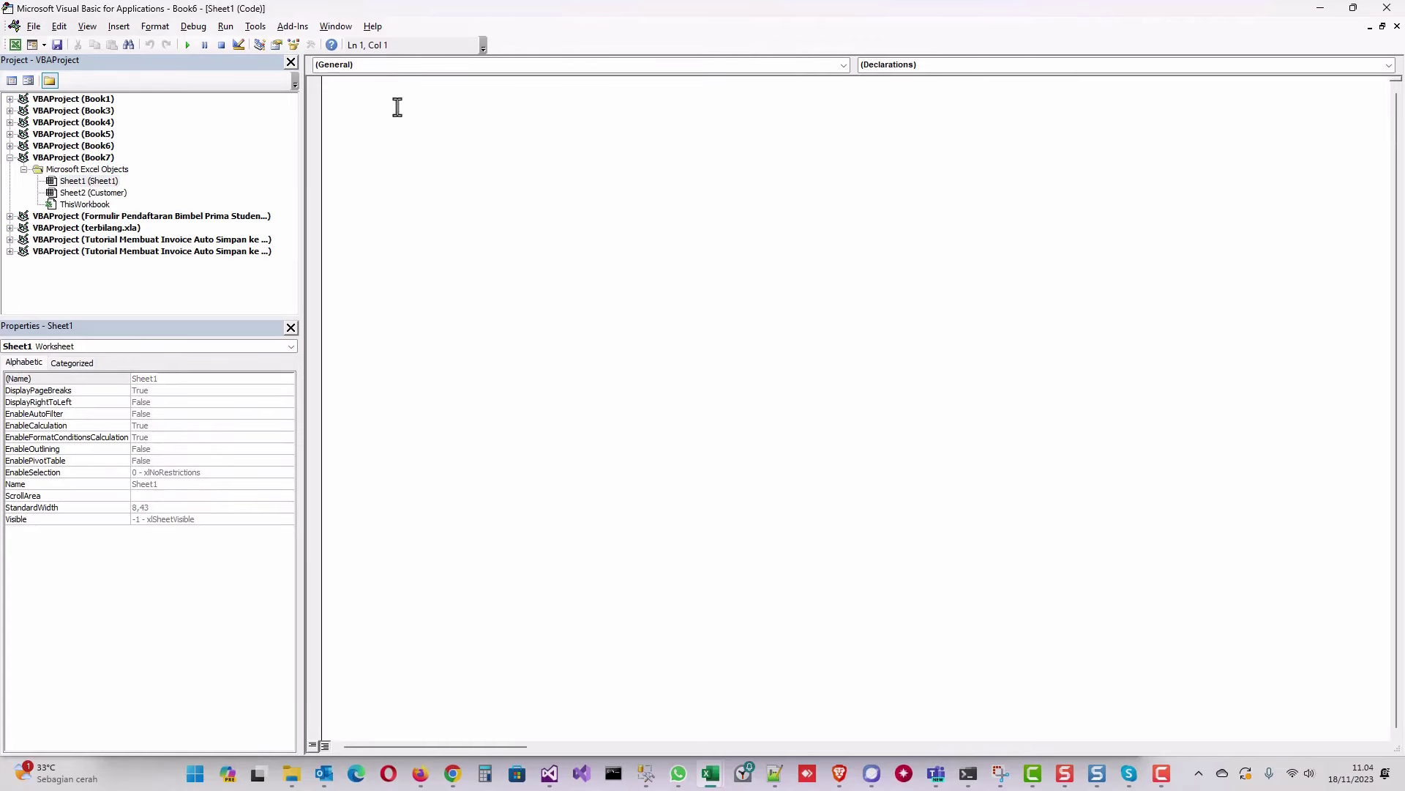
# Copy all the macro code from Notepad++ and paste it into the empty Sheet1 code module
pyautogui.click(775, 773)
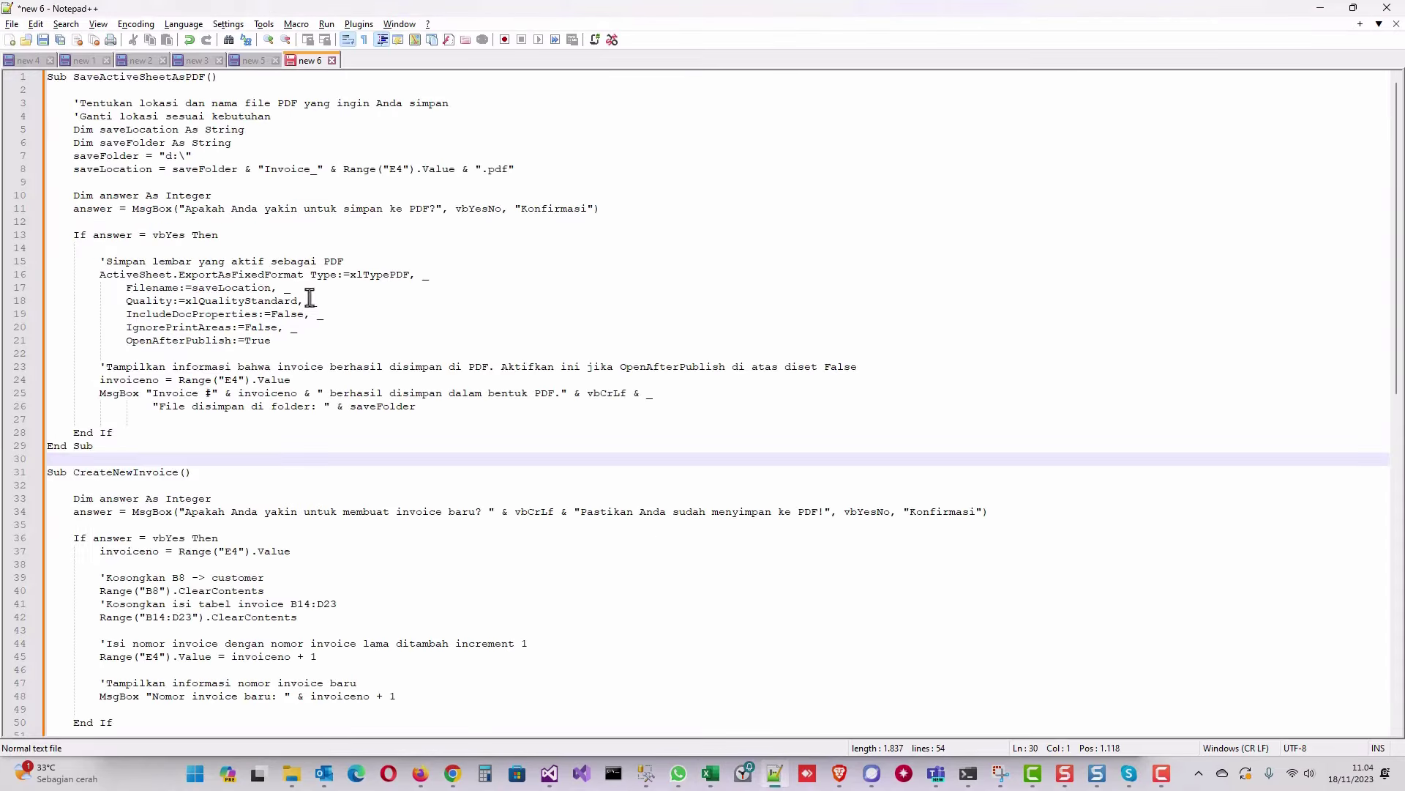
pyautogui.hotkey('ctrl', 'a')
pyautogui.hotkey('ctrl', 'c')
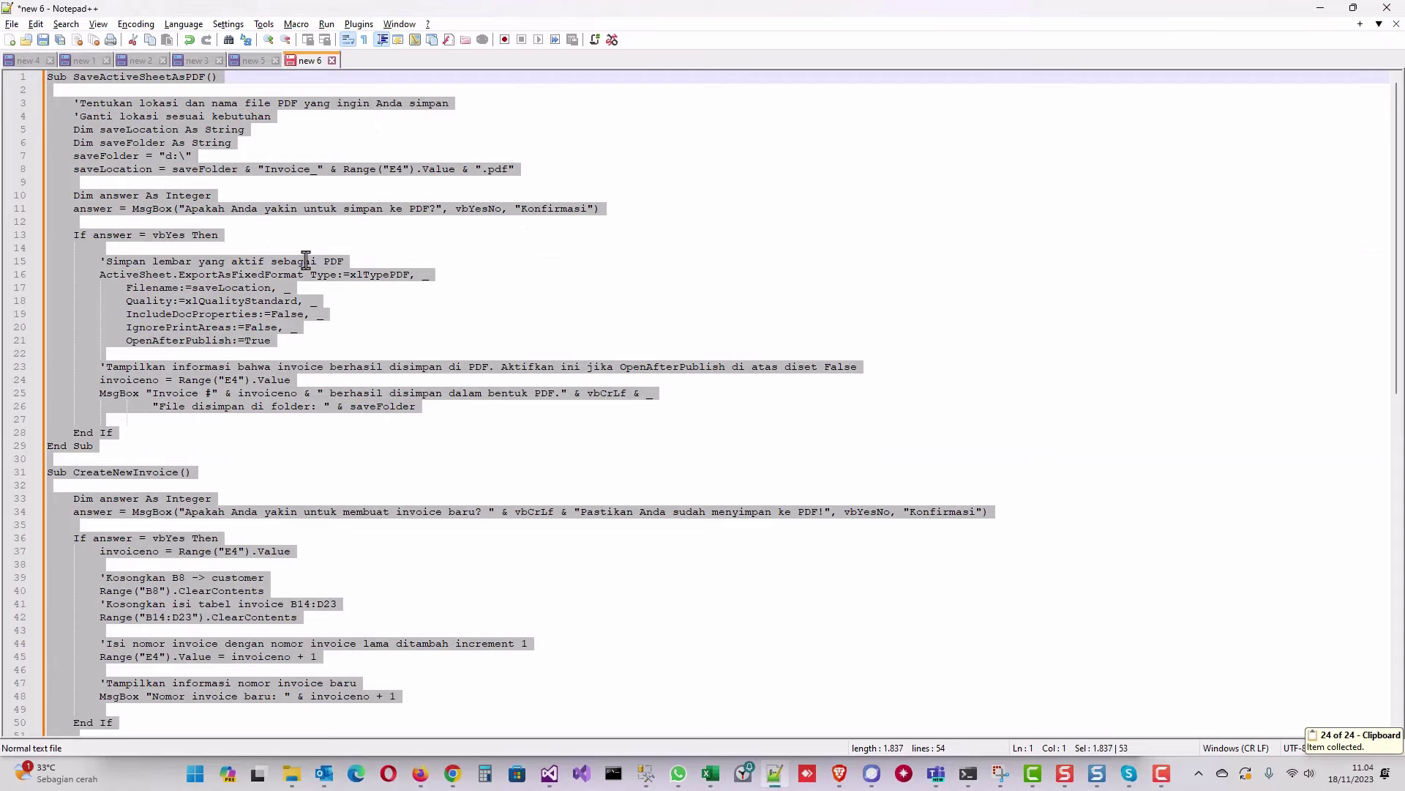
pyautogui.hotkey('alt', 'Tab')
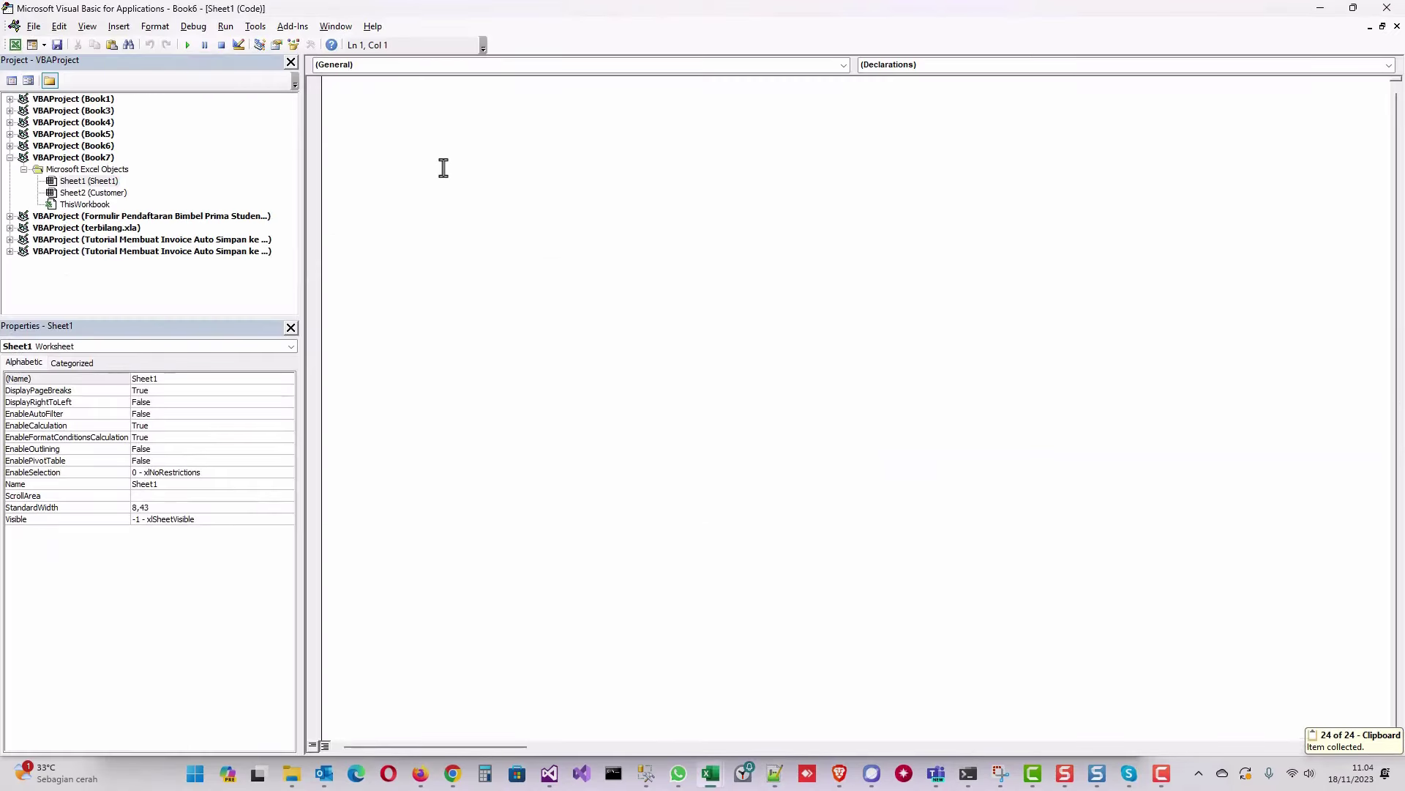
pyautogui.hotkey('ctrl', 'v')
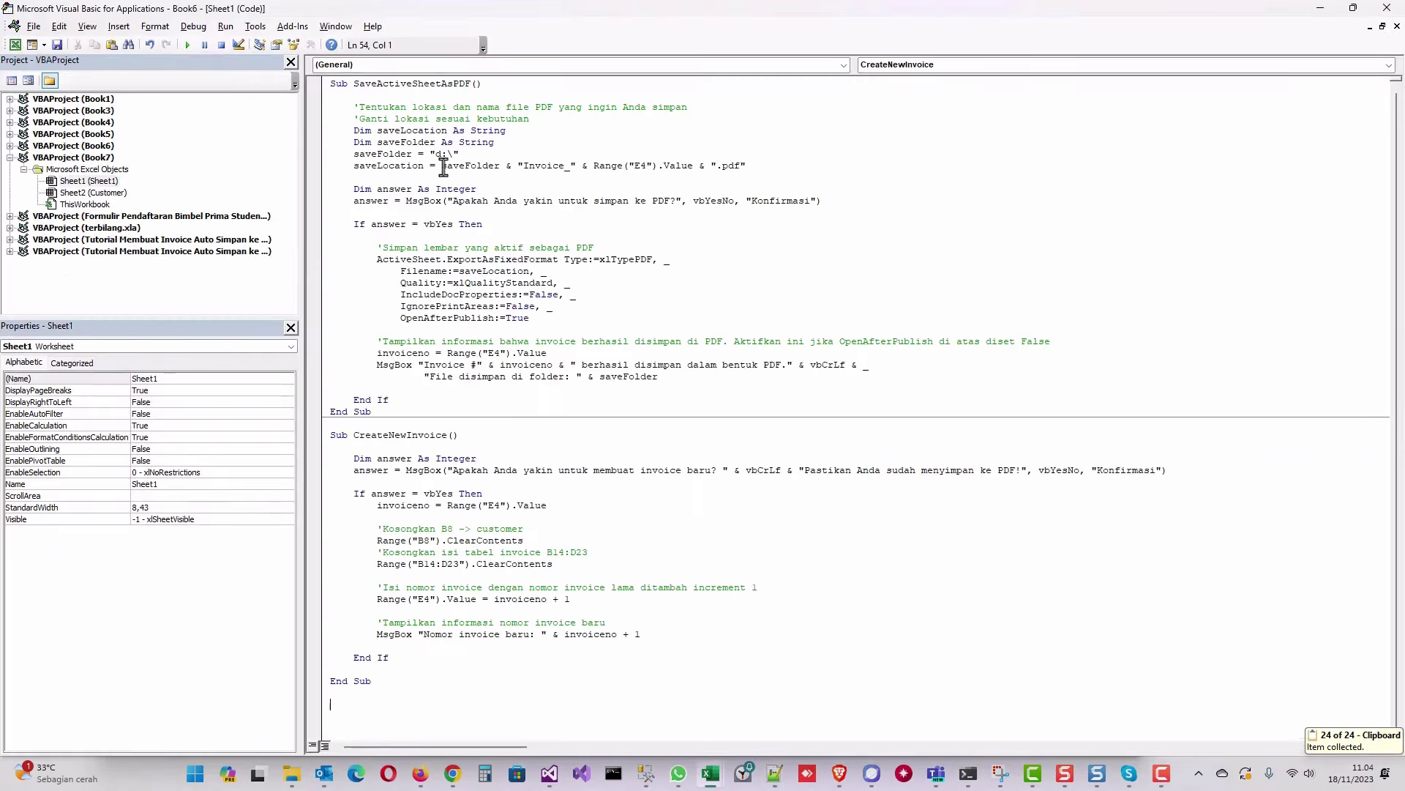
# Examine the saveFolder and saveLocation lines of the SaveActiveSheetAsPDF macro, including the folder path, file name prefix and cell reference
pyautogui.click(350, 98)
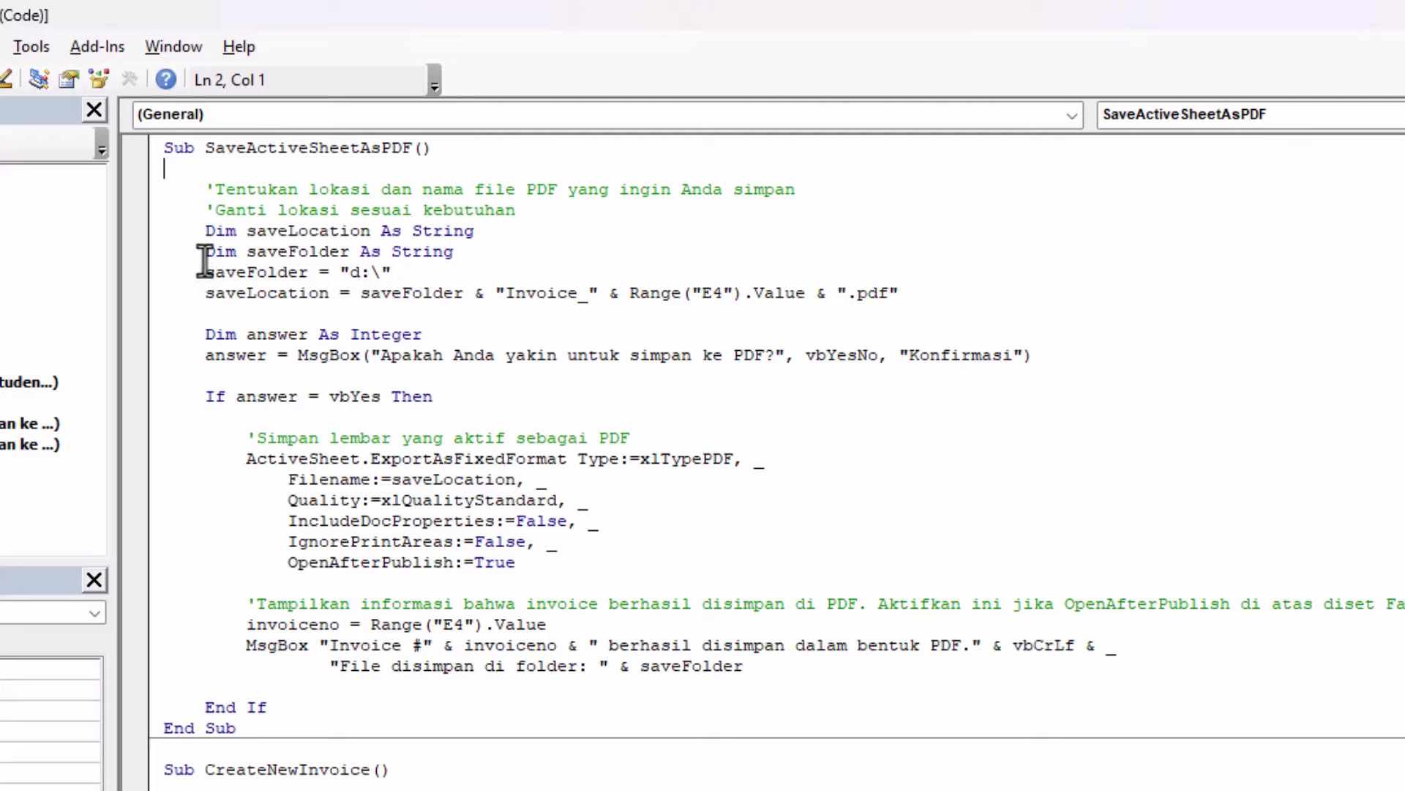
pyautogui.moveTo(205, 257); pyautogui.dragTo(915, 298)
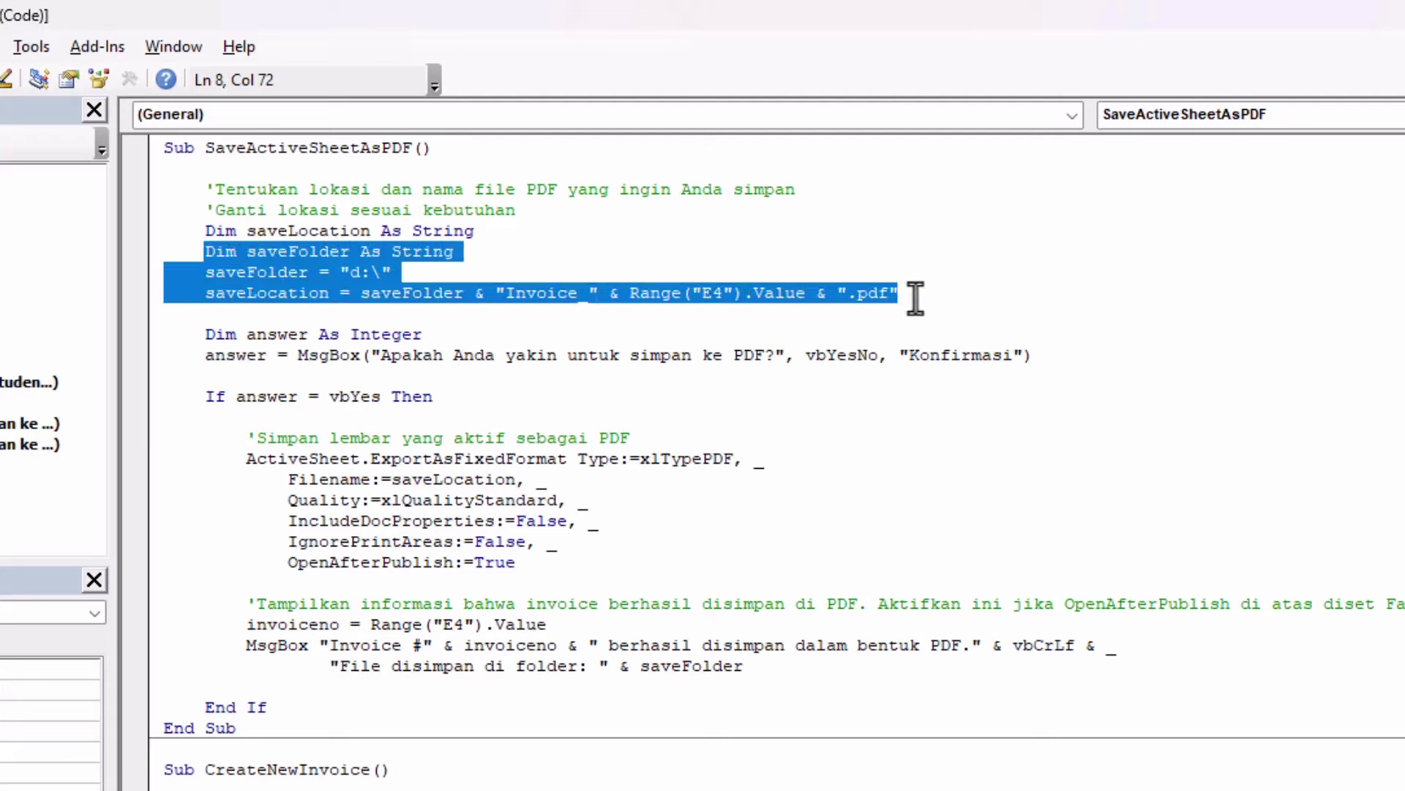
pyautogui.click(745, 299)
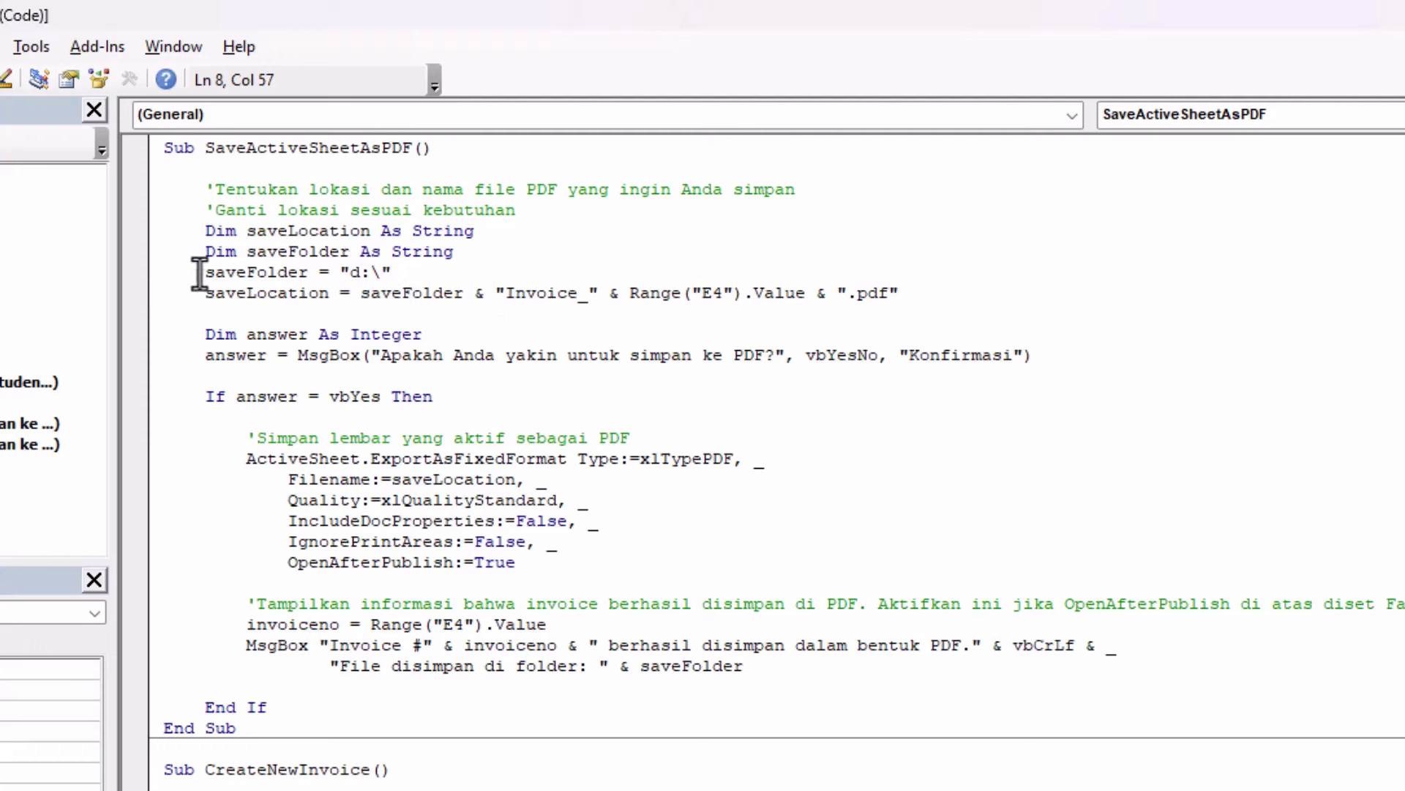
pyautogui.moveTo(208, 274); pyautogui.dragTo(419, 275)
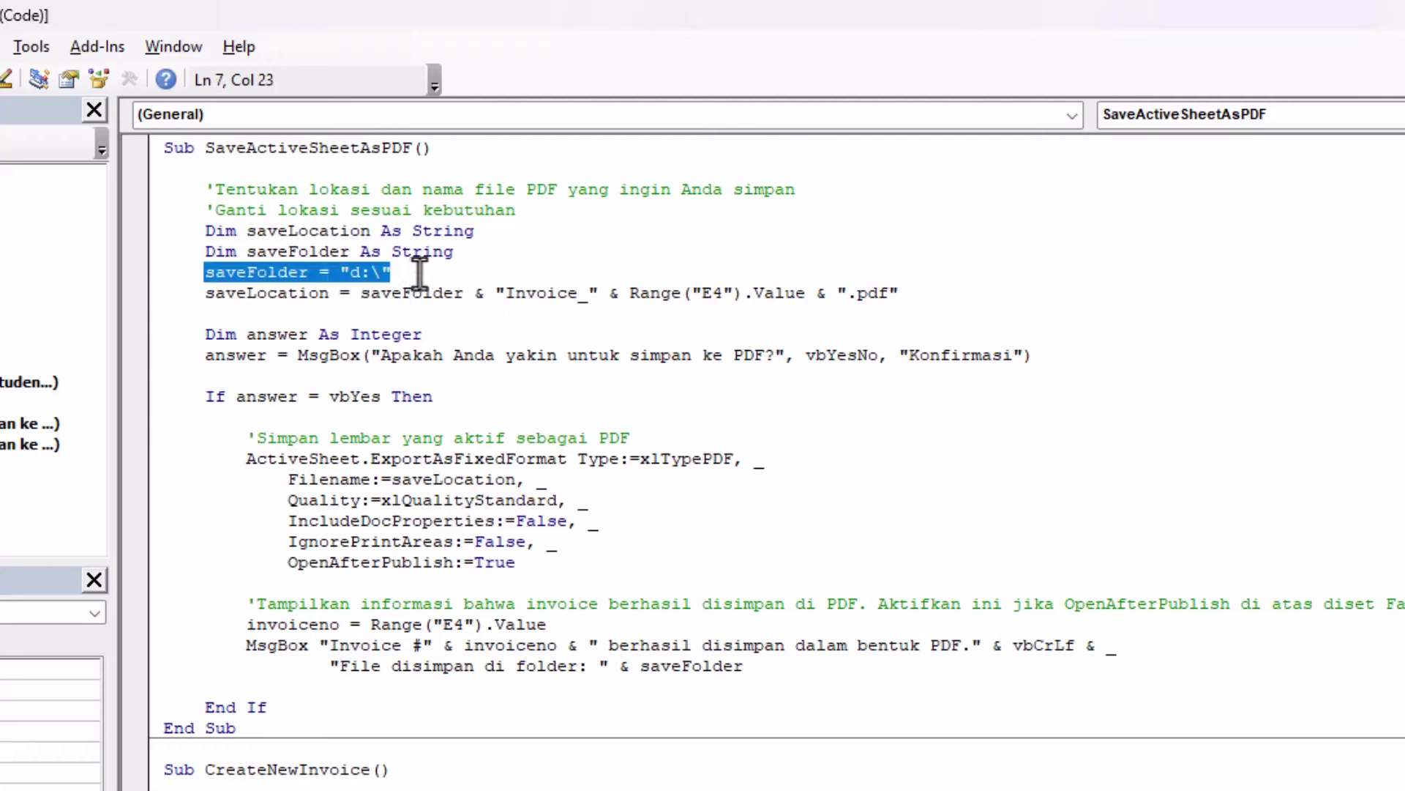
pyautogui.click(357, 274)
pyautogui.moveTo(350, 274); pyautogui.dragTo(396, 274)
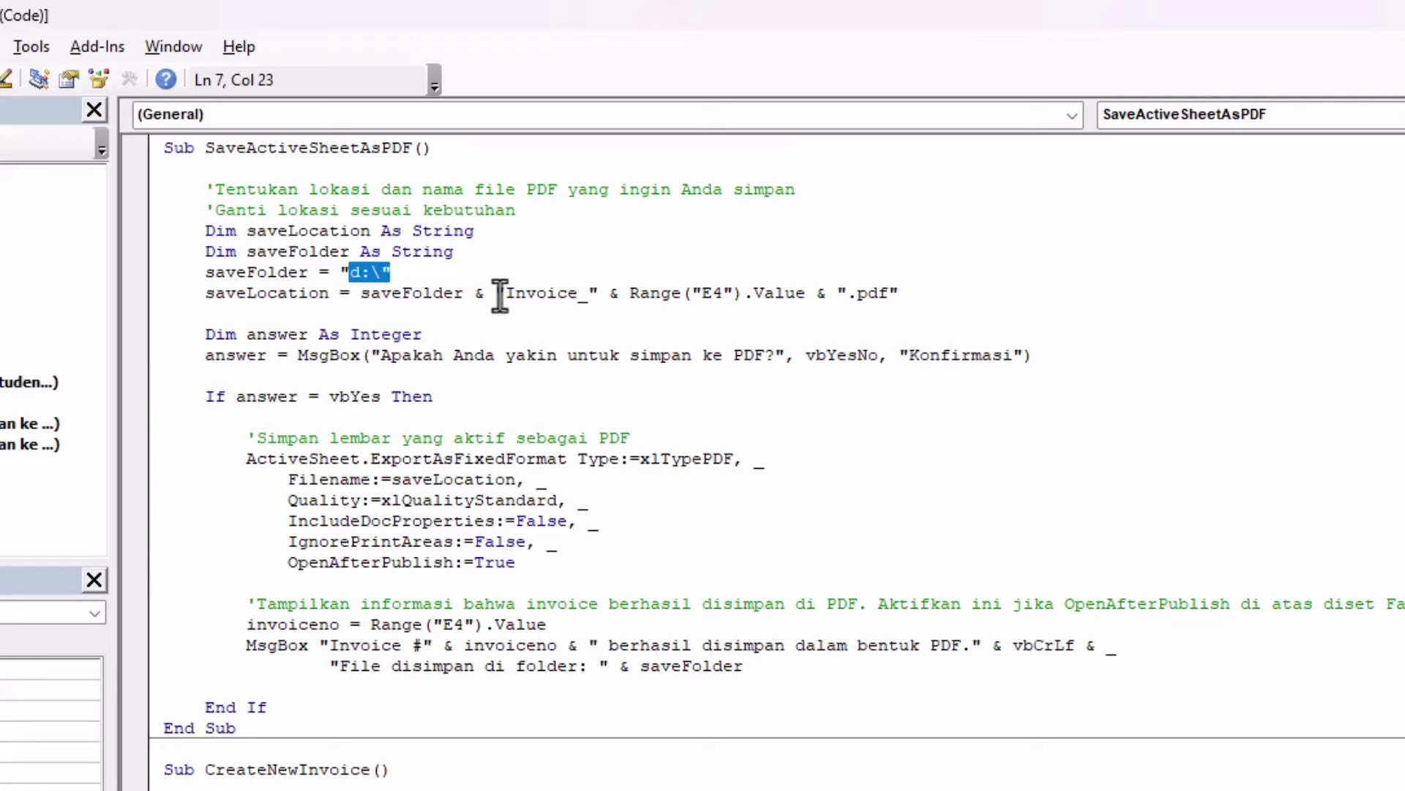
pyautogui.moveTo(496, 293); pyautogui.dragTo(753, 292)
pyautogui.click(630, 296)
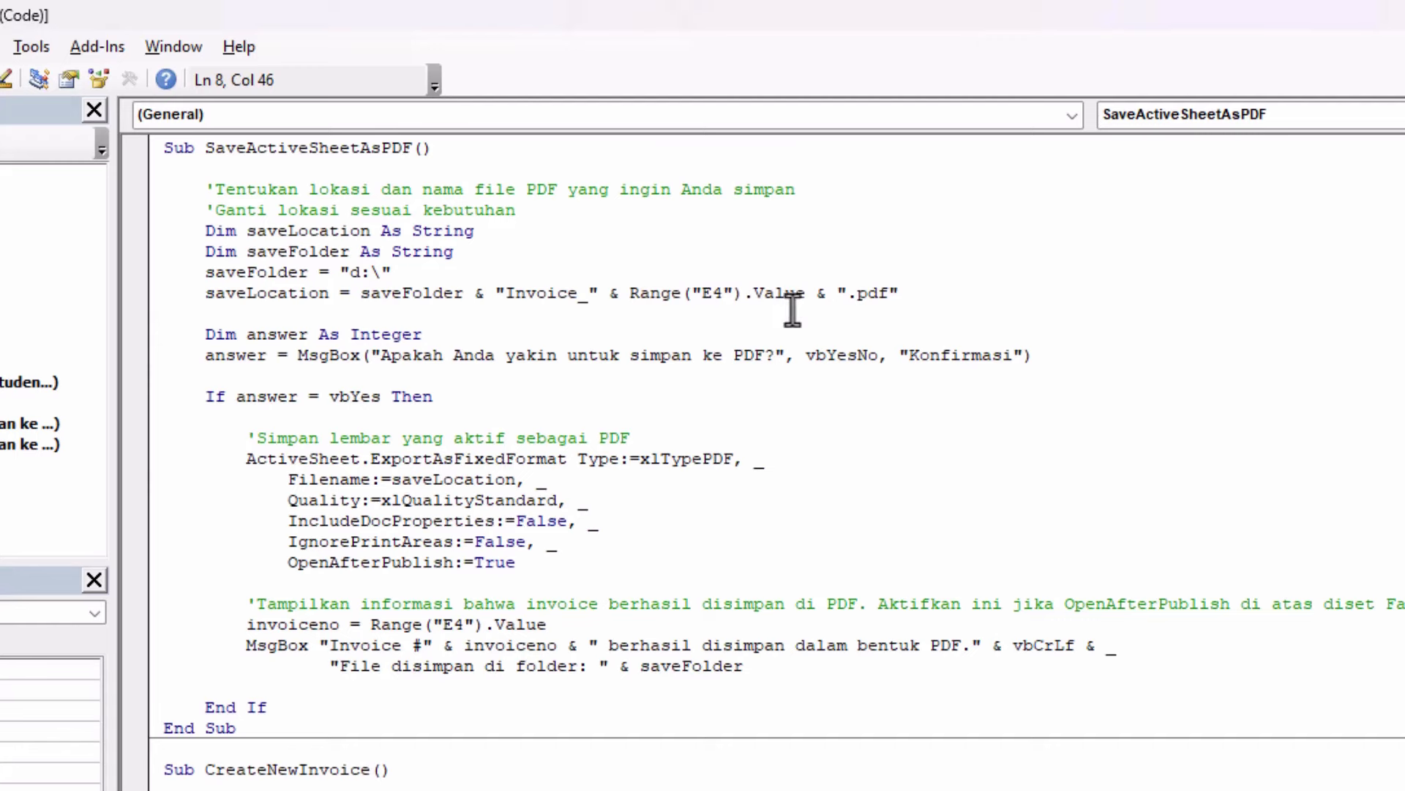
pyautogui.click(564, 317)
# Switch to the Book7 workbook, insert a blank column before column A on Sheet1, and narrow it to a slim margin
pyautogui.hotkey('alt', 'Tab')
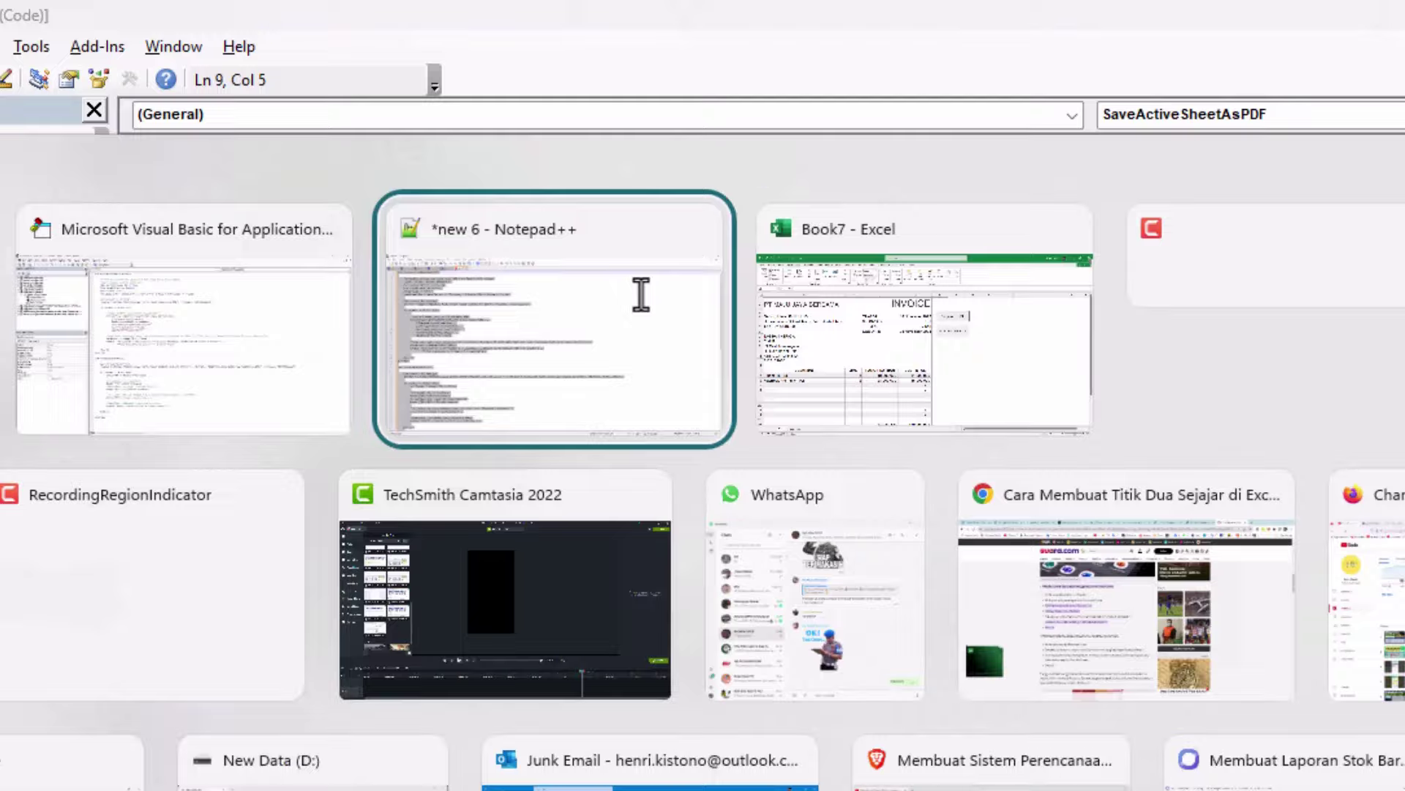
pyautogui.hotkey('alt', 'Tab')
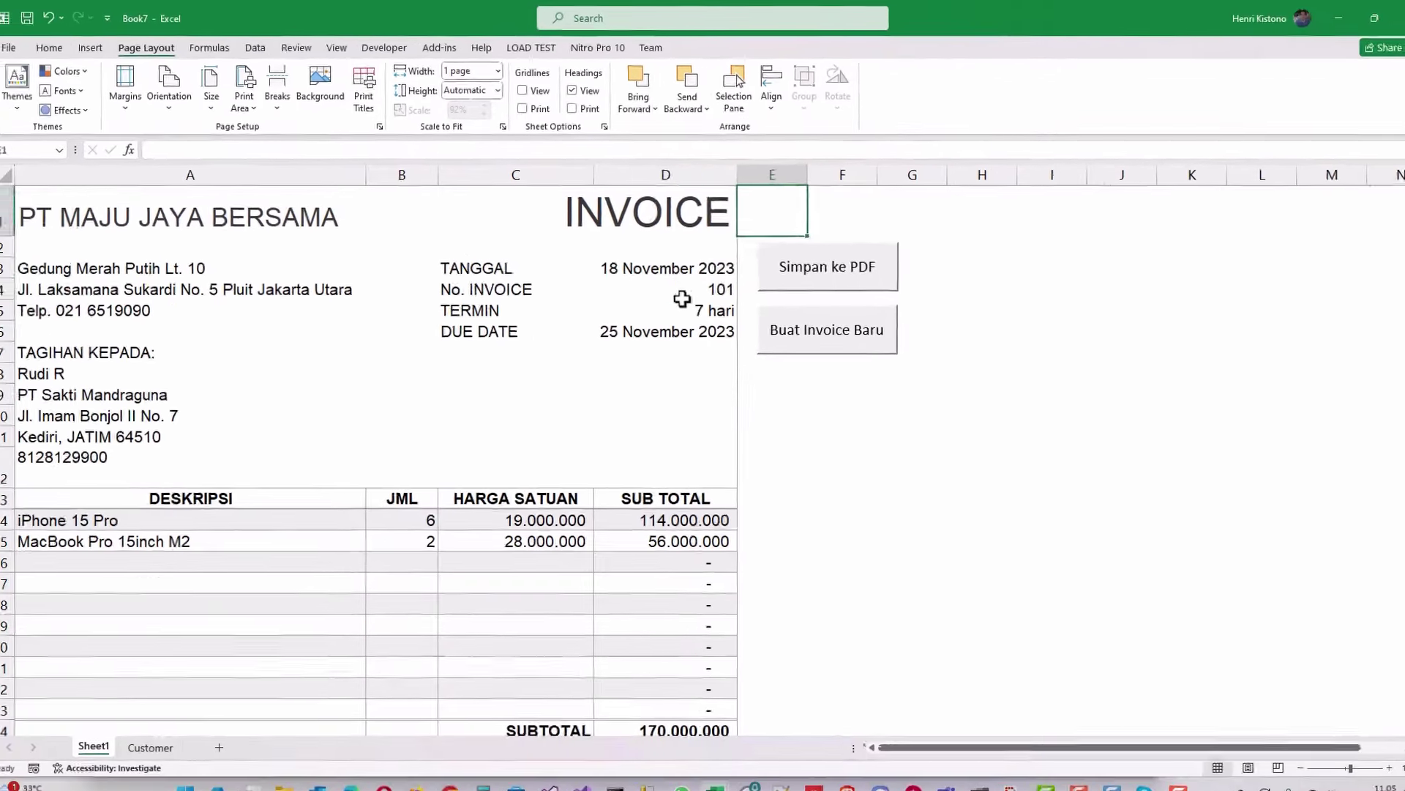
pyautogui.click(766, 441)
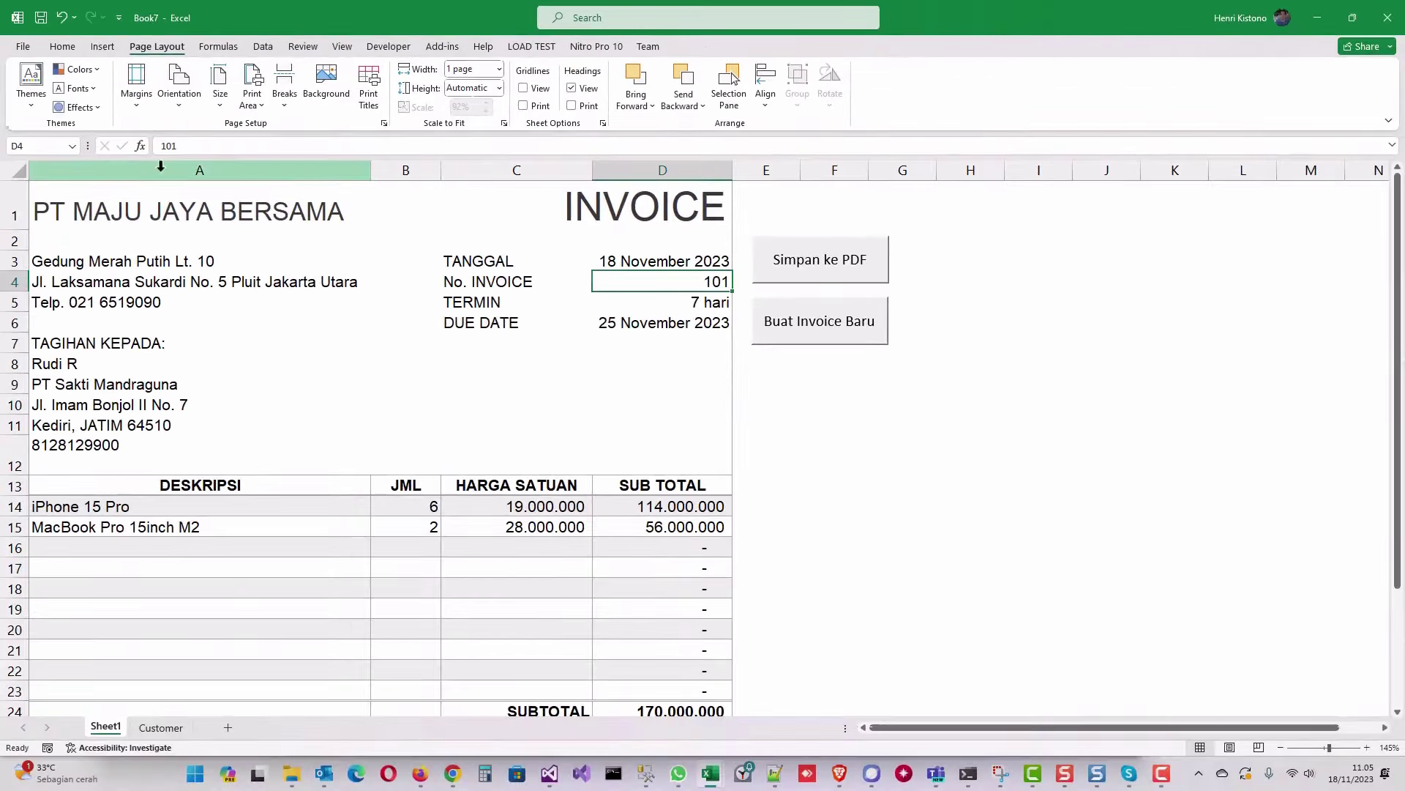
pyautogui.click(82, 166)
pyautogui.rightClick(83, 168)
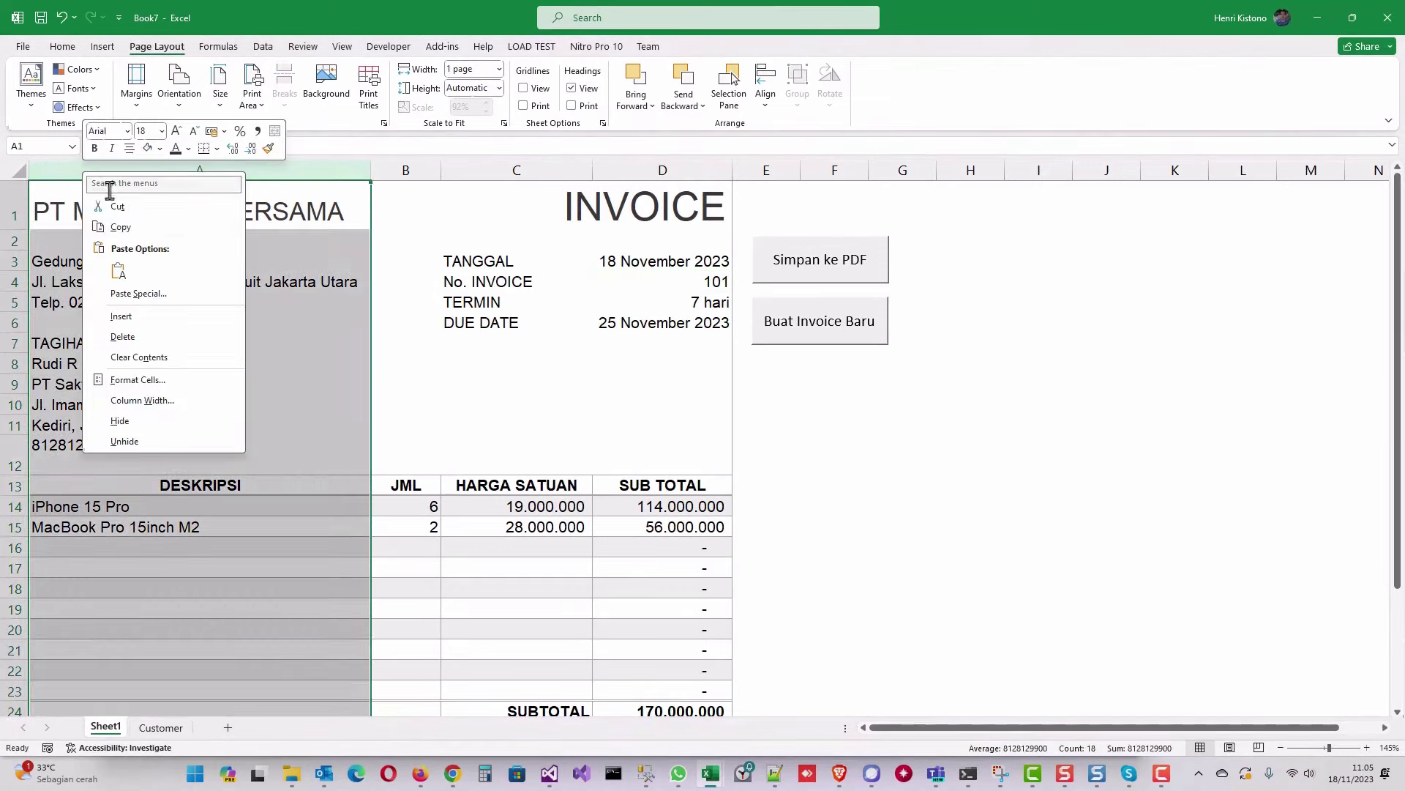
pyautogui.click(122, 316)
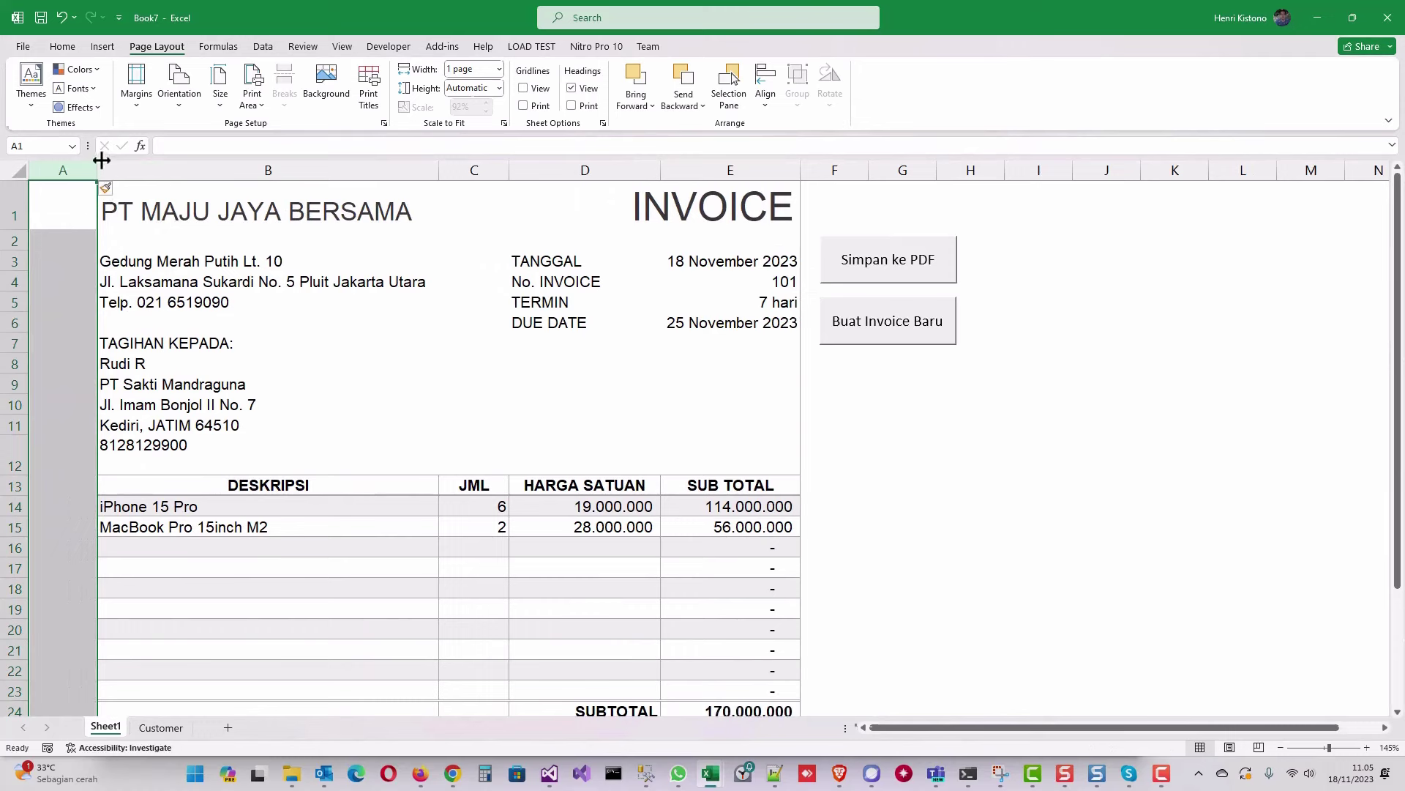
pyautogui.moveTo(98, 168); pyautogui.dragTo(39, 169)
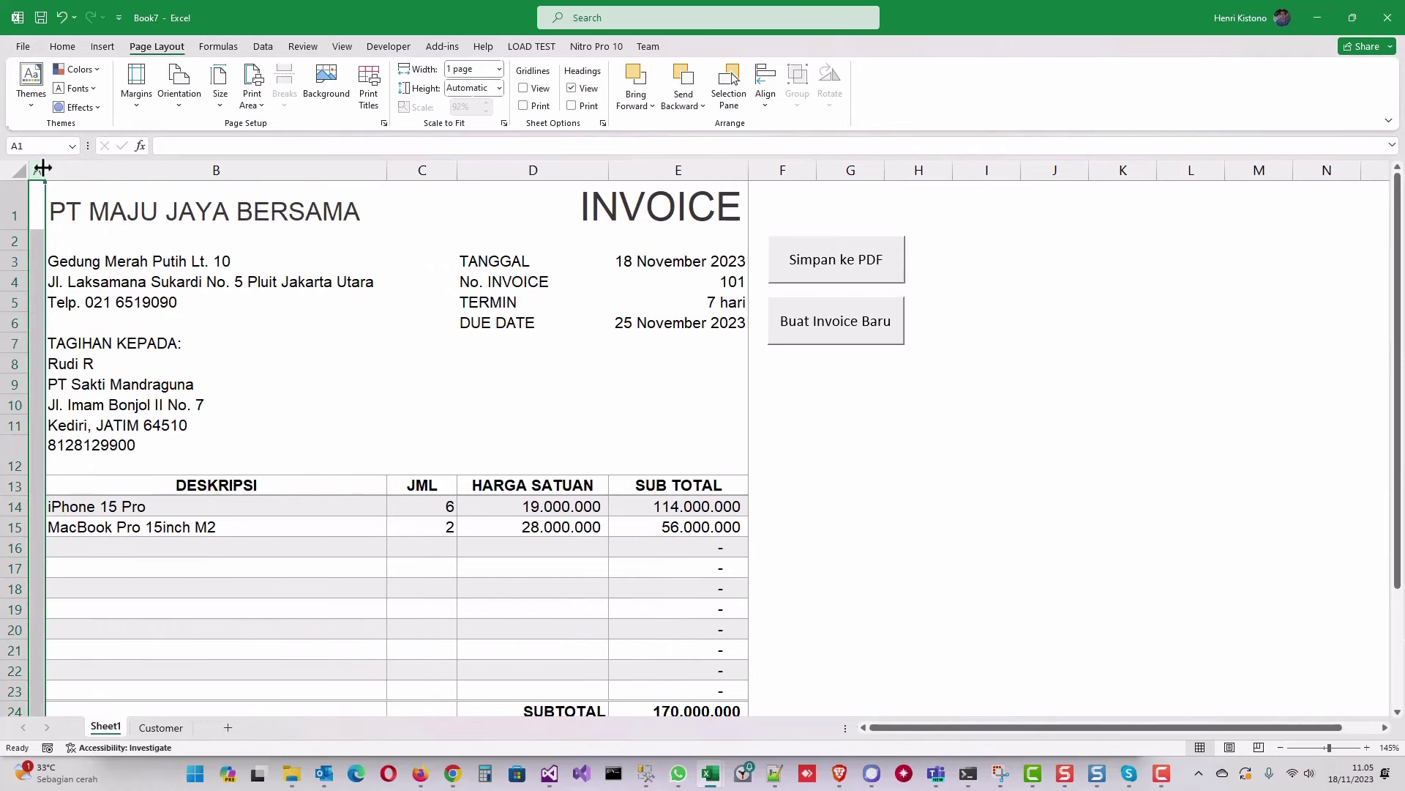
pyautogui.click(678, 285)
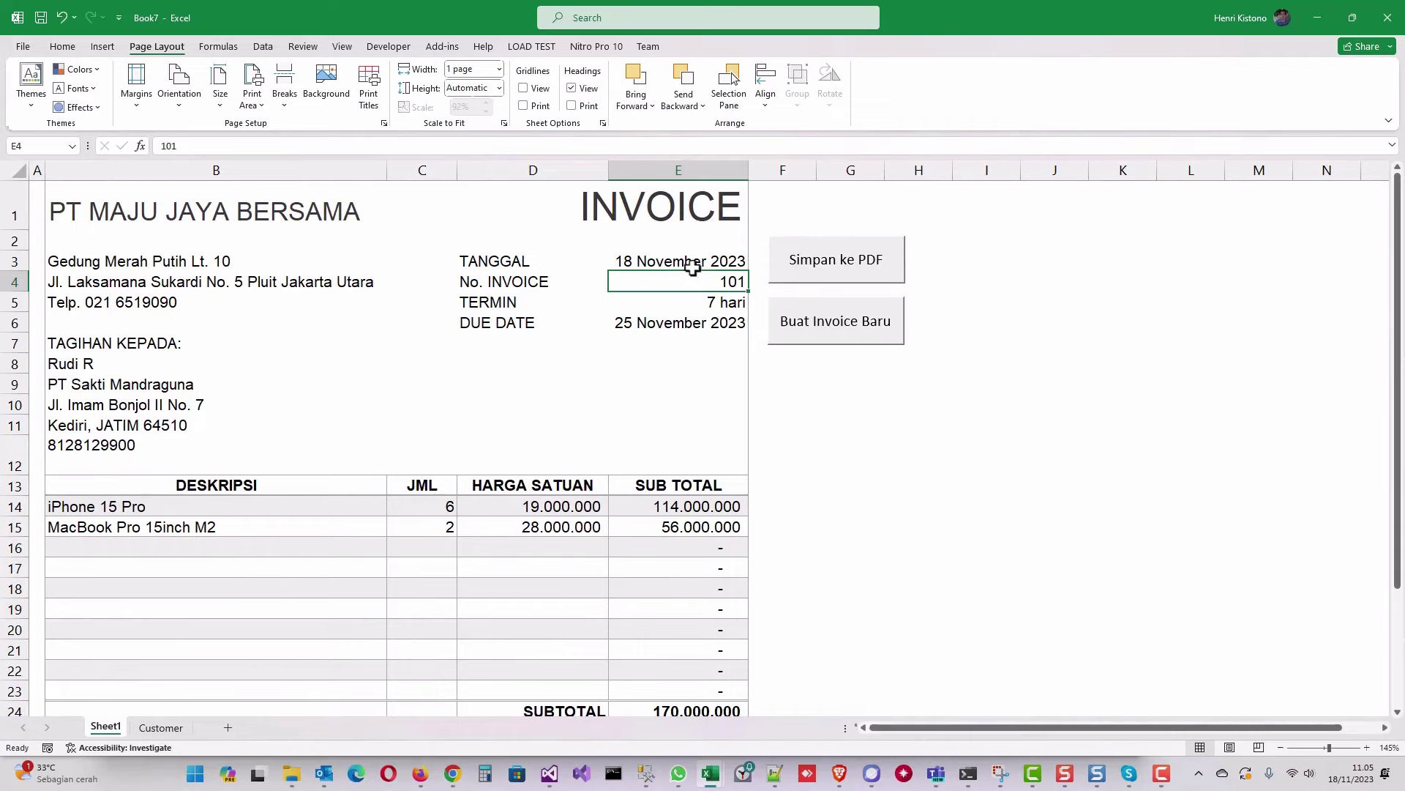
# Return to the Visual Basic editor and examine SaveActiveSheetAsPDF's E4 reference, confirmation prompt, PDF export block and OpenAfterPublish option
pyautogui.hotkey('alt', 'Tab')
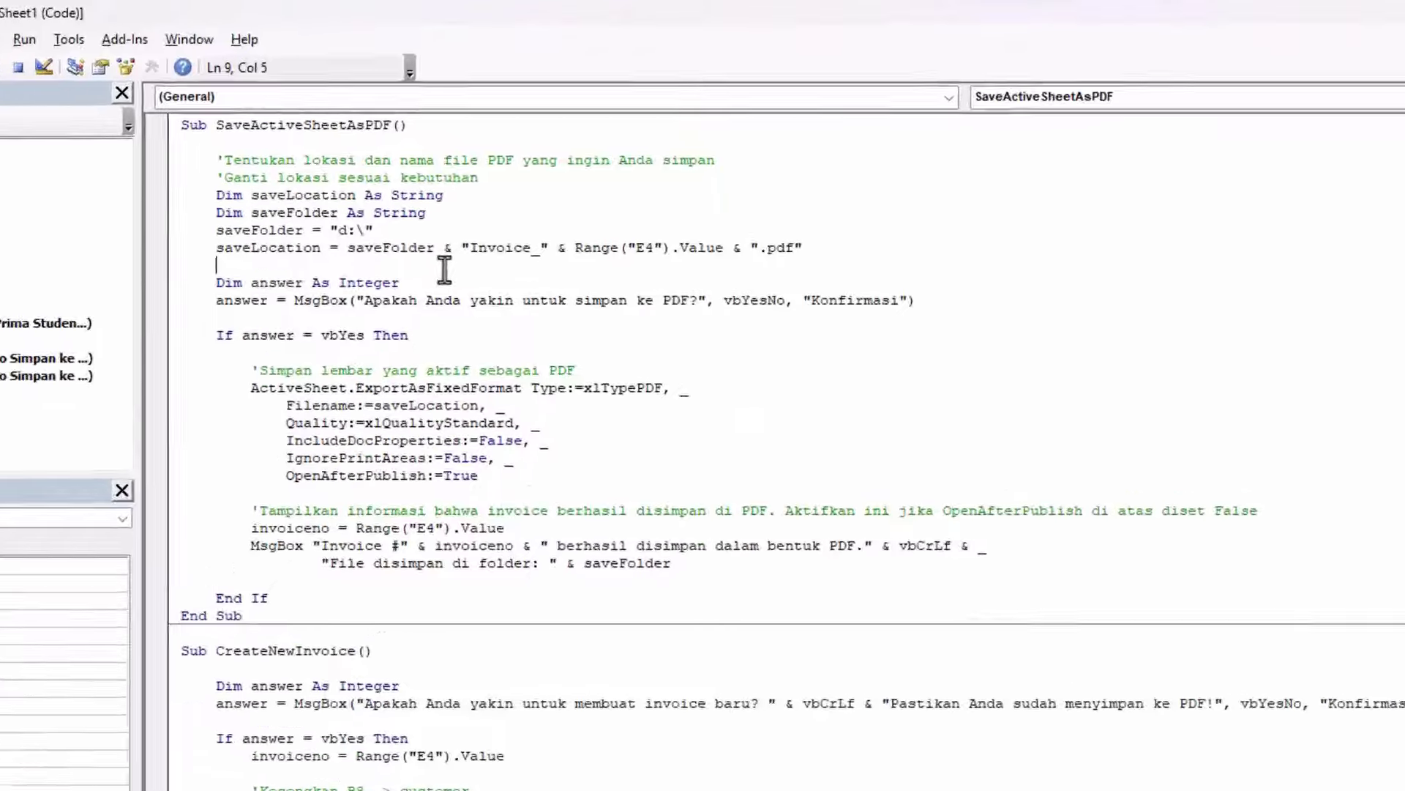
pyautogui.click(400, 528)
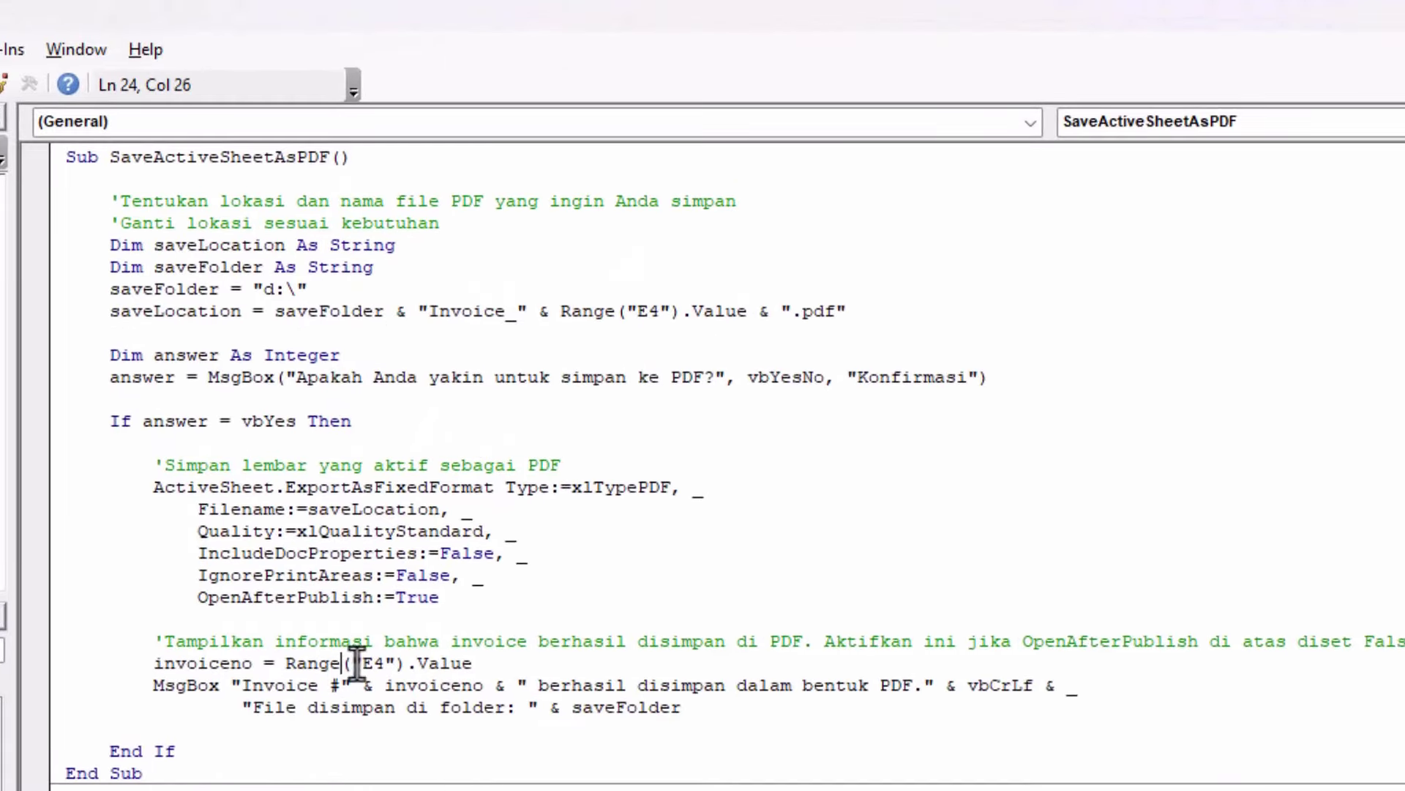
pyautogui.moveTo(360, 662); pyautogui.dragTo(405, 663)
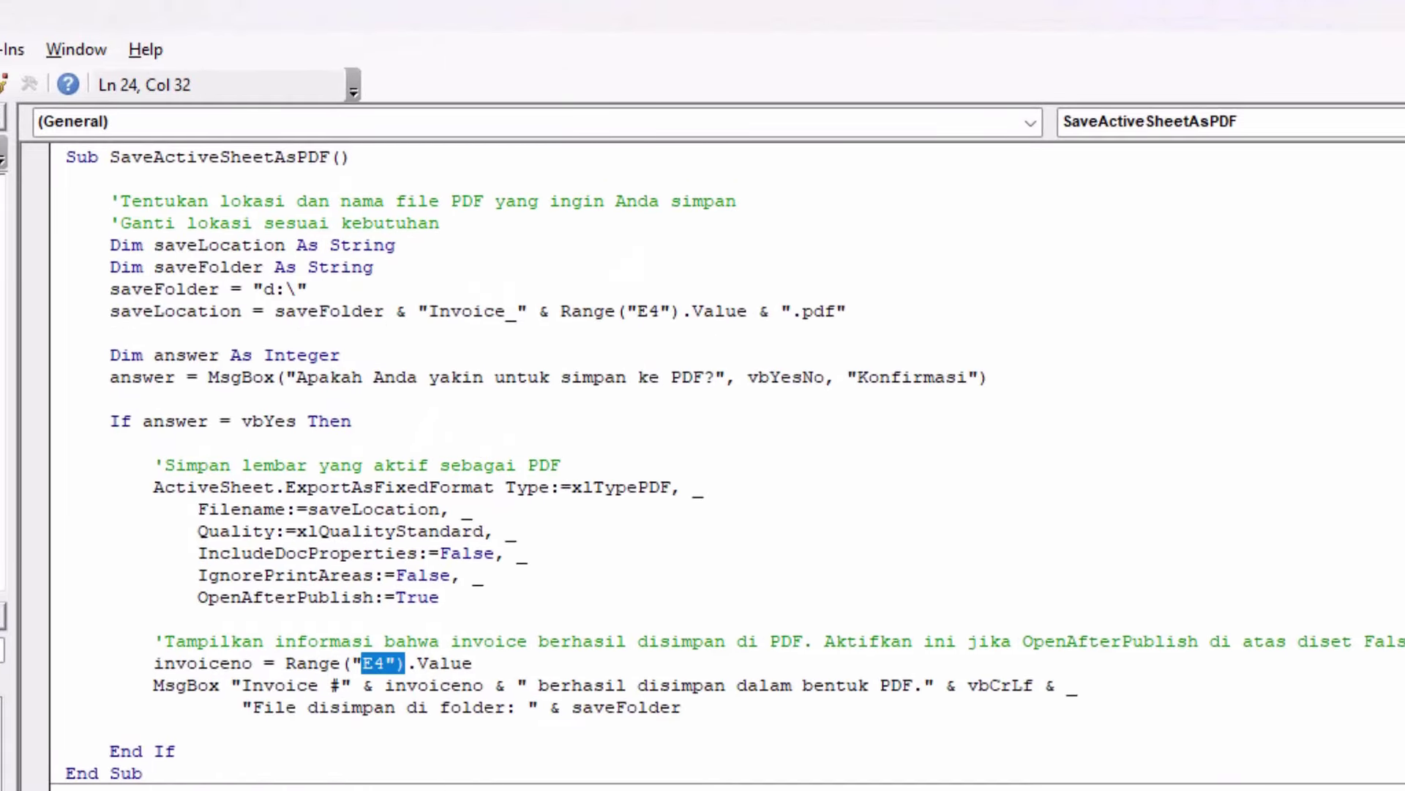
pyautogui.click(703, 429)
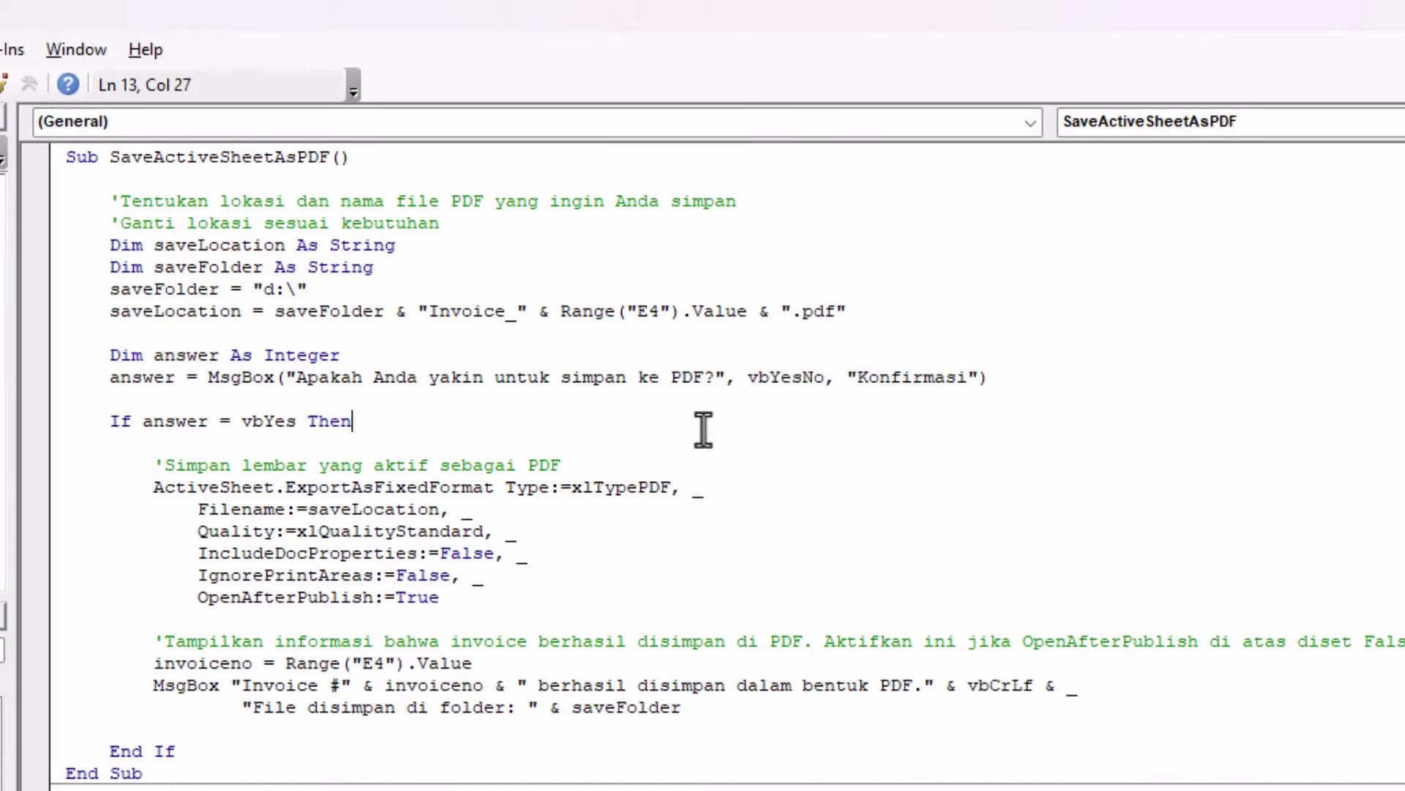
pyautogui.moveTo(103, 267); pyautogui.dragTo(838, 330)
pyautogui.moveTo(110, 356); pyautogui.dragTo(1004, 380)
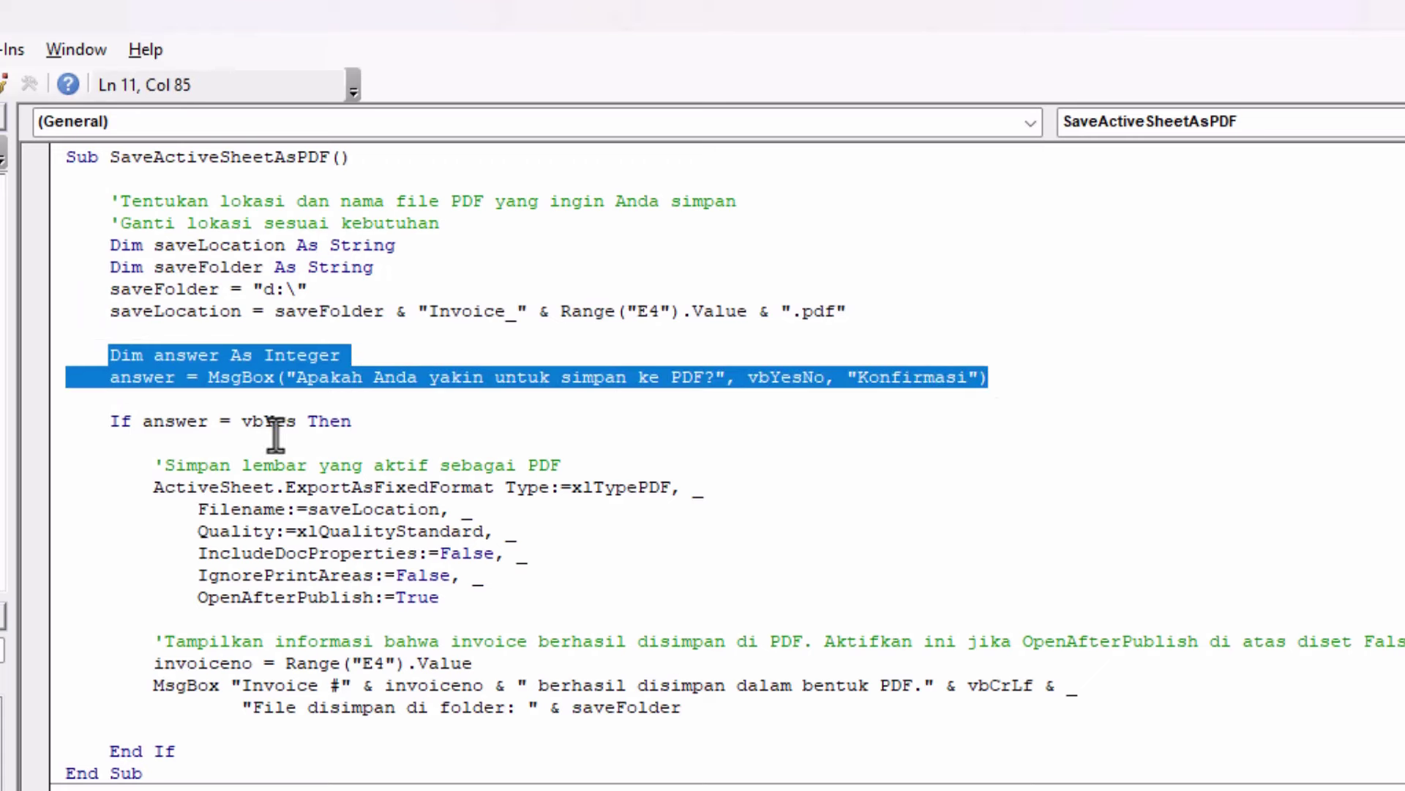
pyautogui.moveTo(141, 487); pyautogui.dragTo(527, 602)
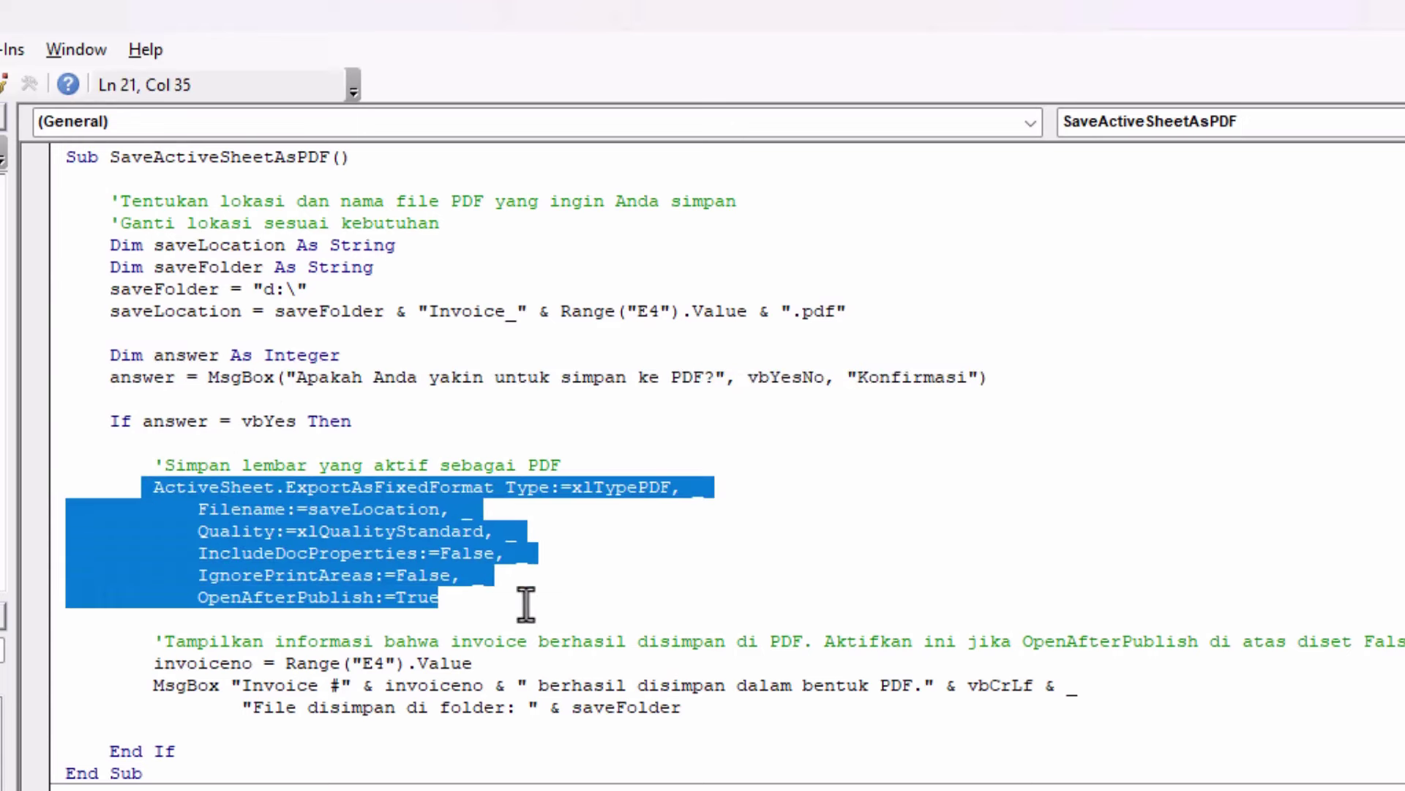
pyautogui.doubleClick(315, 598)
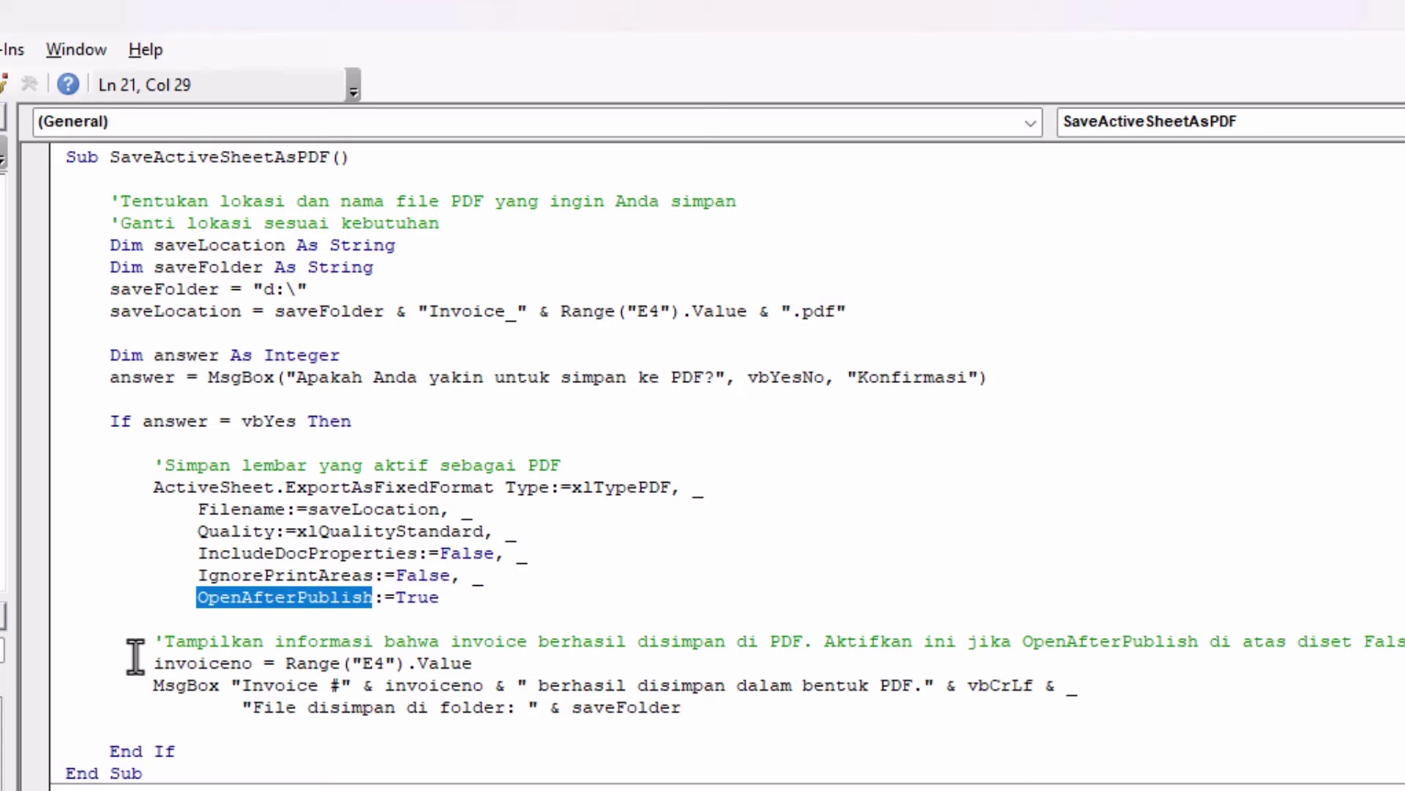
pyautogui.click(235, 622)
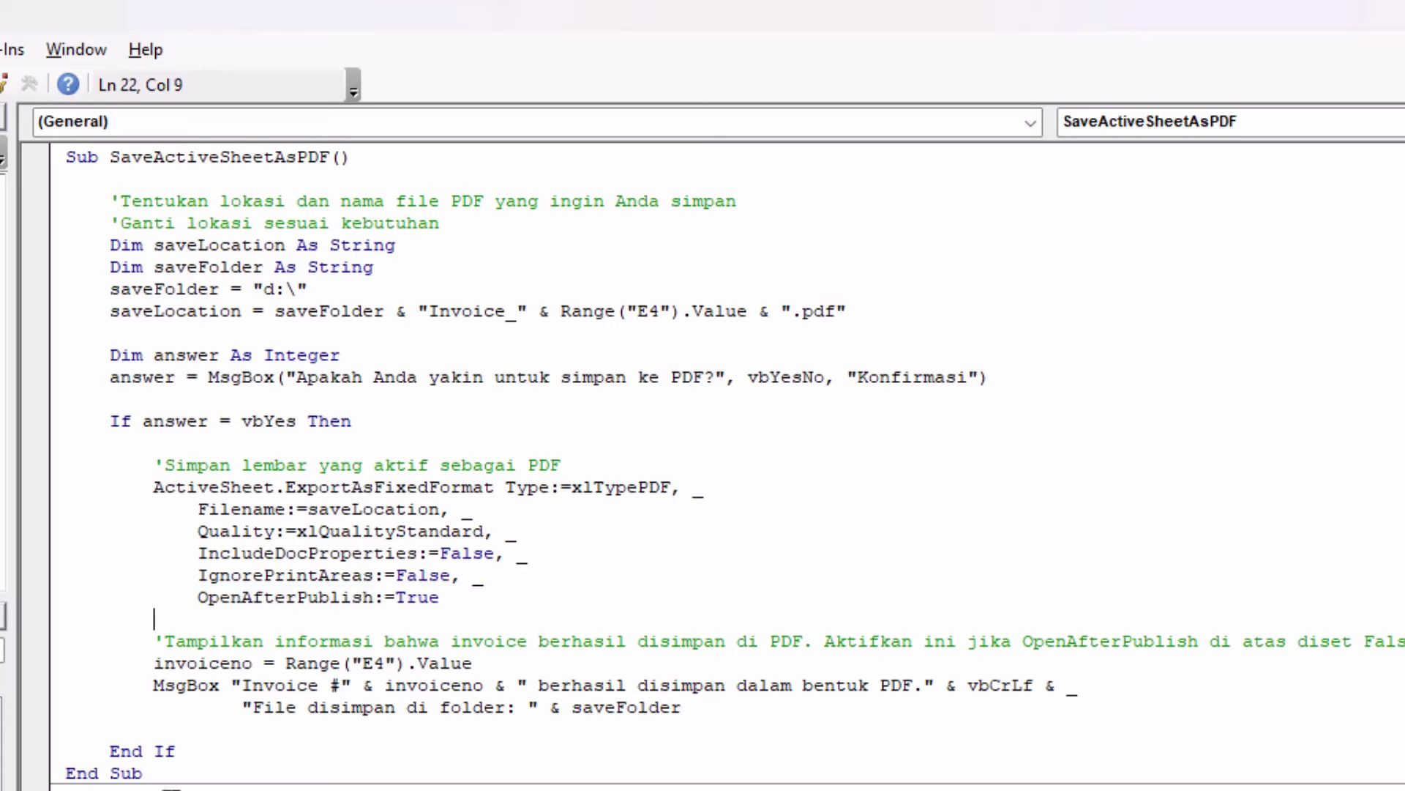
# Examine the CreateNewInvoice macro, including the line that reads the invoice number from E4
pyautogui.click(174, 788)
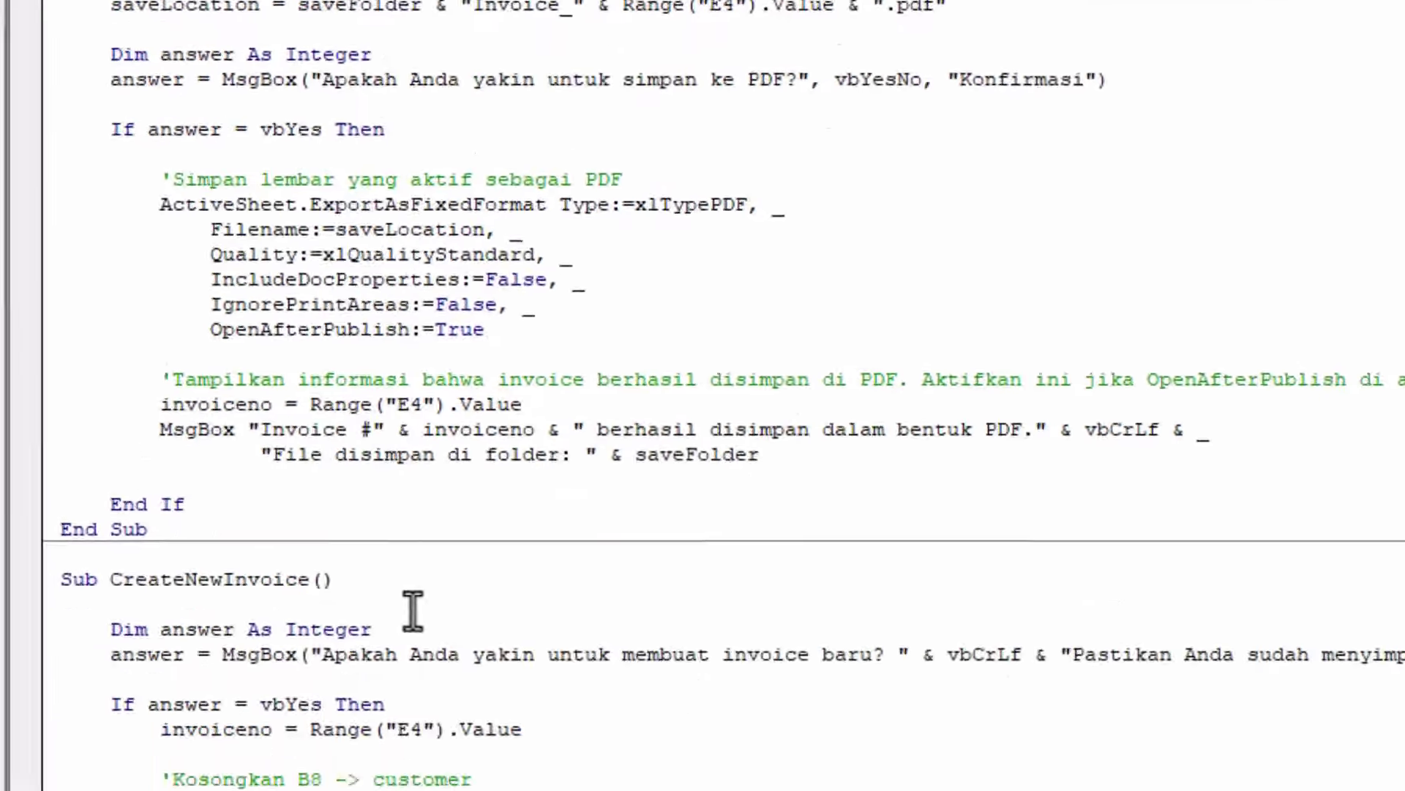
pyautogui.click(425, 201)
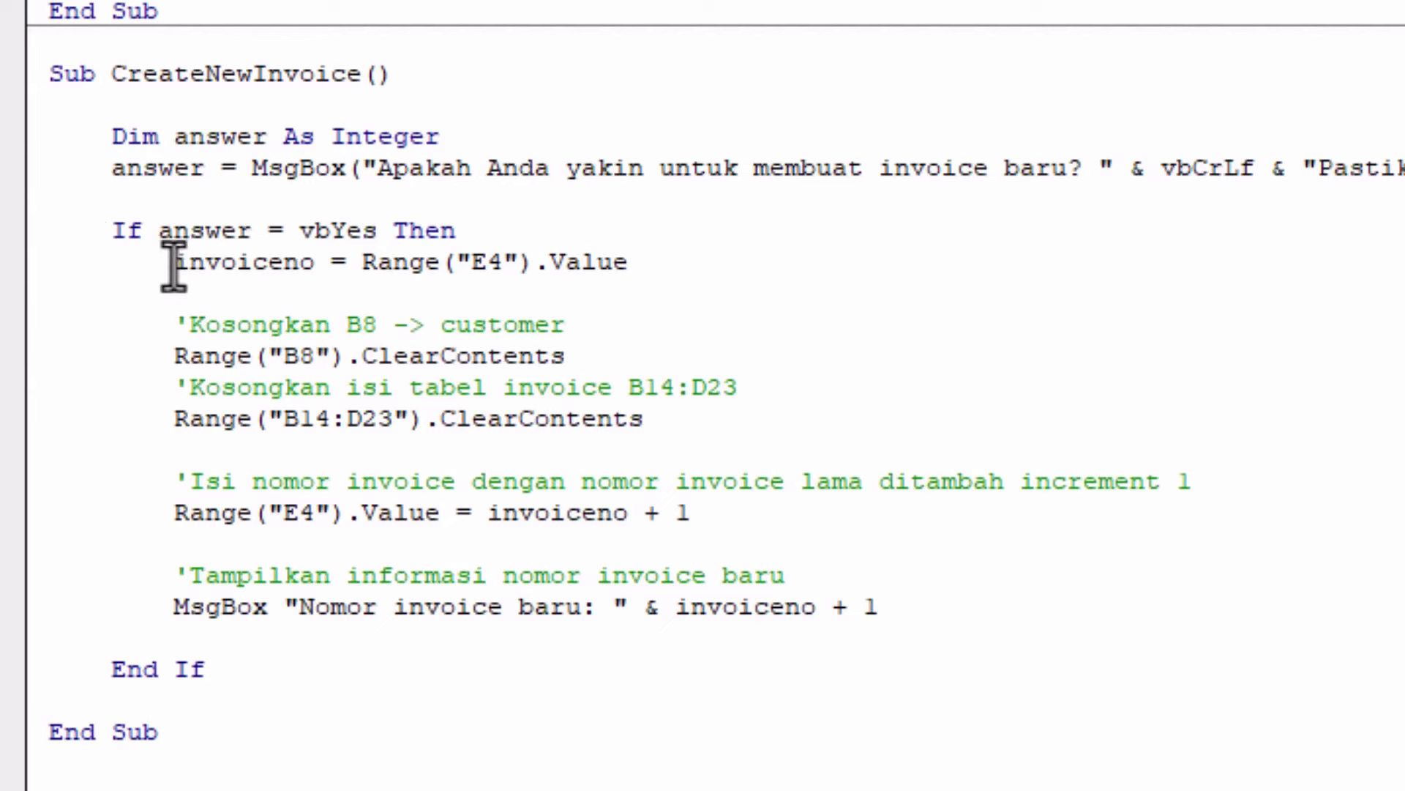
pyautogui.moveTo(173, 264); pyautogui.dragTo(630, 264)
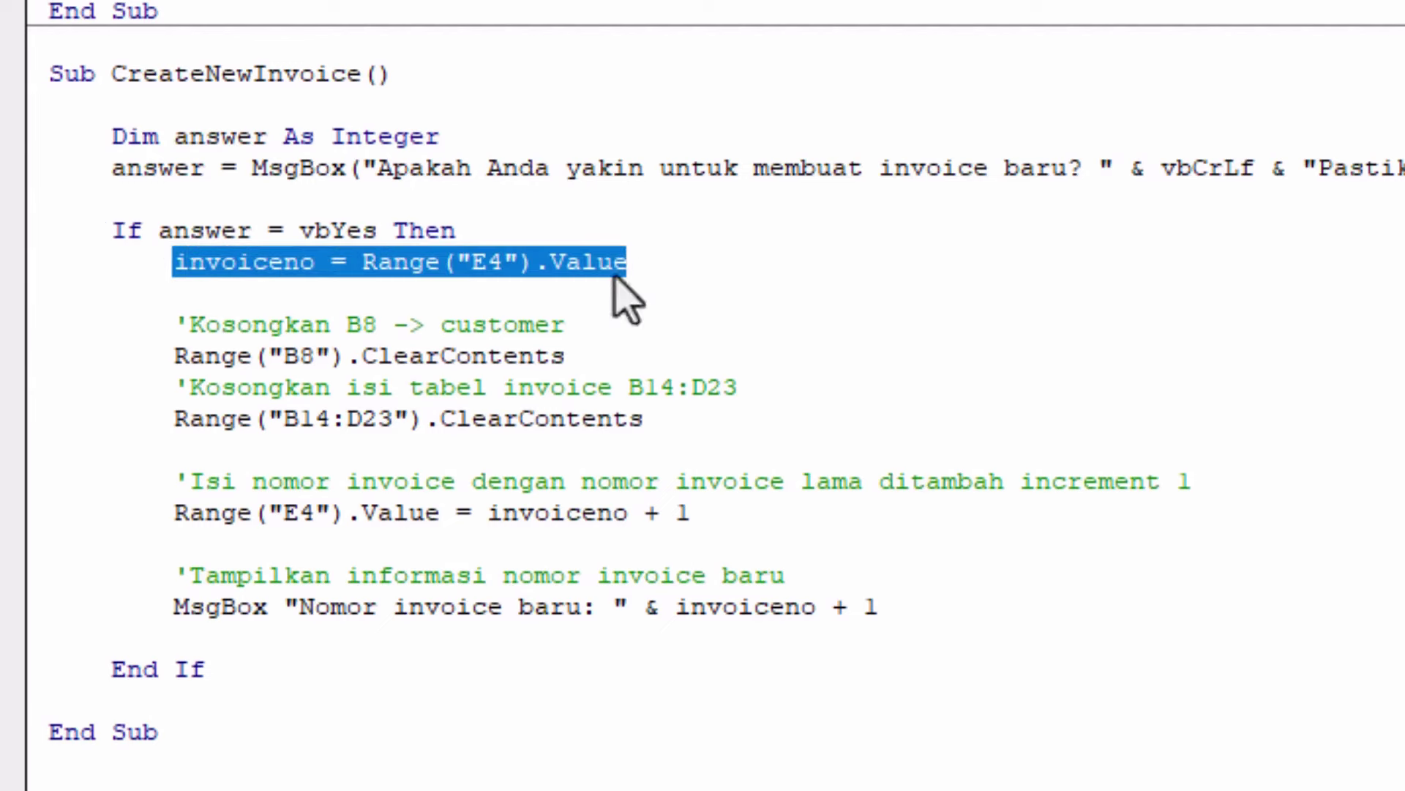
pyautogui.click(528, 294)
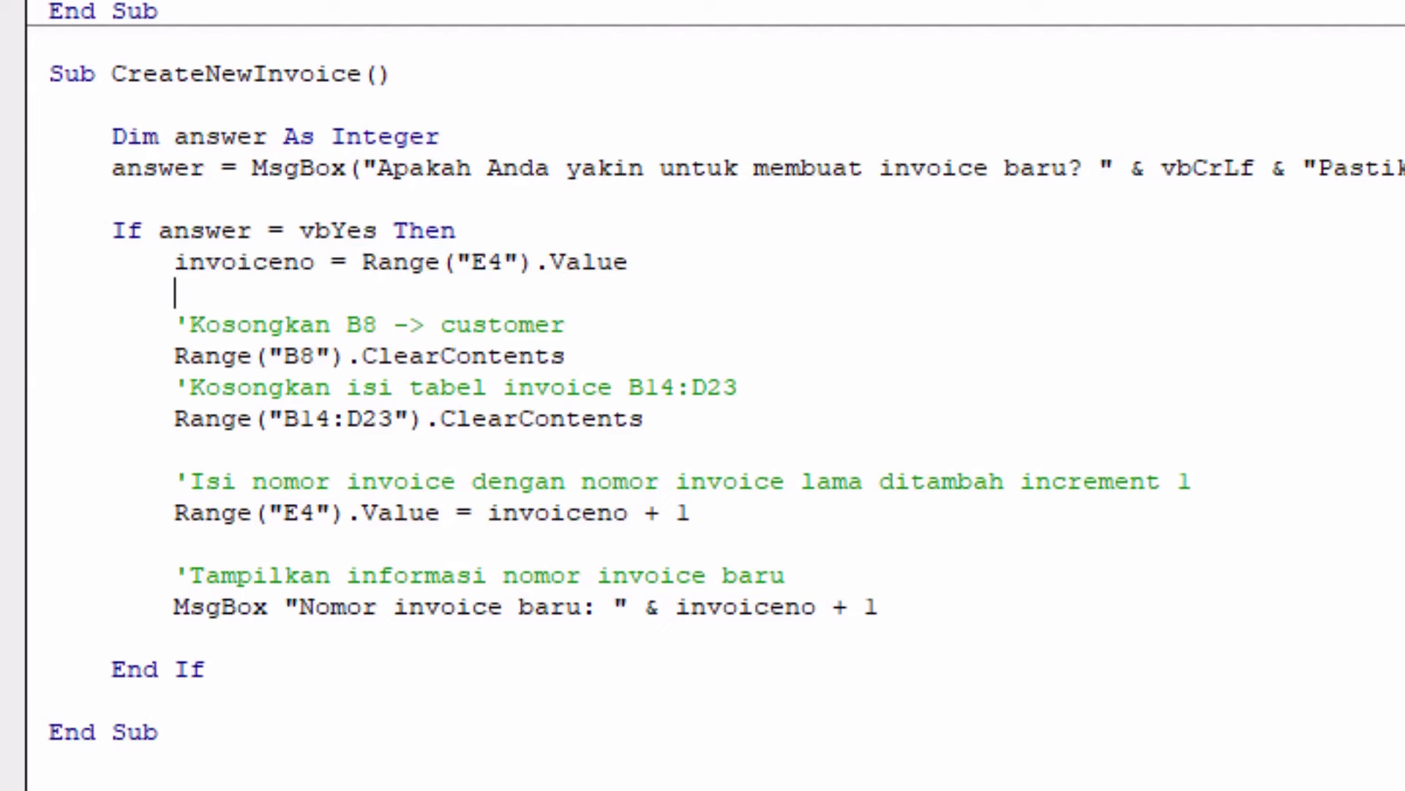
# Return to the Book7 workbook and assign the macro Sheet1.SaveActiveSheetAsPDF to the "Simpan ke PDF" button
pyautogui.hotkey('alt', 'Tab')
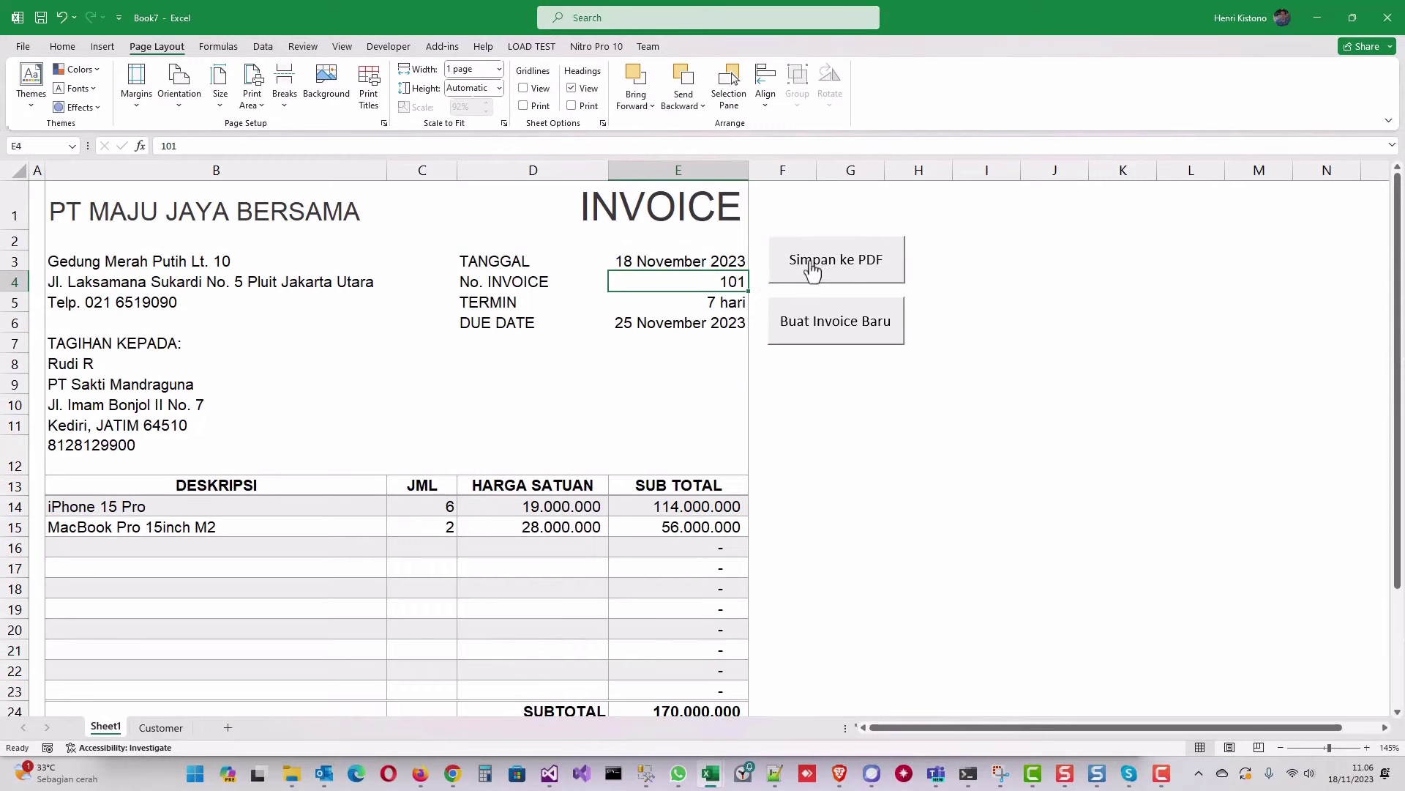
pyautogui.rightClick(812, 271)
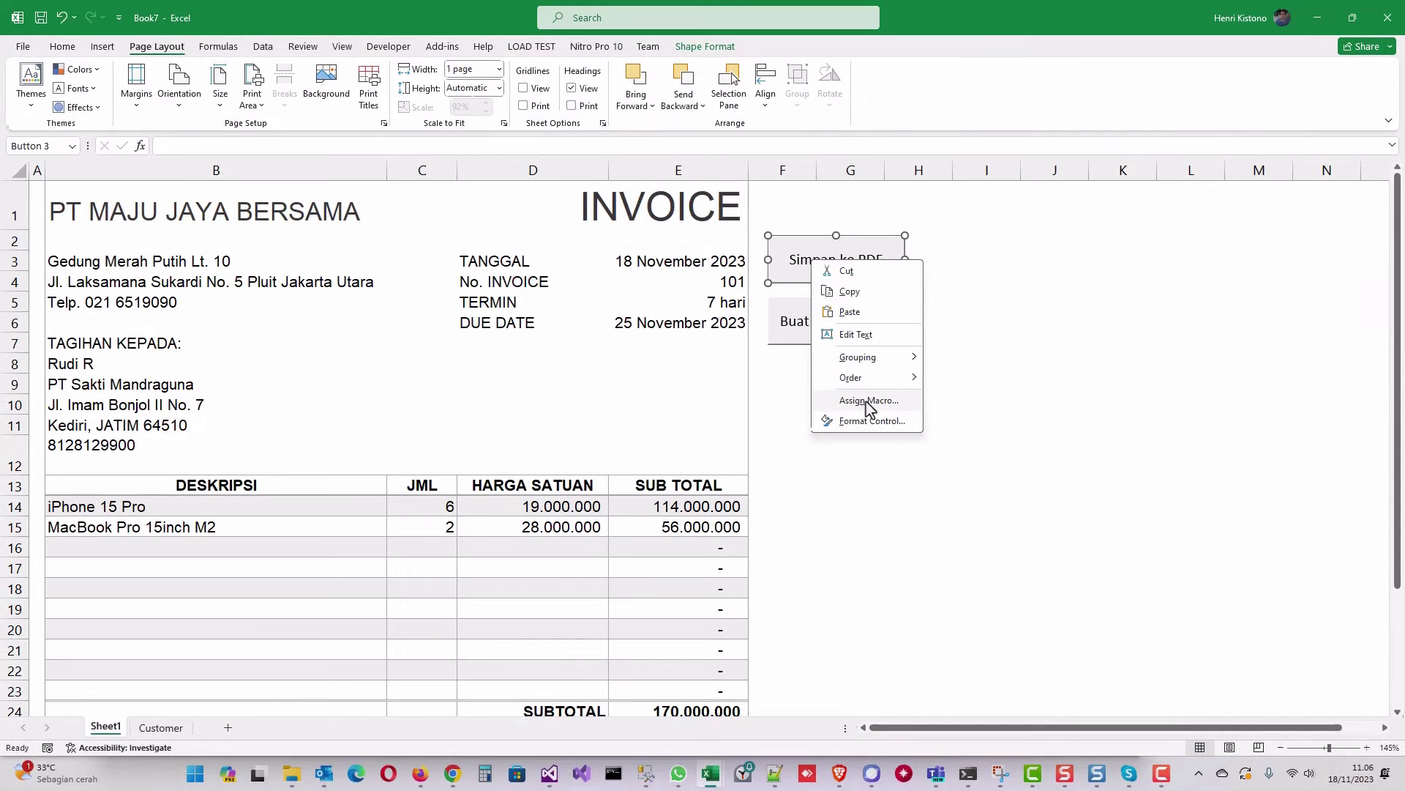
pyautogui.rightClick(800, 265)
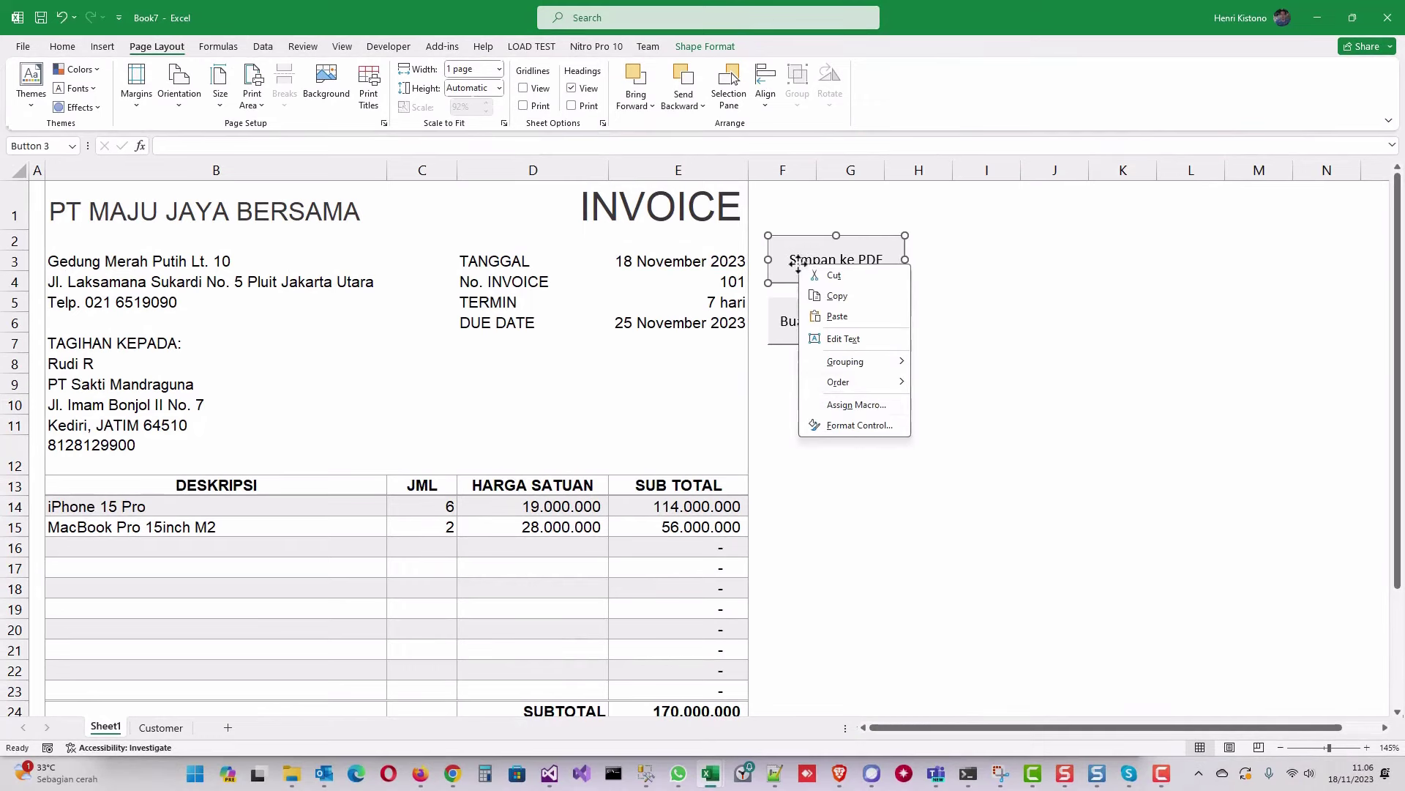
pyautogui.click(871, 405)
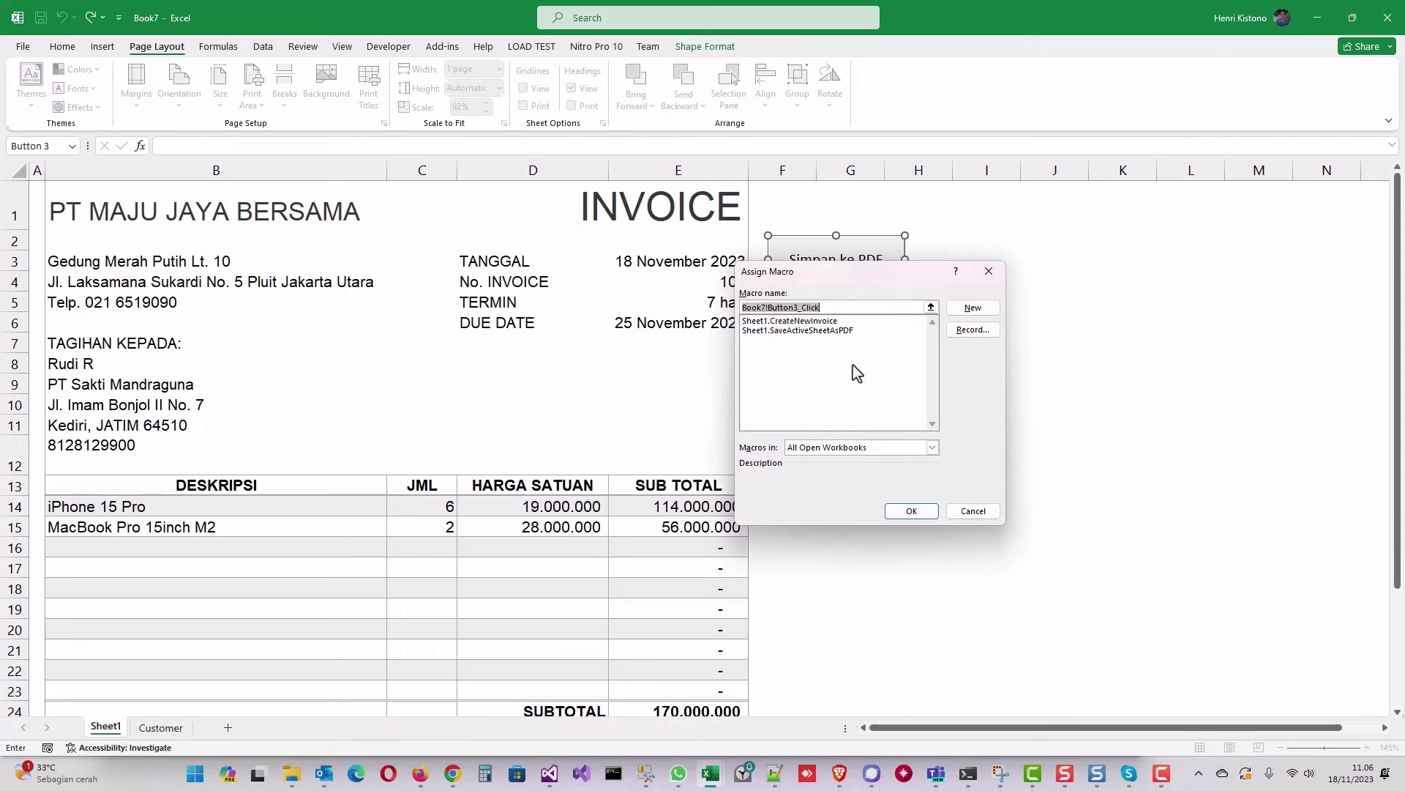
pyautogui.click(821, 331)
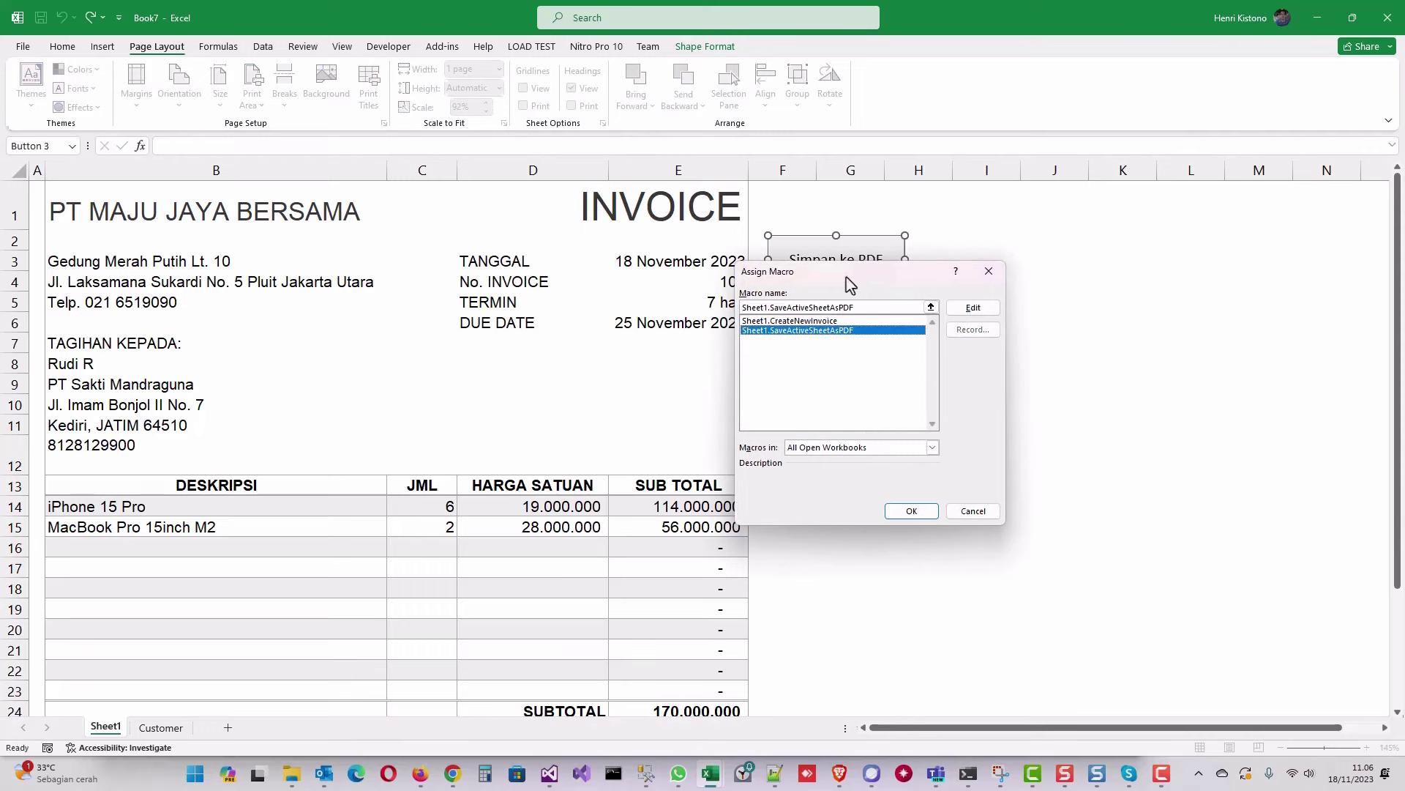
pyautogui.moveTo(849, 284); pyautogui.dragTo(861, 322)
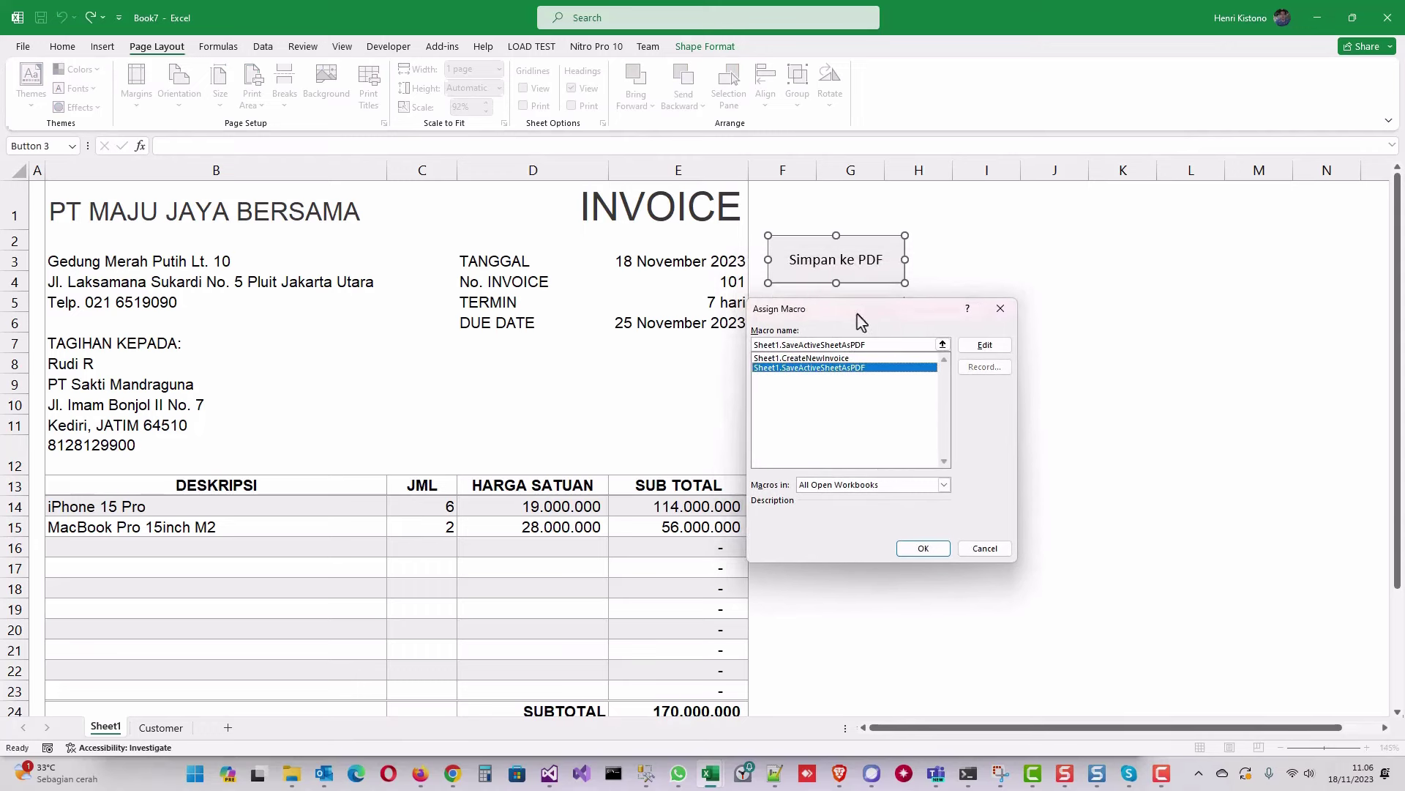
pyautogui.click(924, 548)
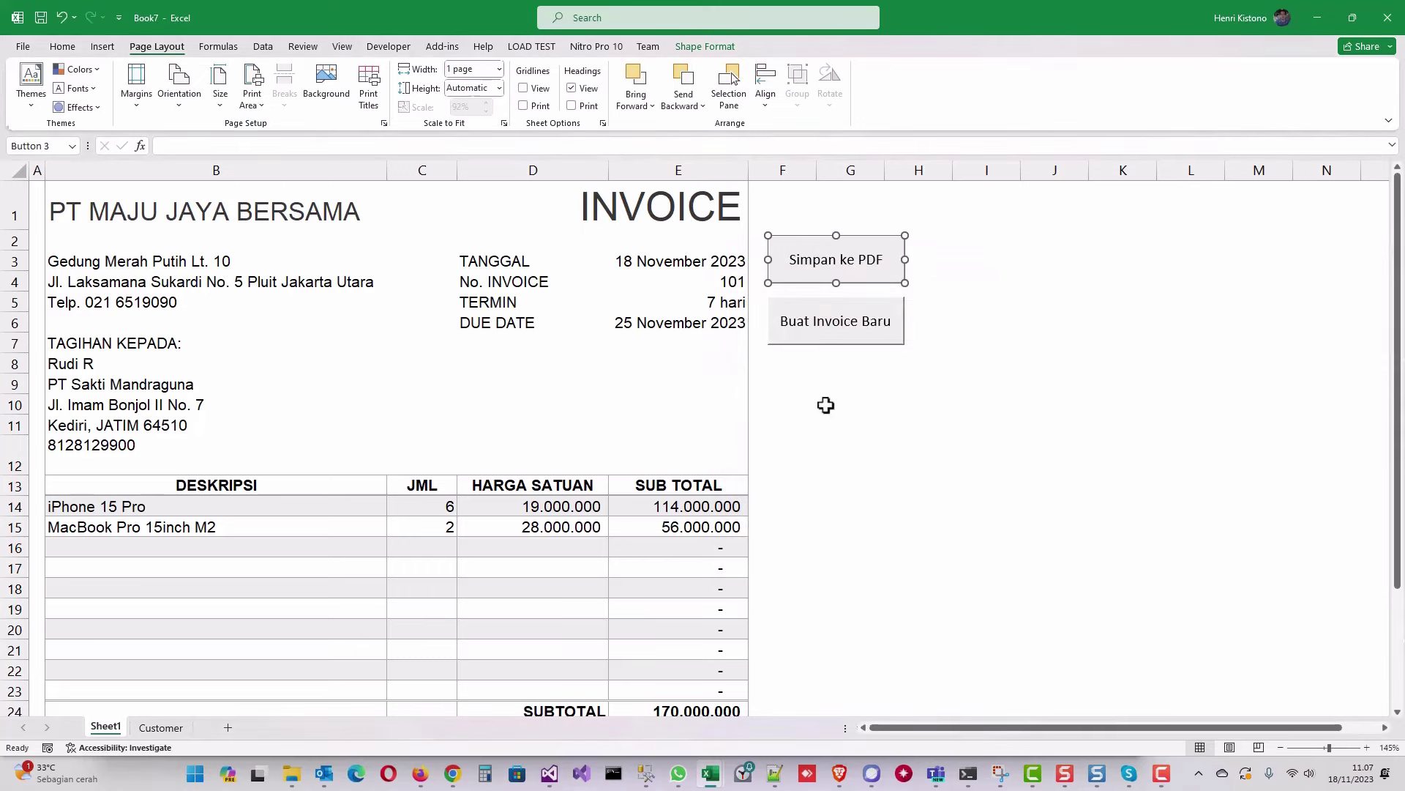
# Assign the macro Sheet1.CreateNewInvoice to the "Buat Invoice Baru" button and deselect the button
pyautogui.rightClick(798, 317)
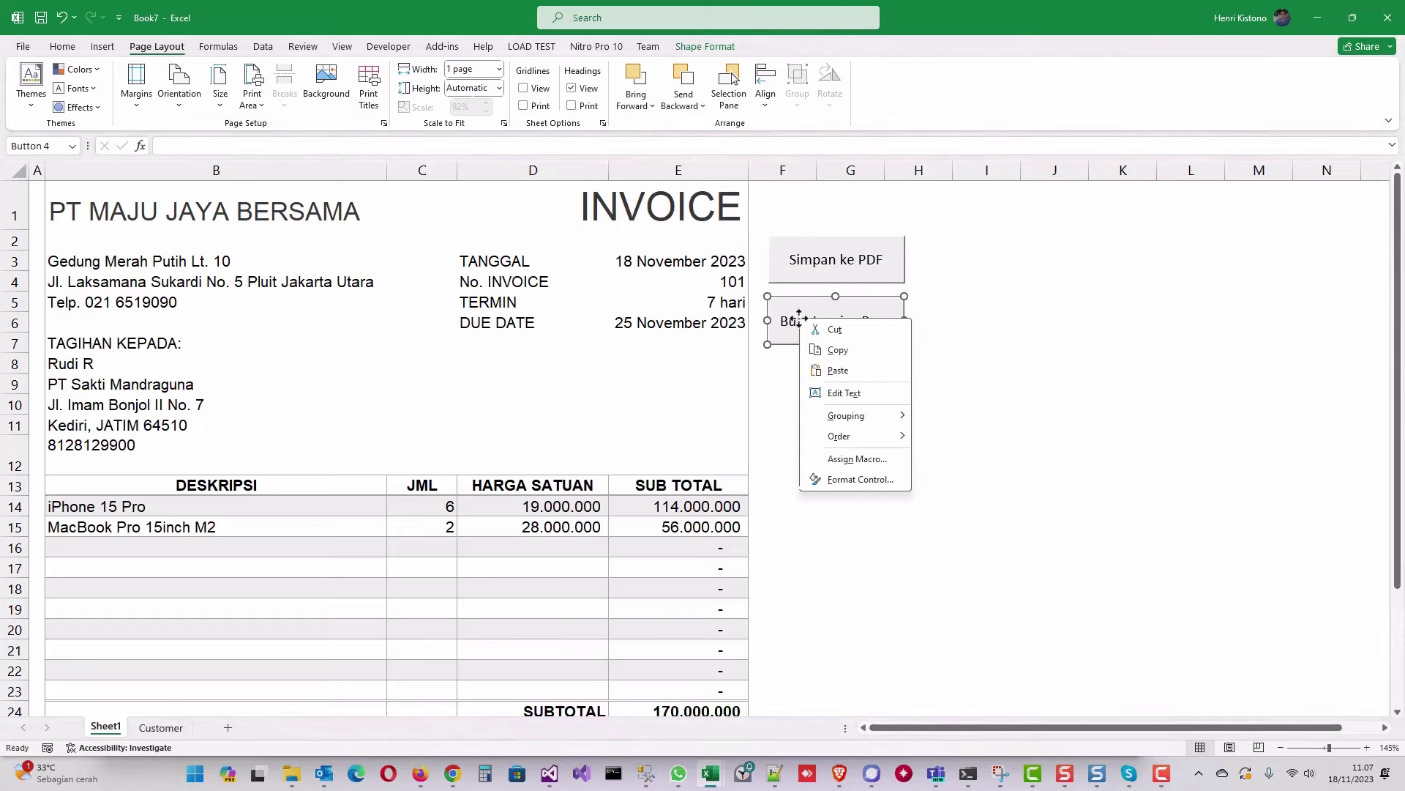
pyautogui.click(861, 459)
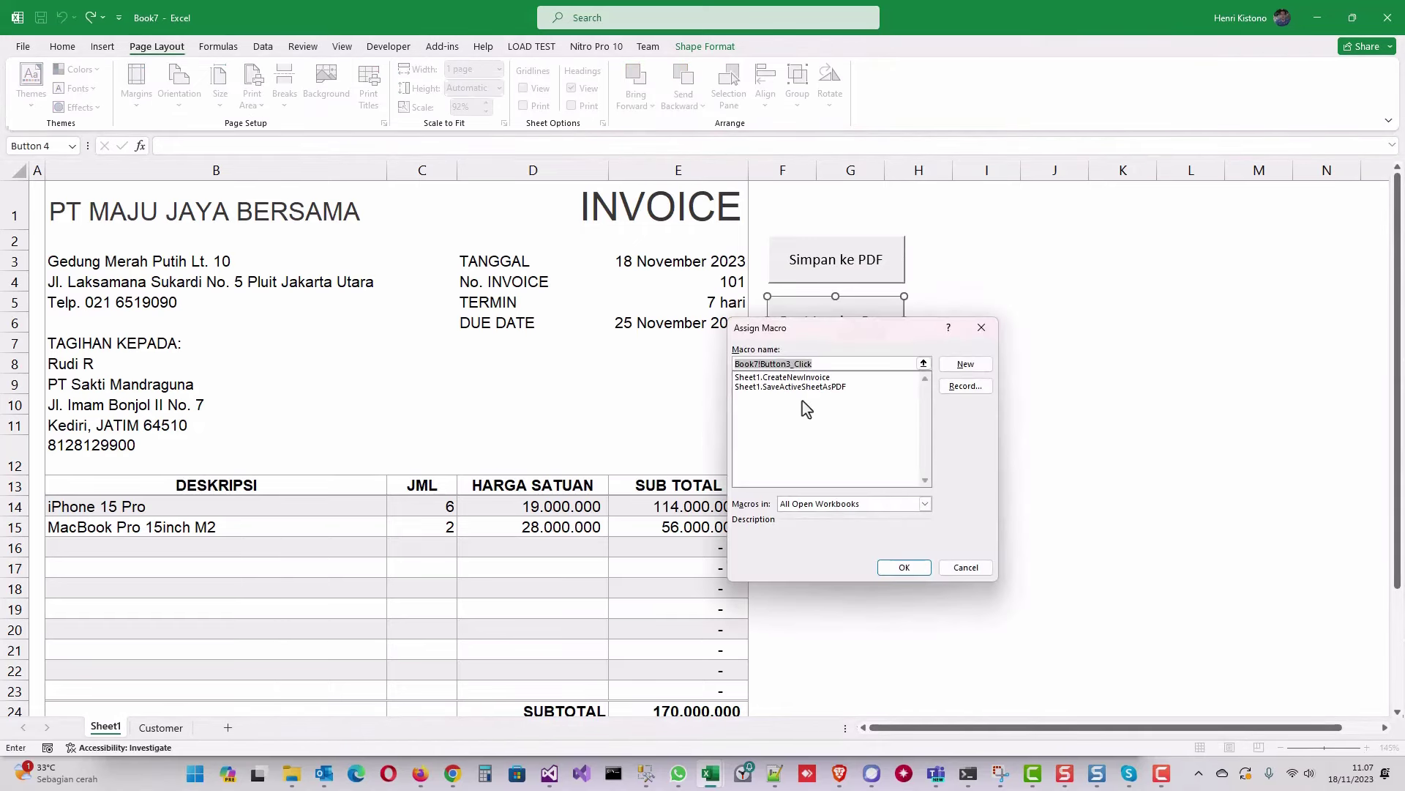
pyautogui.click(800, 377)
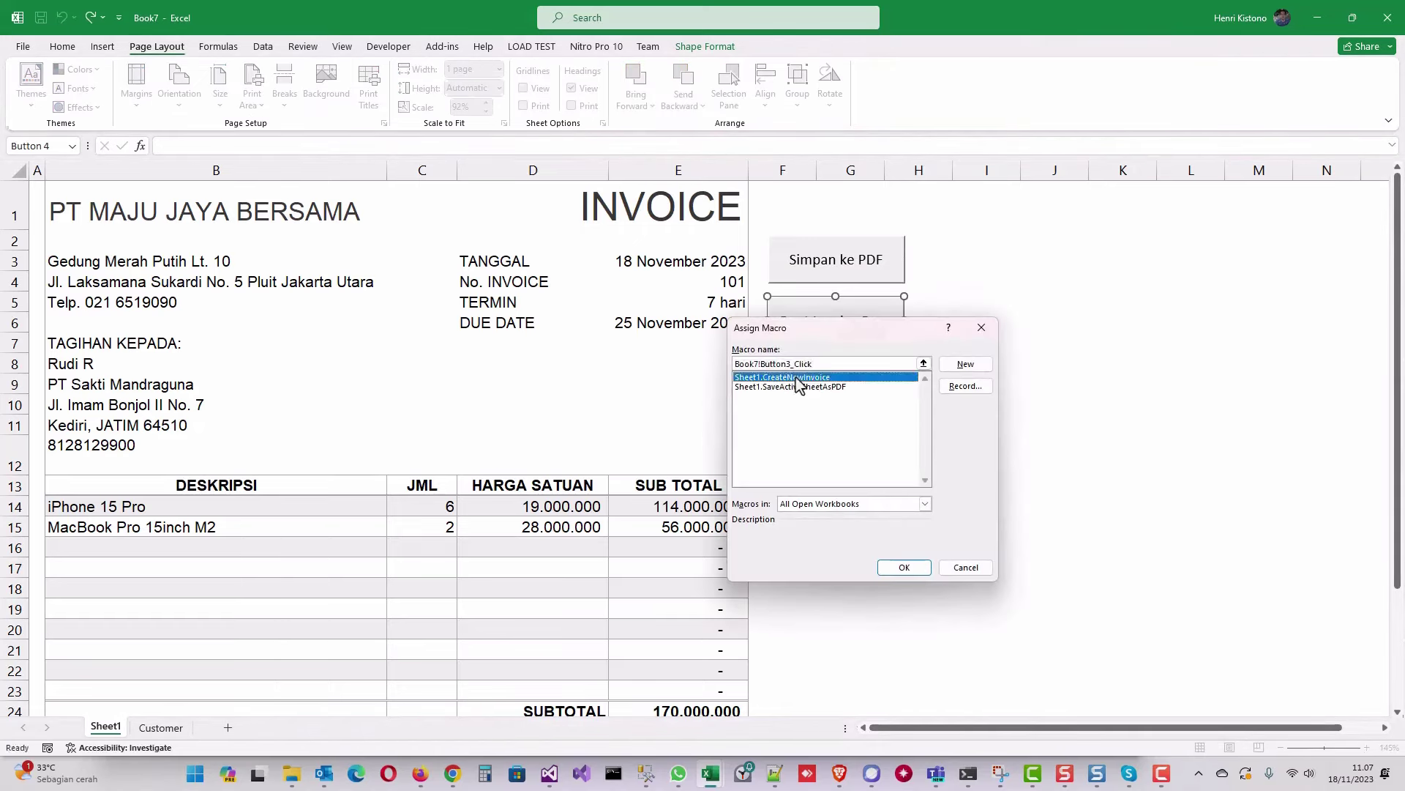
pyautogui.click(905, 568)
pyautogui.click(872, 204)
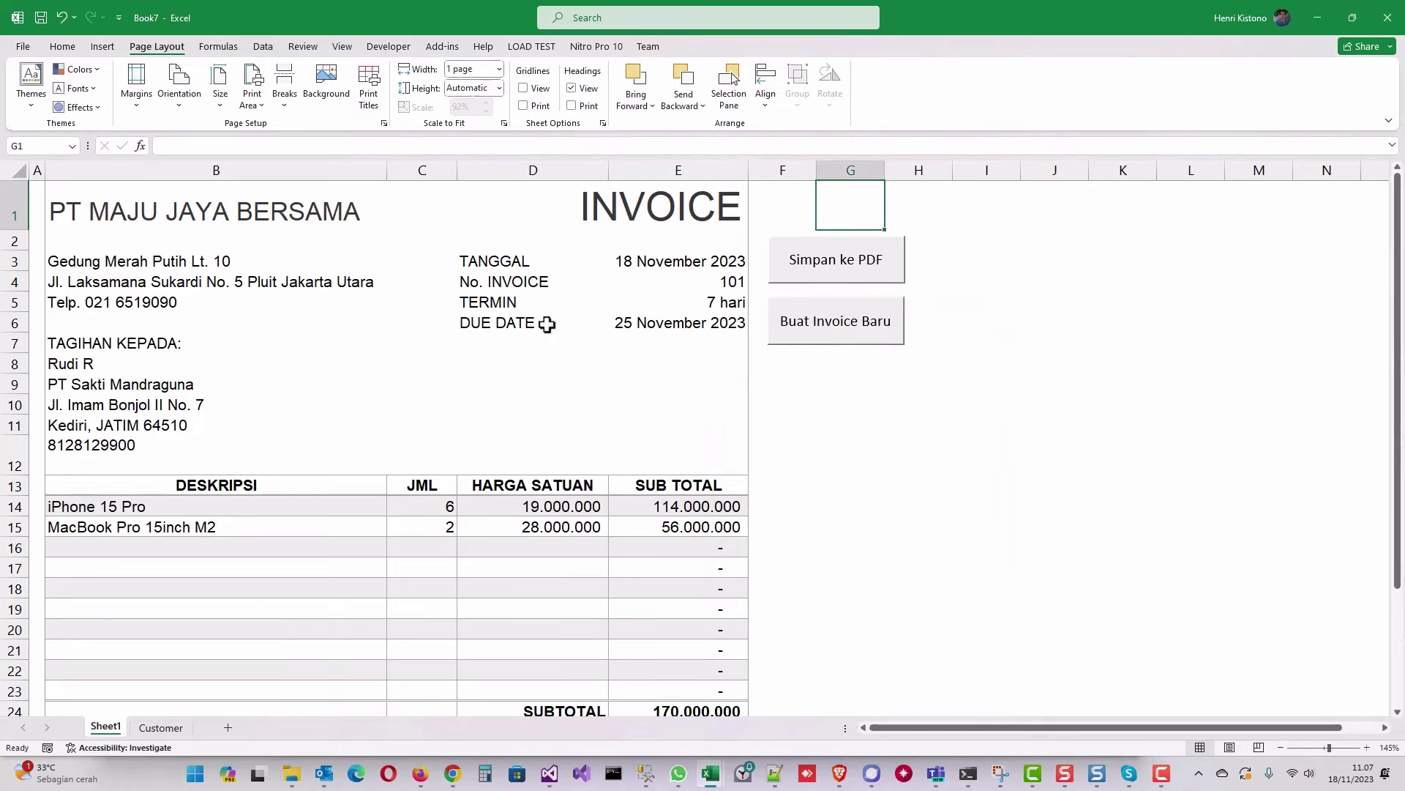
# Look over the completed invoice, run "Simpan ke PDF" and answer No to its confirmation prompt
pyautogui.scroll(-3, 547, 347)
pyautogui.scroll(3, 547, 347)
pyautogui.moveTo(90, 365); pyautogui.dragTo(119, 442)
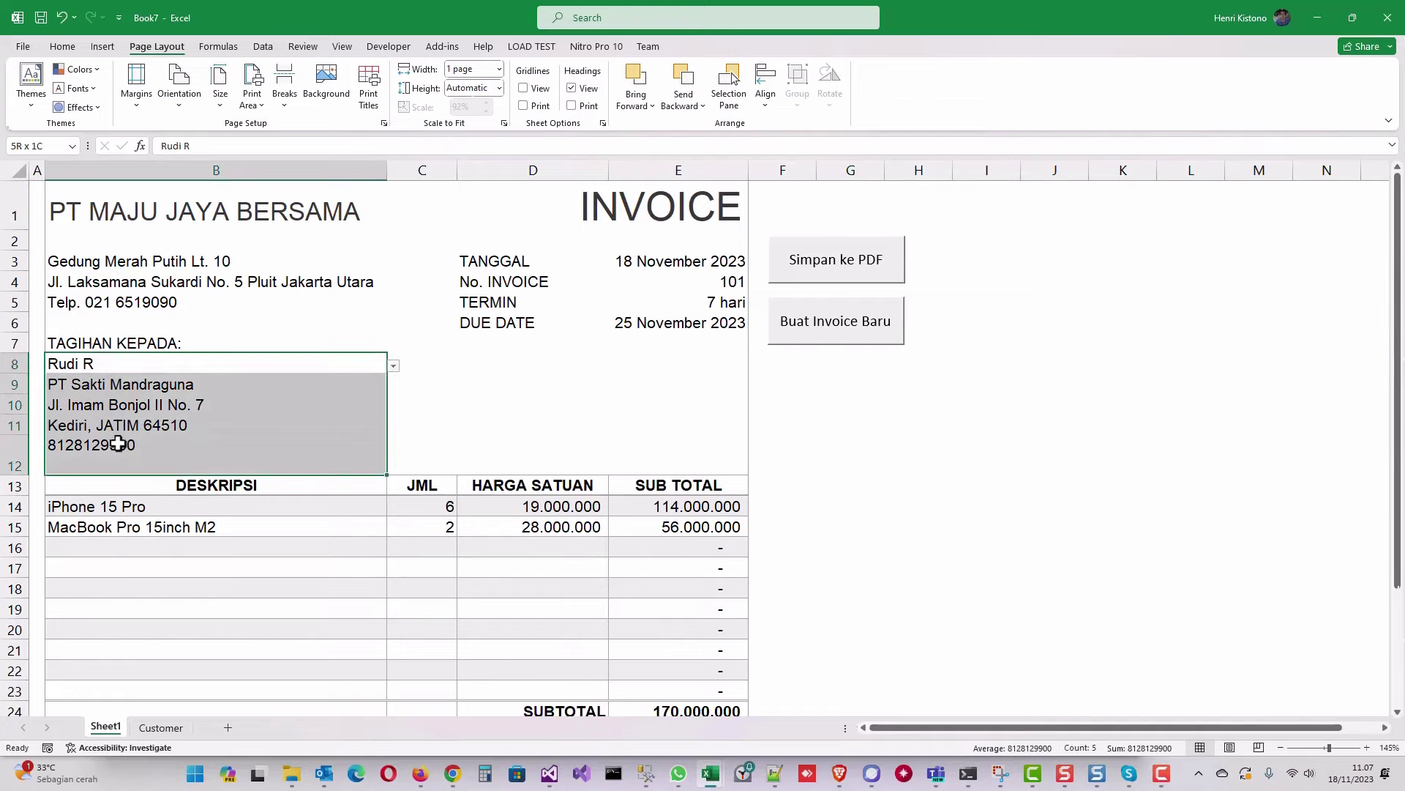
pyautogui.click(125, 441)
pyautogui.scroll(-4, 379, 394)
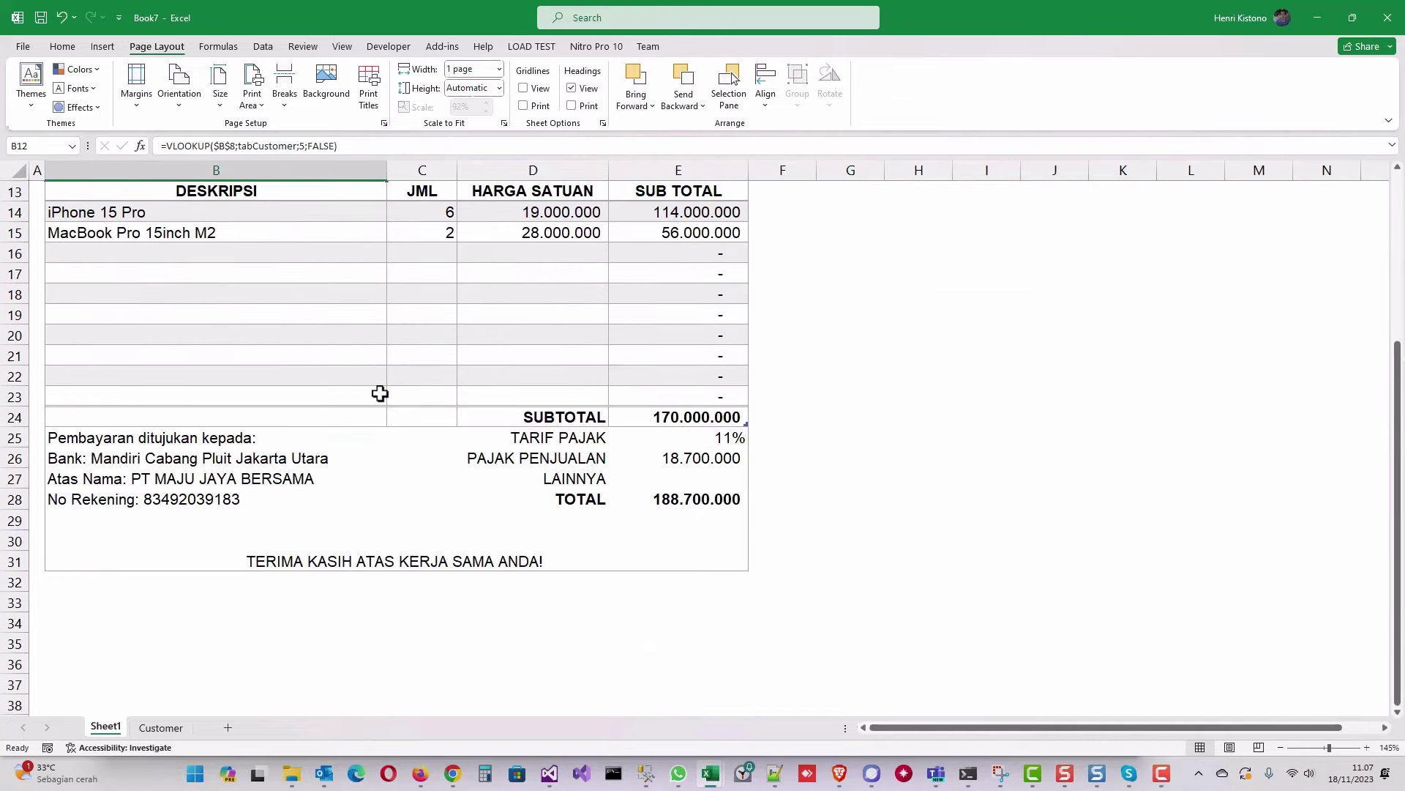
pyautogui.scroll(4, 380, 394)
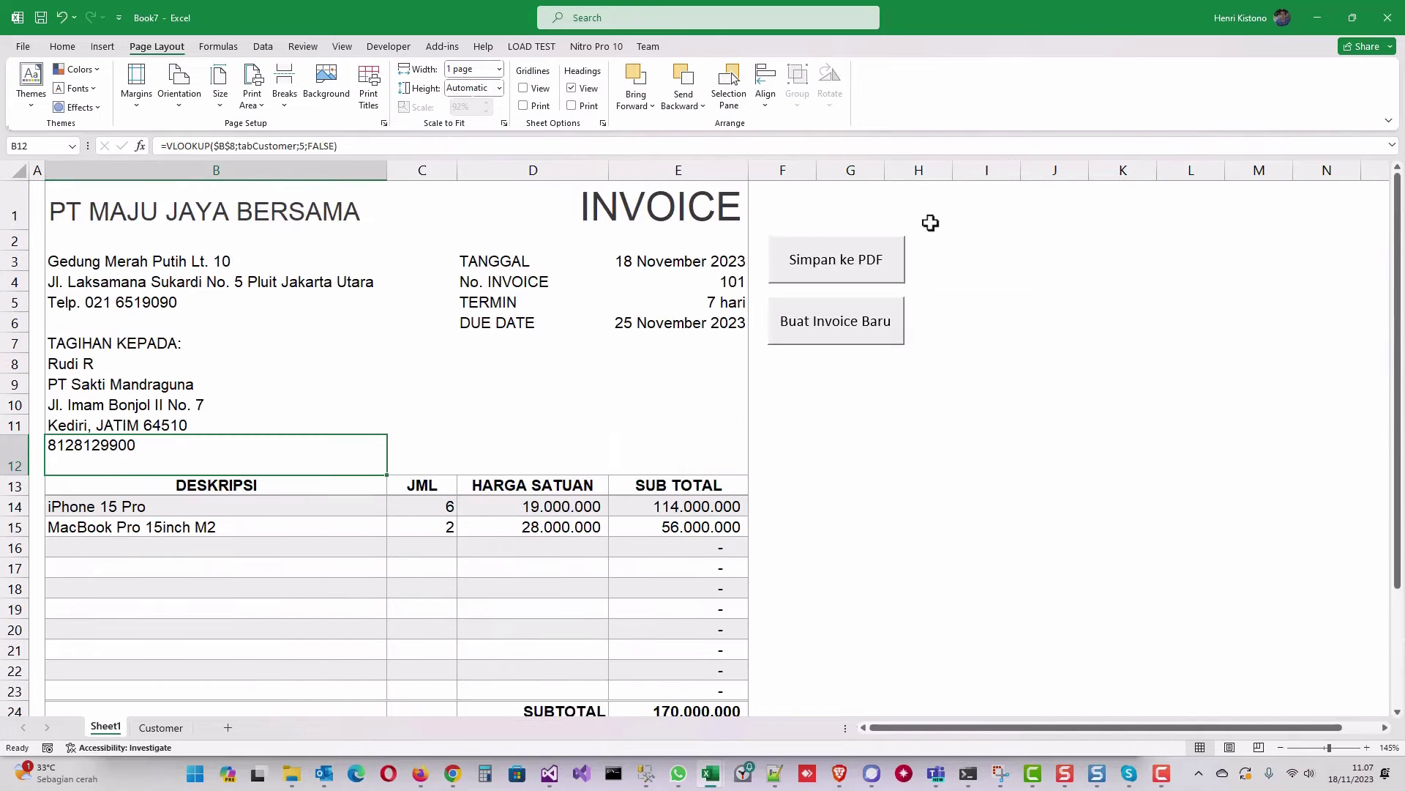
pyautogui.click(831, 275)
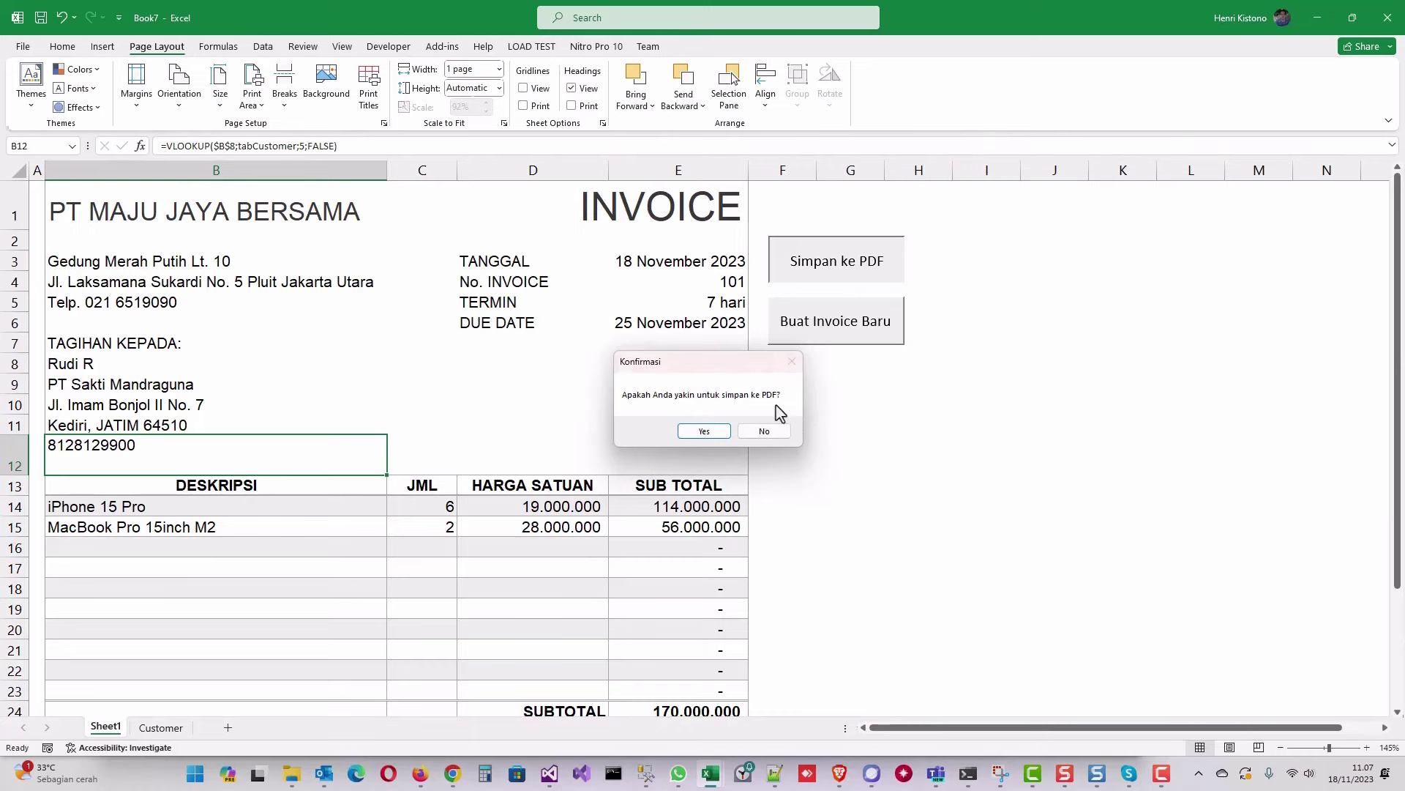
pyautogui.click(767, 435)
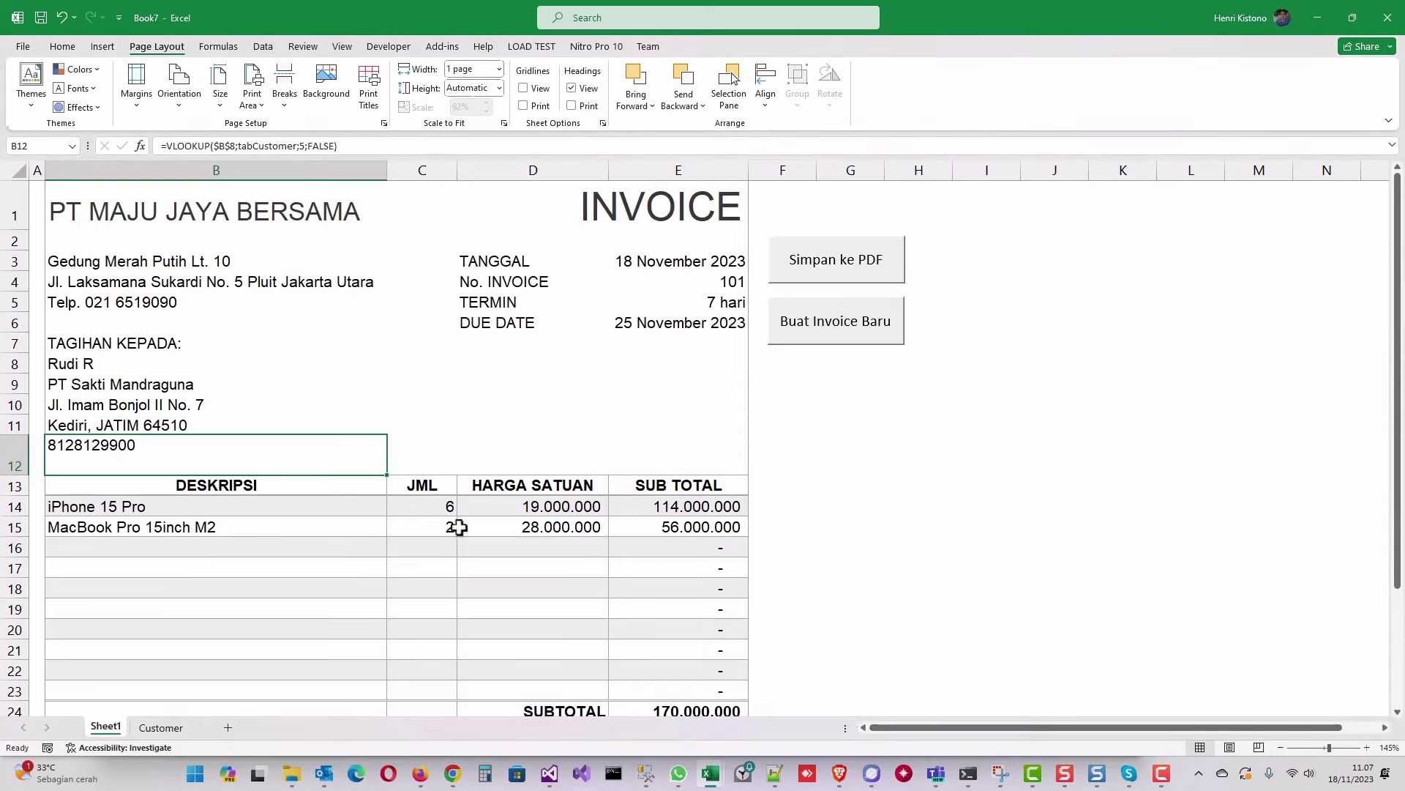
# Check the tax rate and total cells, and export the invoice with "Simpan ke PDF", answering Yes to the confirmation
pyautogui.scroll(-2, 310, 461)
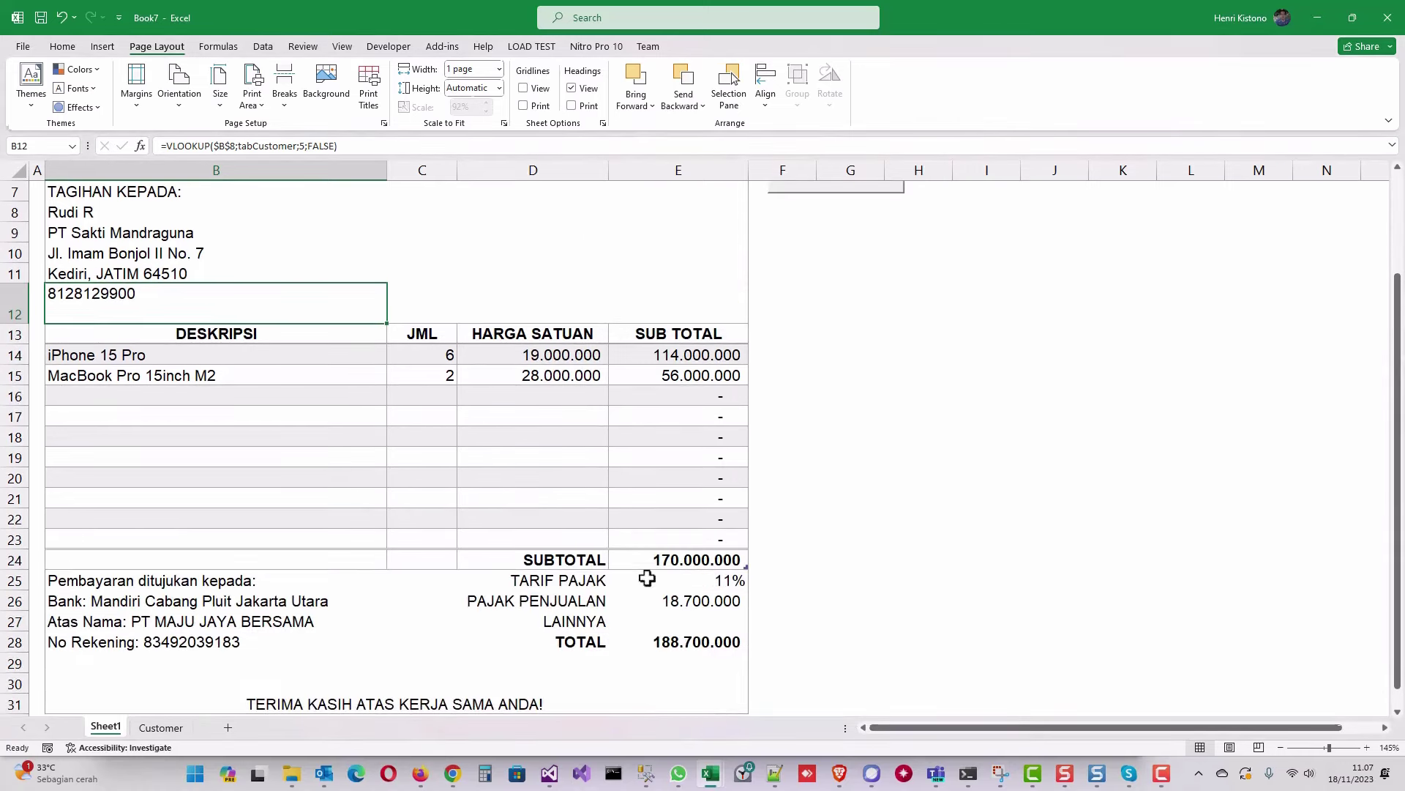
pyautogui.click(726, 582)
pyautogui.click(714, 641)
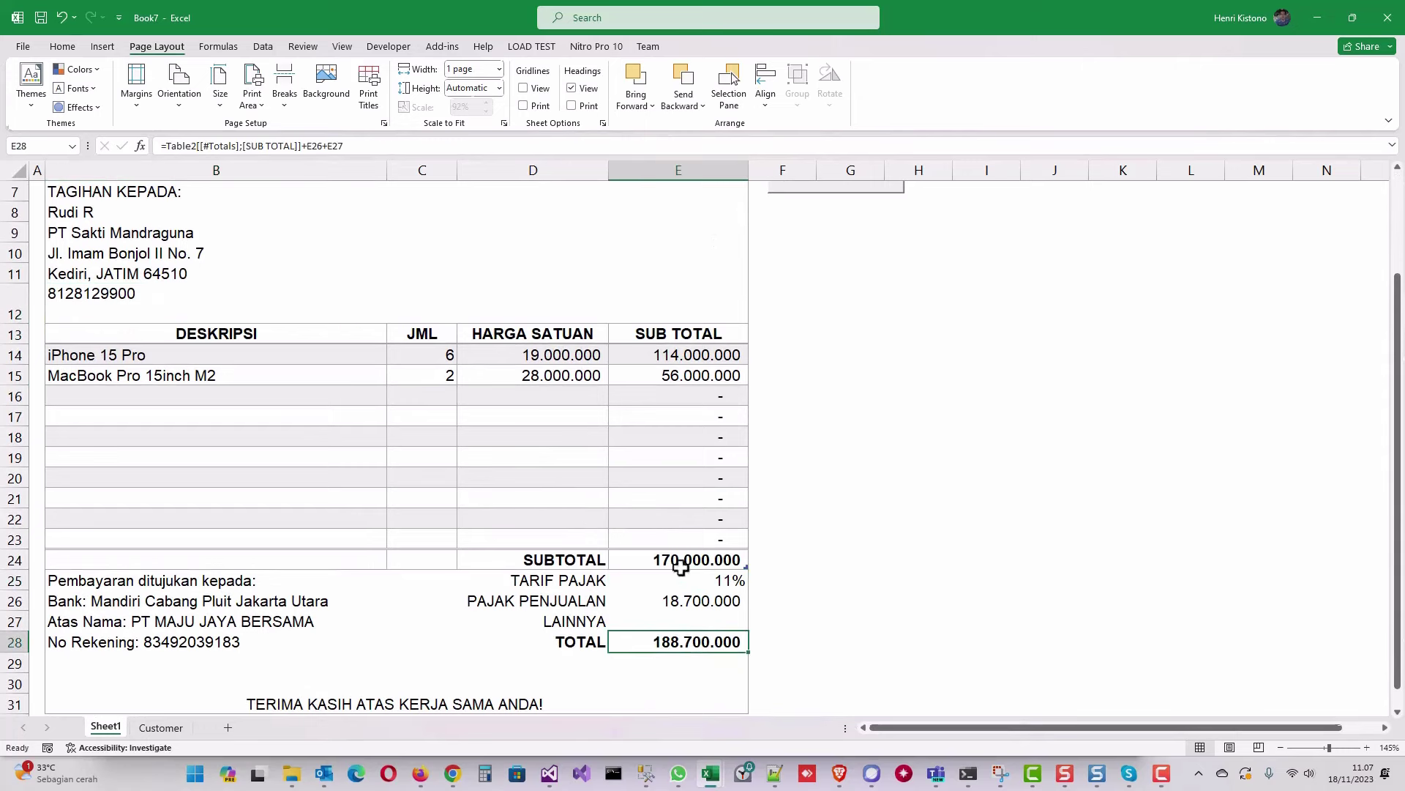
pyautogui.scroll(2, 661, 558)
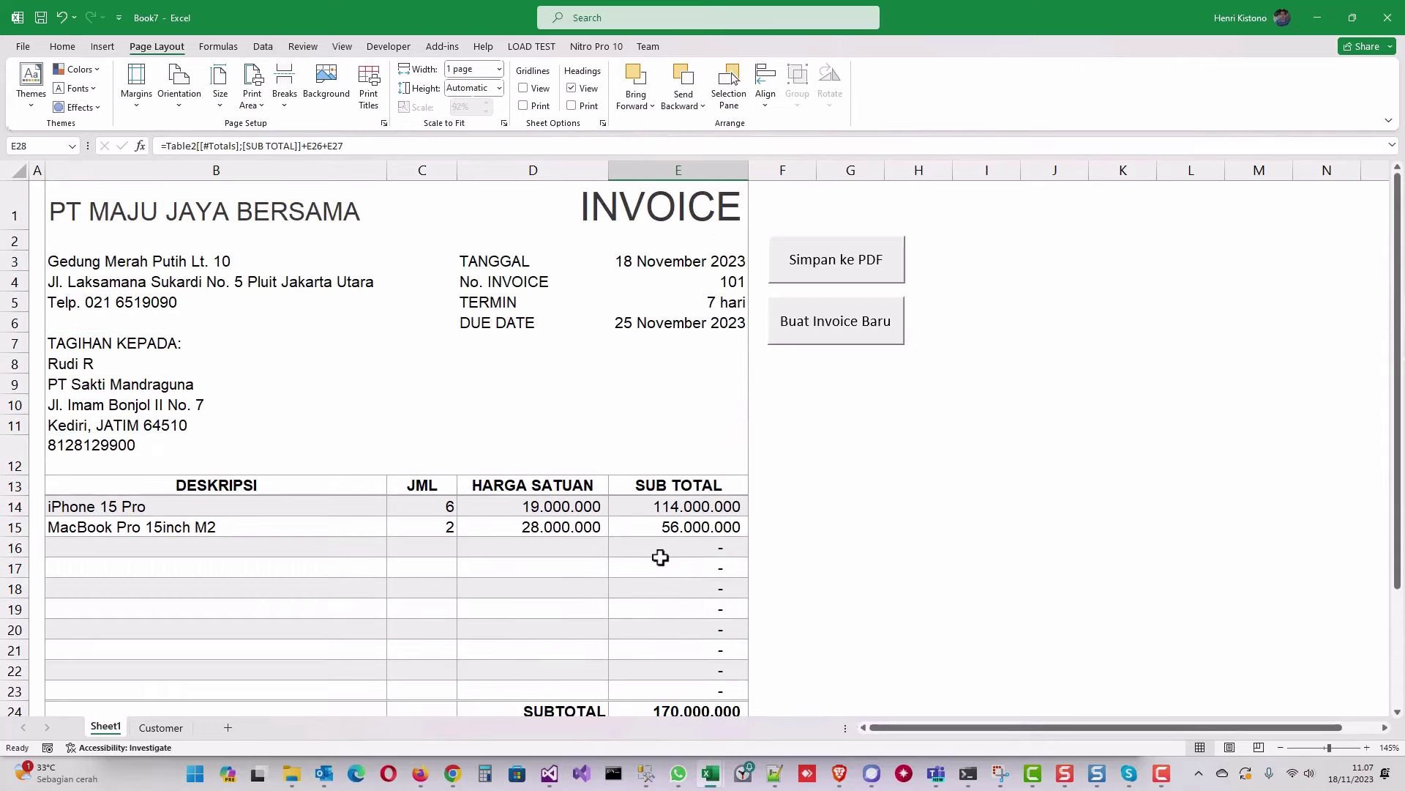
pyautogui.click(844, 280)
pyautogui.click(703, 431)
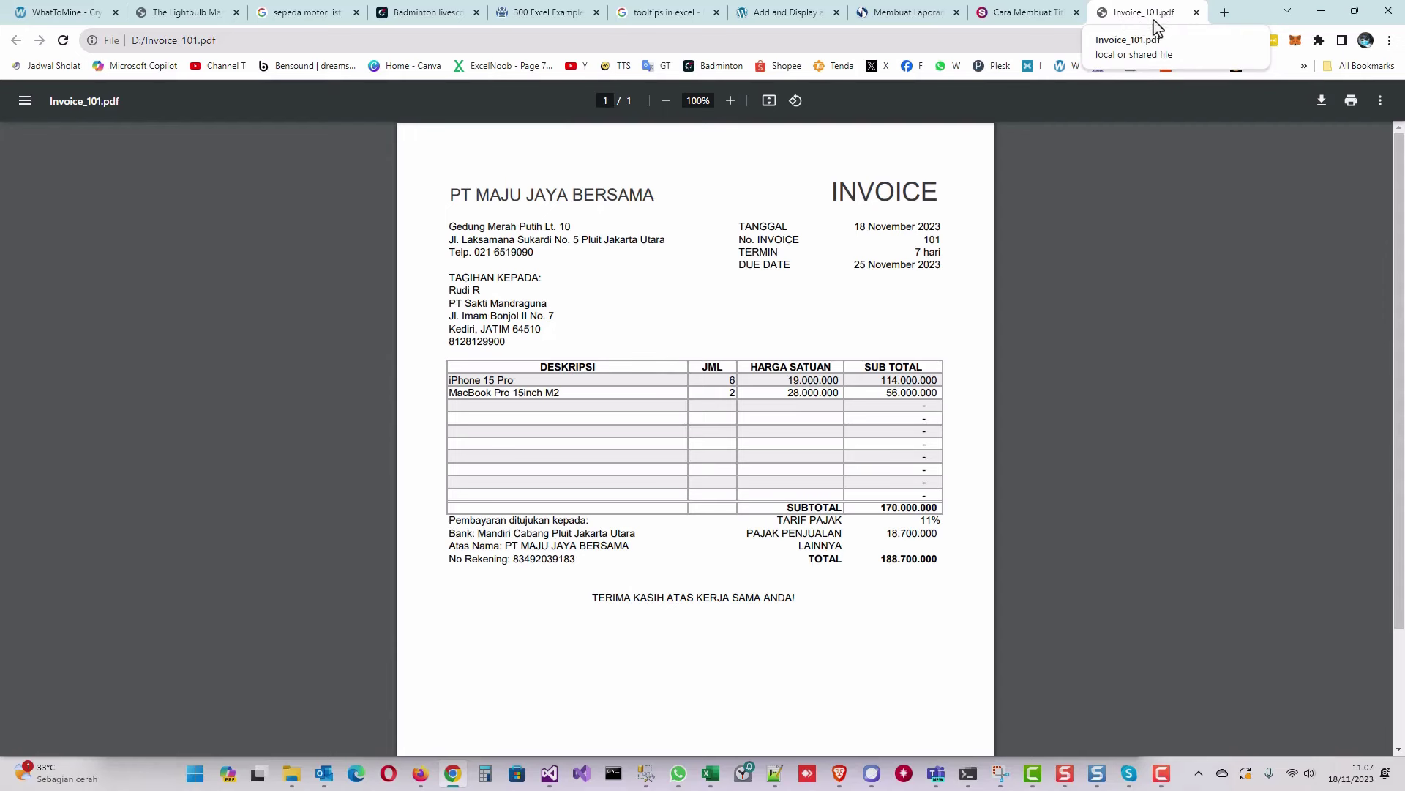
# Check the invoice number in the exported PDF, return to the Book7 workbook in Excel and dismiss the save message
pyautogui.moveTo(925, 243); pyautogui.dragTo(845, 239)
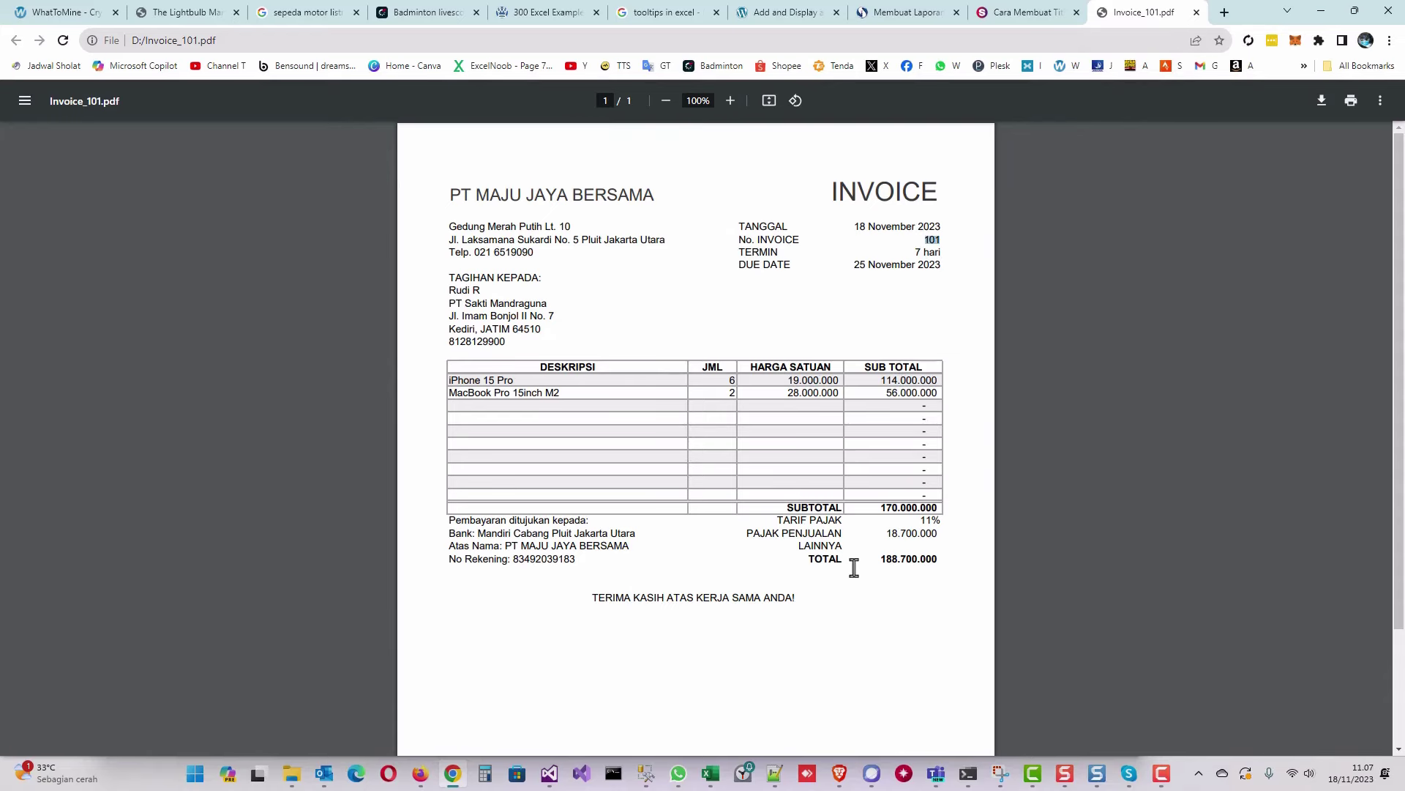
pyautogui.moveTo(713, 775)
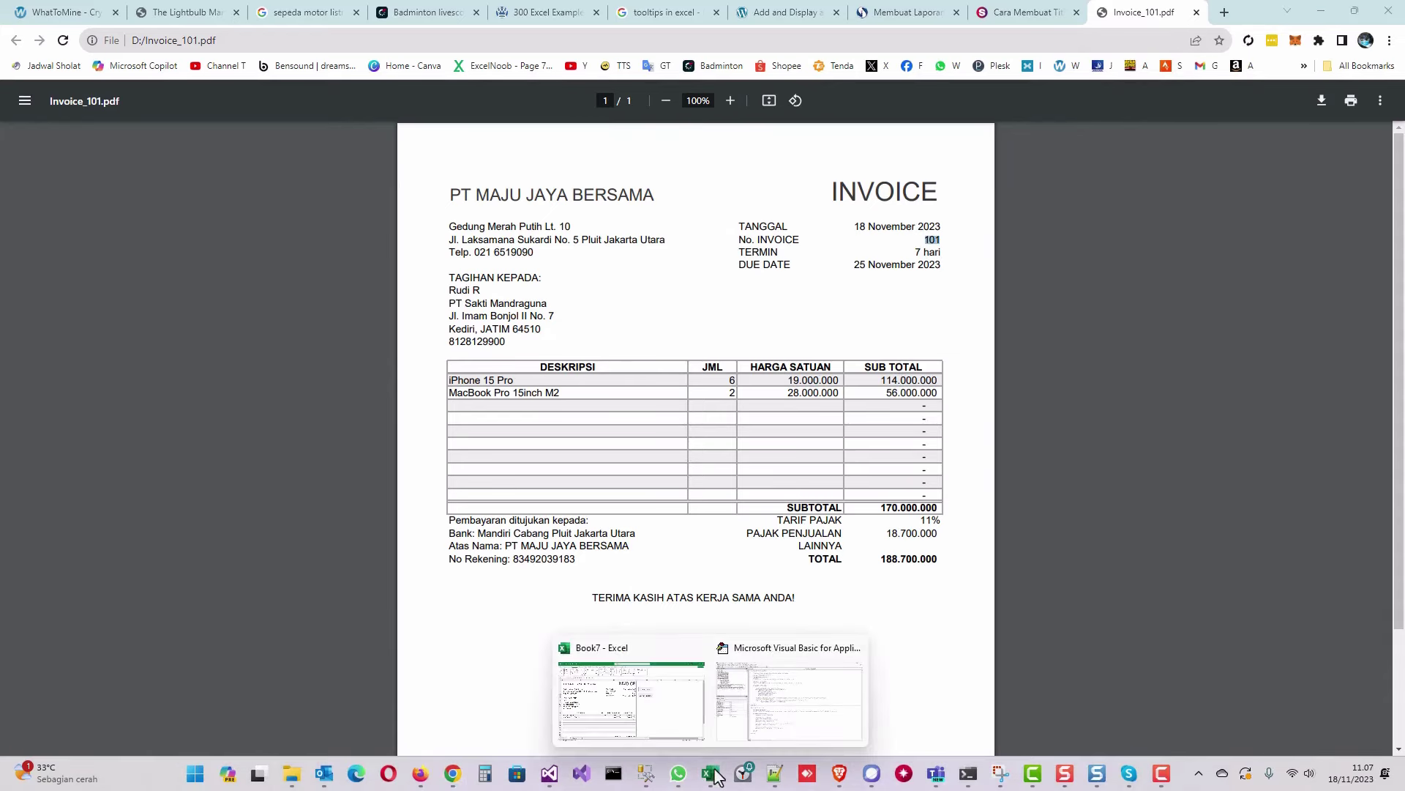
pyautogui.click(663, 710)
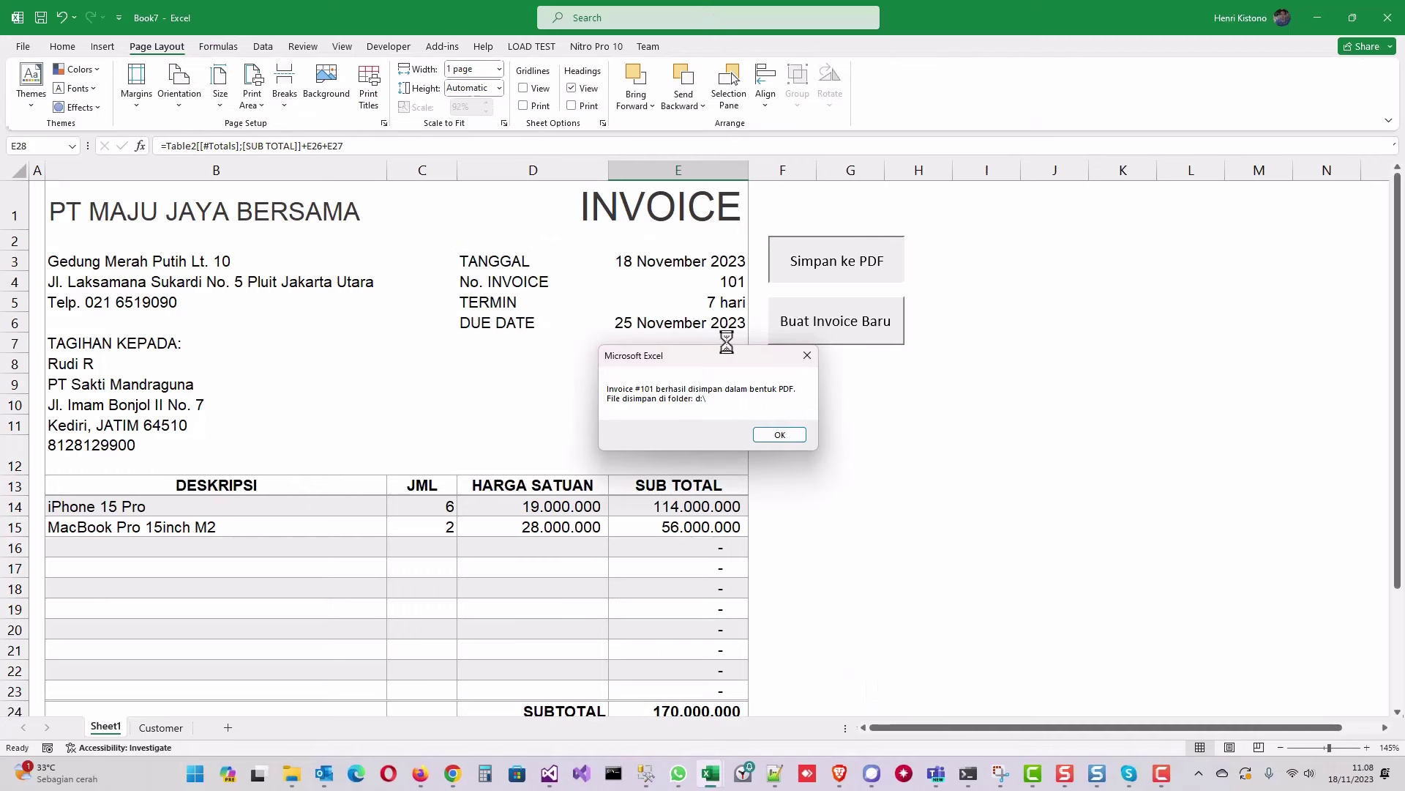
pyautogui.moveTo(704, 357); pyautogui.dragTo(673, 363)
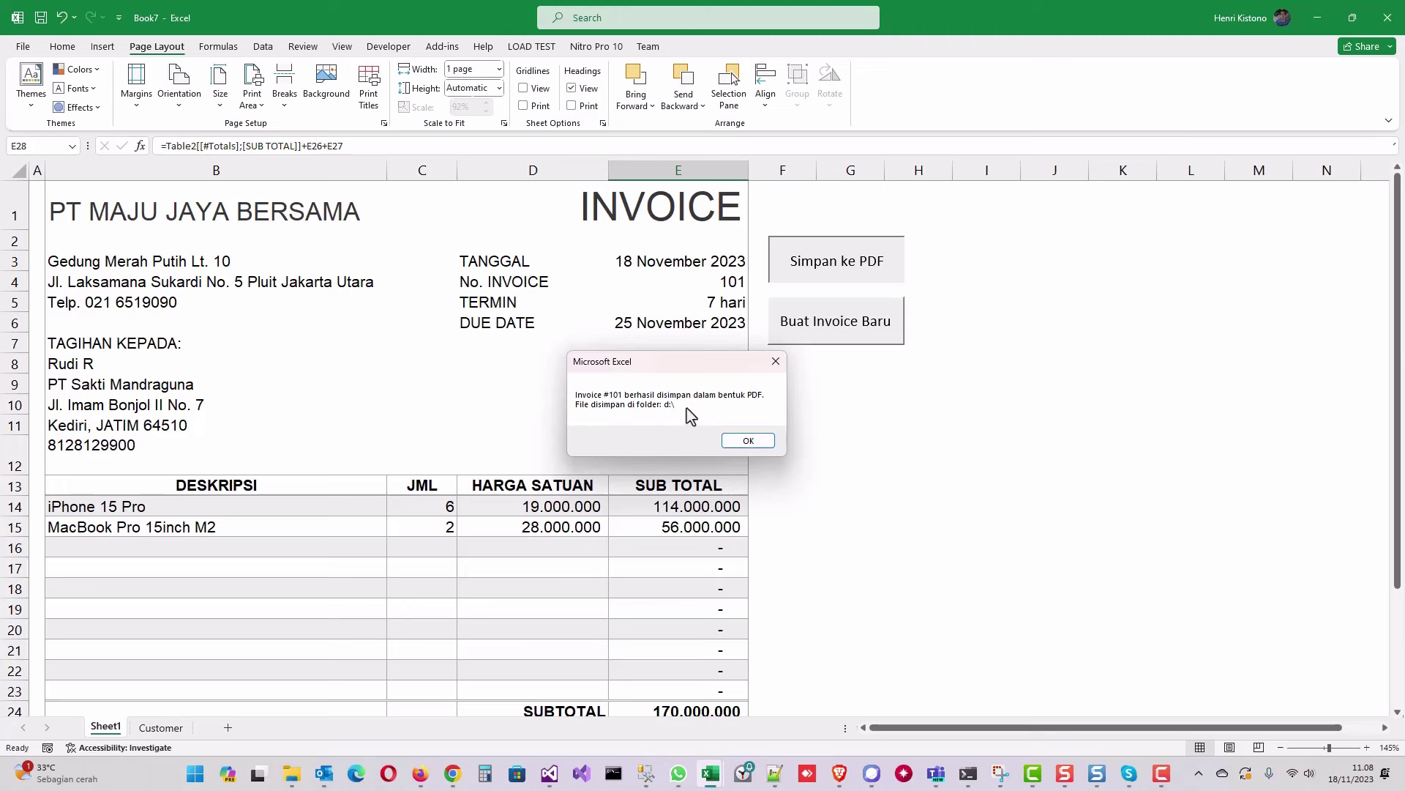
pyautogui.click(751, 441)
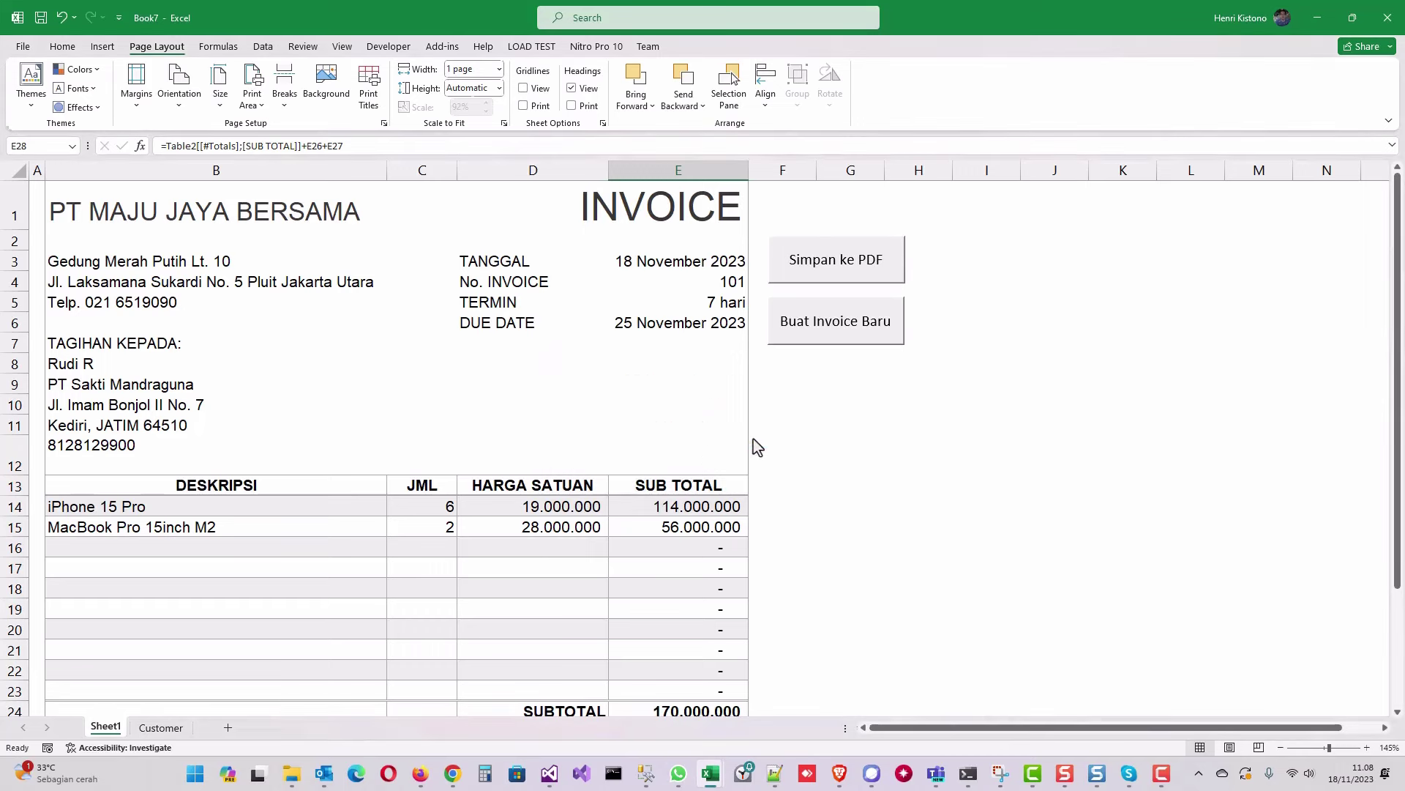
# Create a new invoice with "Buat Invoice Baru", answering Yes to the confirmation and acknowledging the new-number message
pyautogui.click(827, 335)
pyautogui.moveTo(703, 362); pyautogui.dragTo(621, 381)
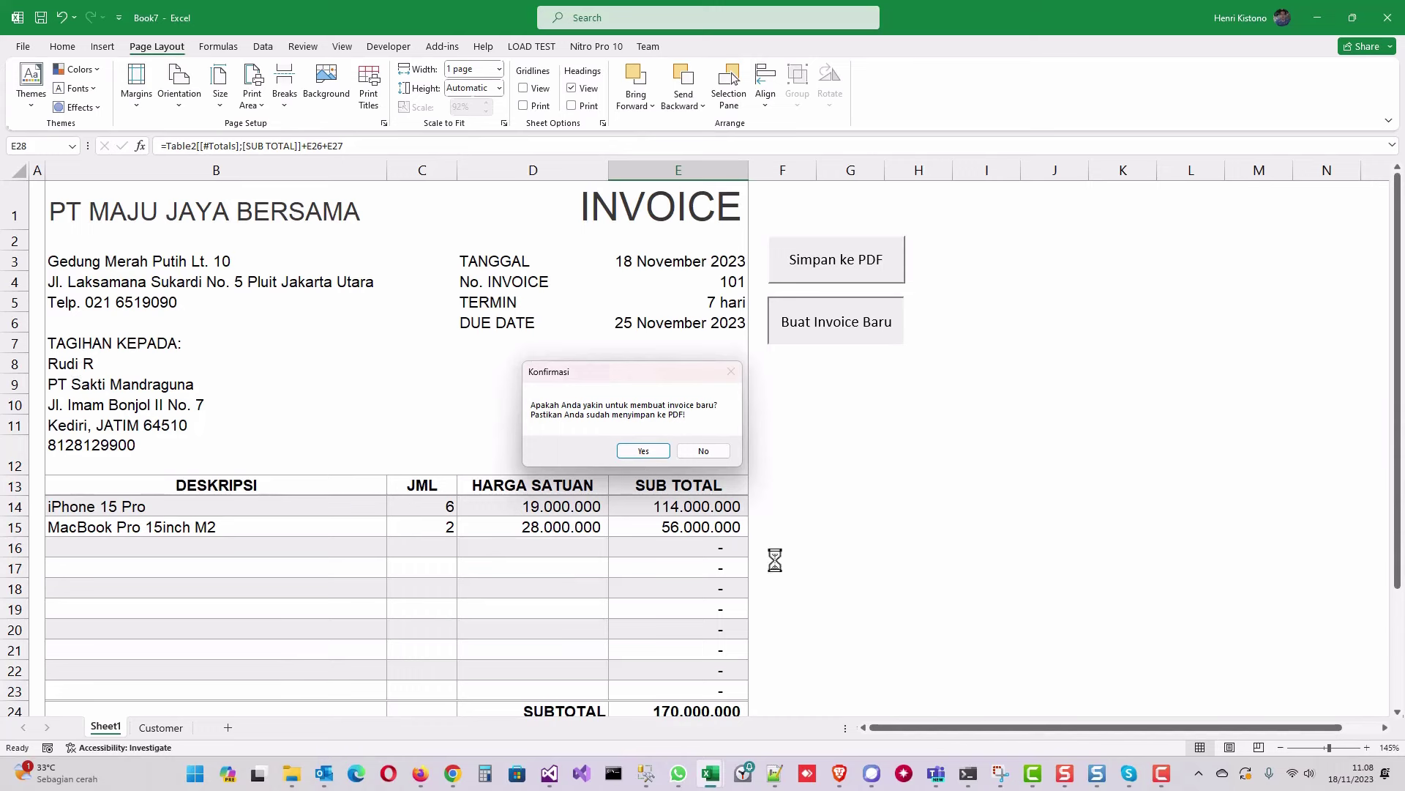
pyautogui.click(644, 450)
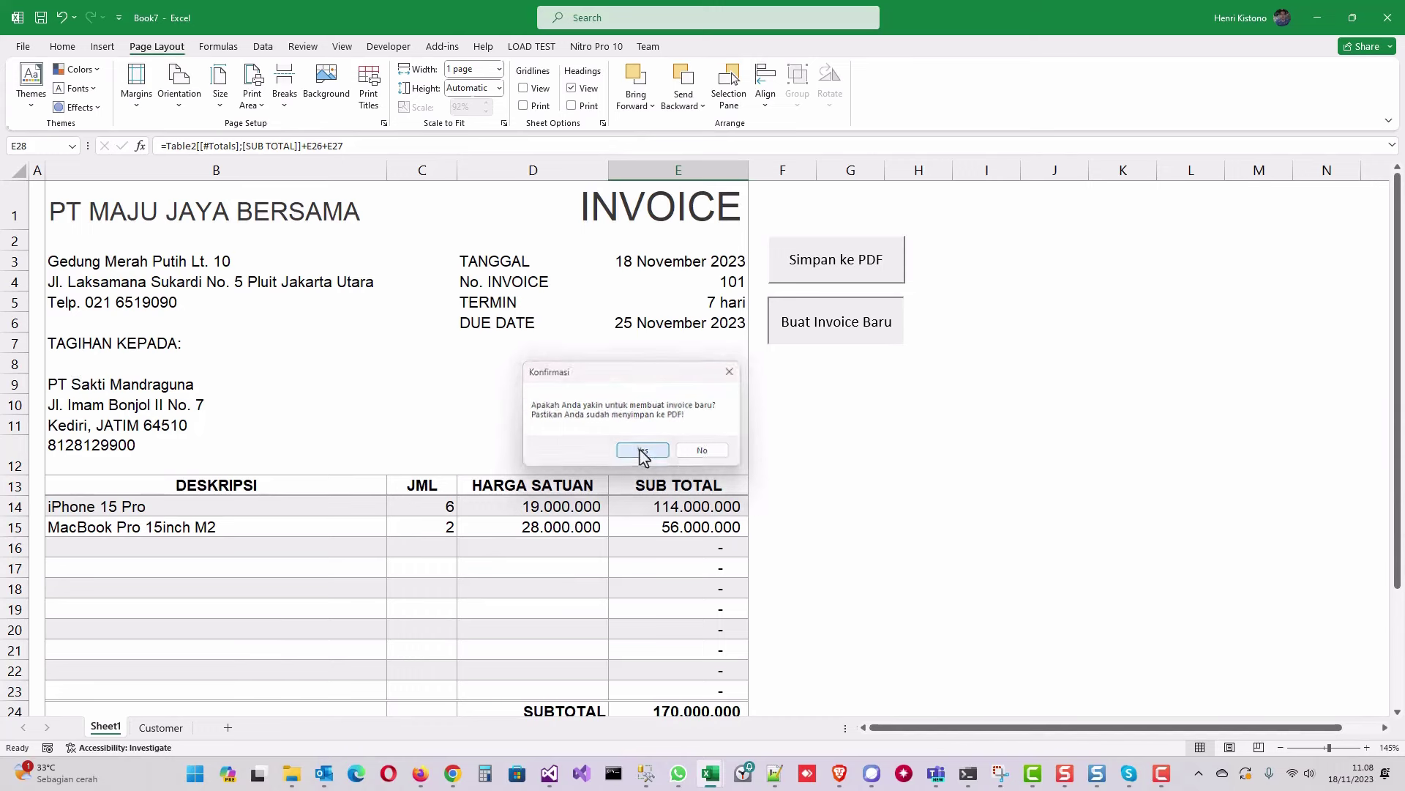
pyautogui.click(732, 433)
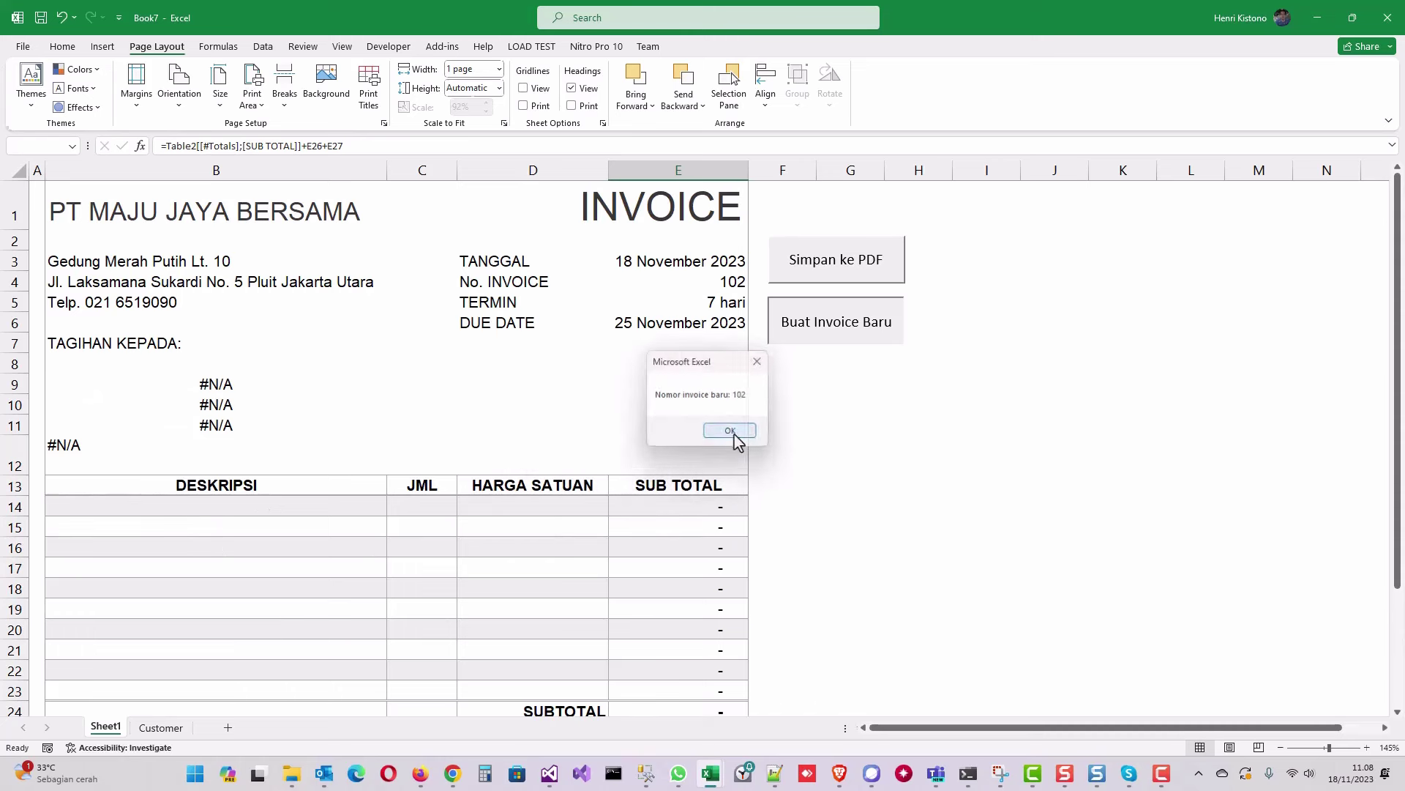
# Examine the new invoice's number, date, customer block, item rows and totals
pyautogui.click(713, 282)
pyautogui.click(630, 261)
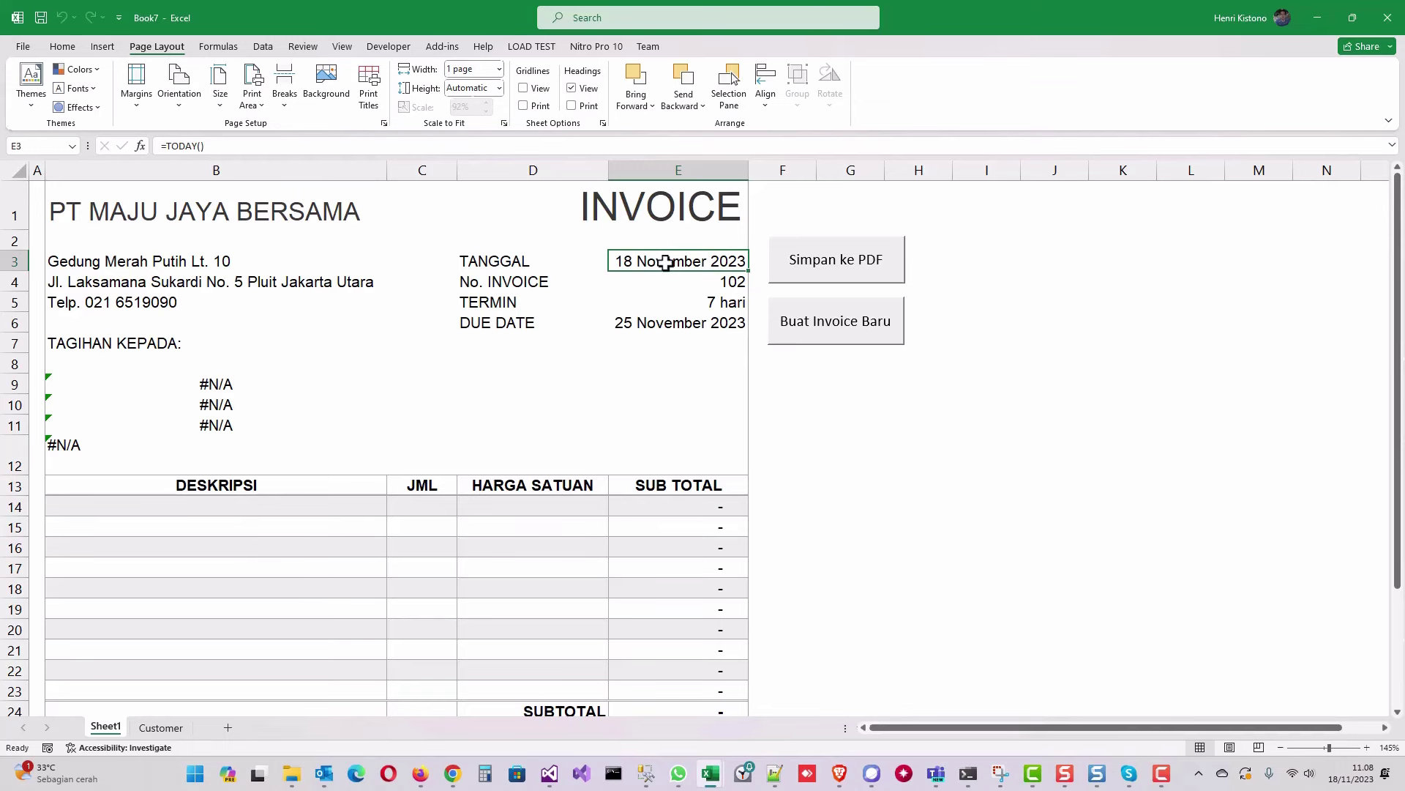
pyautogui.scroll(-1, 662, 355)
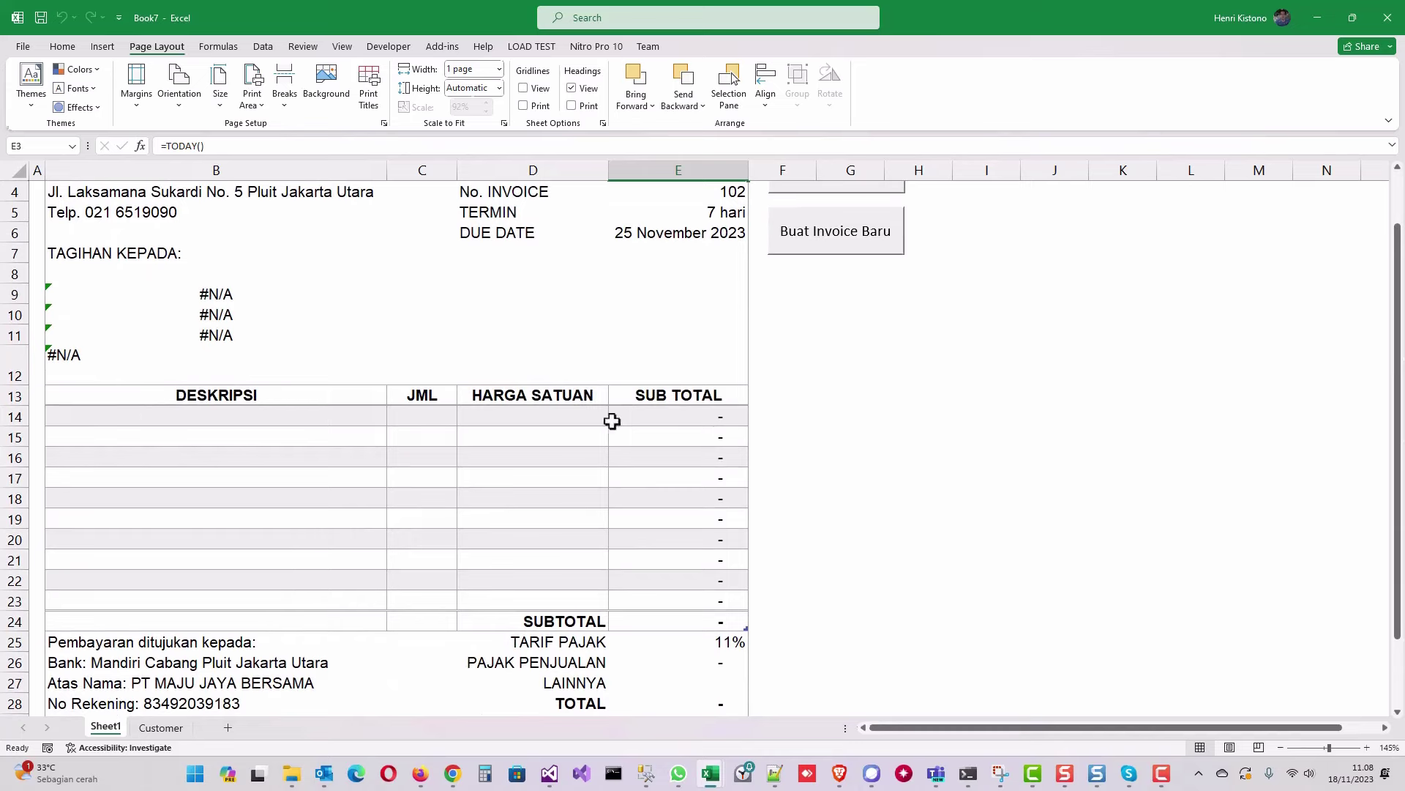
pyautogui.scroll(-2, 715, 559)
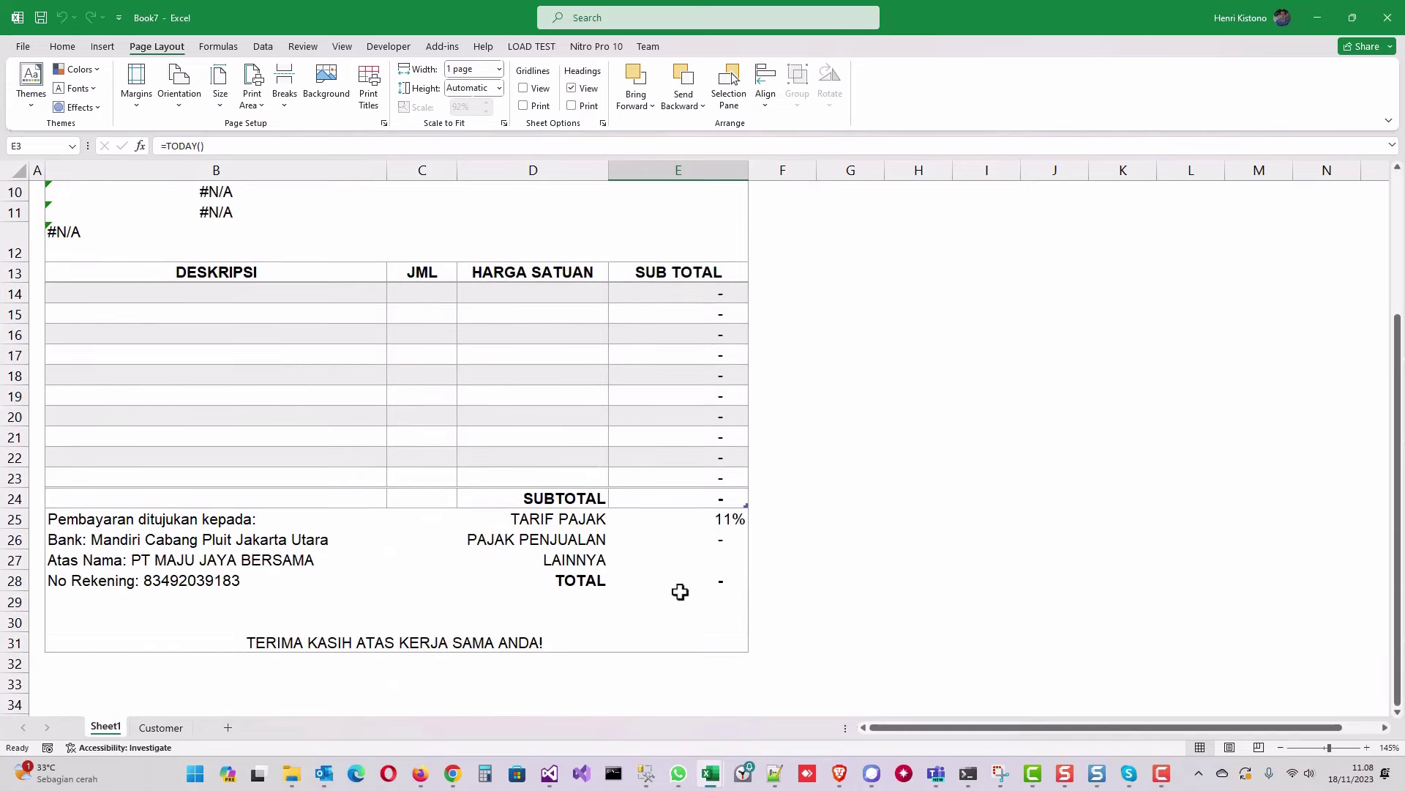
pyautogui.scroll(3, 680, 591)
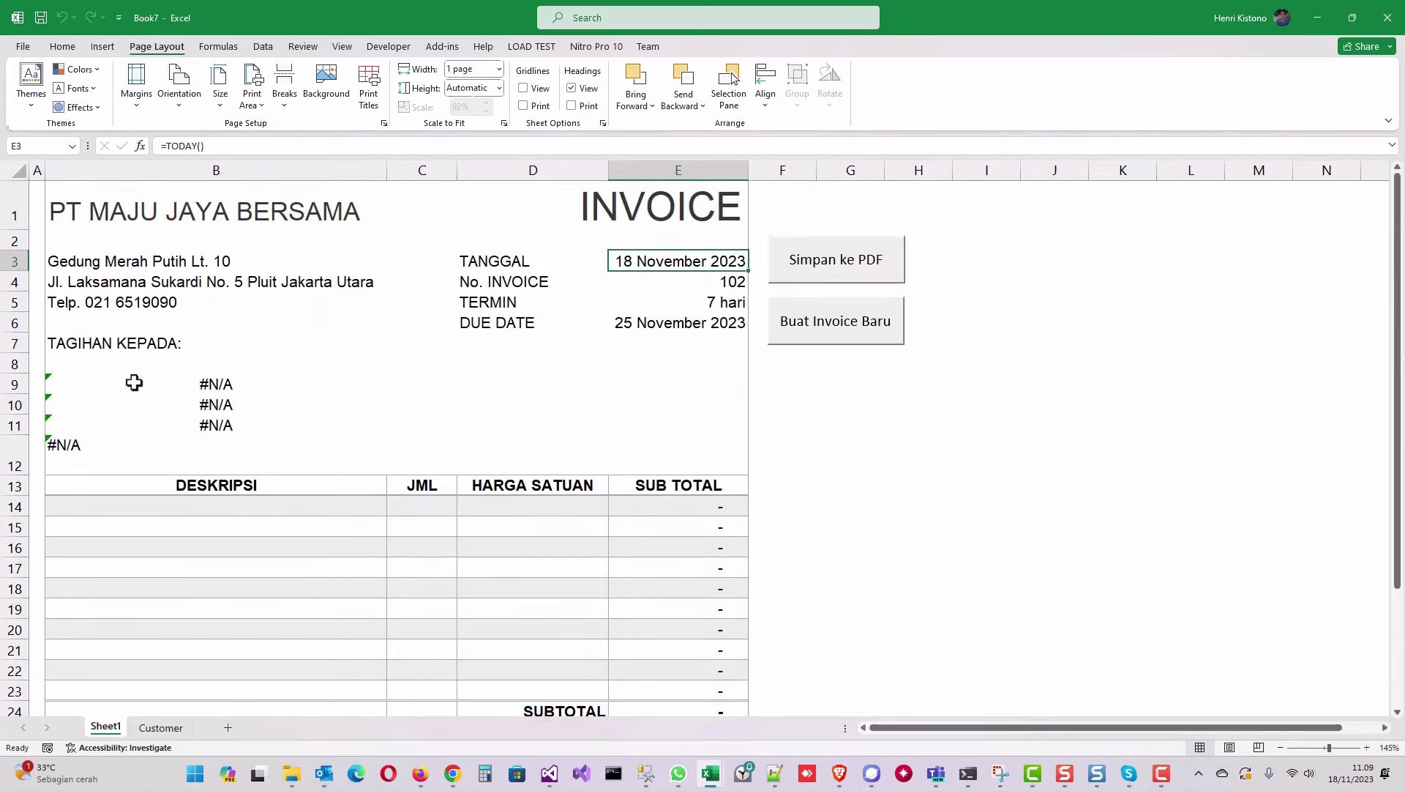
# Wrap the VLOOKUP in B9 with IFNA so the formula reads =IFNA(VLOOKUP($B$8;tabCustomer;2;FALSE);"")
pyautogui.click(134, 380)
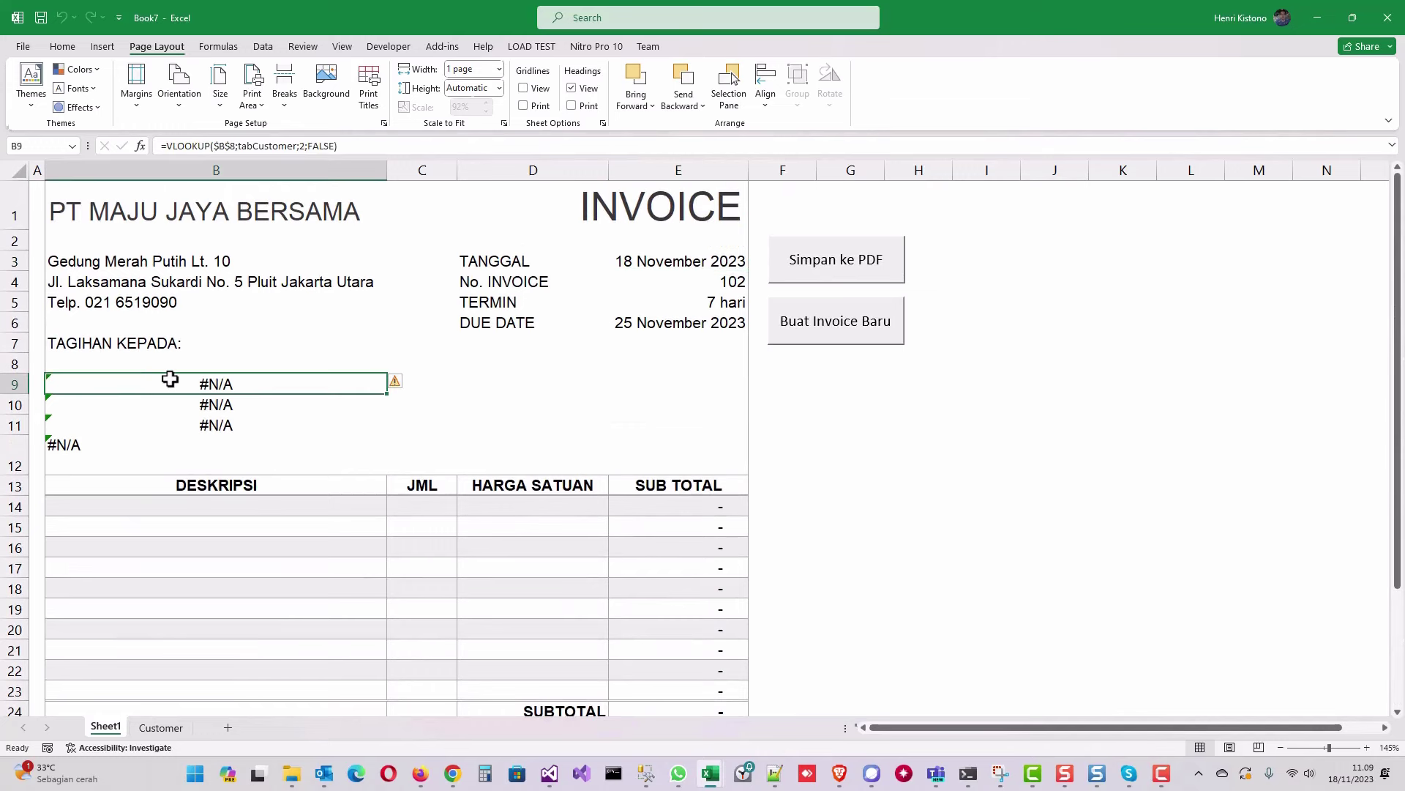
pyautogui.click(153, 361)
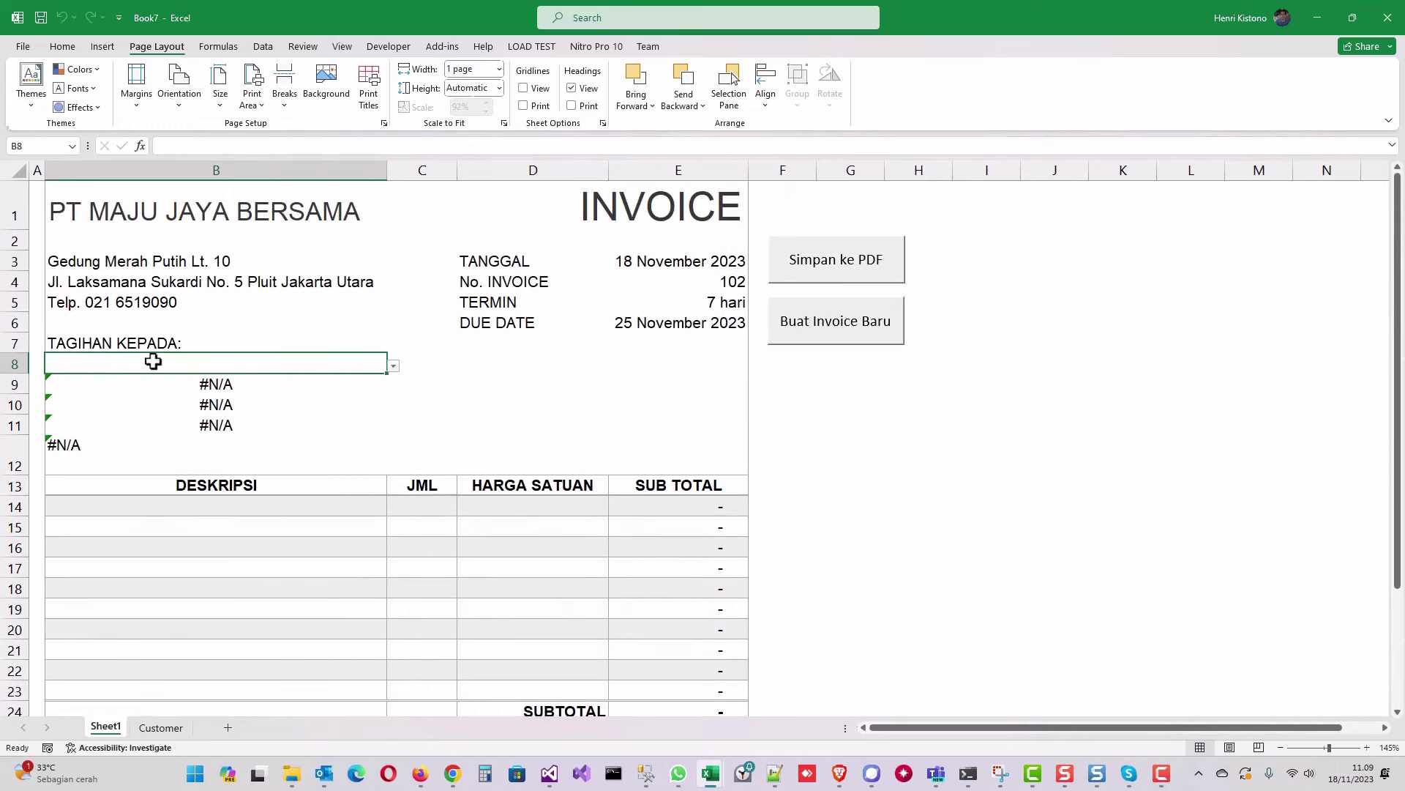
pyautogui.click(162, 383)
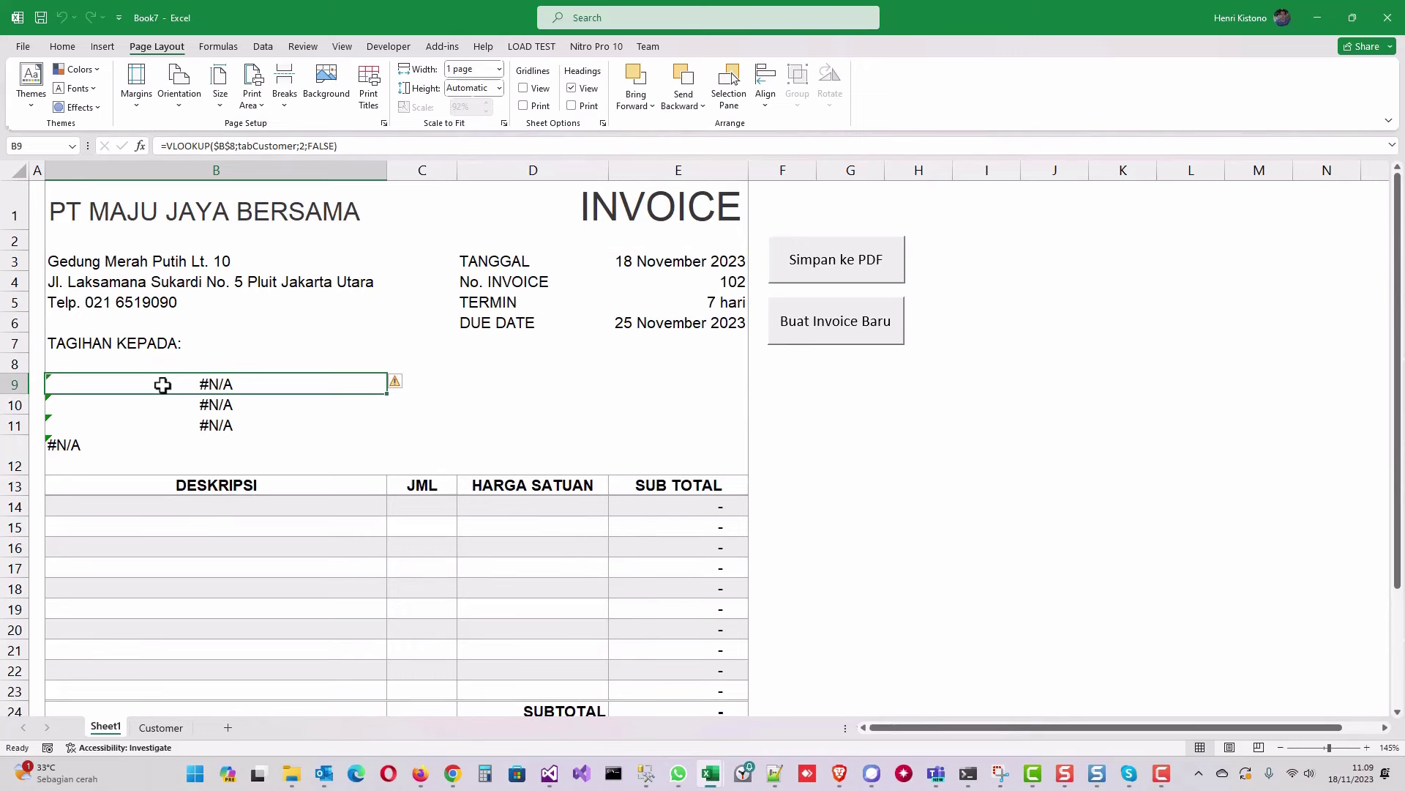
pyautogui.press('F2')
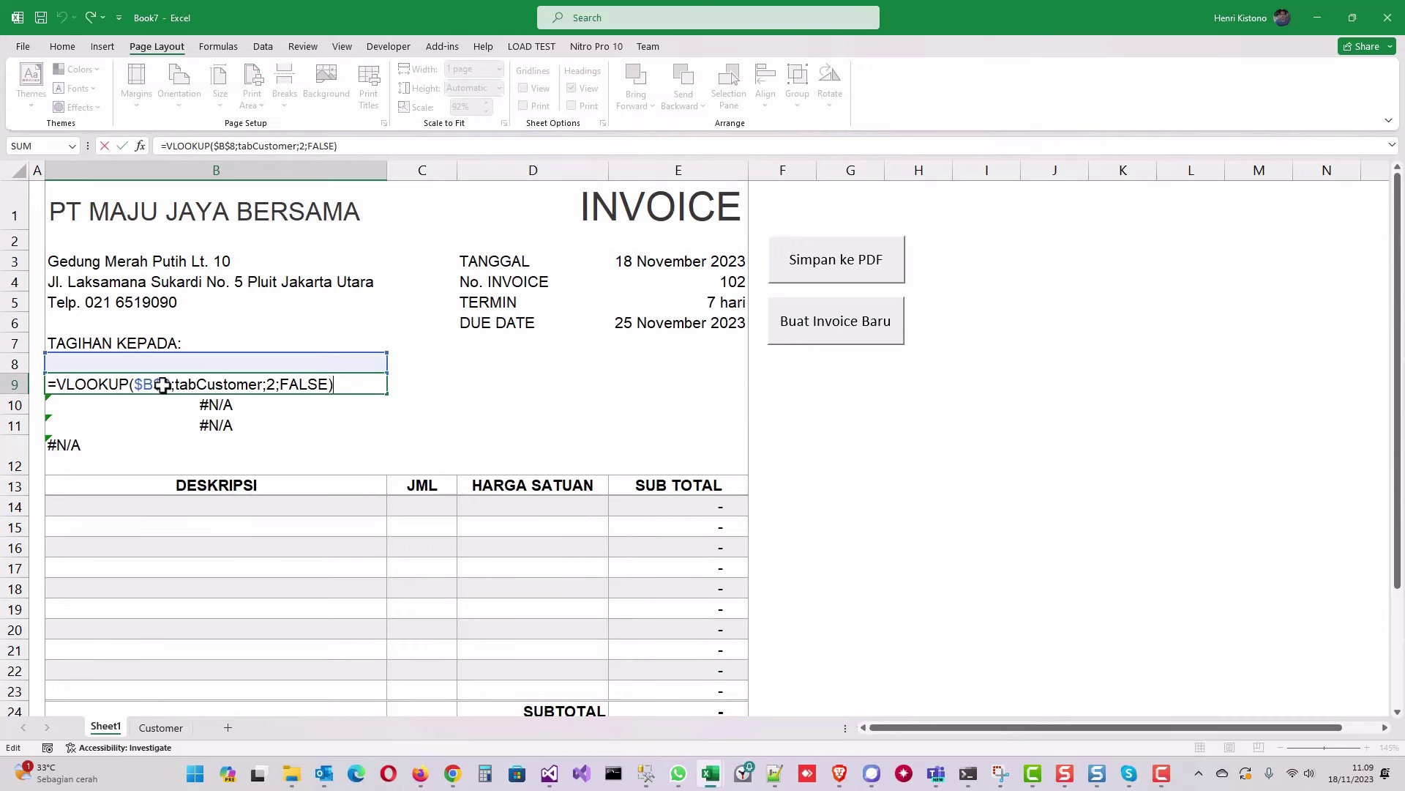
pyautogui.press('Home')
pyautogui.press('Right')
pyautogui.write('IFNA')
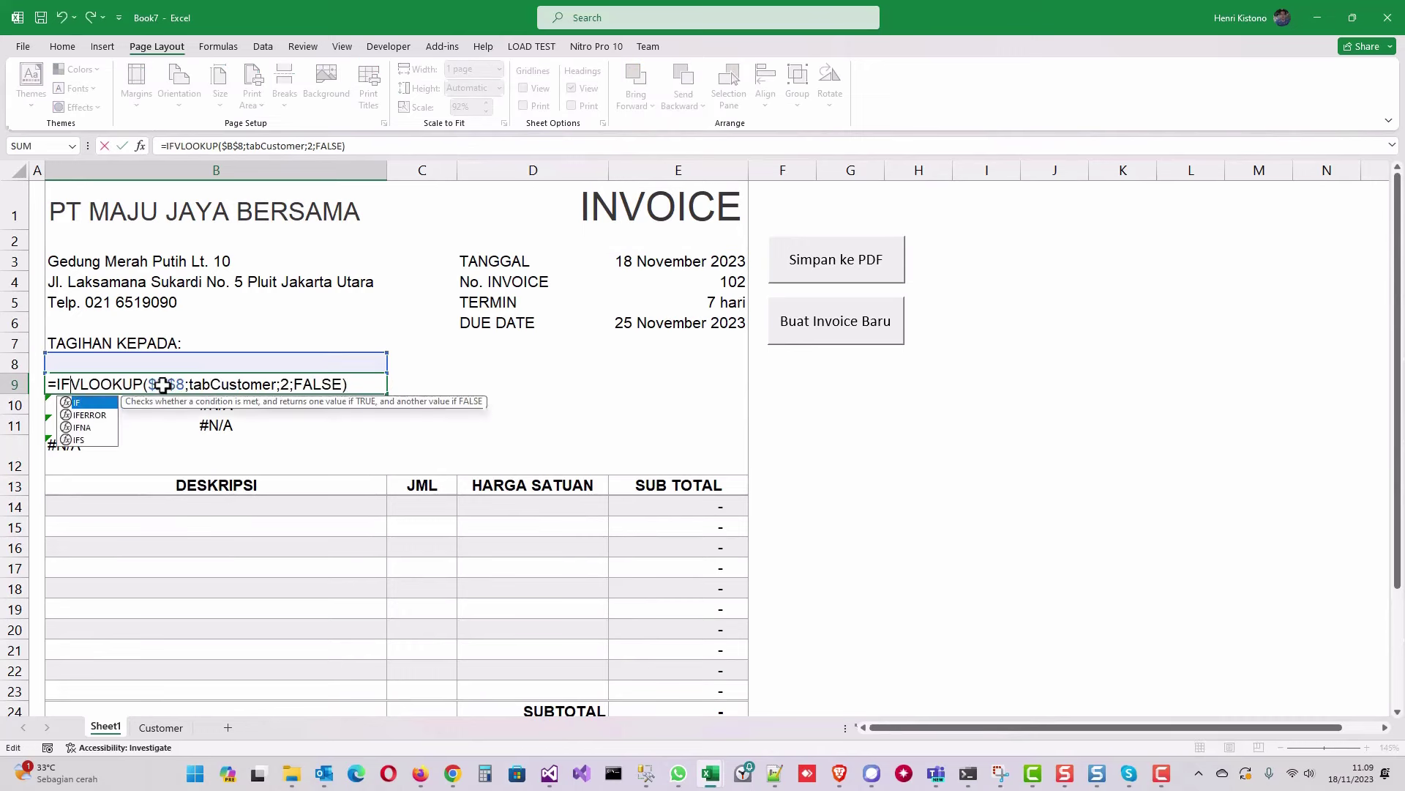
pyautogui.write('(')
pyautogui.press('End')
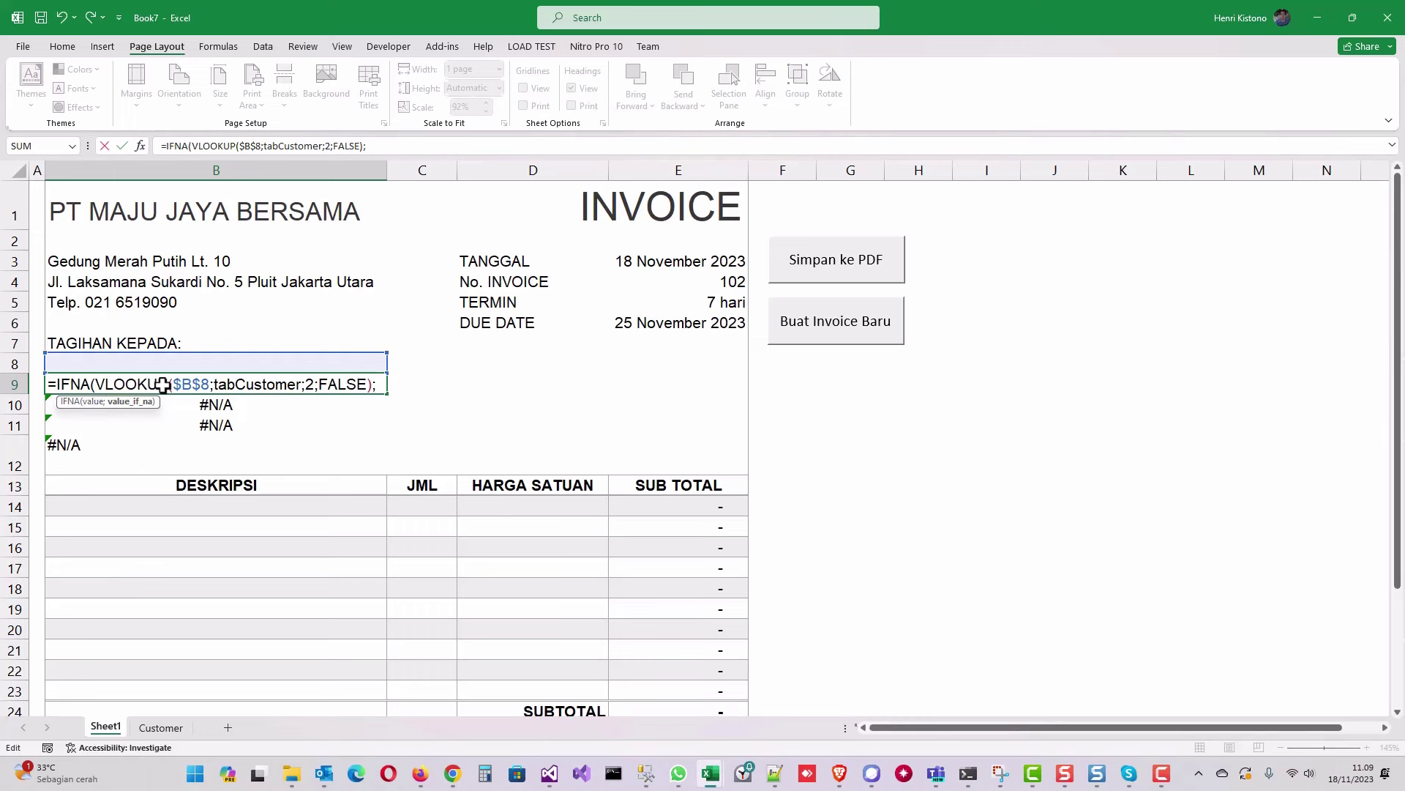
pyautogui.write(';"")')
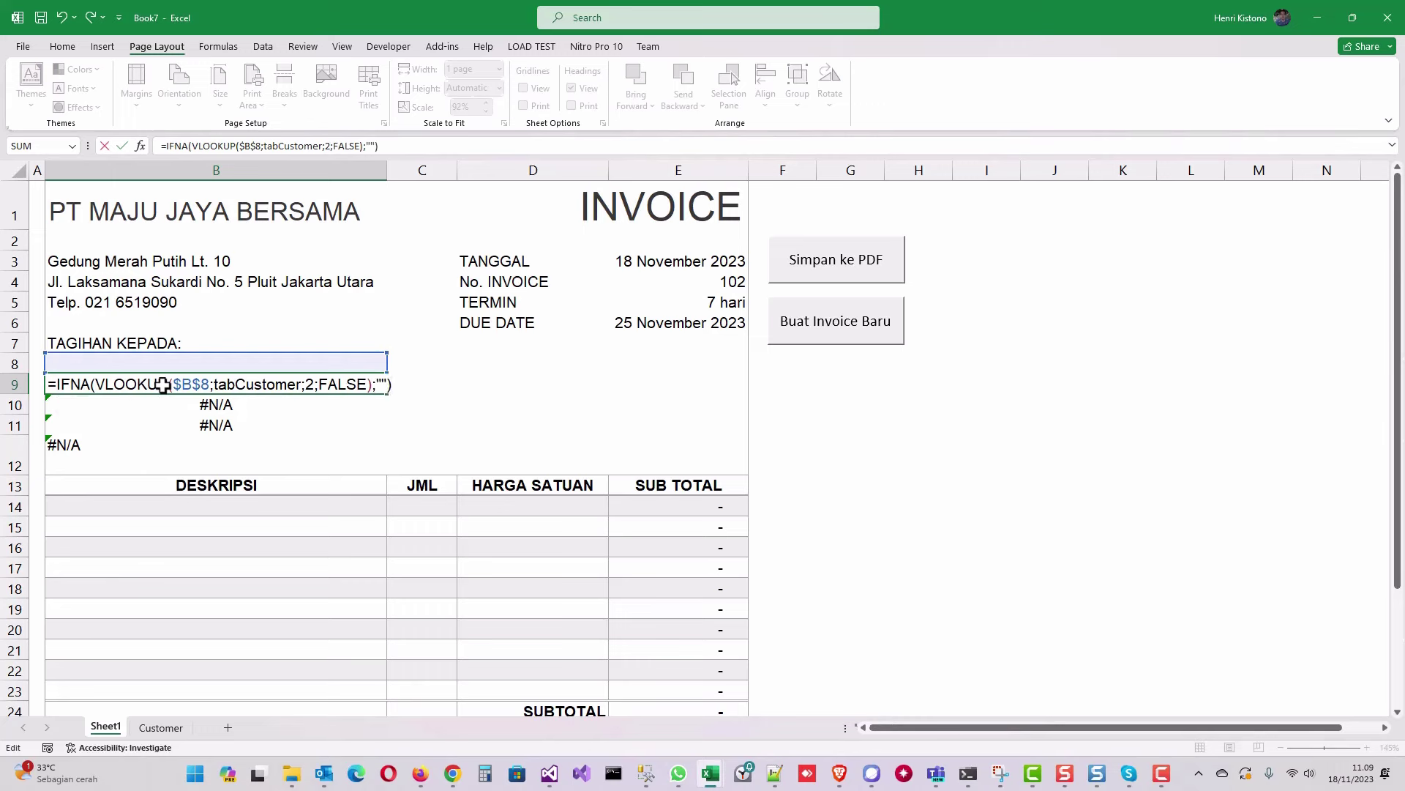
pyautogui.press('Return')
# Wrap the VLOOKUP in B10 with IFNA so the formula reads =IFNA(VLOOKUP($B$8;tabCustomer;3;FALSE);"")
pyautogui.press('F2')
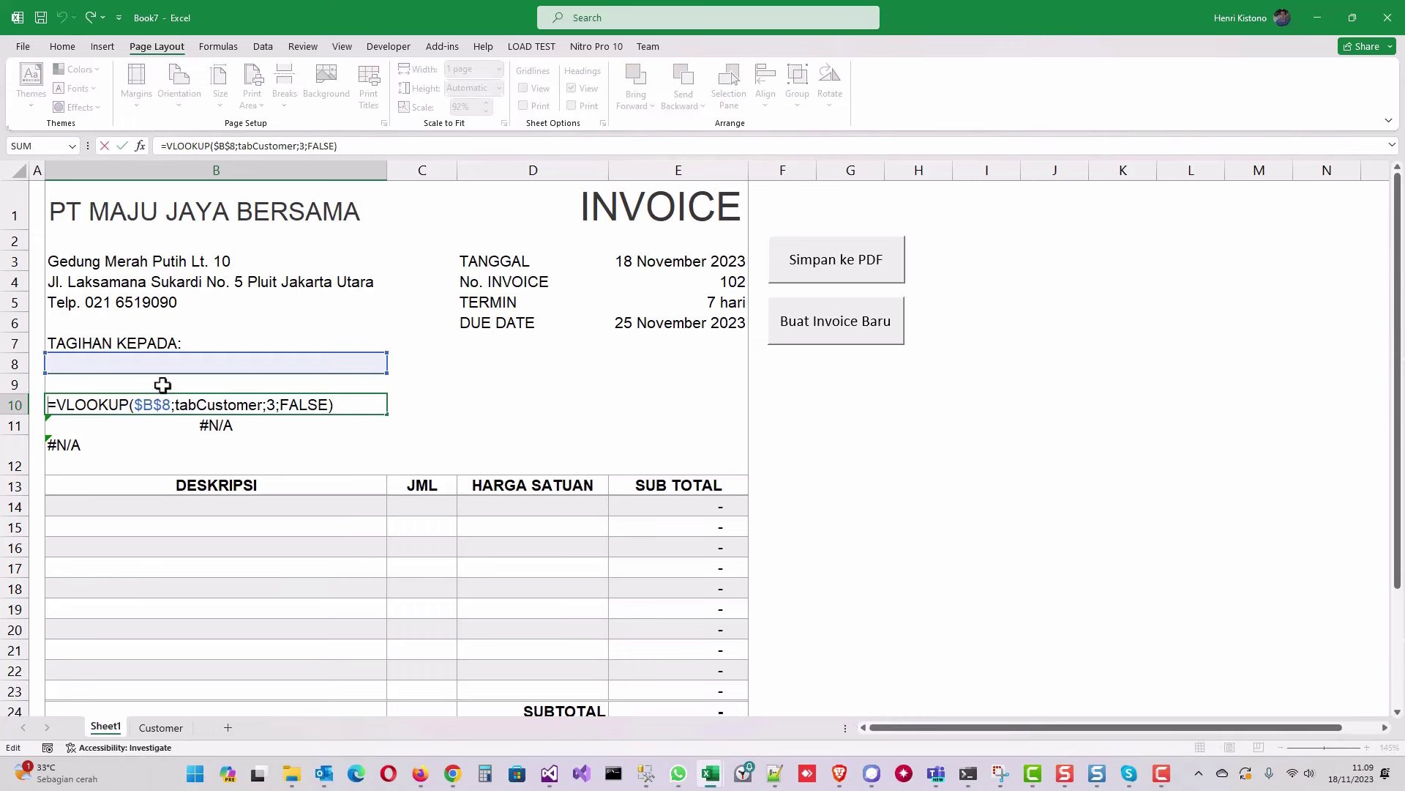
pyautogui.write('IFNA(')
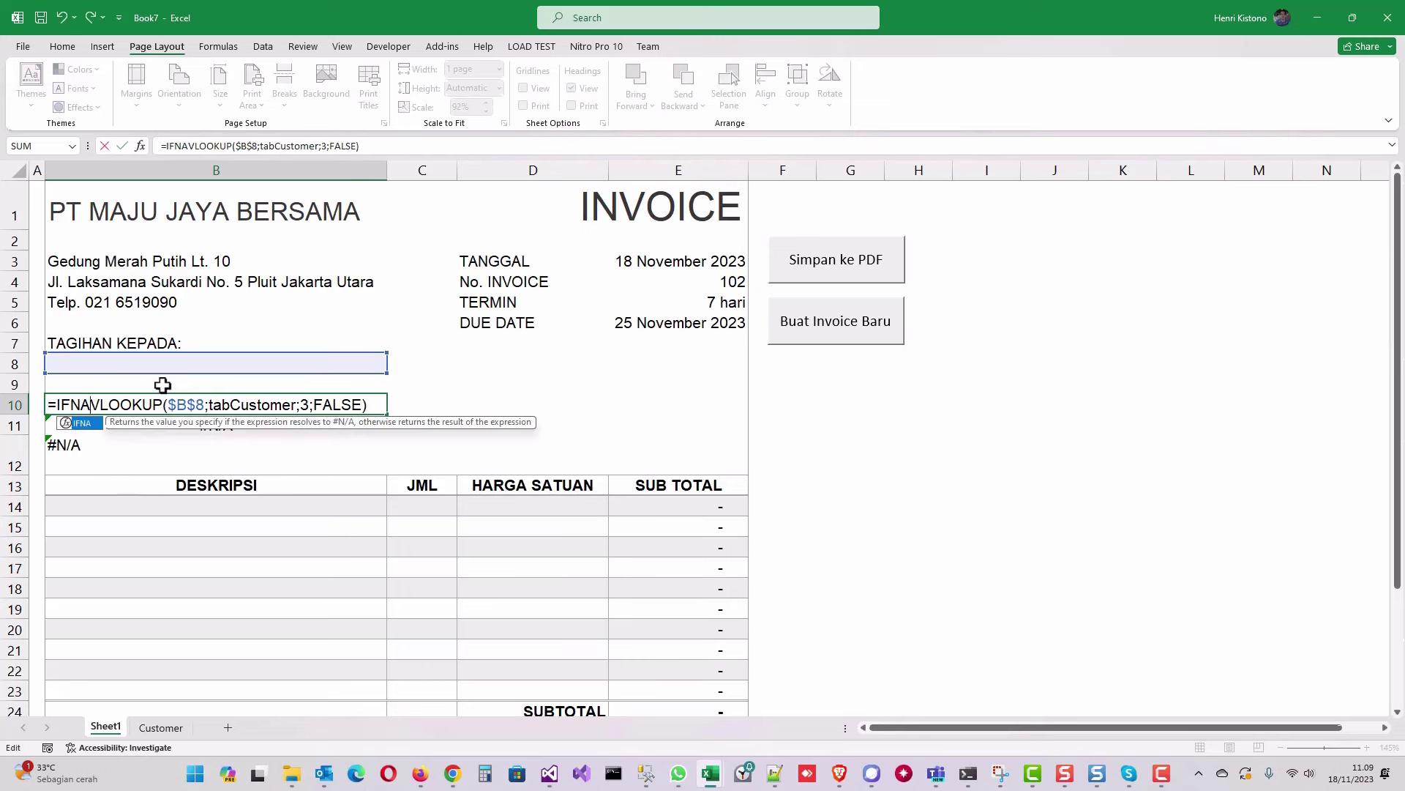
pyautogui.write(';""')
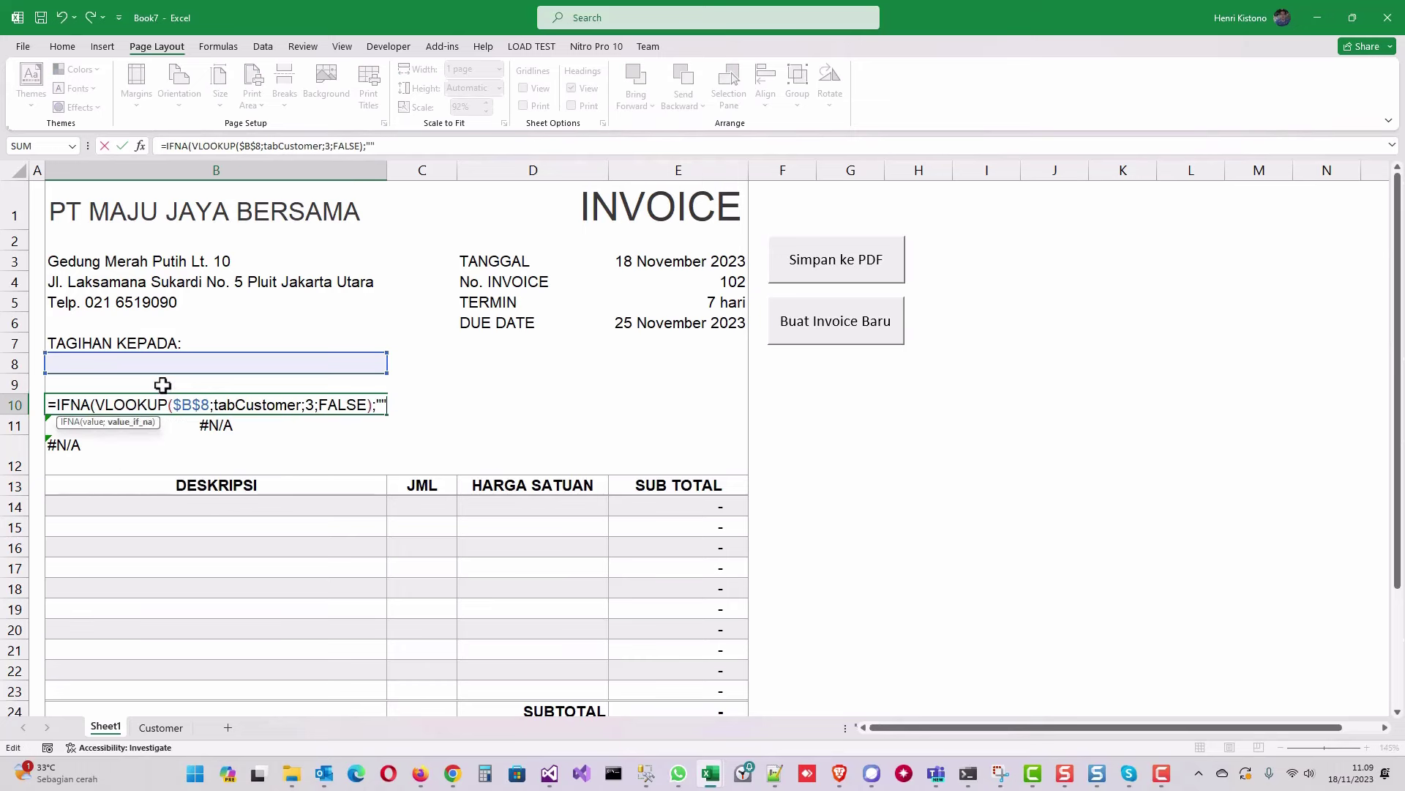
pyautogui.write(')')
pyautogui.press('Return')
# Wrap the VLOOKUP in B11 with IFNA so the formula reads =IFNA(VLOOKUP($B$8;tabCustomer;4;FALSE);"")
pyautogui.press('F2')
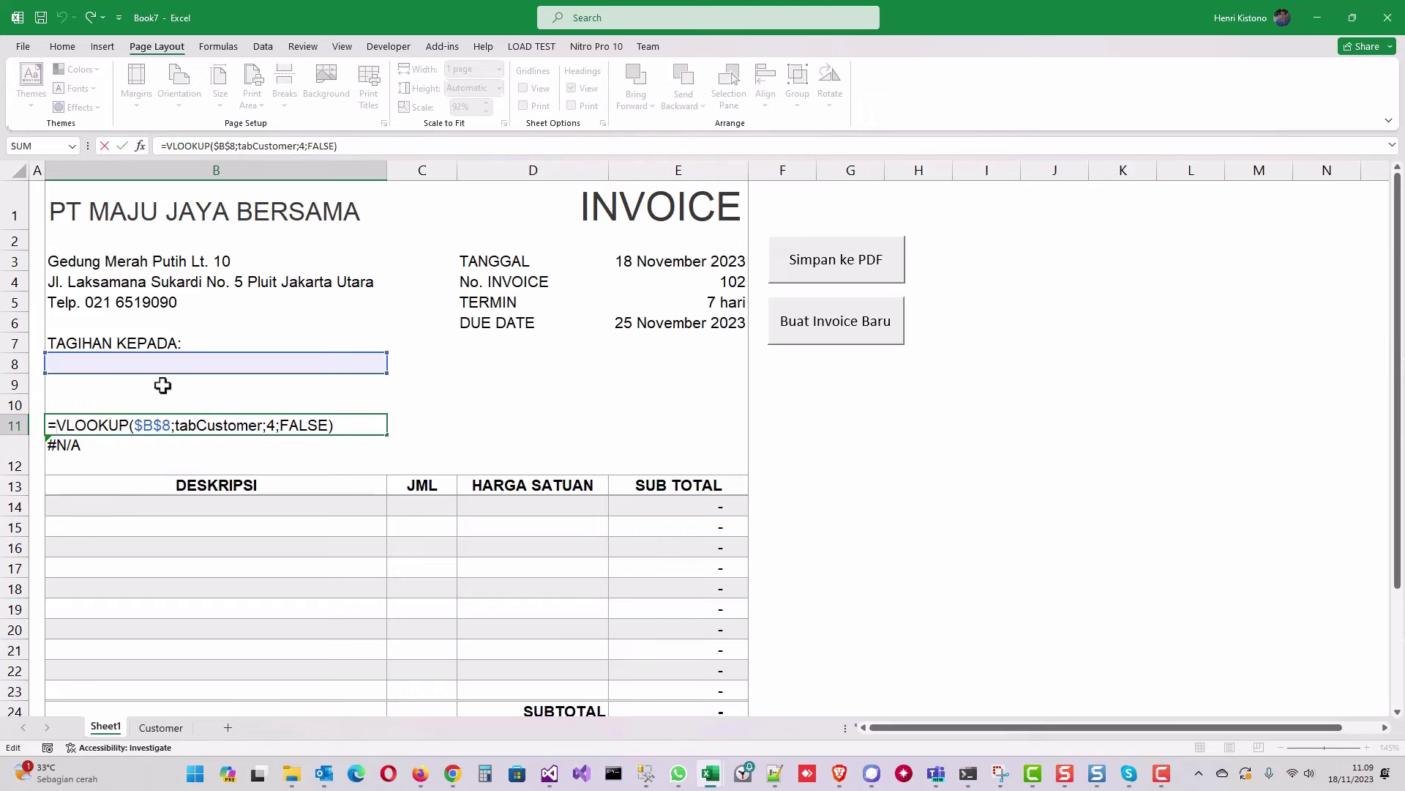
pyautogui.write('IFN')
pyautogui.write('(')
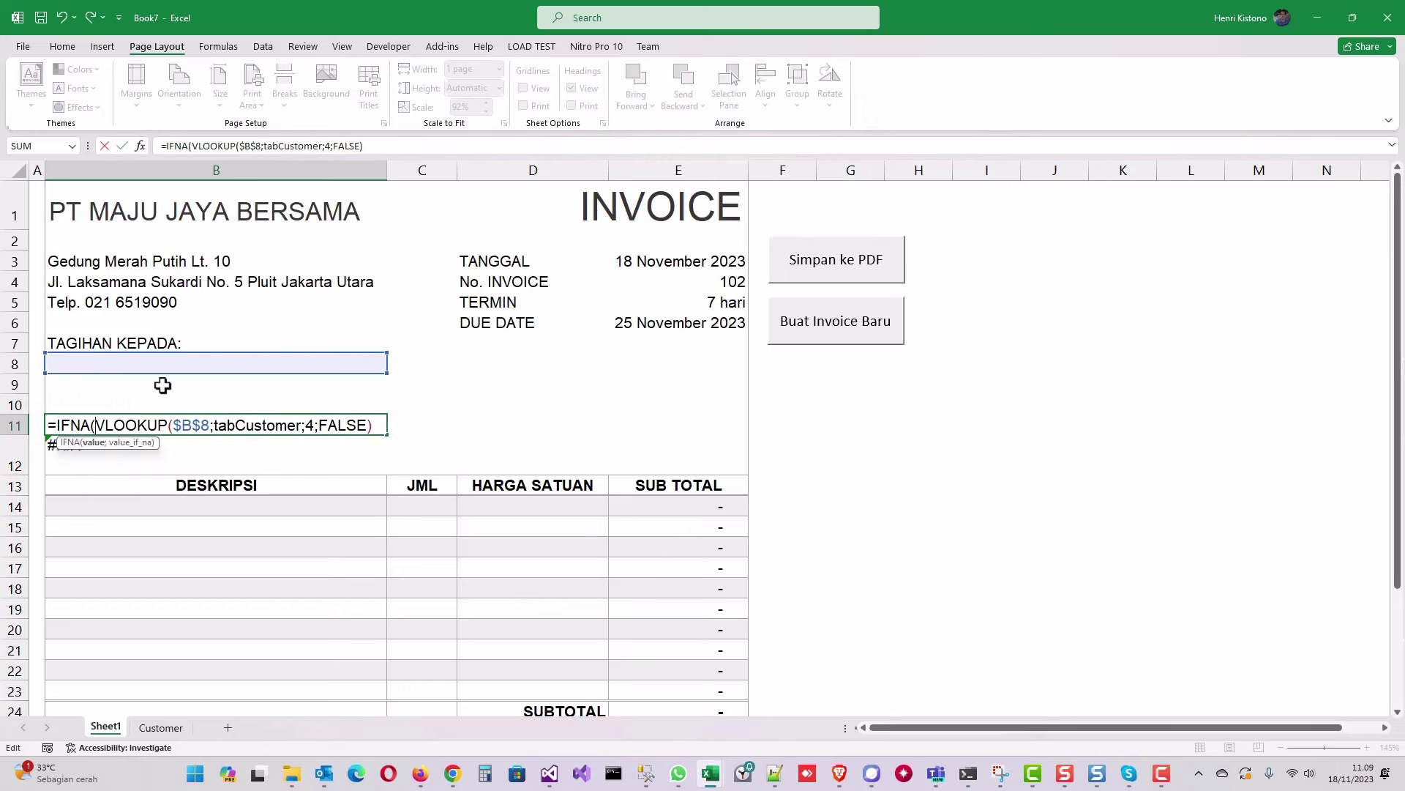
pyautogui.write(';"")')
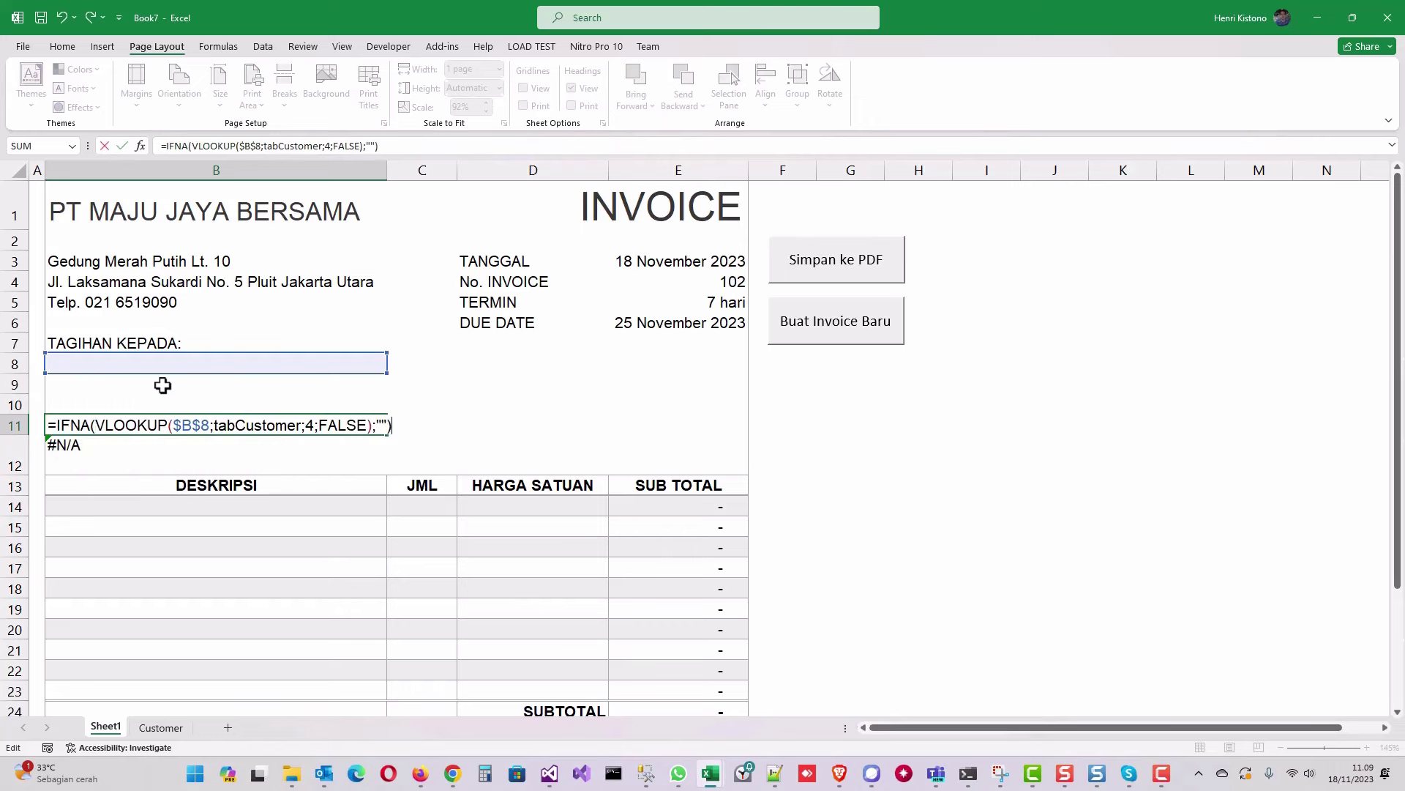
pyautogui.press('Return')
# Wrap the VLOOKUP in B12 with IFNA so the formula reads =IFNA(VLOOKUP($B$8;tabCustomer;5;FALSE);"")
pyautogui.press('F2')
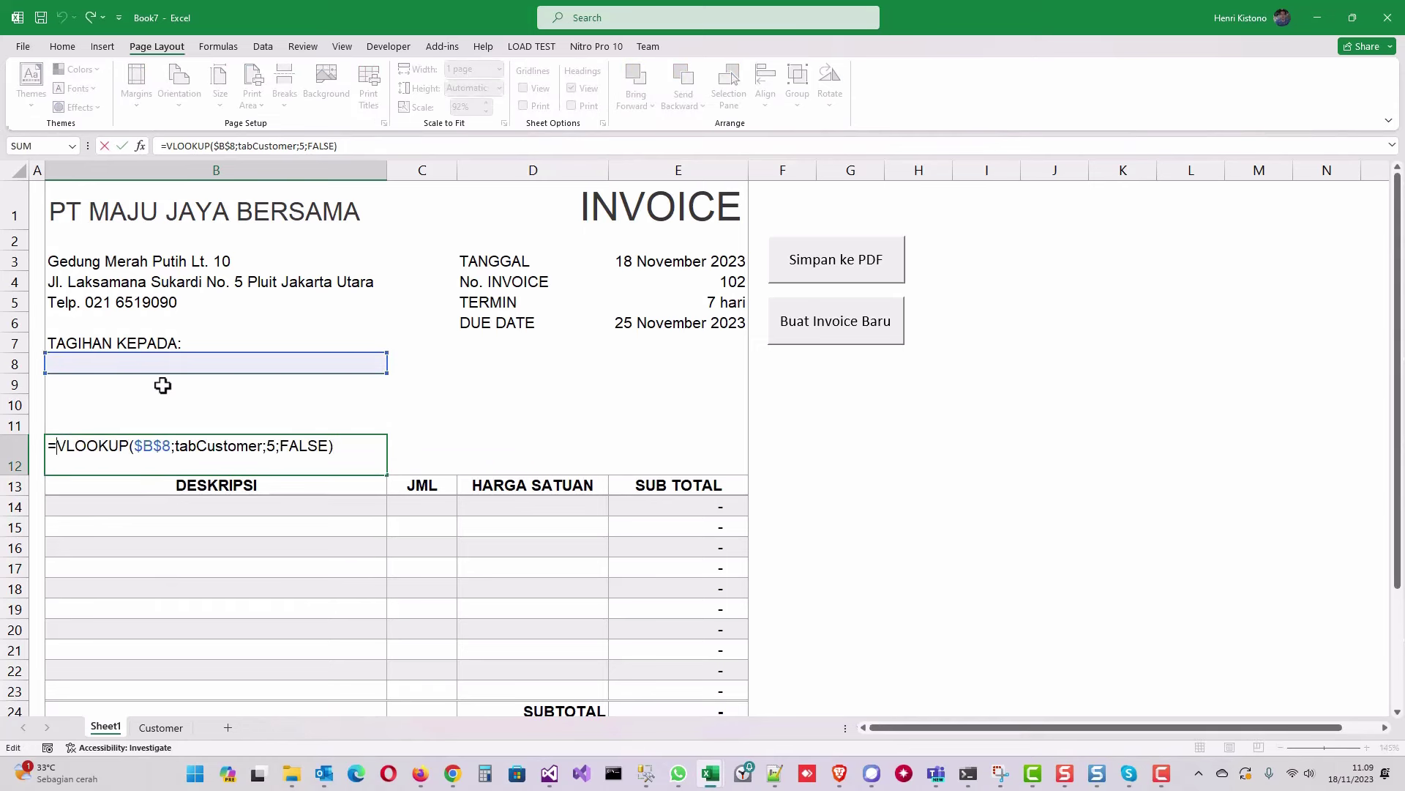
pyautogui.press('Home')
pyautogui.press('Right')
pyautogui.write('IFNA(')
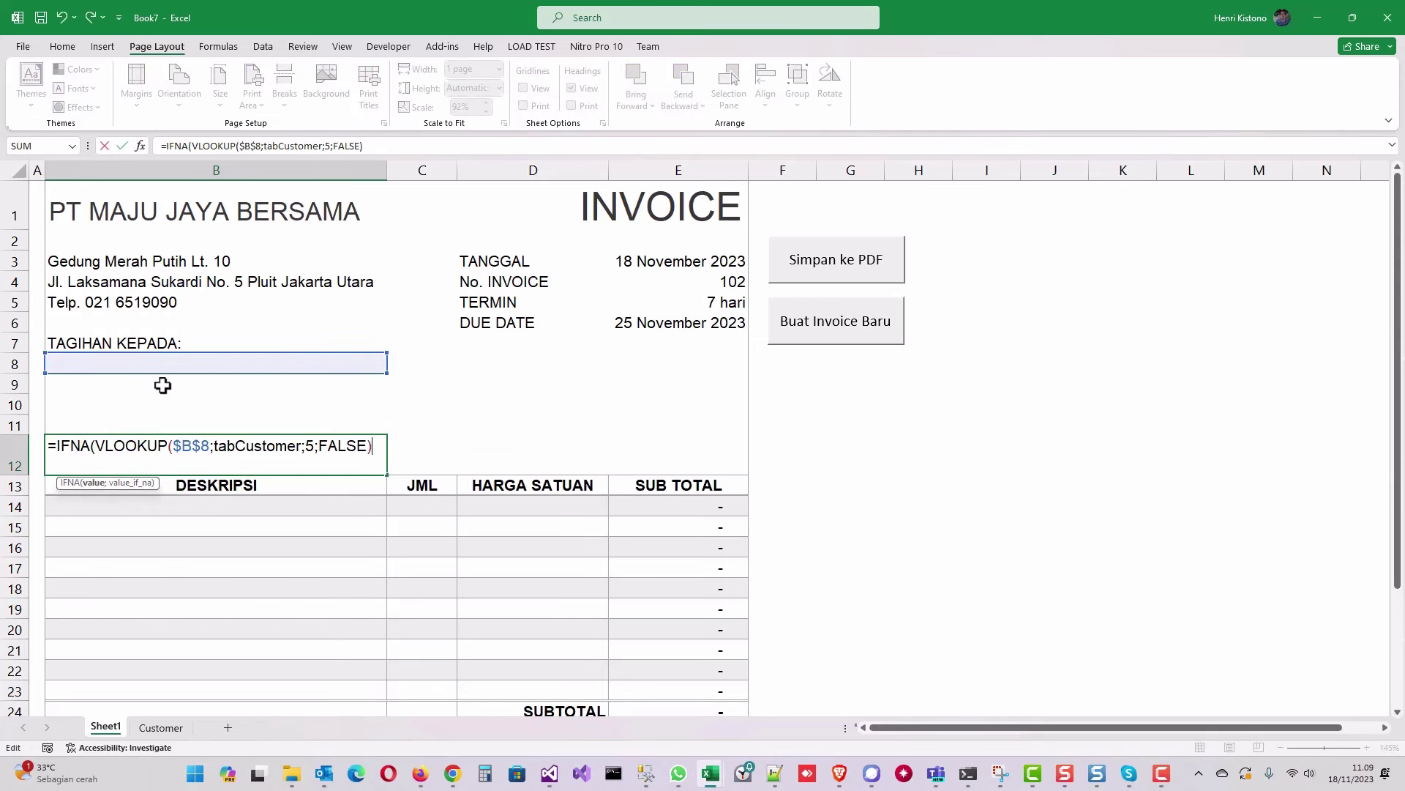
pyautogui.write(';"")')
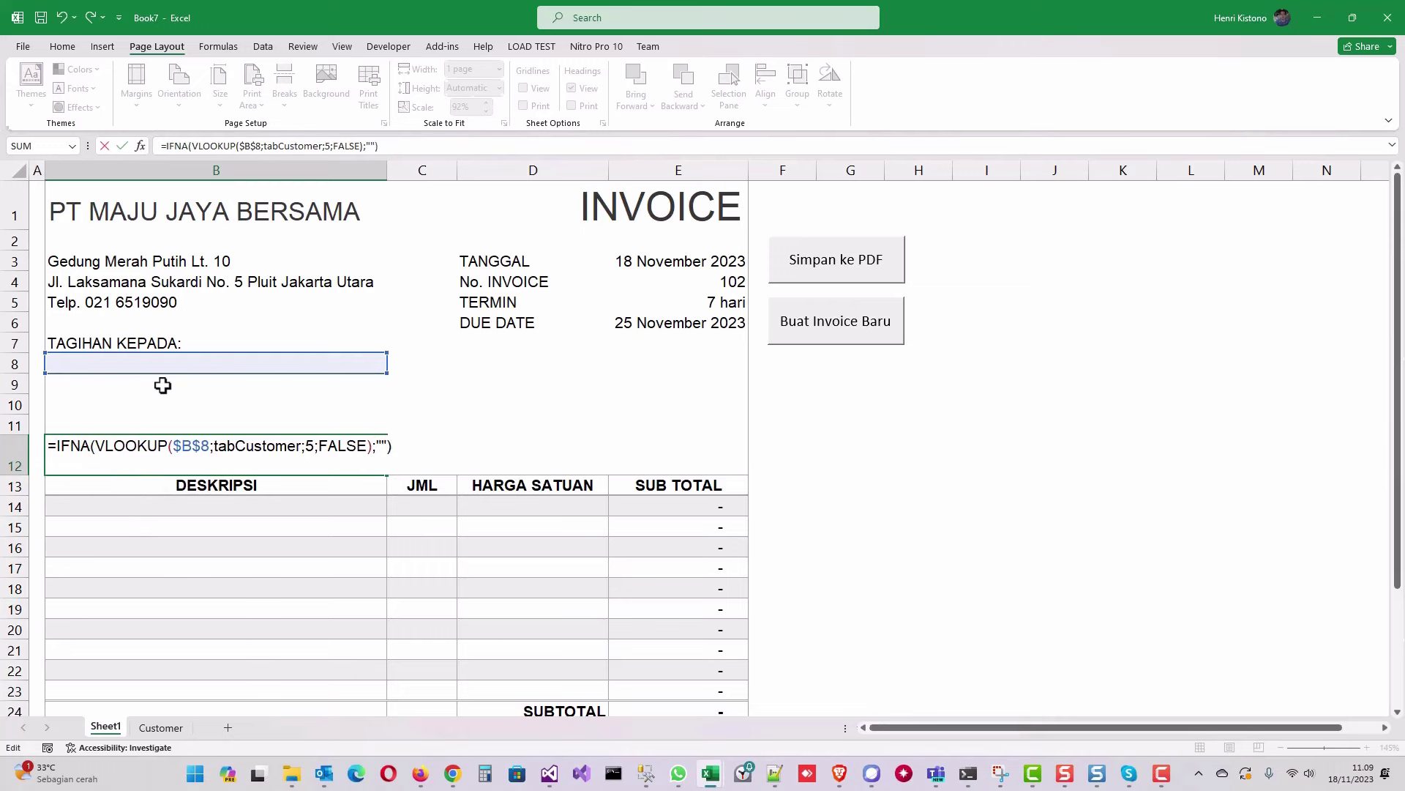
pyautogui.hotkey('ctrl', 'Return')
# Test the customer lookup by choosing the first customer in B8, and clear B8 again
pyautogui.press('Up')
pyautogui.press('Up')
pyautogui.press('Up')
pyautogui.press('Up')
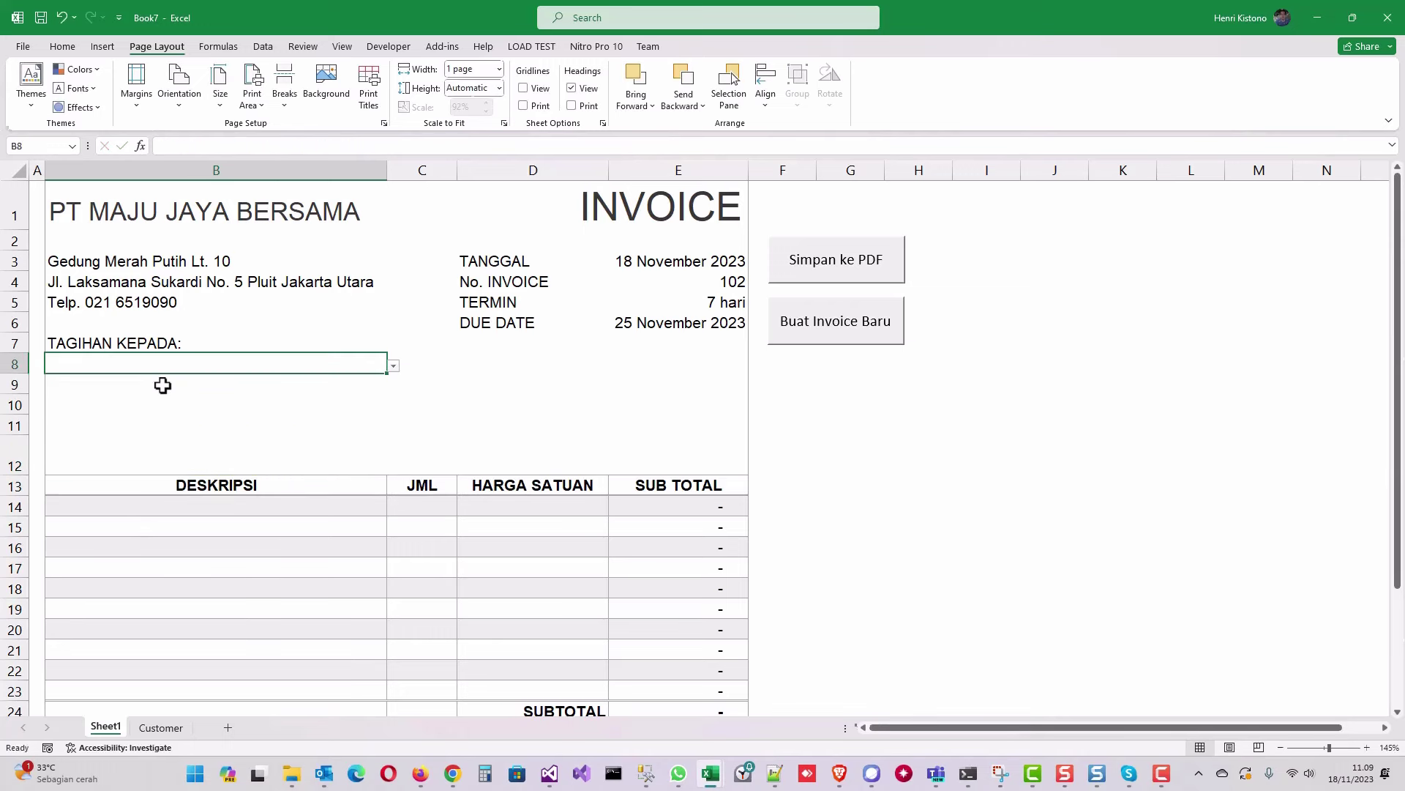
pyautogui.click(393, 368)
pyautogui.click(56, 382)
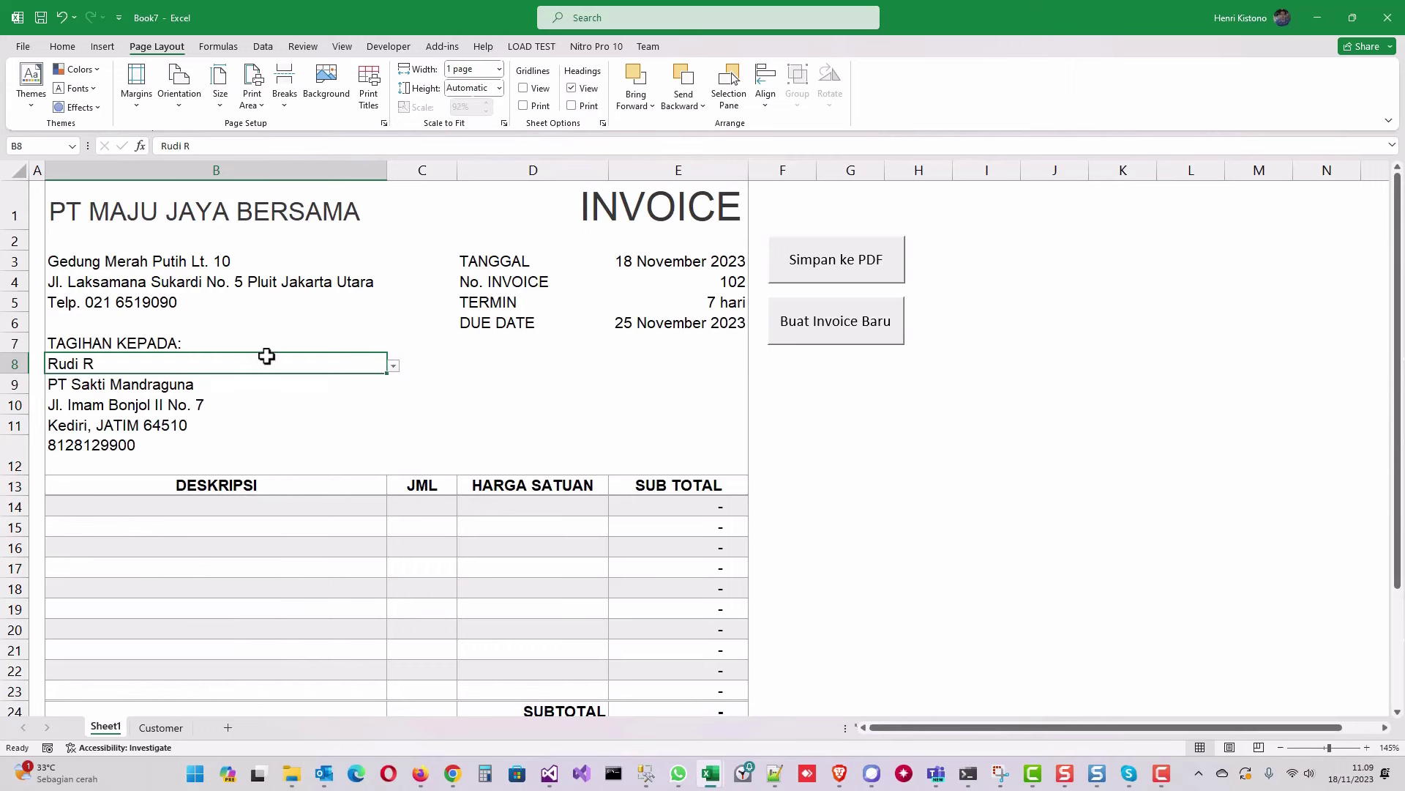
pyautogui.press('Delete')
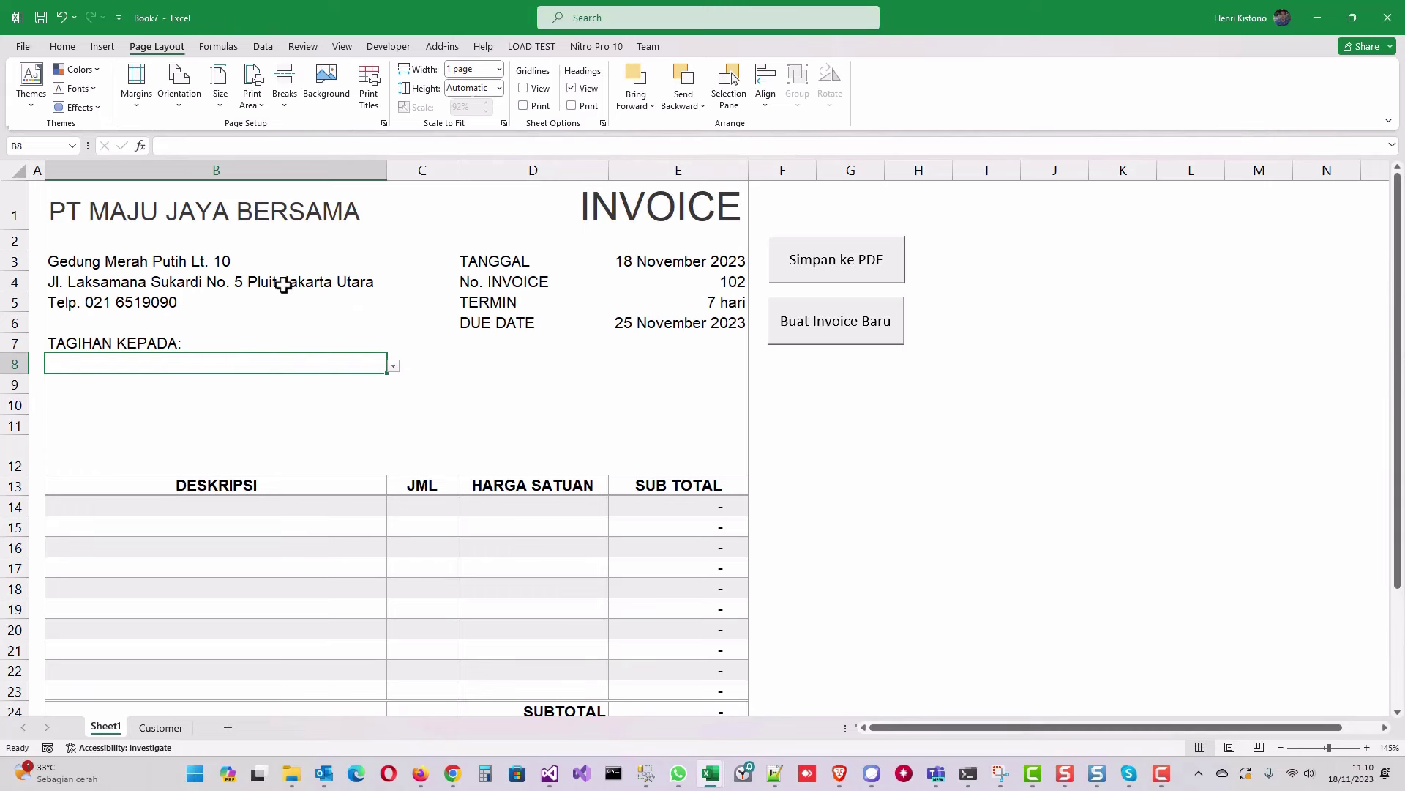
# Save the workbook in Documents as an Excel Macro-Enabled Workbook (*.xlsm) named "Tutorial Membuat Invoice dengan Macro Enabled"
pyautogui.hotkey('ctrl', 's')
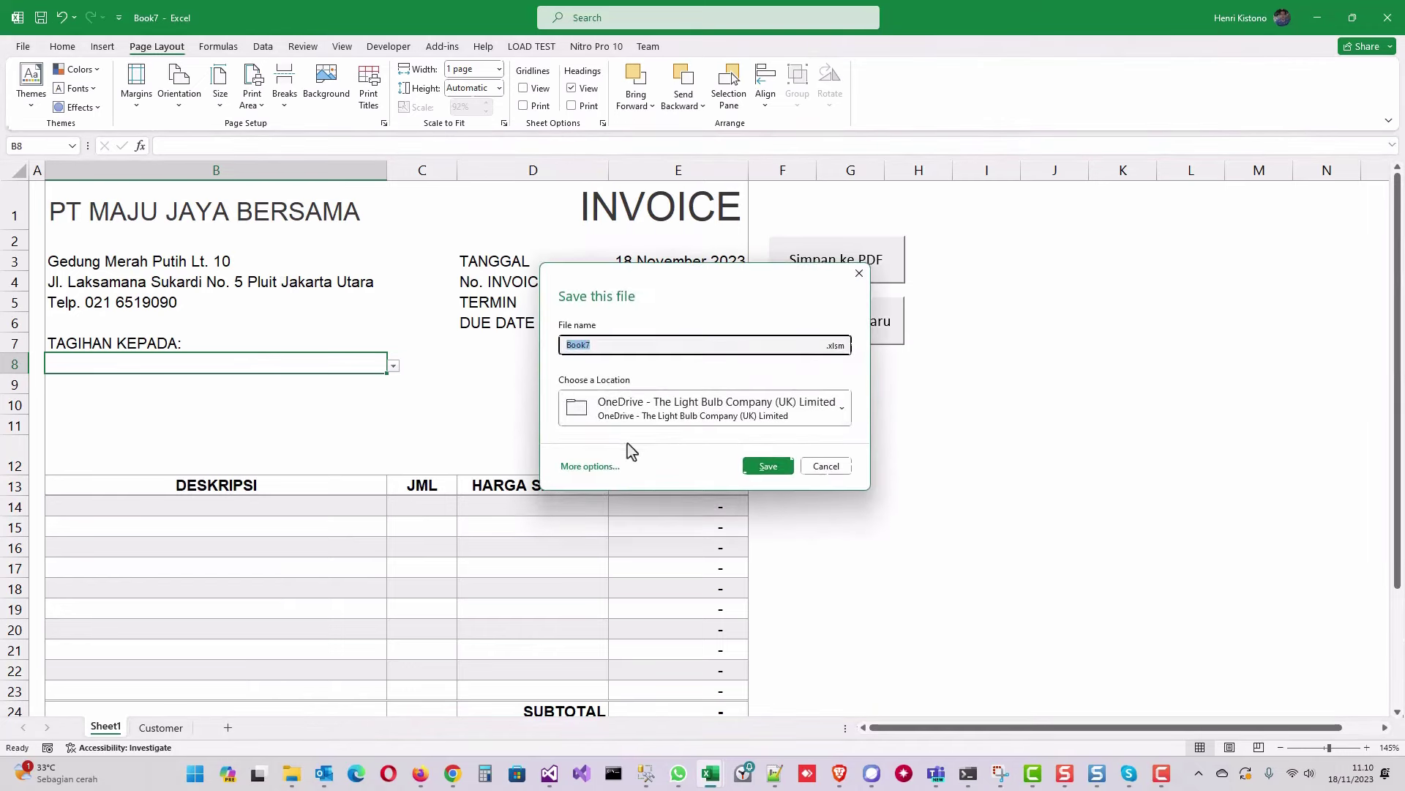
pyautogui.click(594, 467)
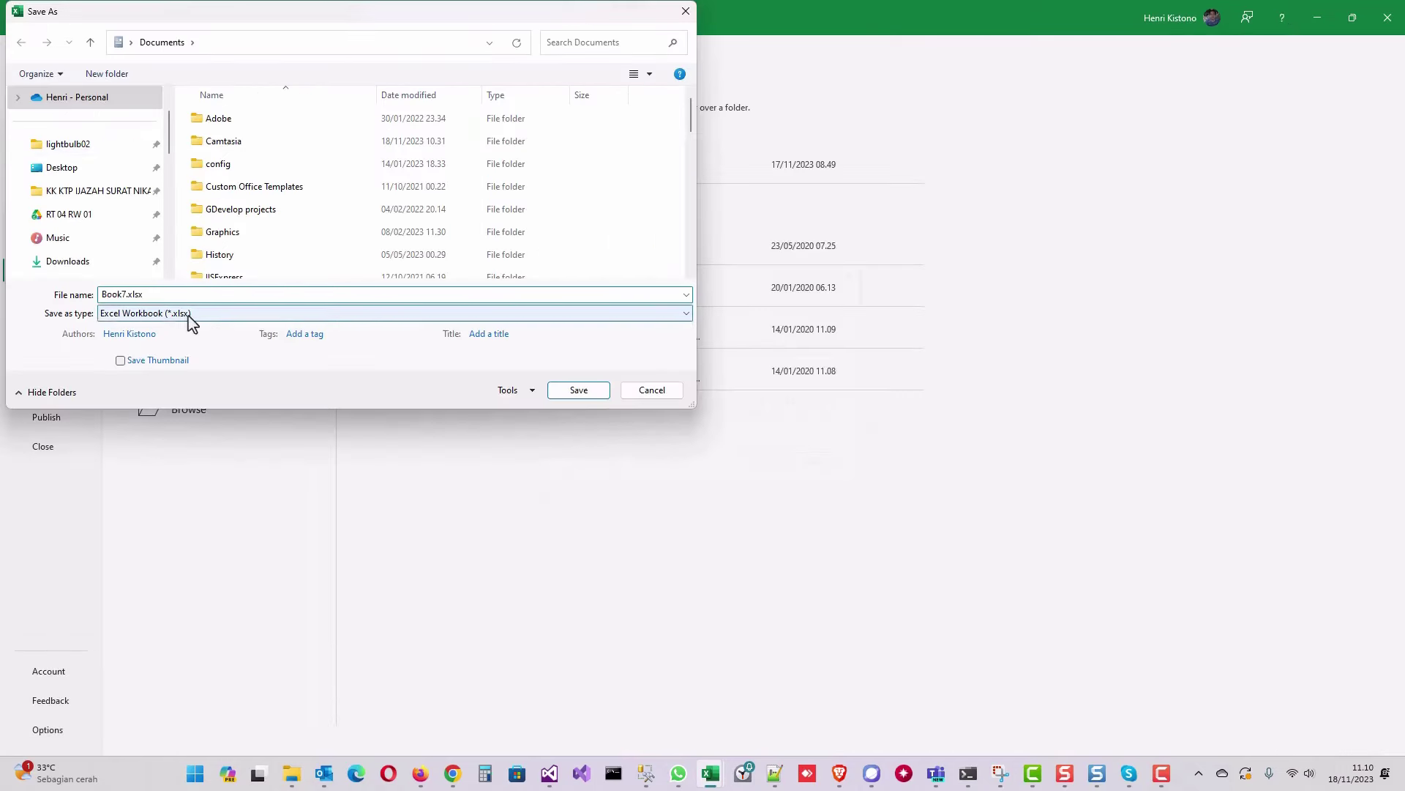
pyautogui.click(189, 315)
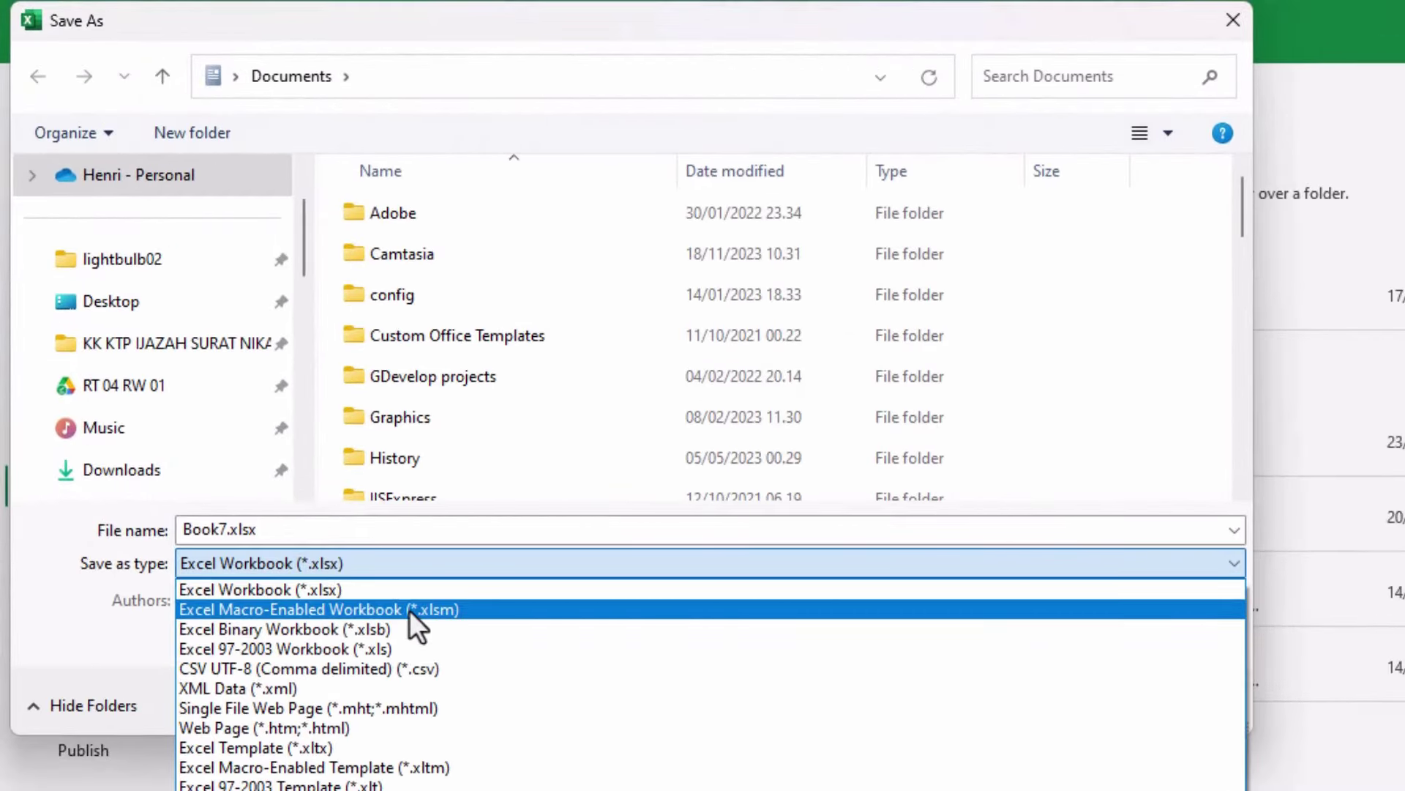
pyautogui.click(410, 609)
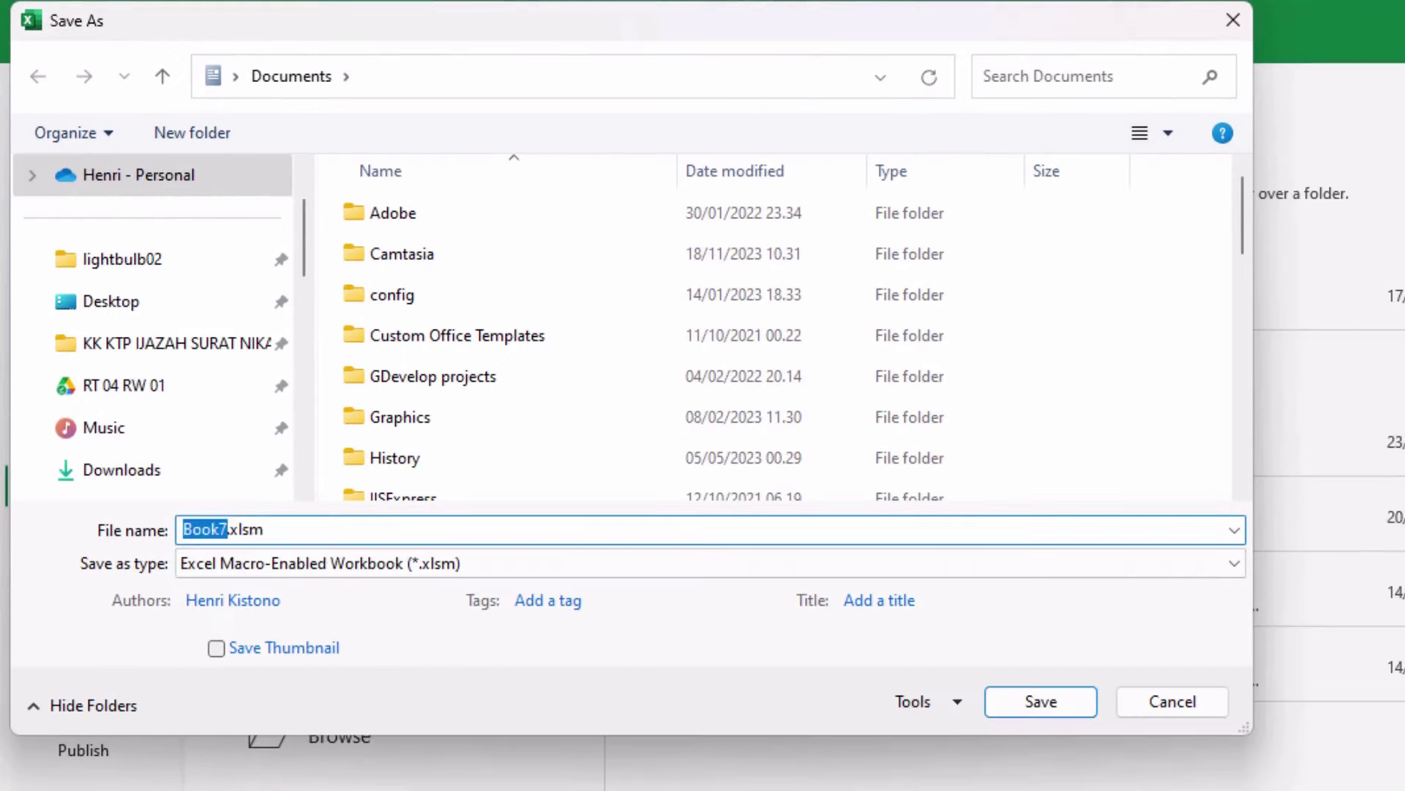
pyautogui.write('Tutorial ')
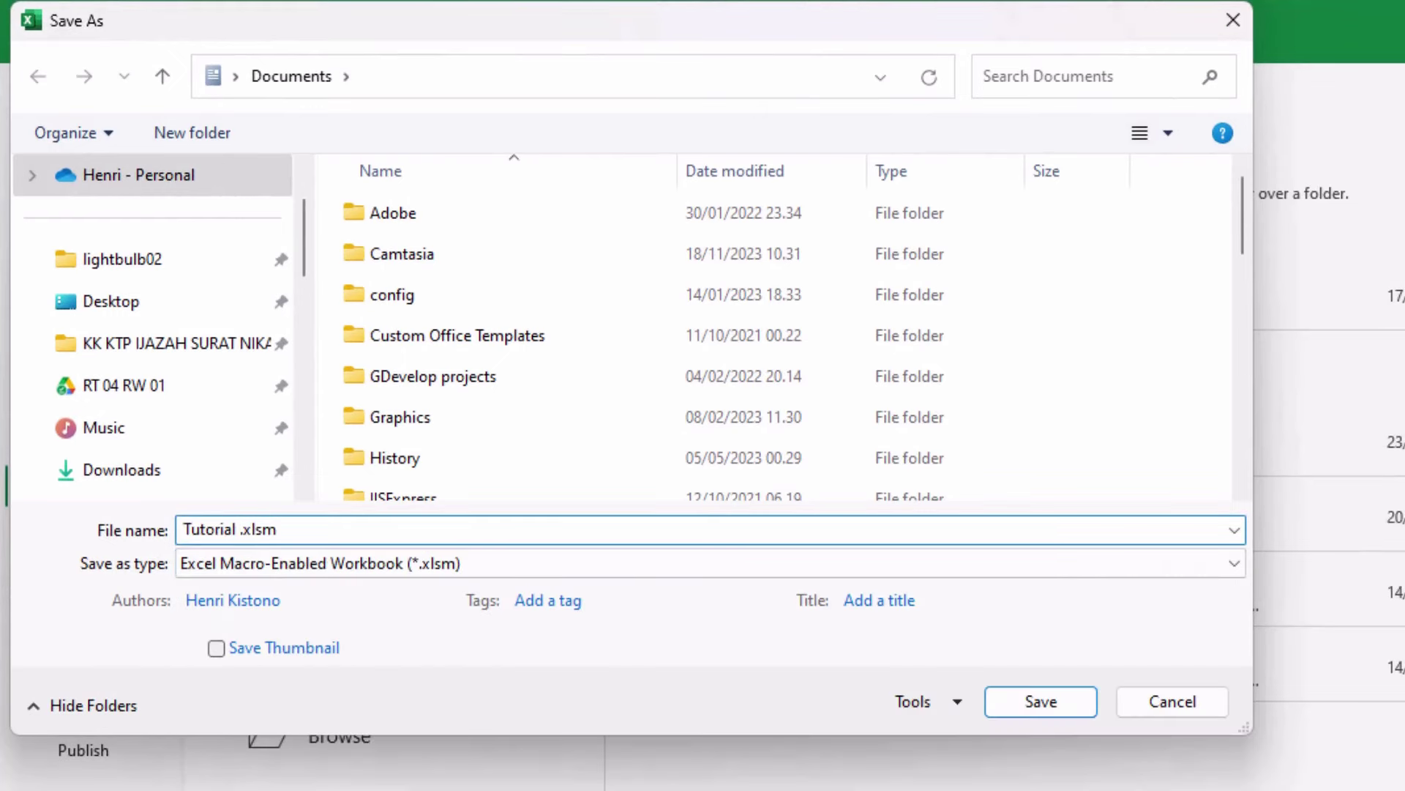
pyautogui.write('Membuat Invoice ')
pyautogui.write('dengan Macr')
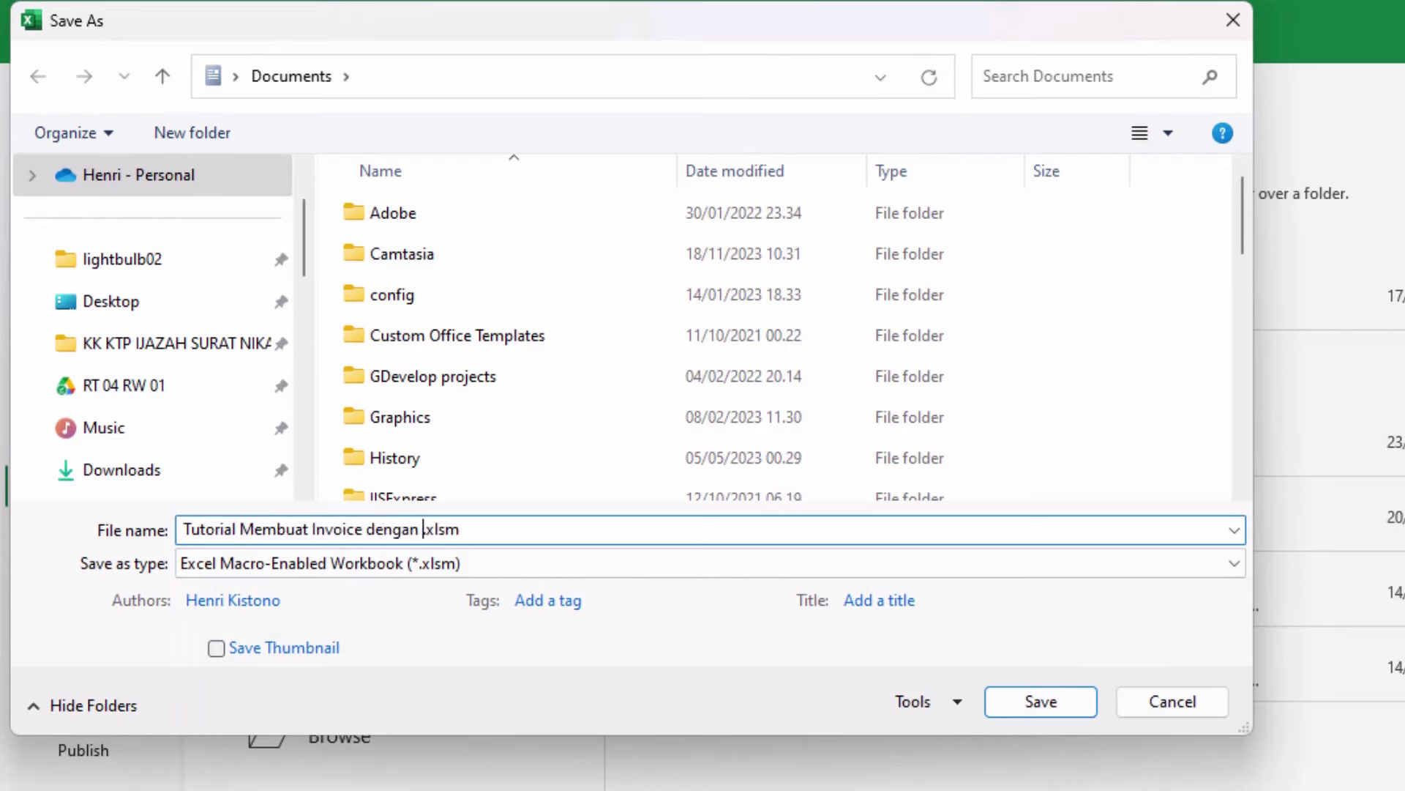
pyautogui.write('o Enabled')
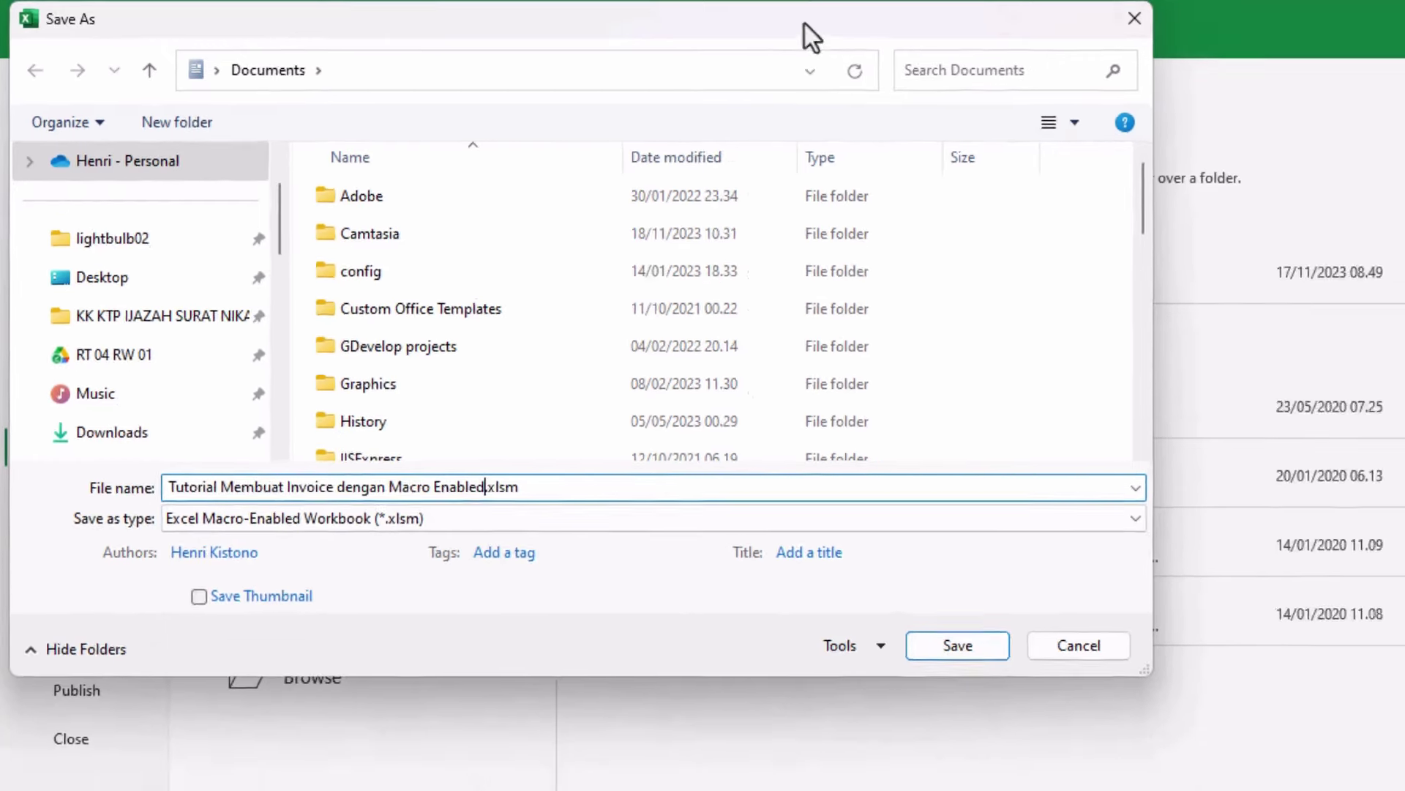
pyautogui.moveTo(805, 23); pyautogui.dragTo(1295, 202)
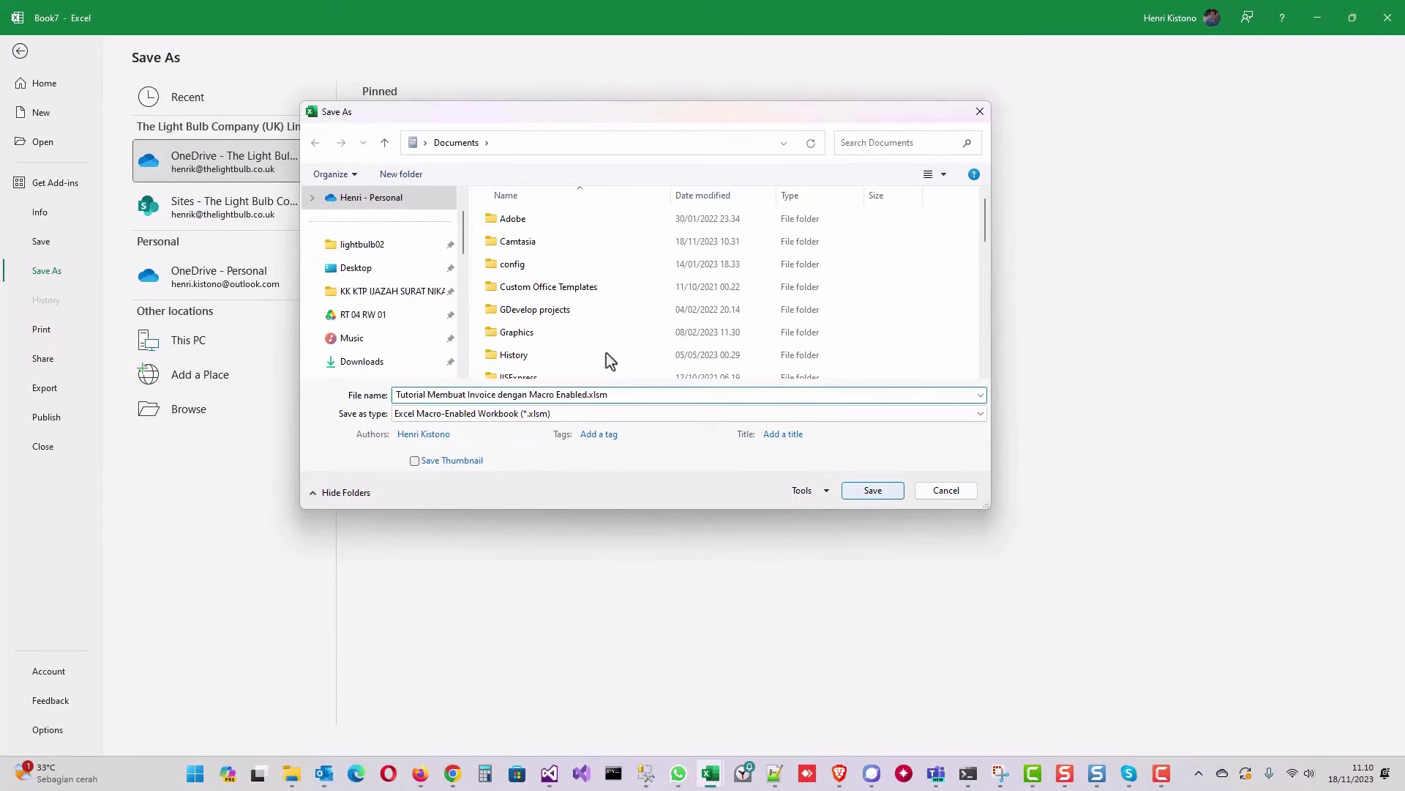
pyautogui.press('Return')
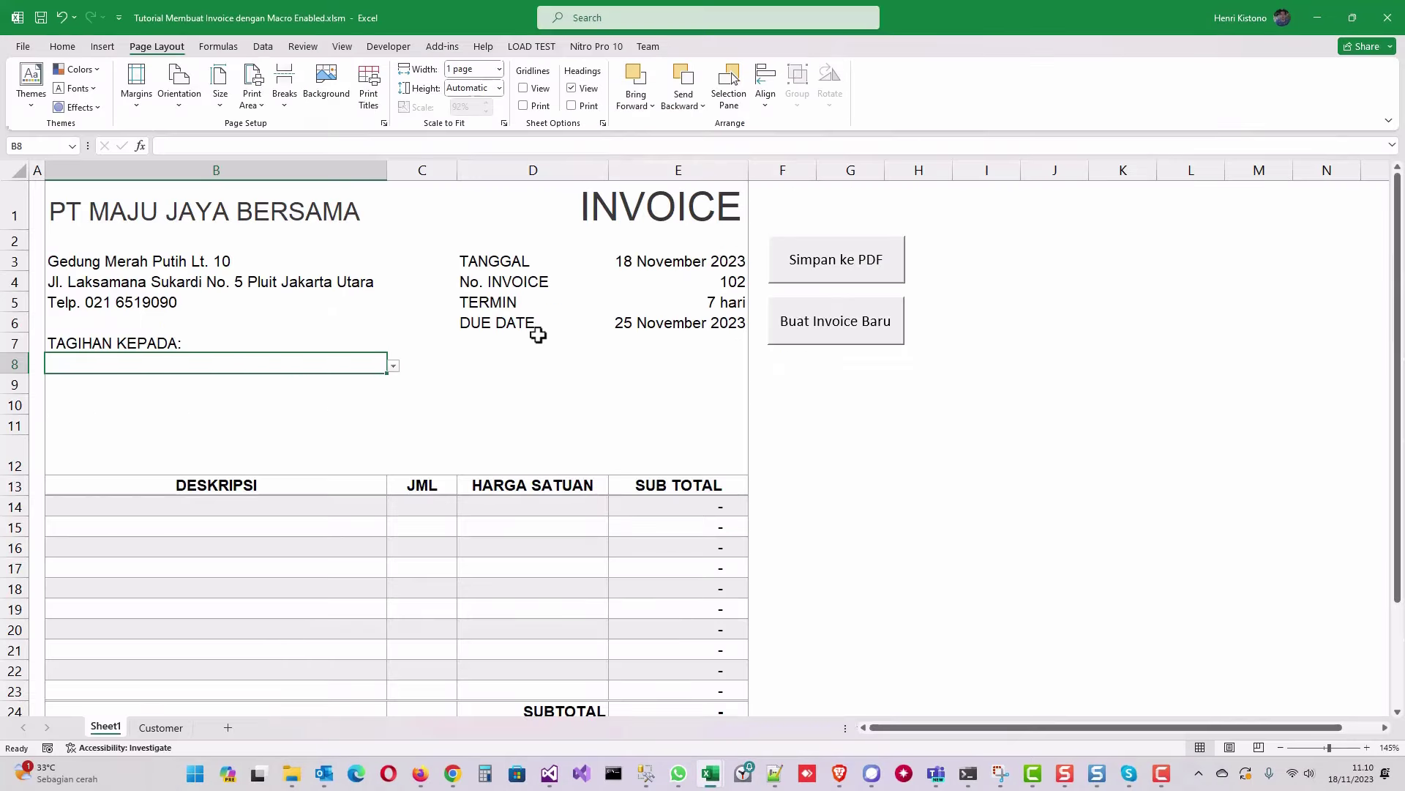